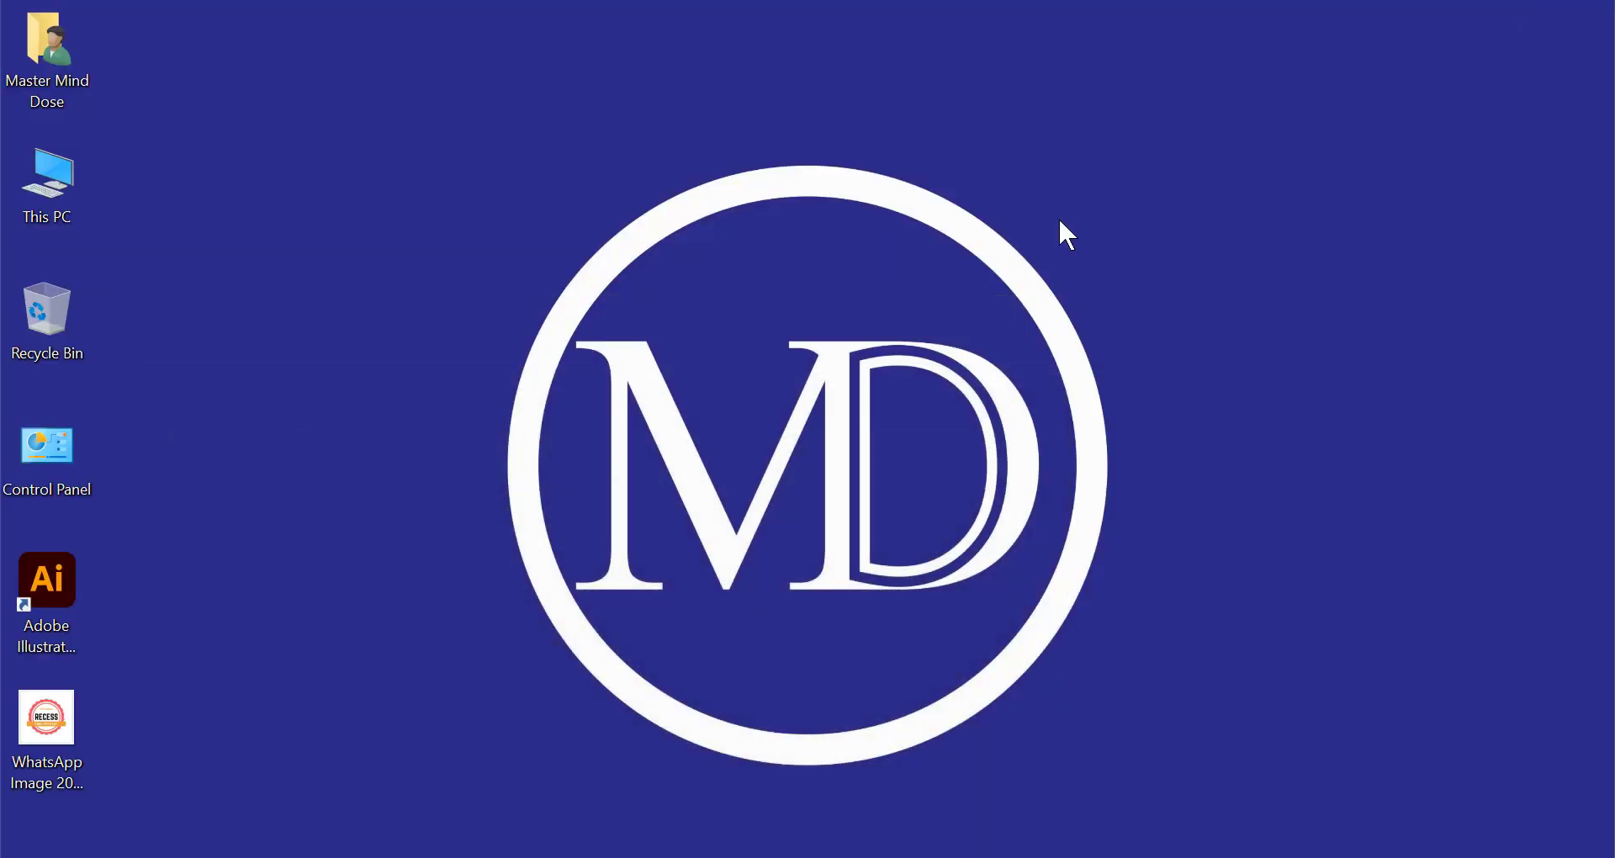
Refresh the desktop, view the WhatsApp badge image in Photos, then close the viewer
right_click(1060, 221)
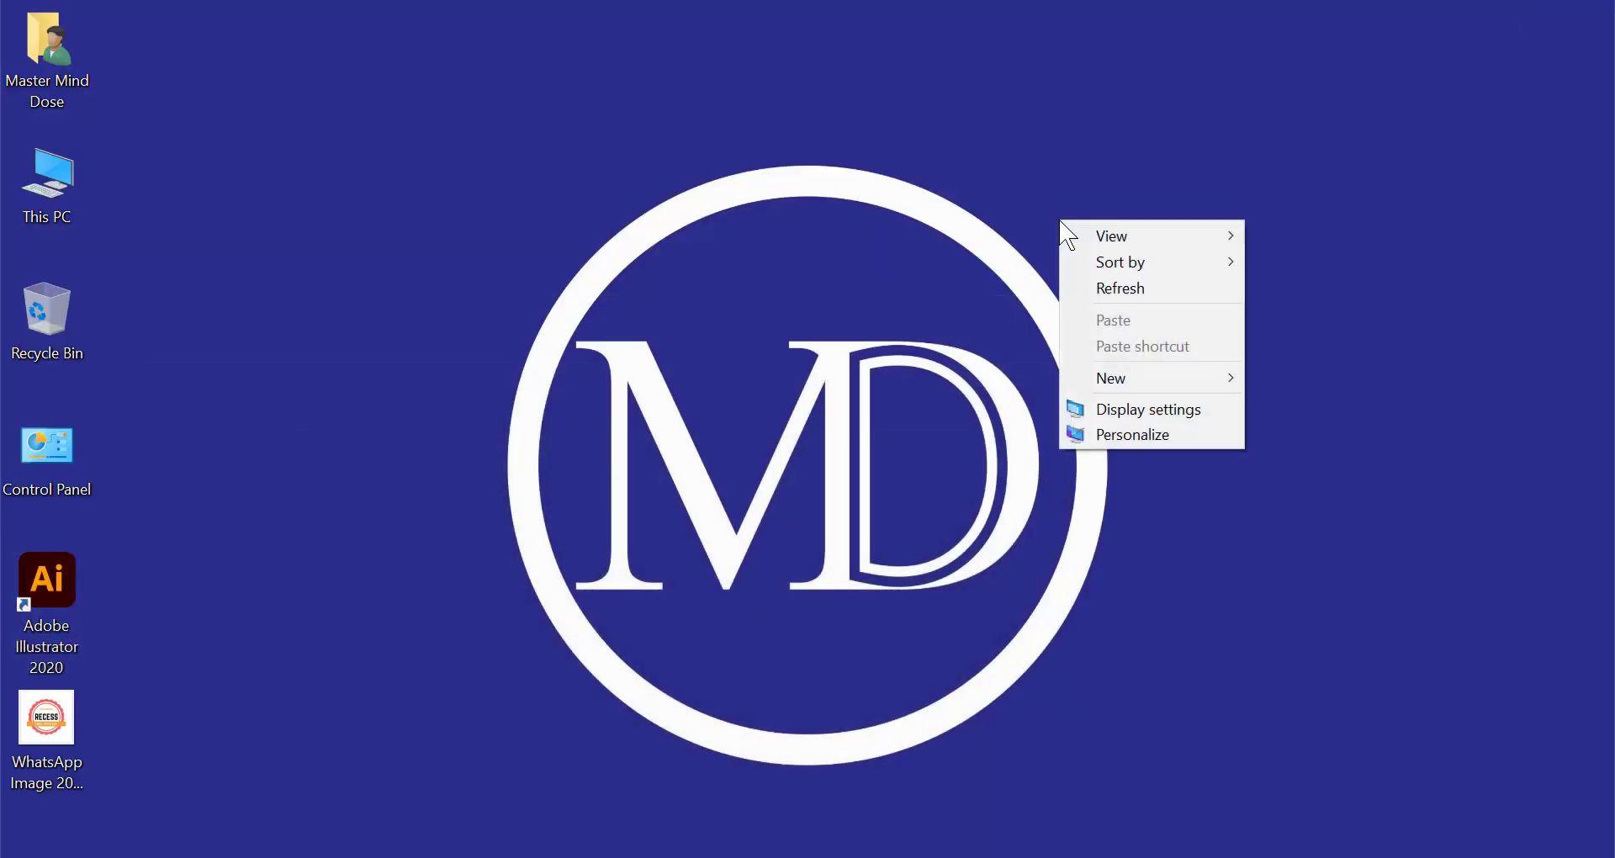
left_click(1127, 282)
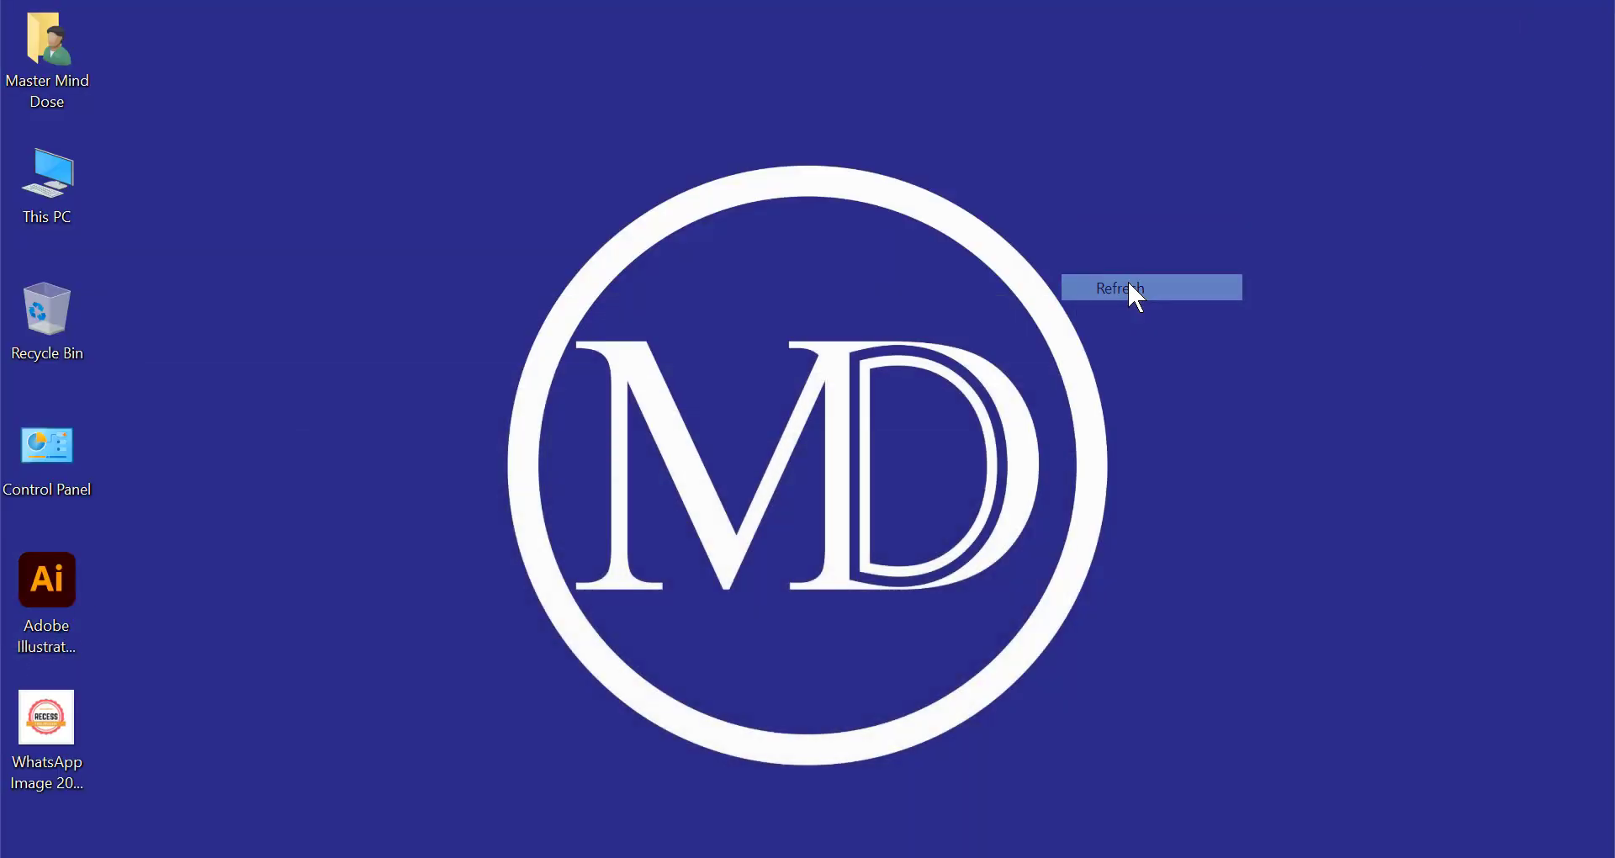
double_click(46, 721)
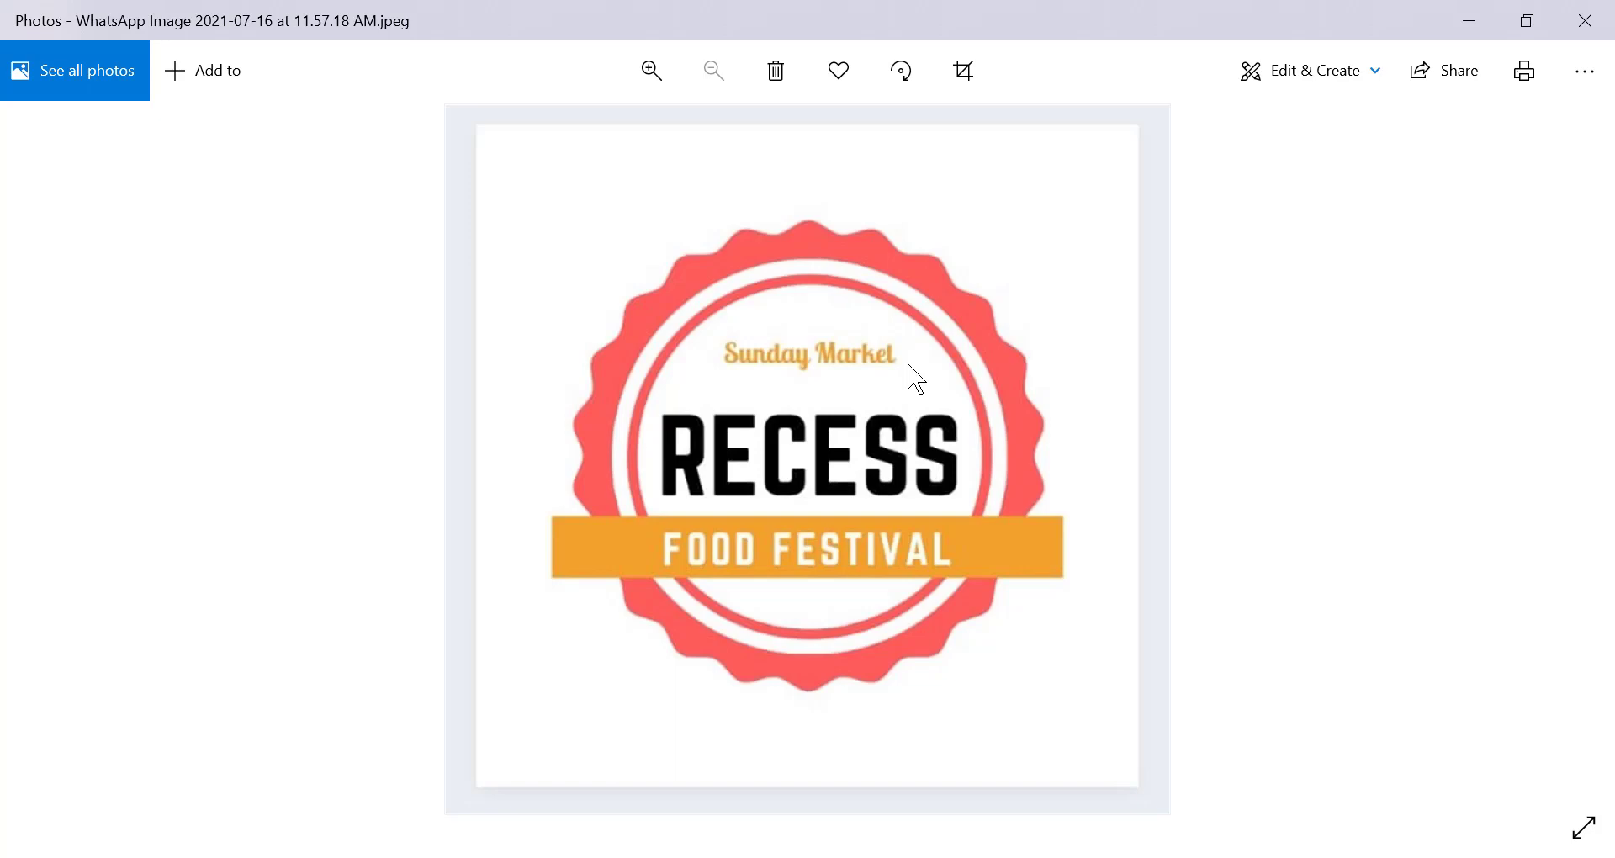
left_click(1584, 20)
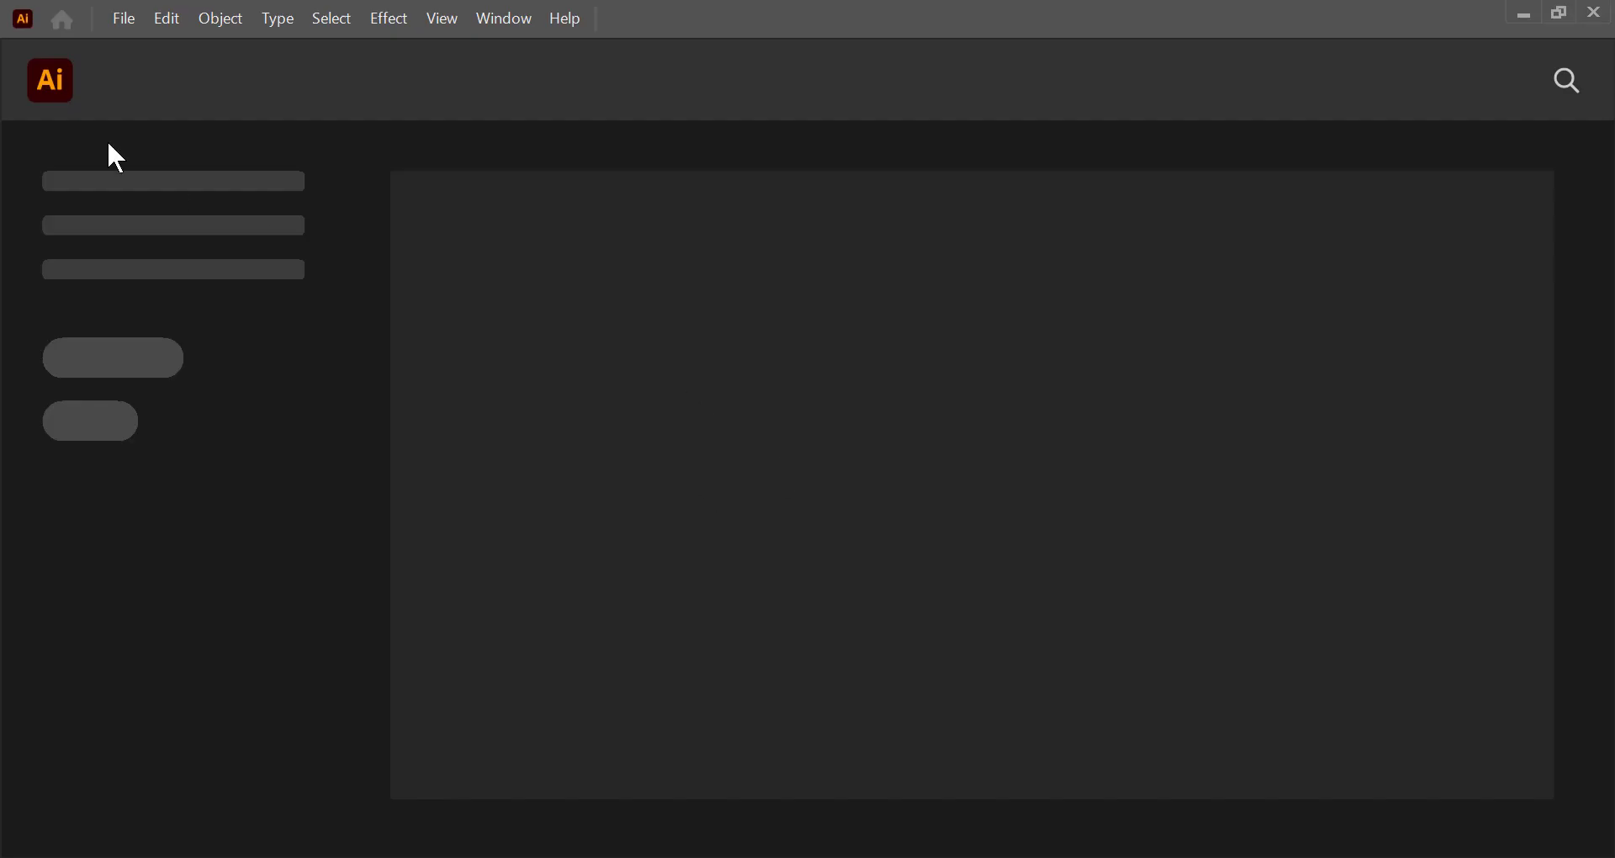
Create a new 1000 × 1000 px document through File > New
left_click(125, 23)
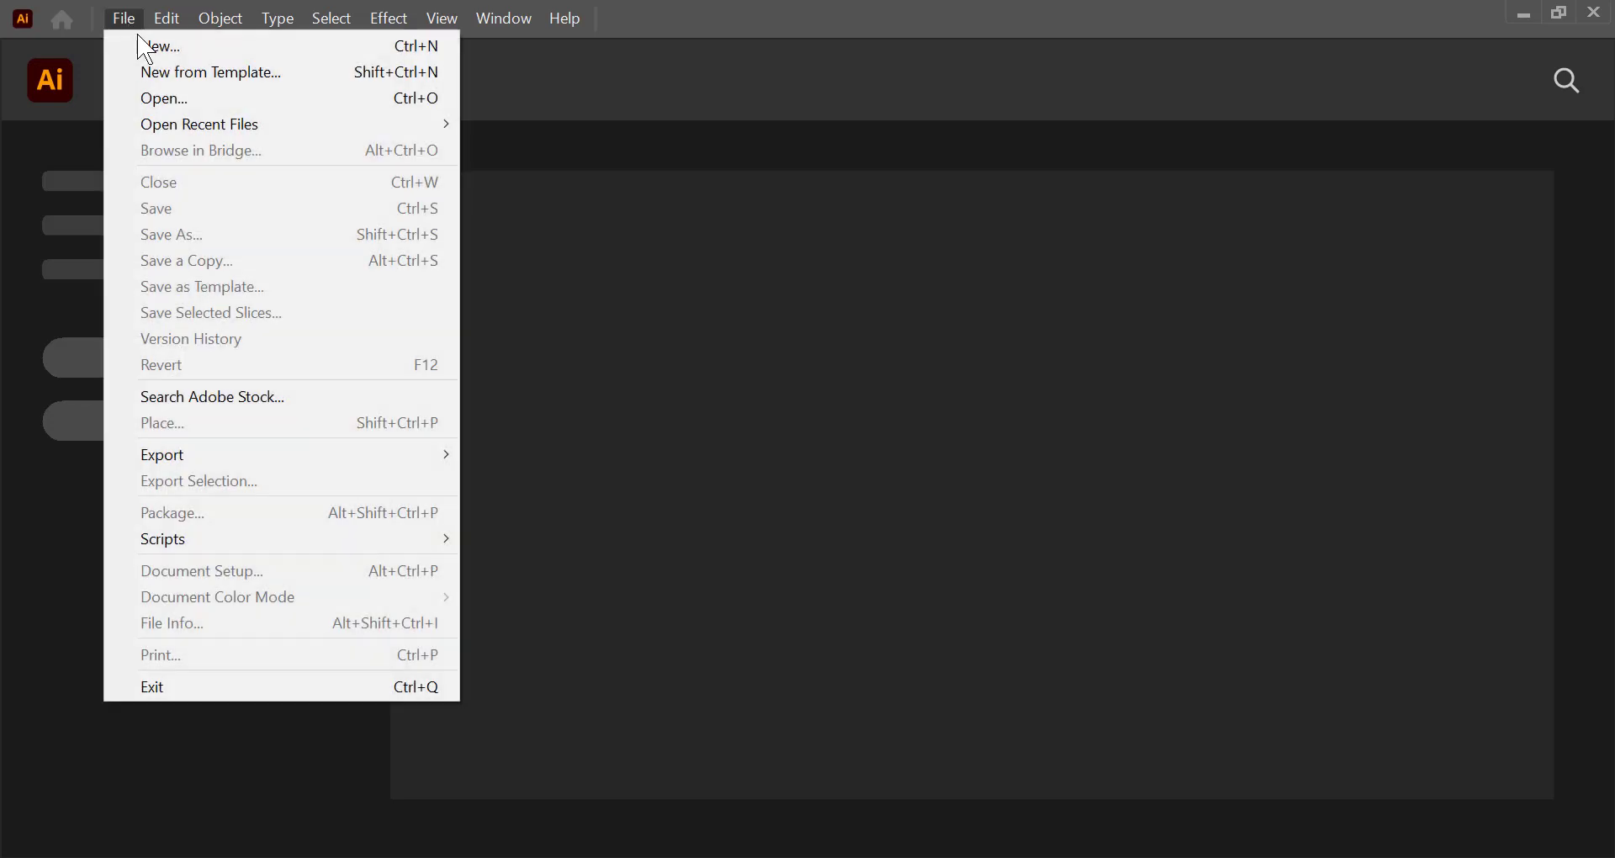
left_click(201, 46)
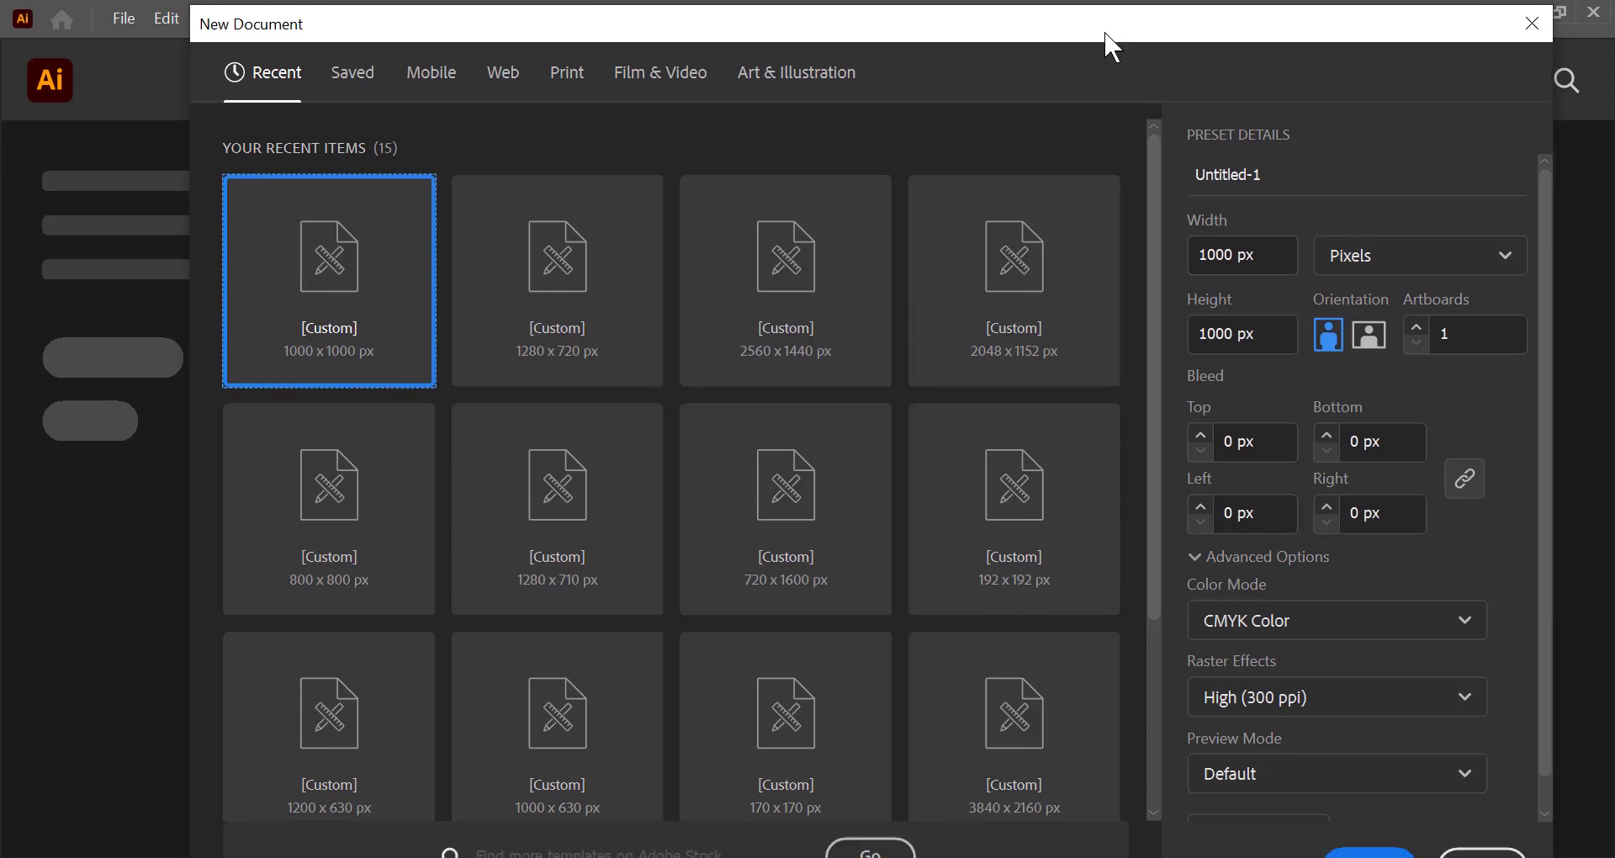
left_click_drag(1106, 67, 1107, 31)
left_click(1373, 851)
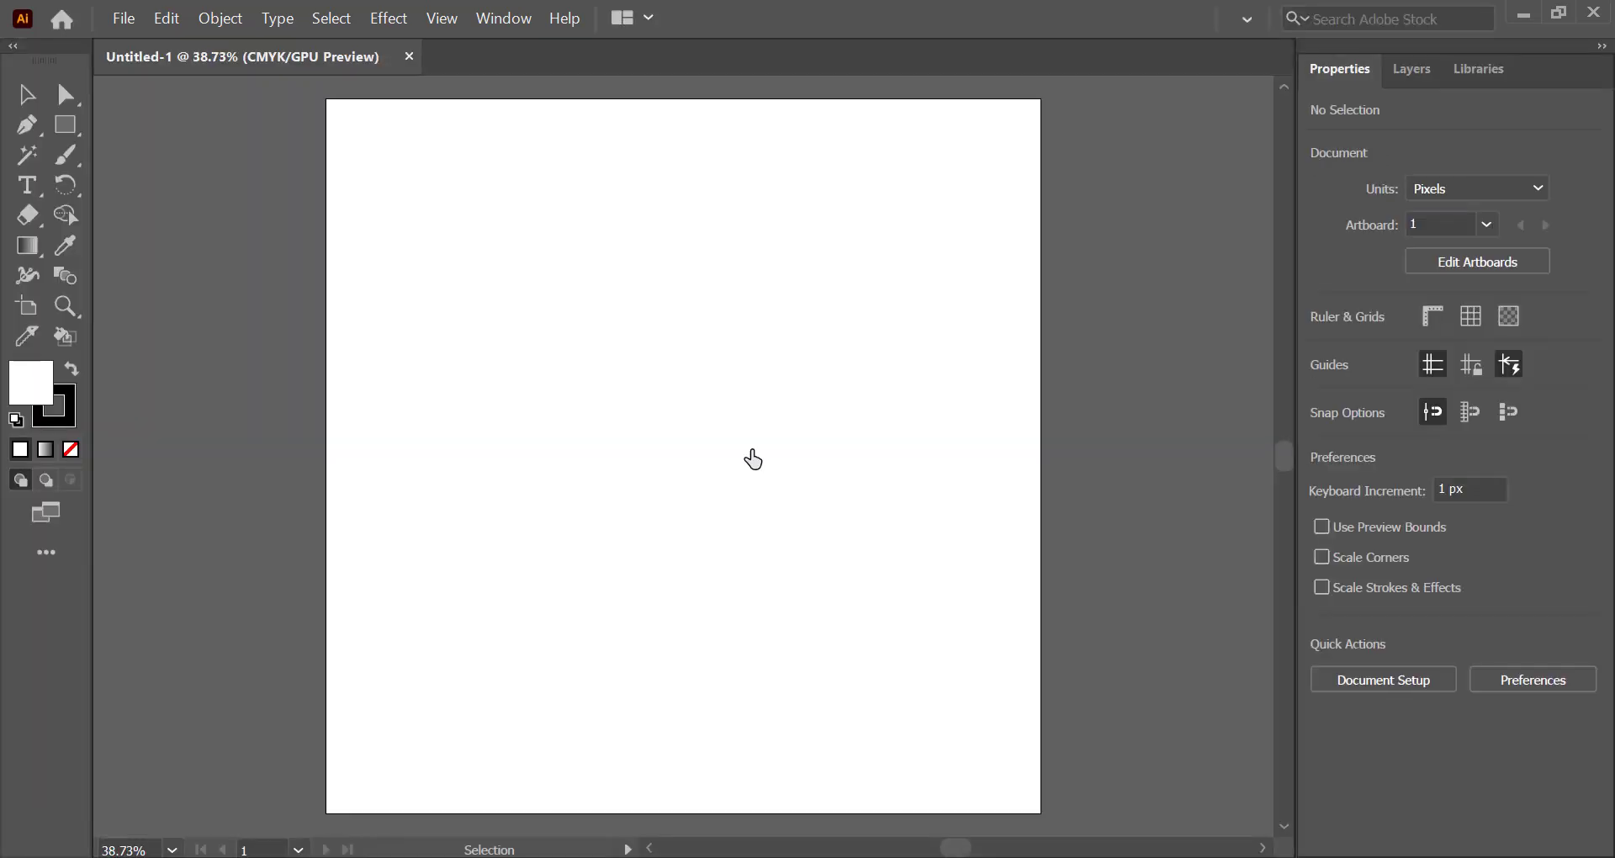
Place the WhatsApp badge image on the artboard's upper left
left_click(126, 20)
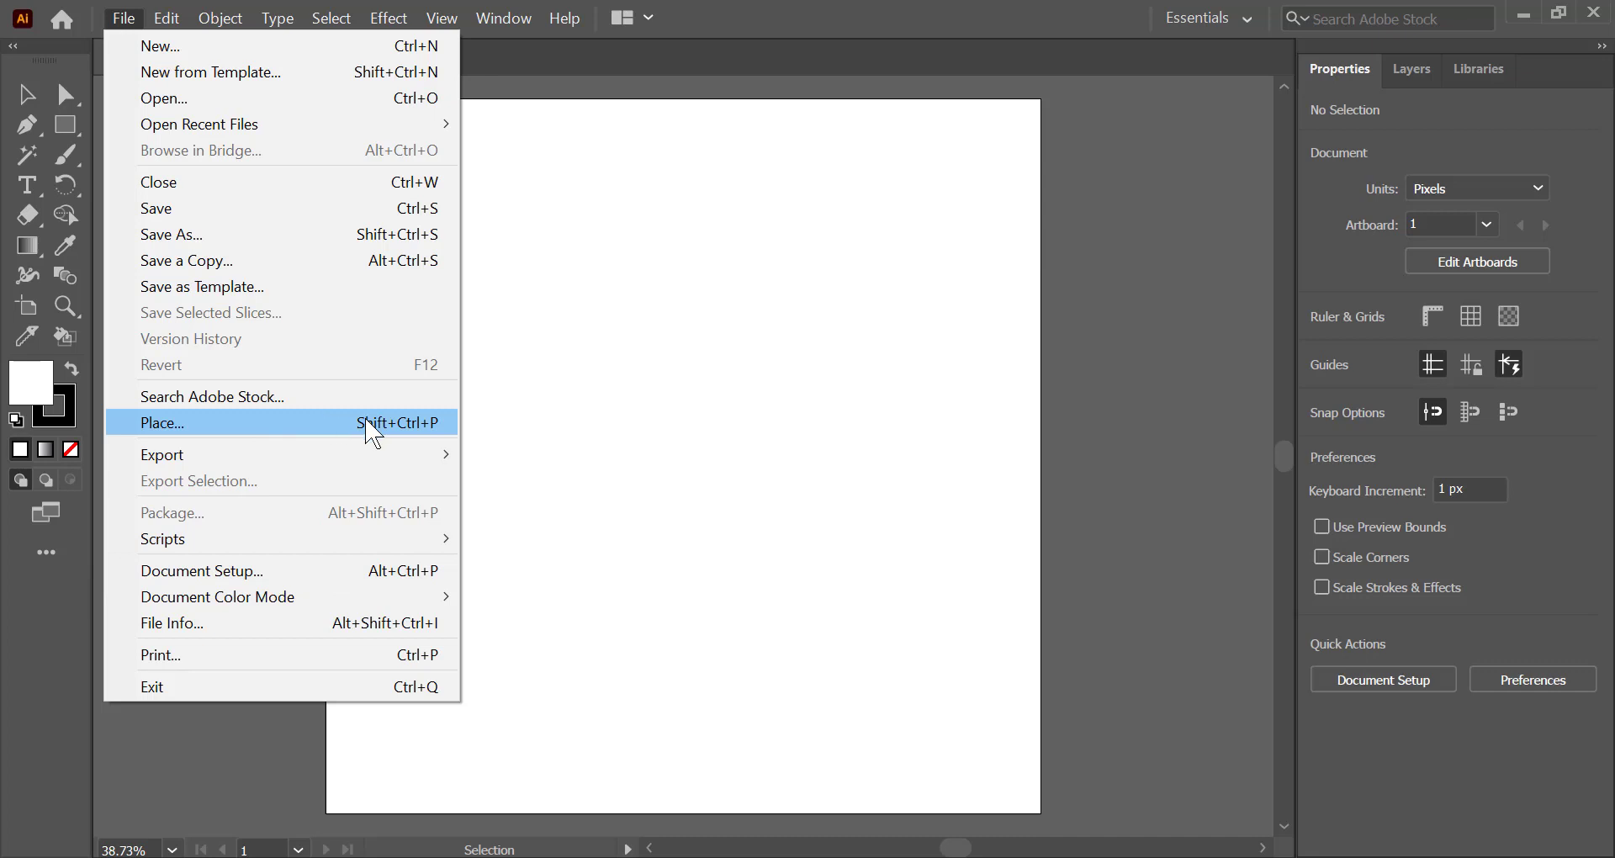
left_click(407, 417)
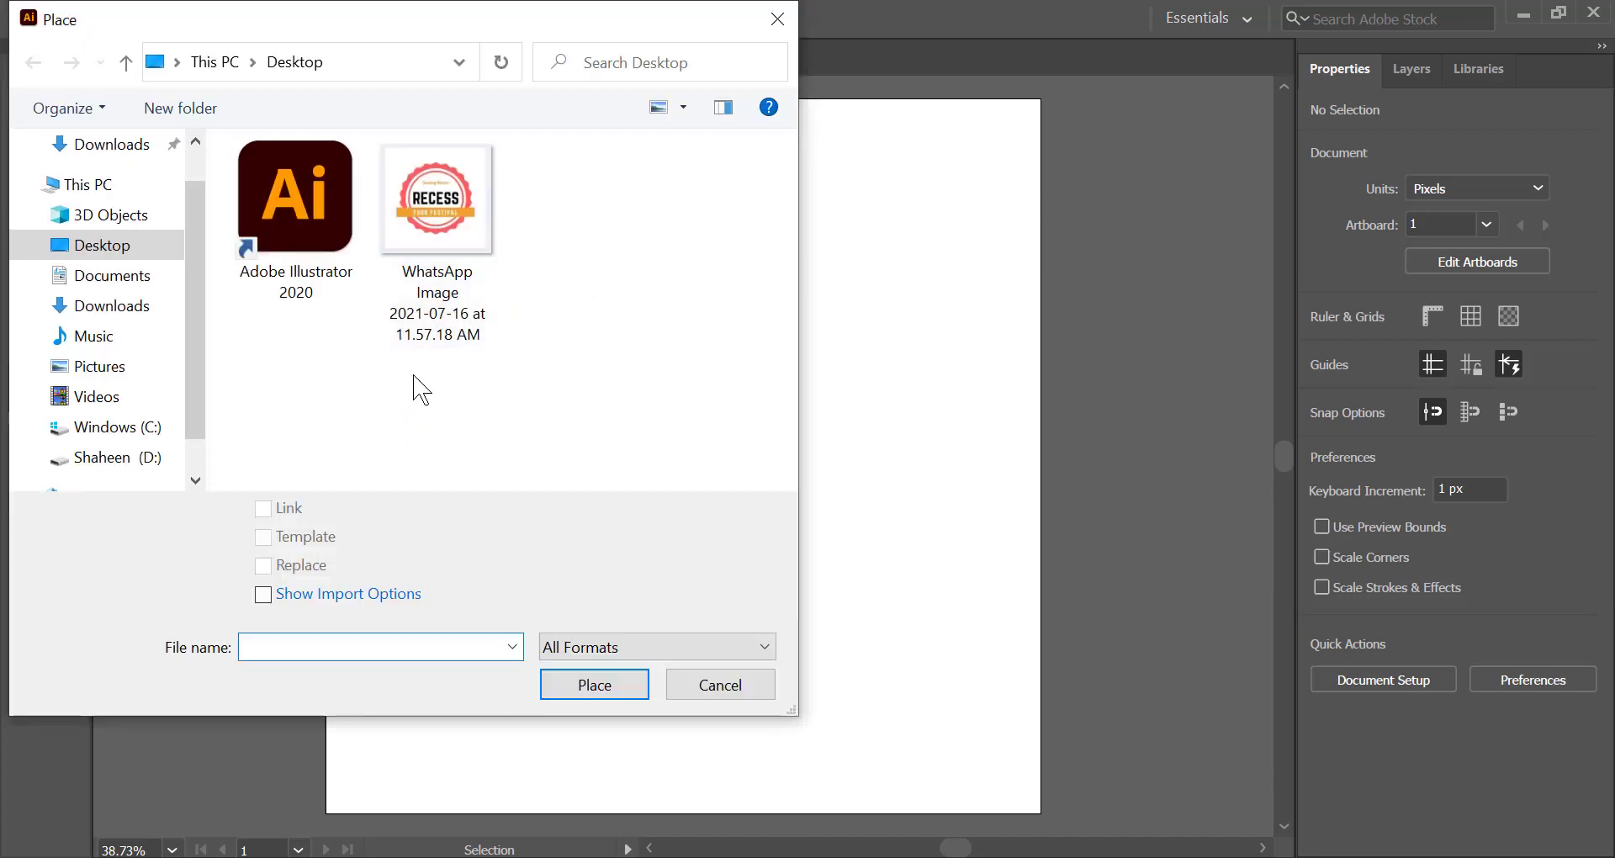
left_click(455, 220)
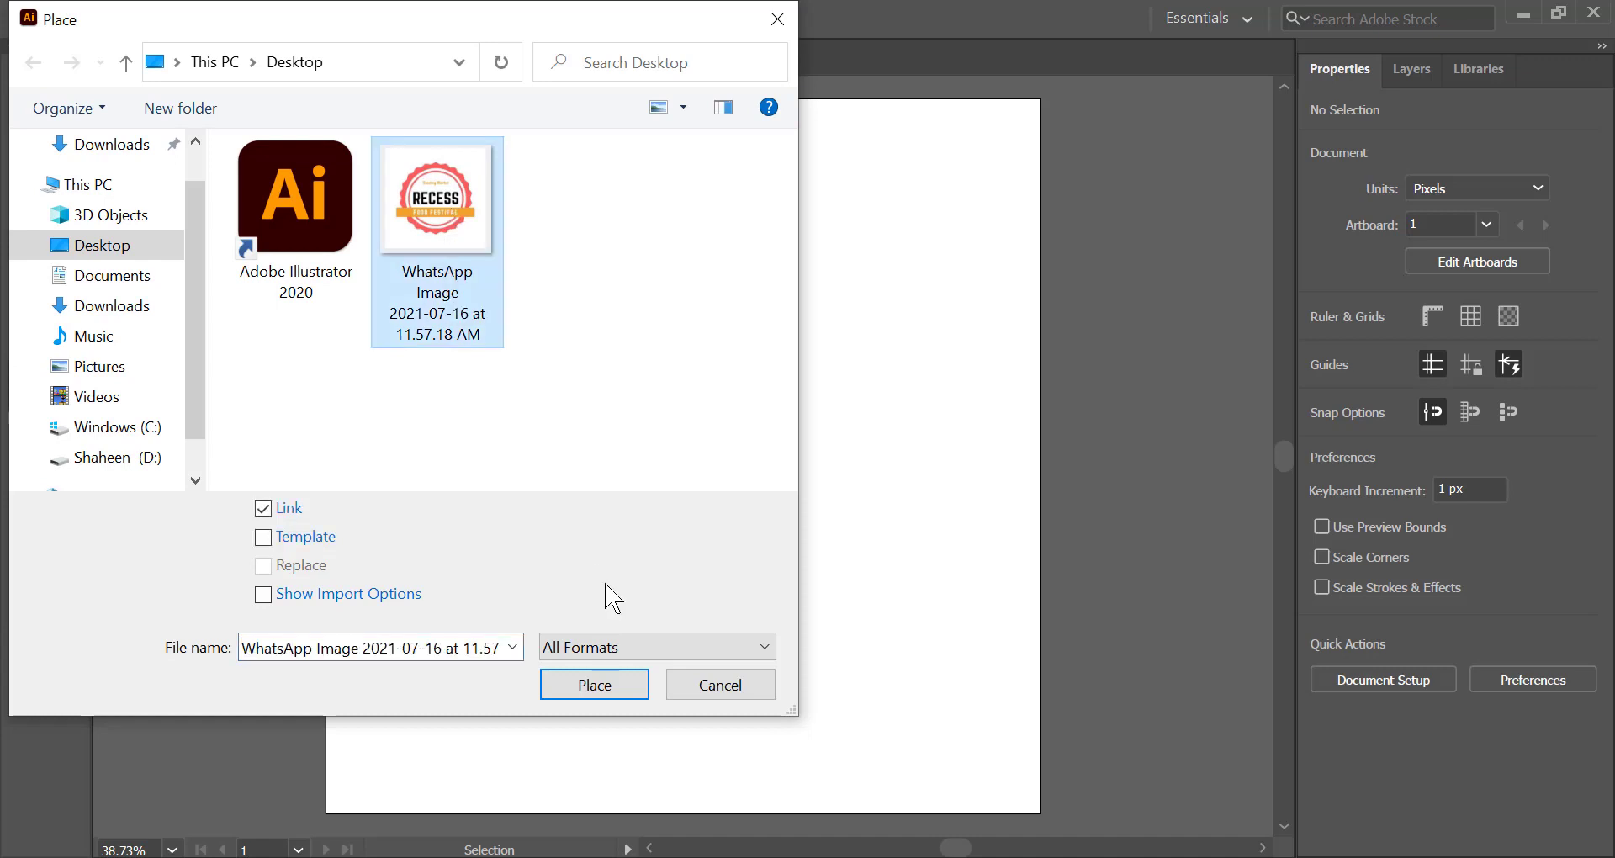
left_click(594, 684)
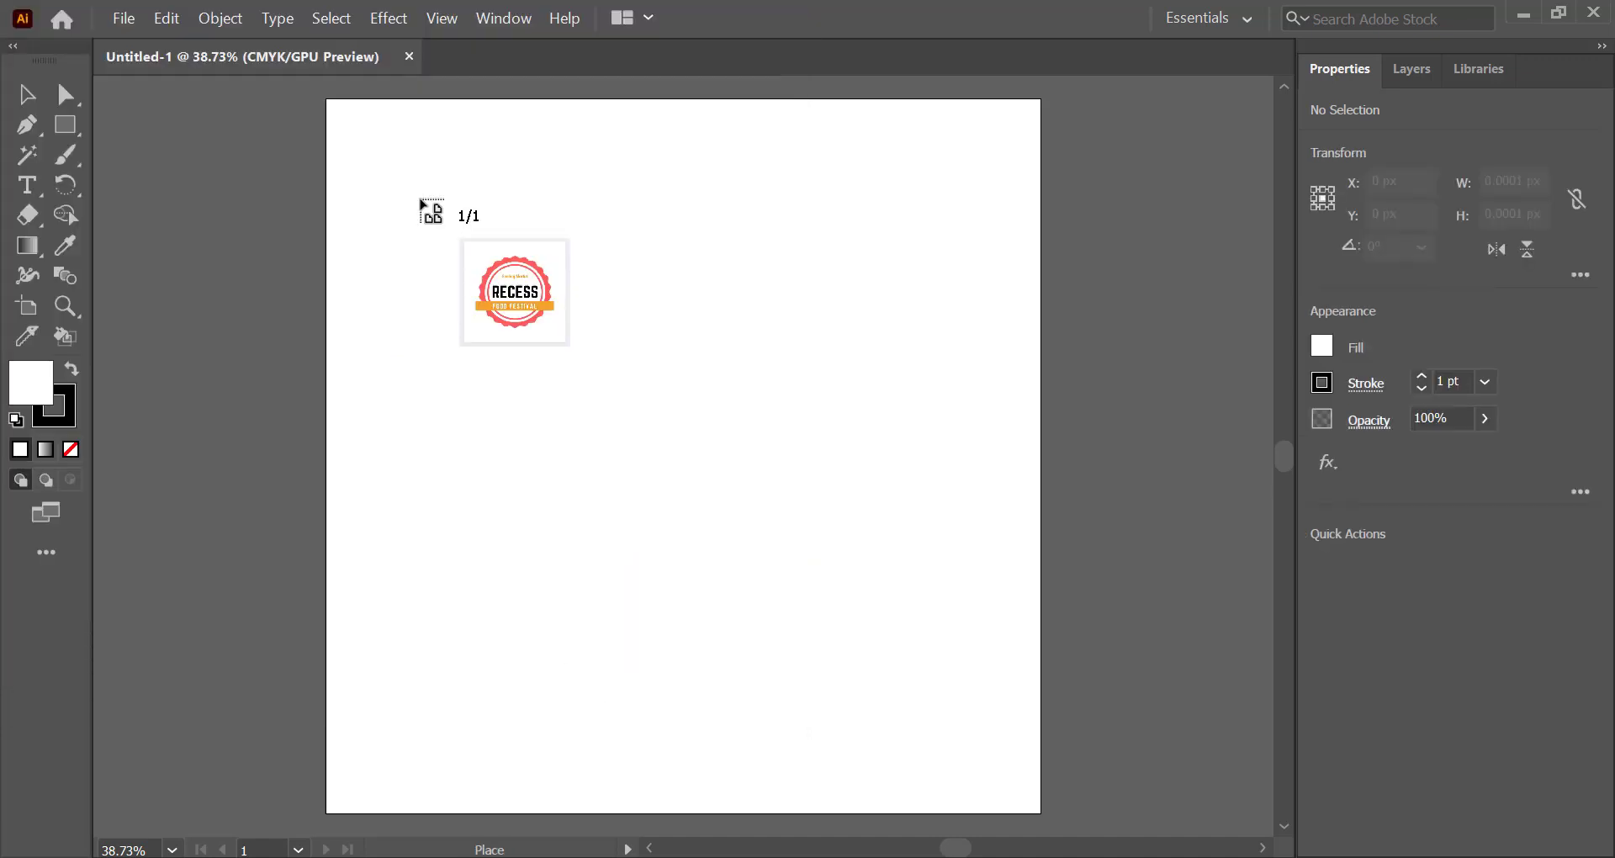
left_click_drag(421, 200, 764, 576)
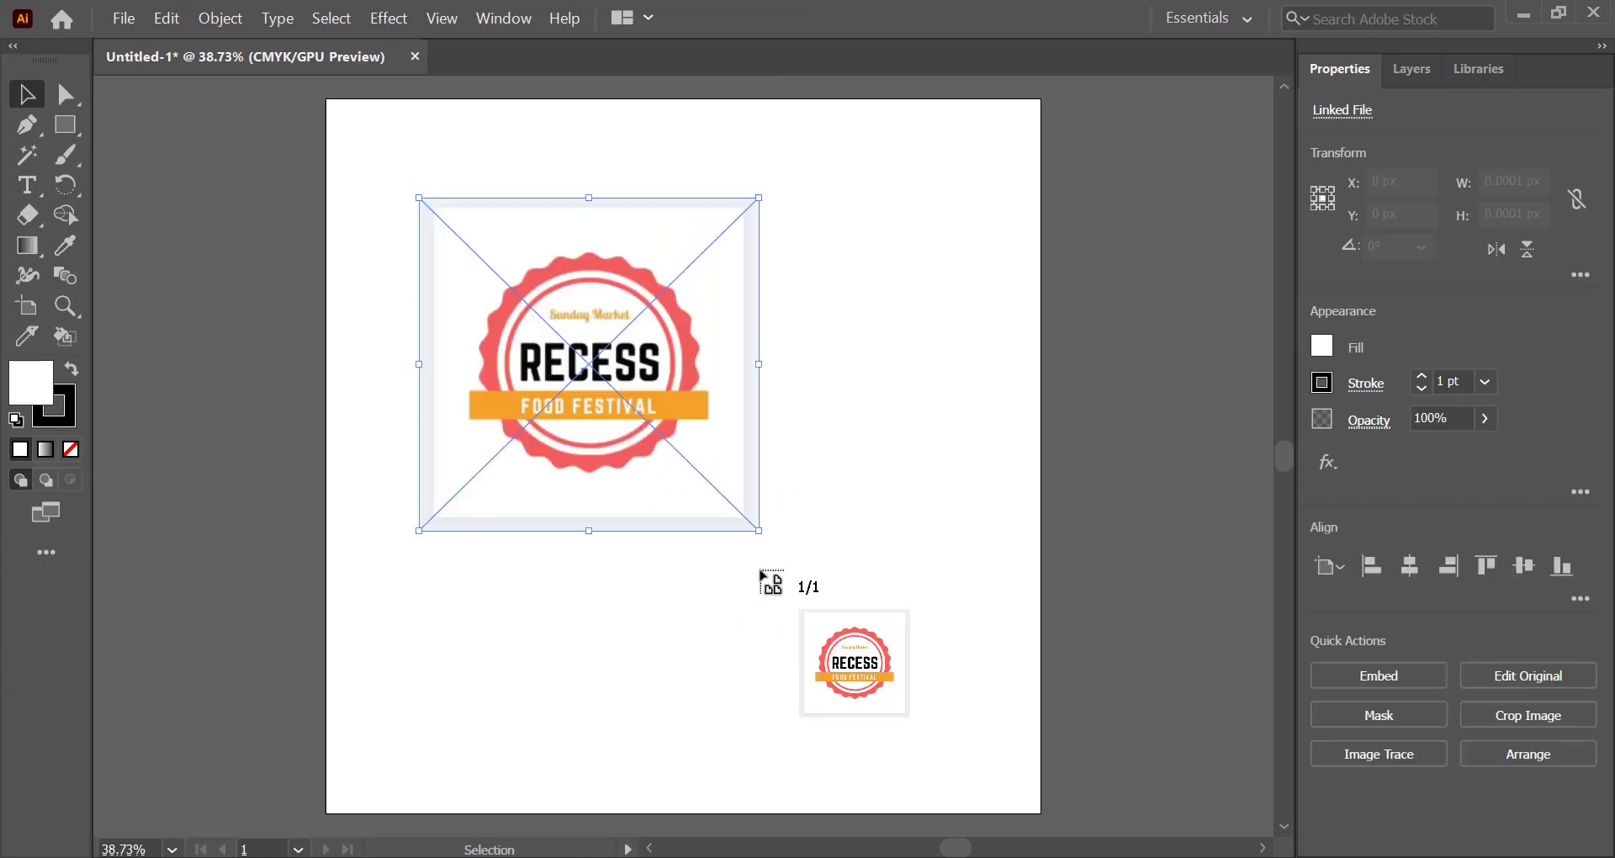
Embed the badge image and move it to the artboard's right edge
left_click(1395, 663)
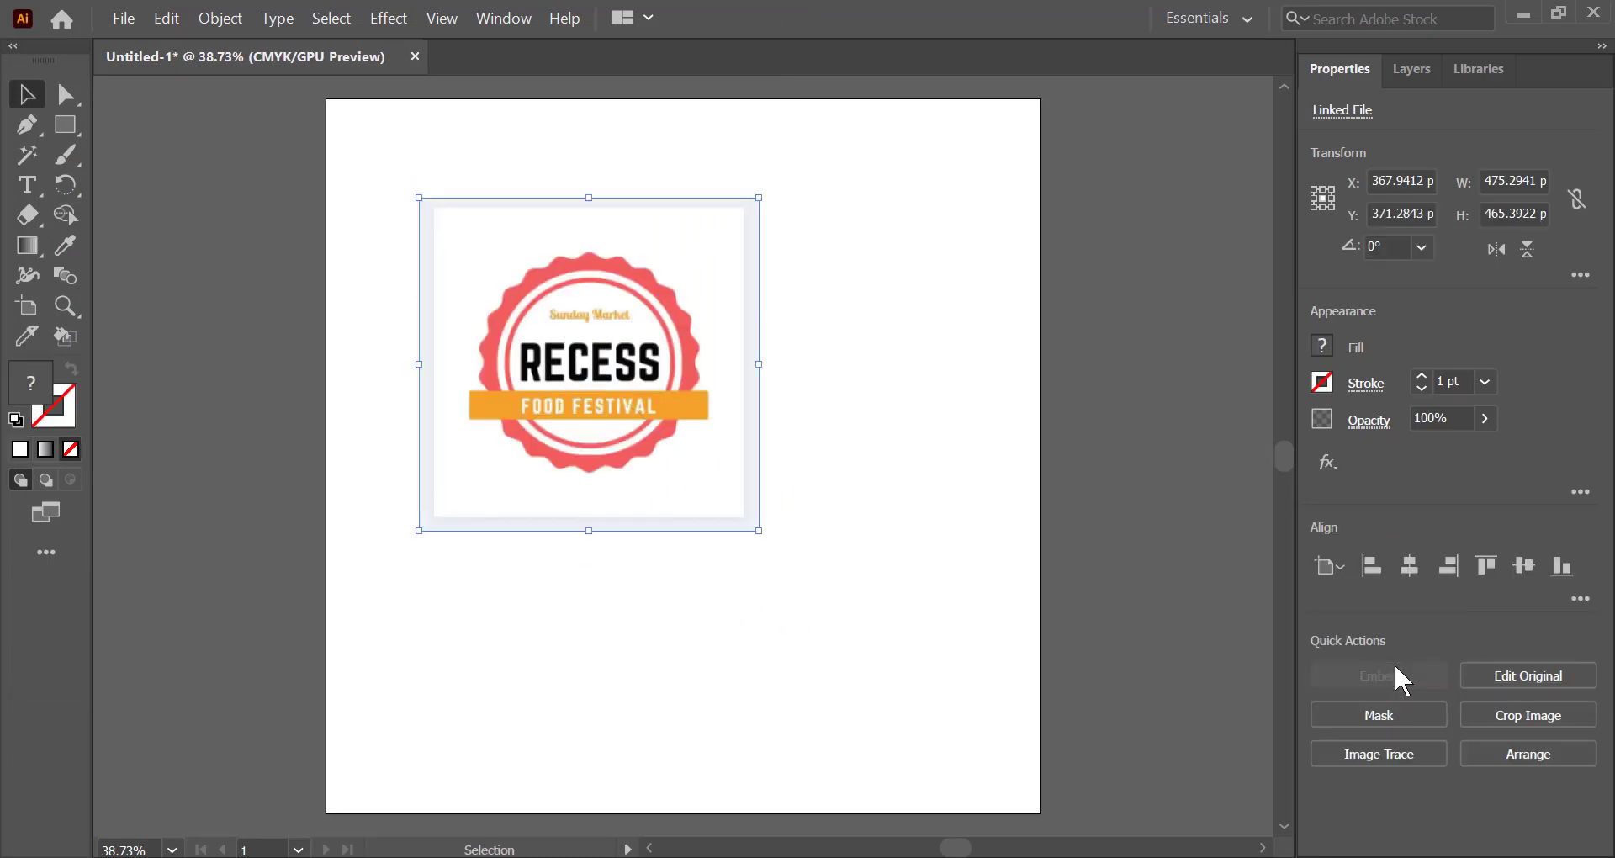
left_click(799, 523)
left_click_drag(560, 388, 1120, 352)
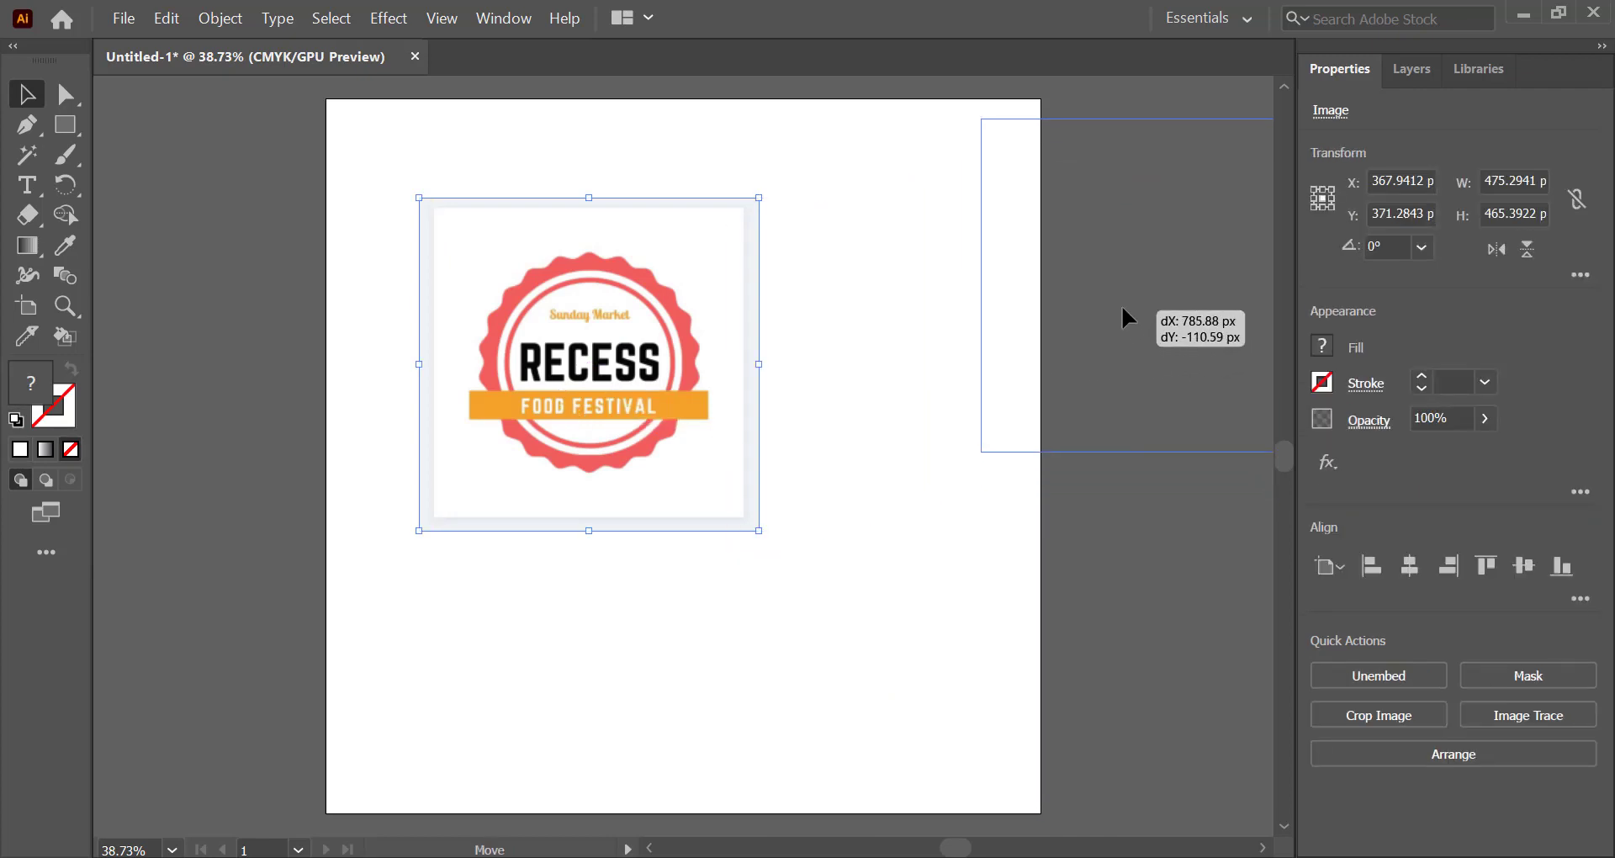
left_click_drag(1119, 352, 1127, 298)
left_click(1179, 604)
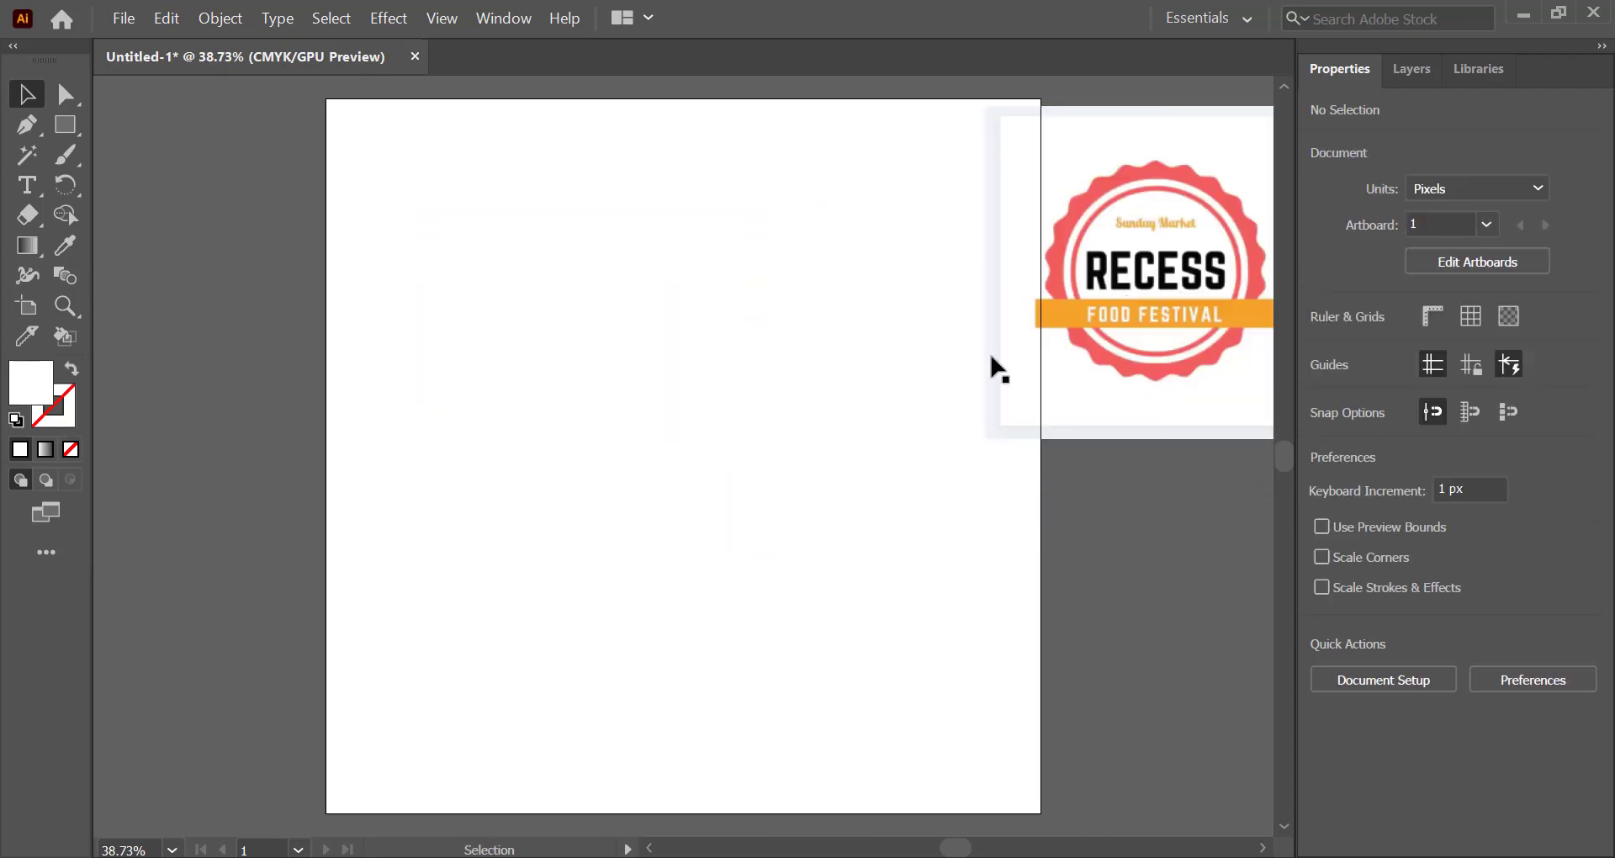
scroll(1058, 258, "up", 3)
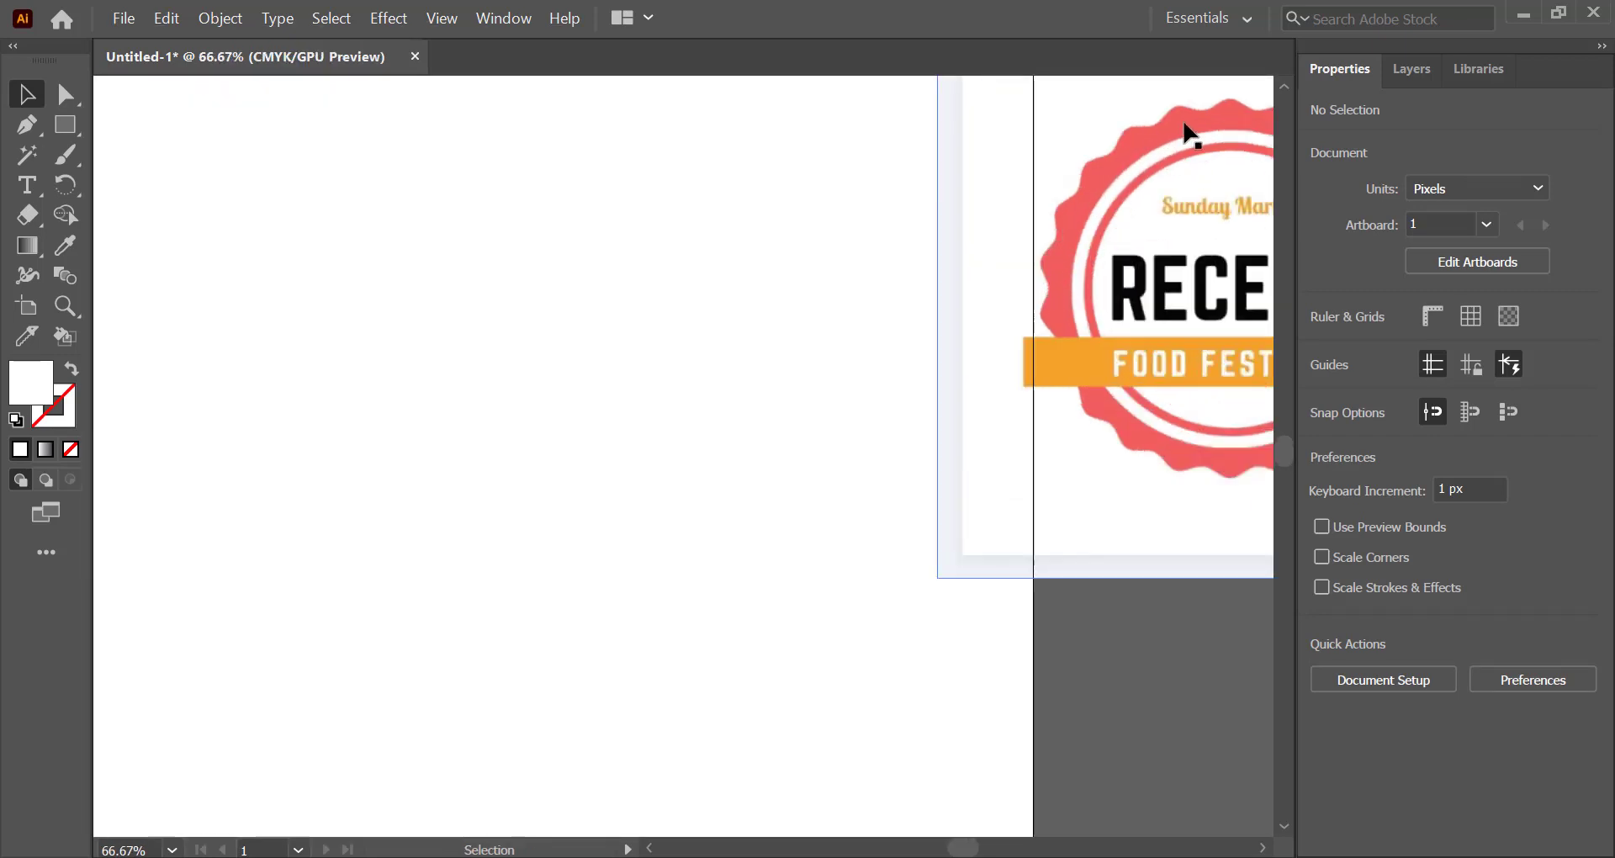
scroll(923, 368, "down", 3)
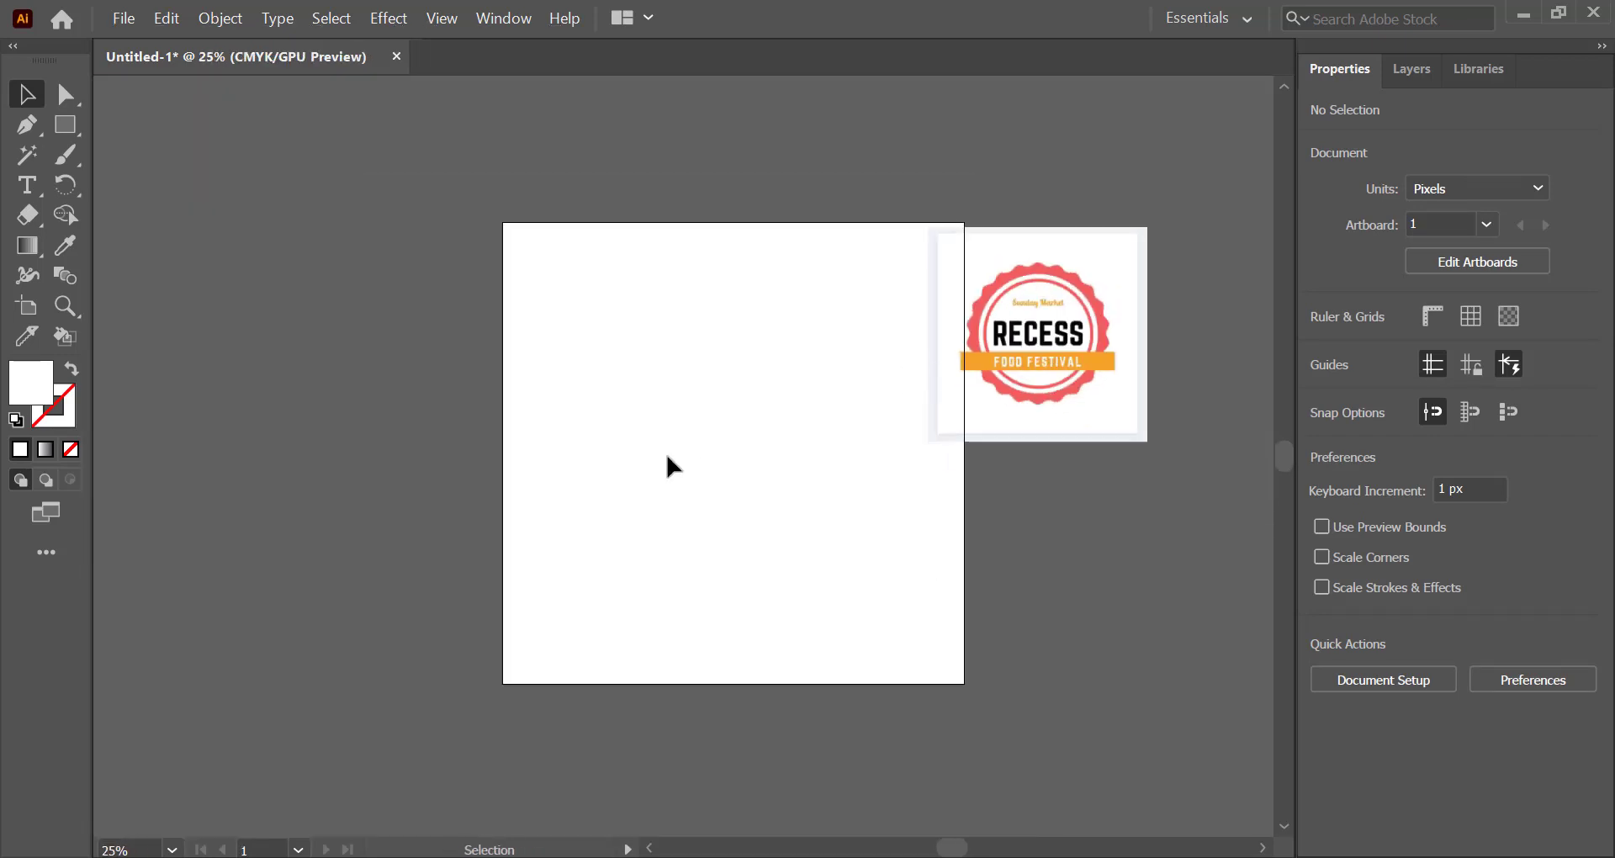
scroll(667, 461, "up", 1)
scroll(667, 461, "up", 1)
scroll(667, 456, "right", 2)
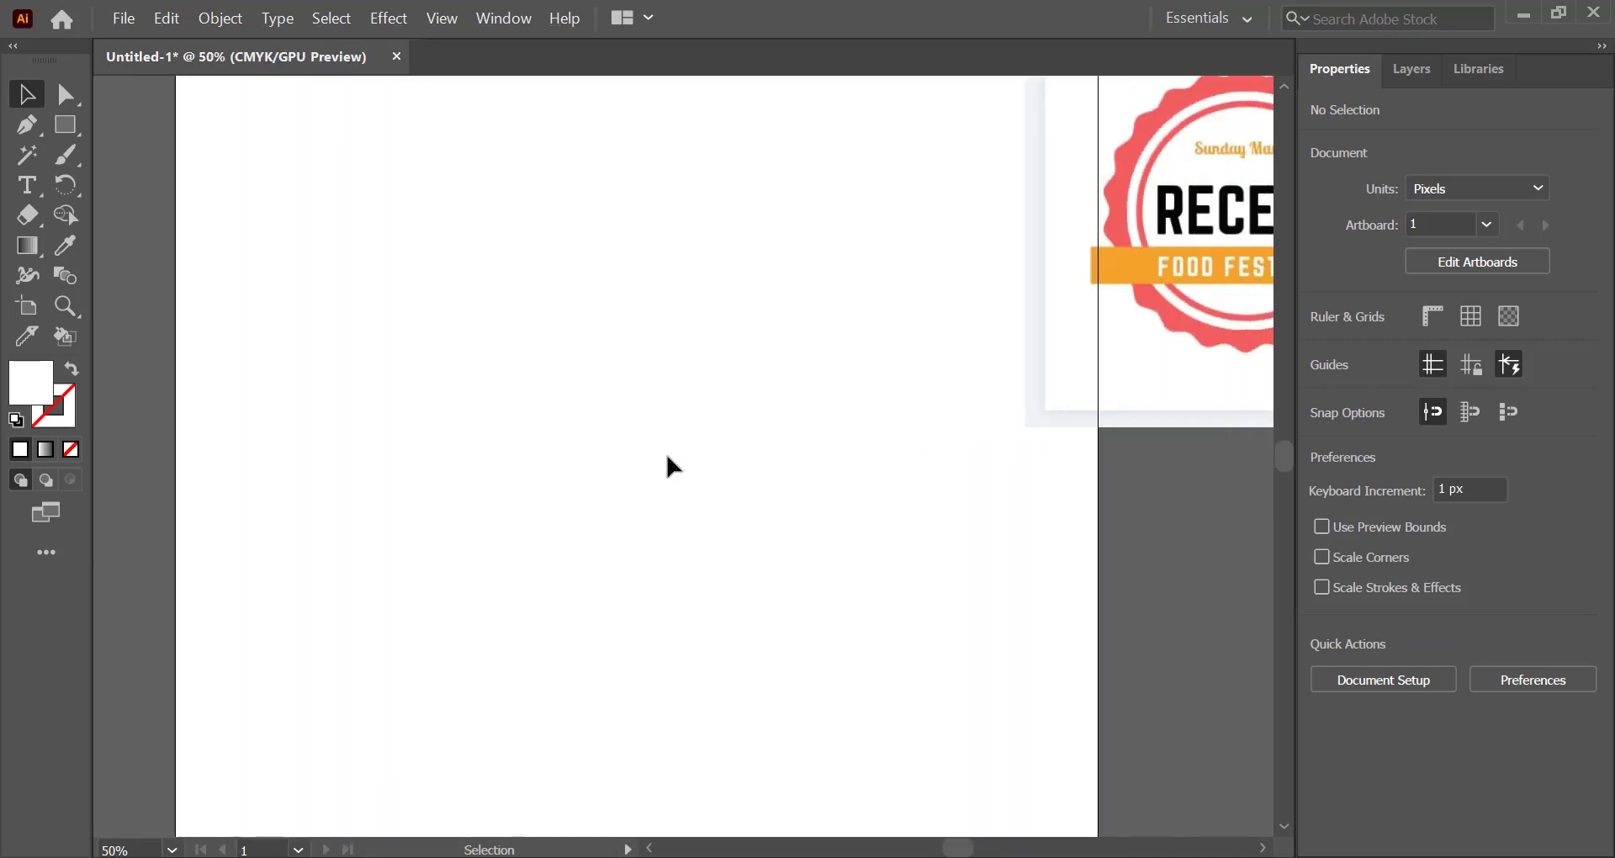
Draw a roughly 401 px circle with default white fill and black stroke, nudged slightly upward
left_click(65, 126)
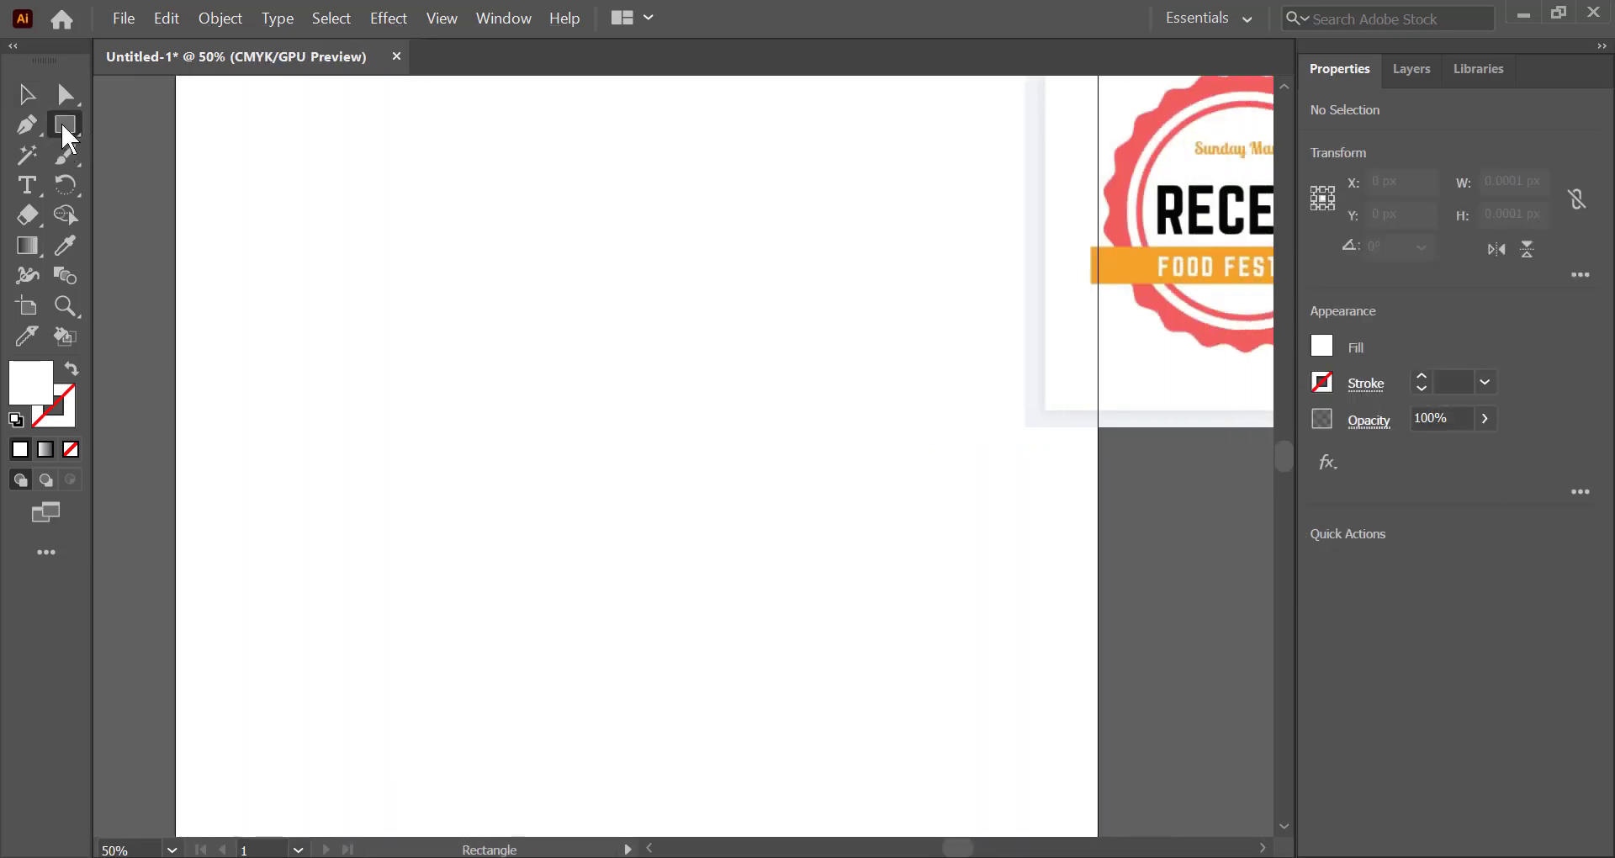
left_click_drag(67, 139, 194, 154)
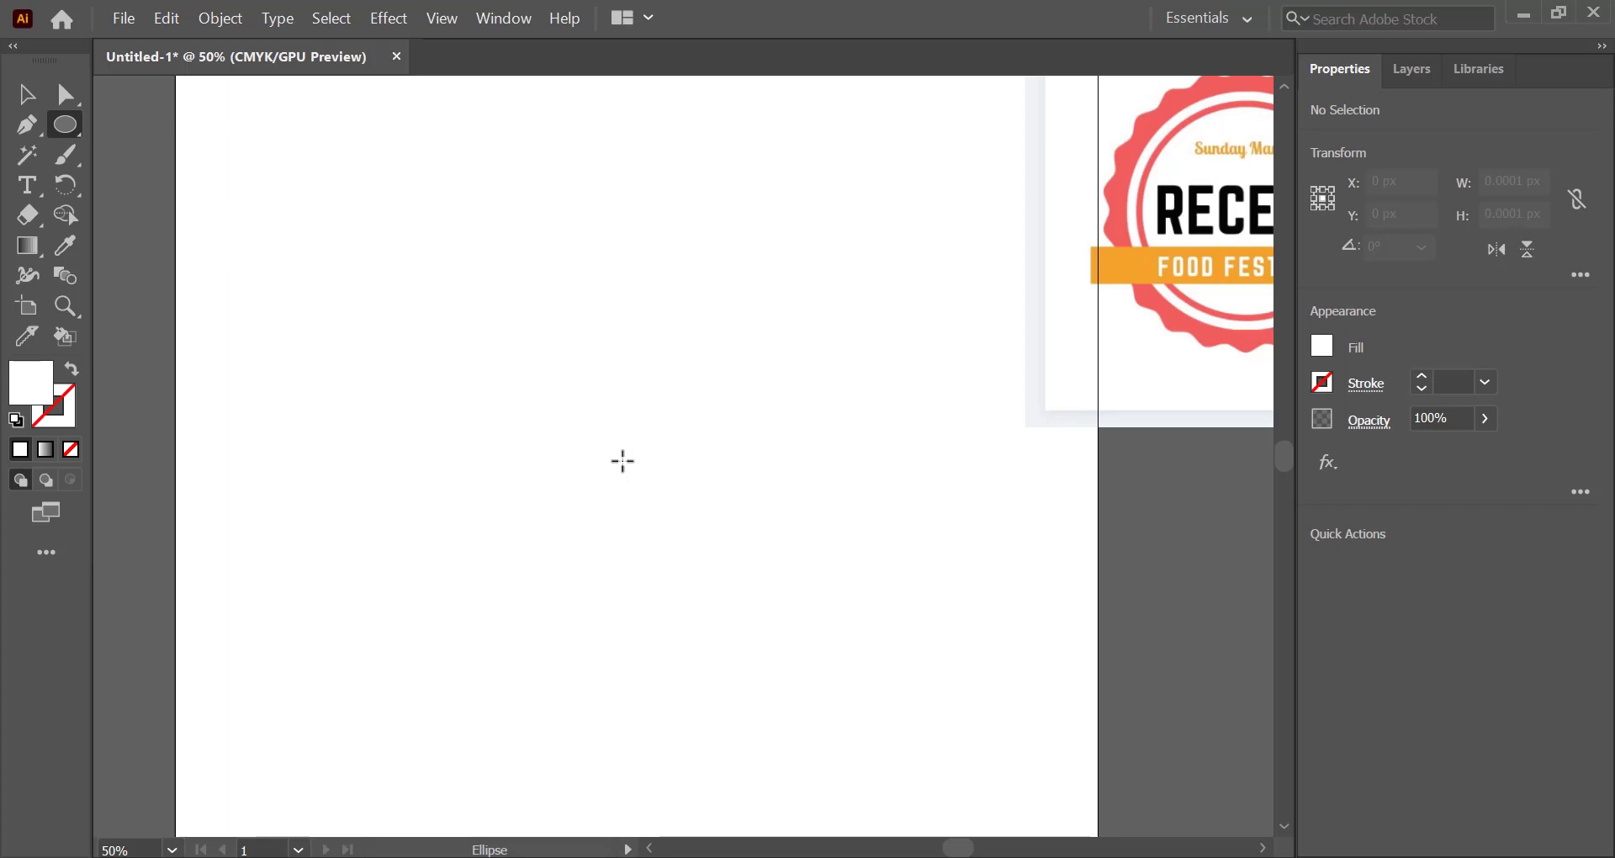
left_click_drag(655, 463, 759, 614)
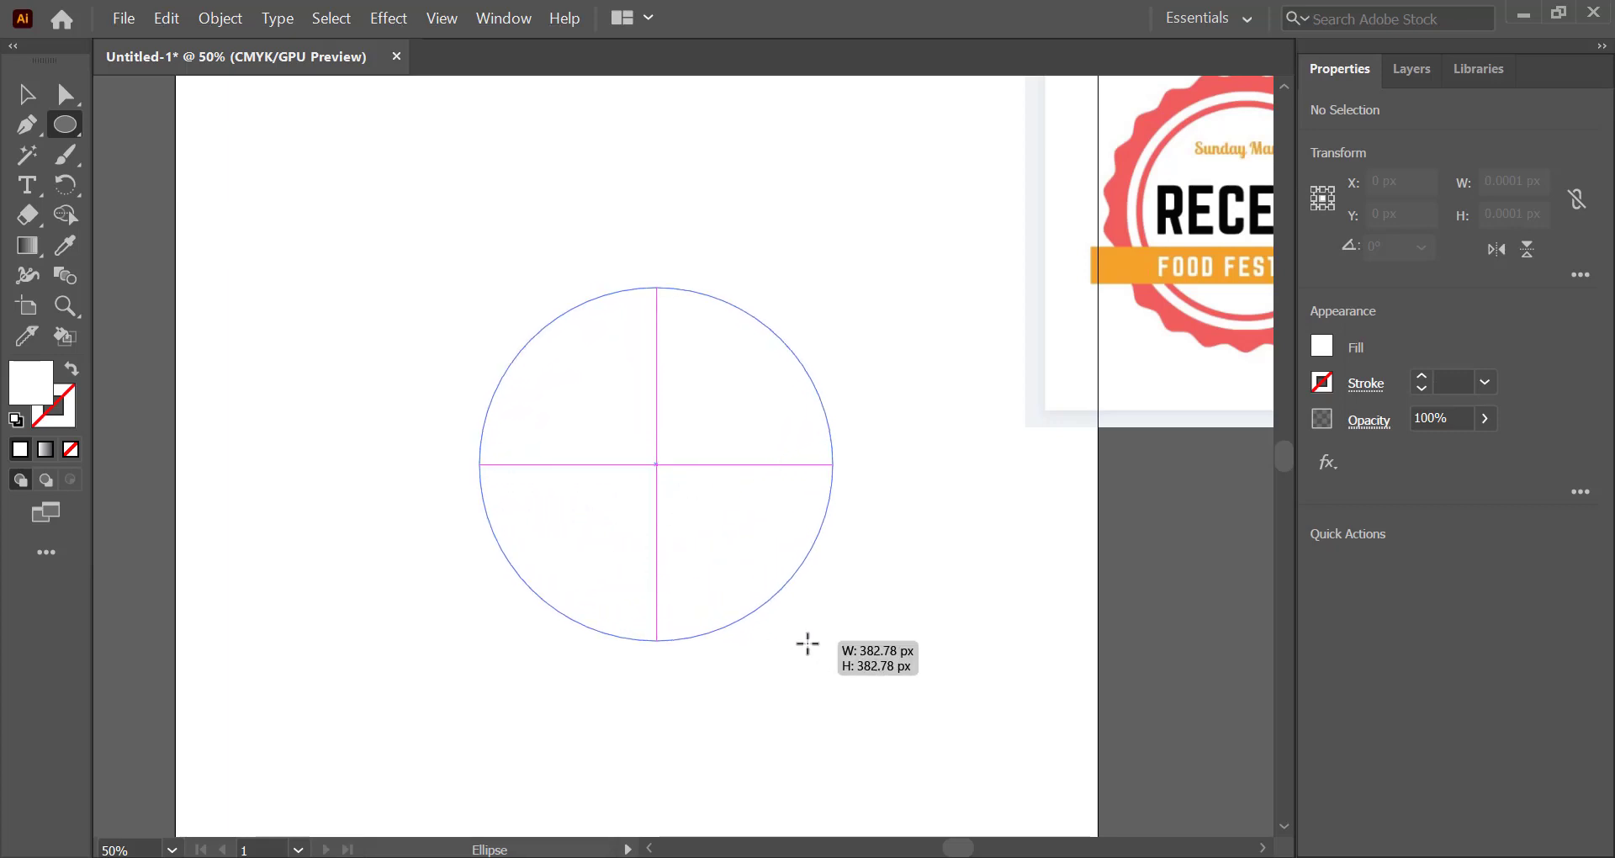
left_click_drag(760, 614, 815, 649)
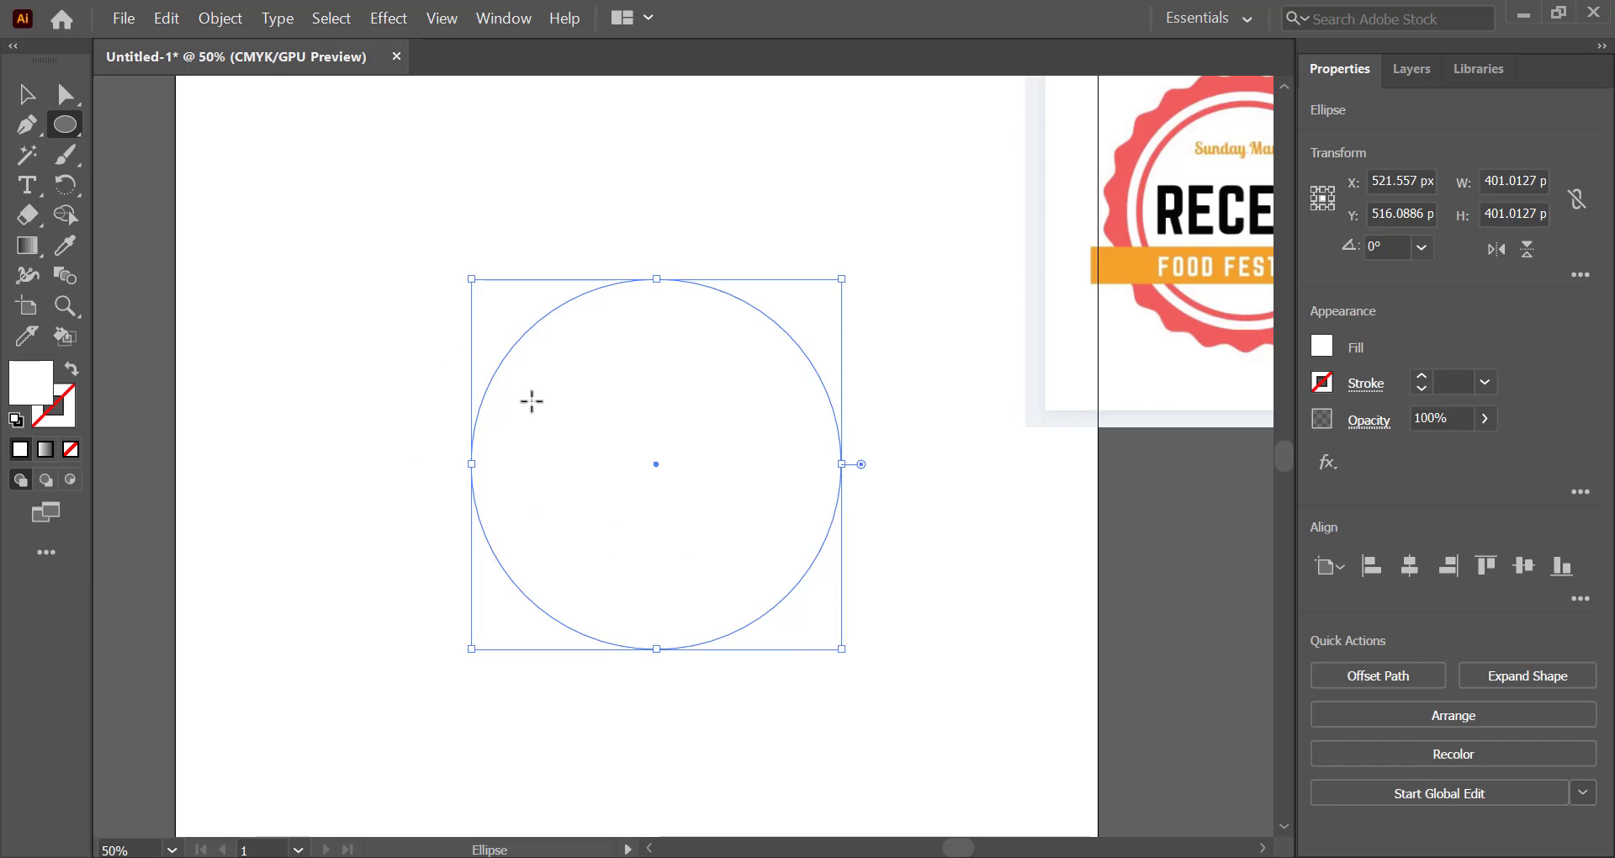
left_click(15, 421)
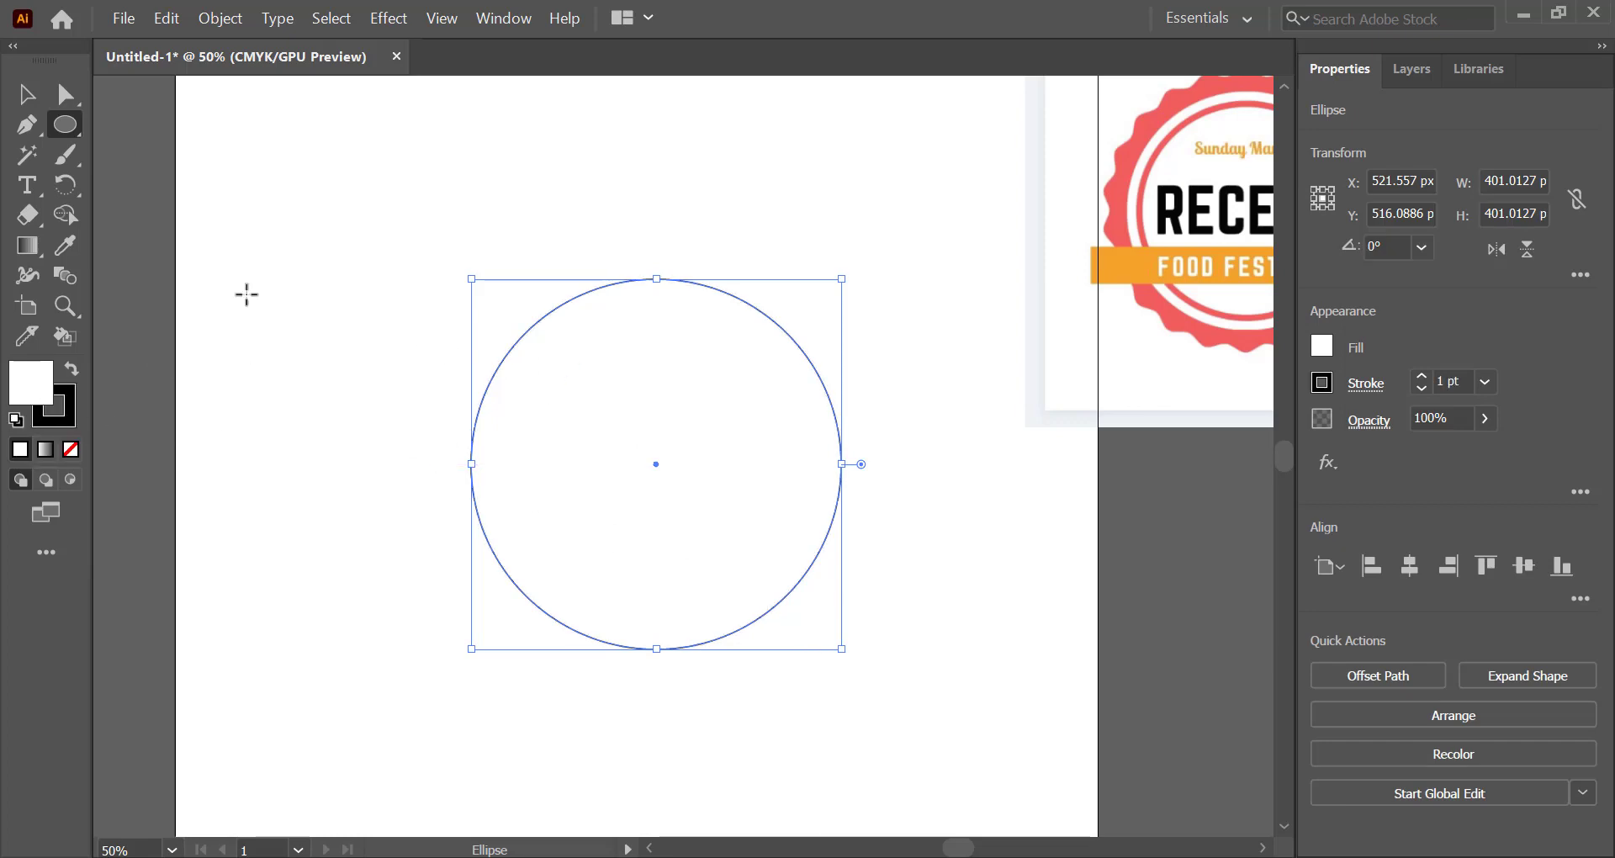
left_click(27, 94)
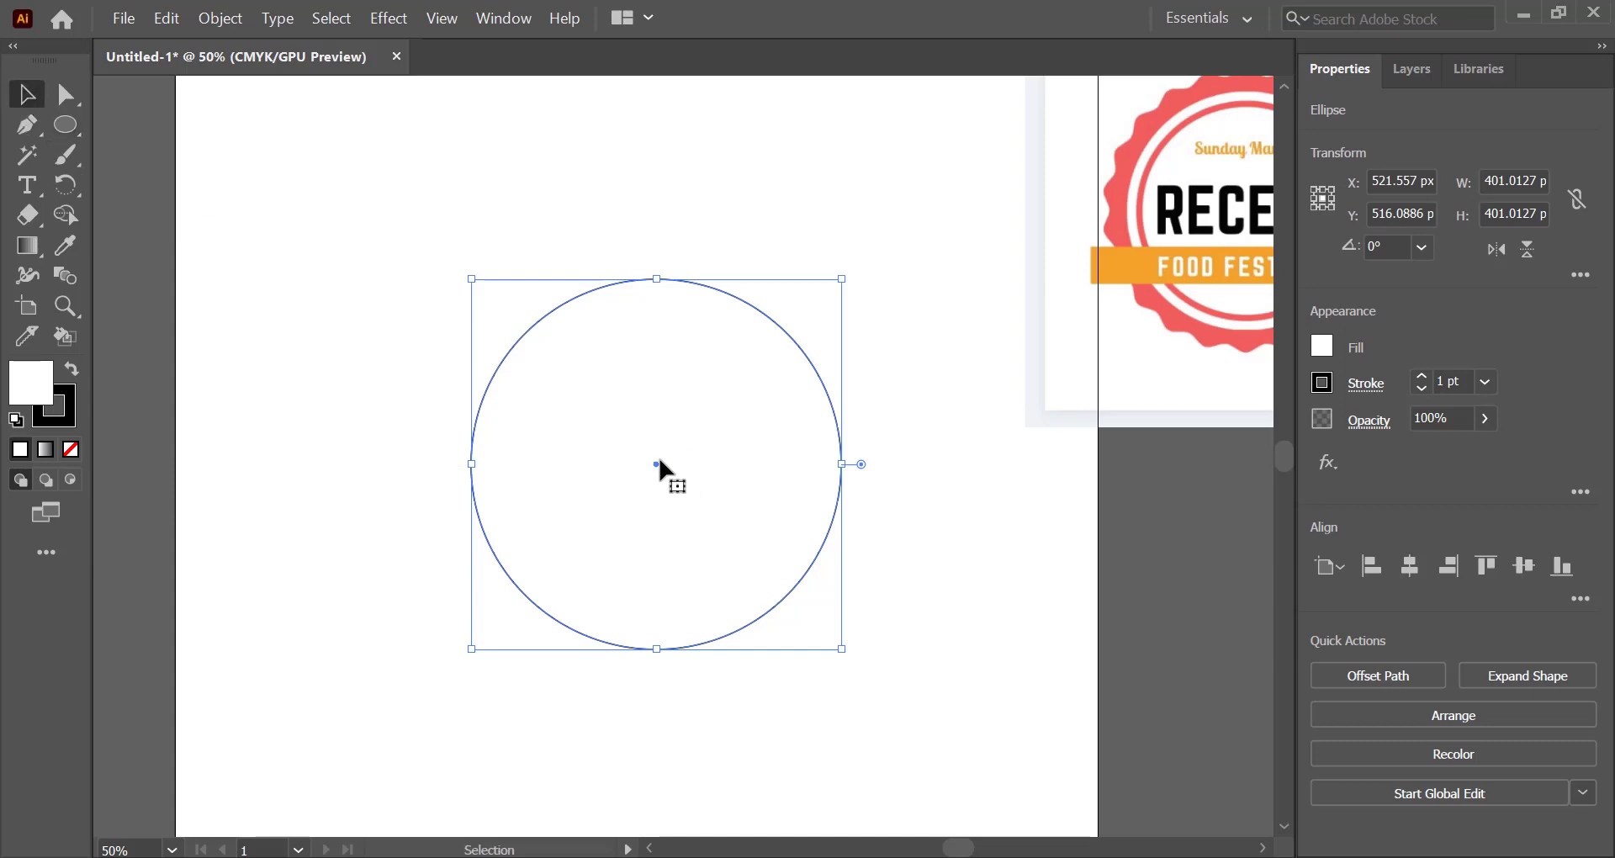
left_click_drag(659, 462, 655, 451)
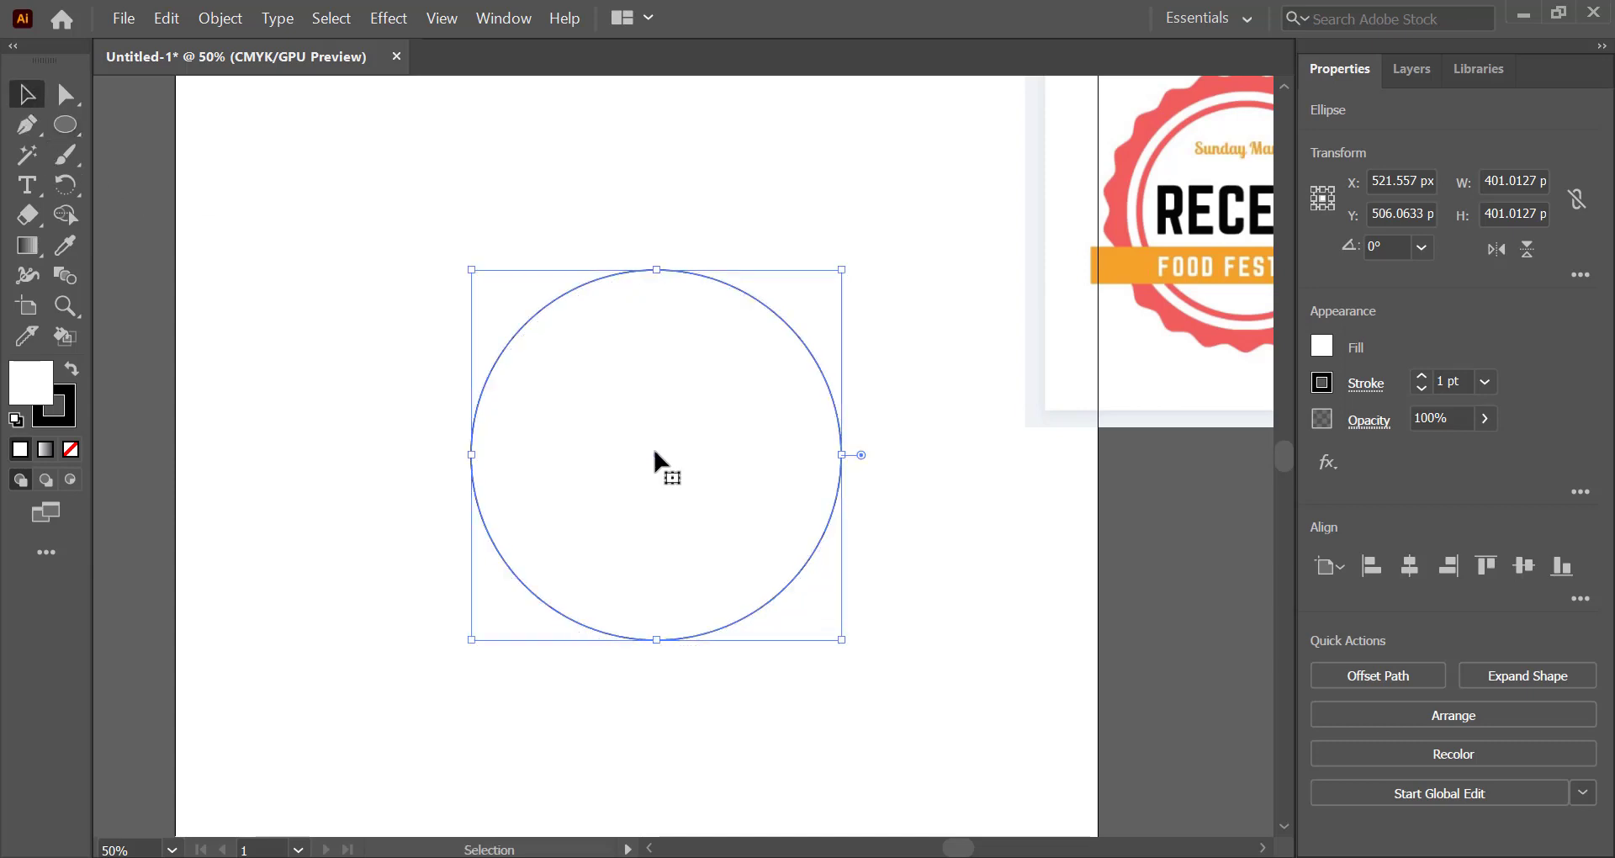
Apply a smooth Zig Zag effect to the circle with 9 px size and 8 ridges per segment
left_click(388, 18)
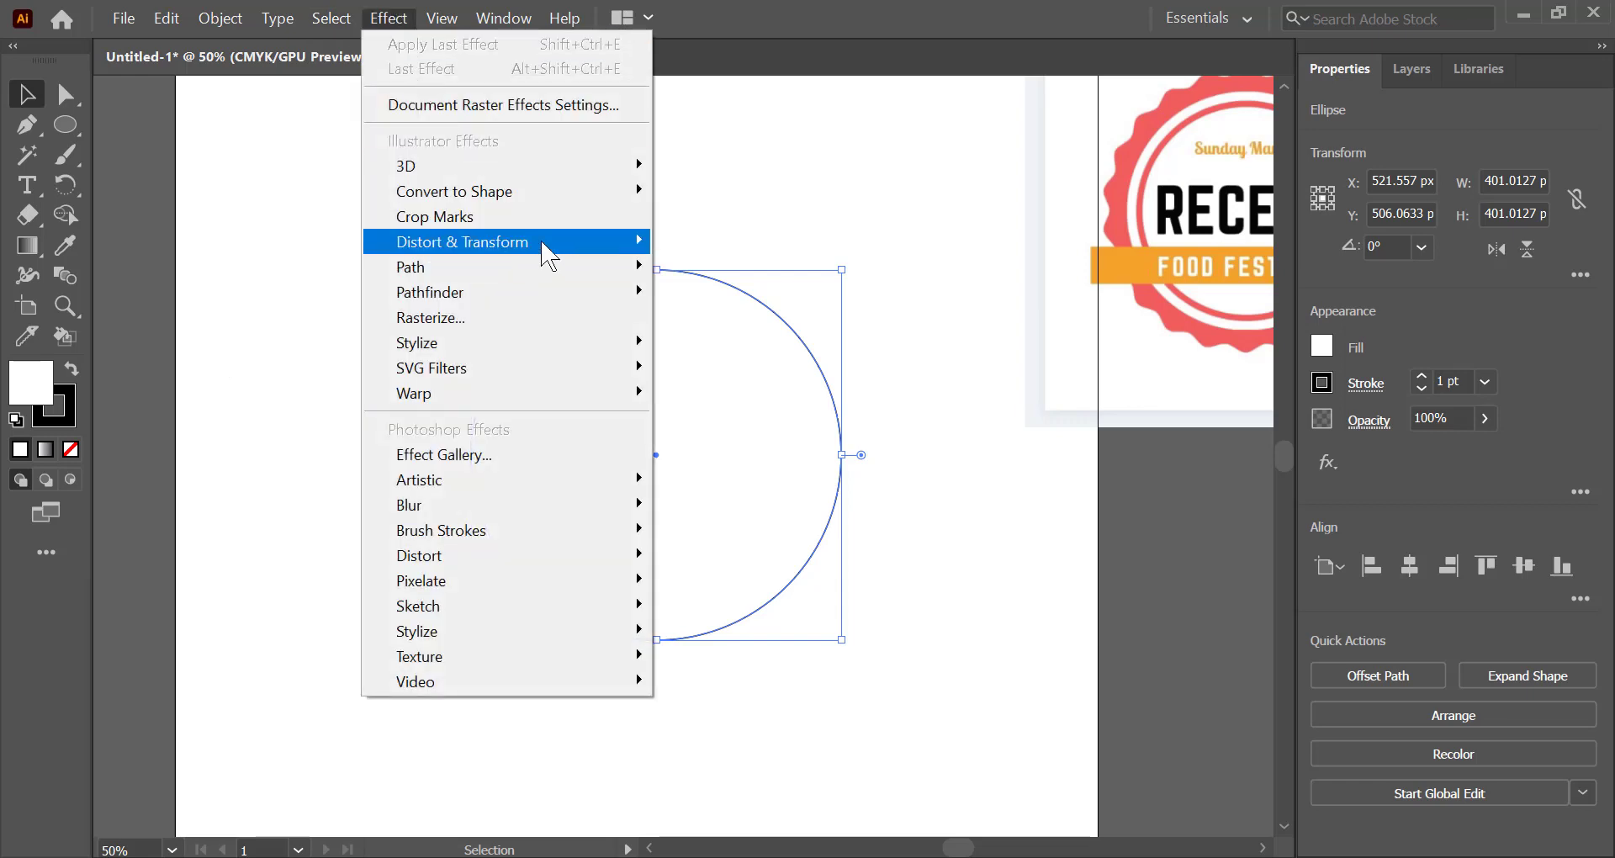
mouse_move(462, 240)
left_click(715, 399)
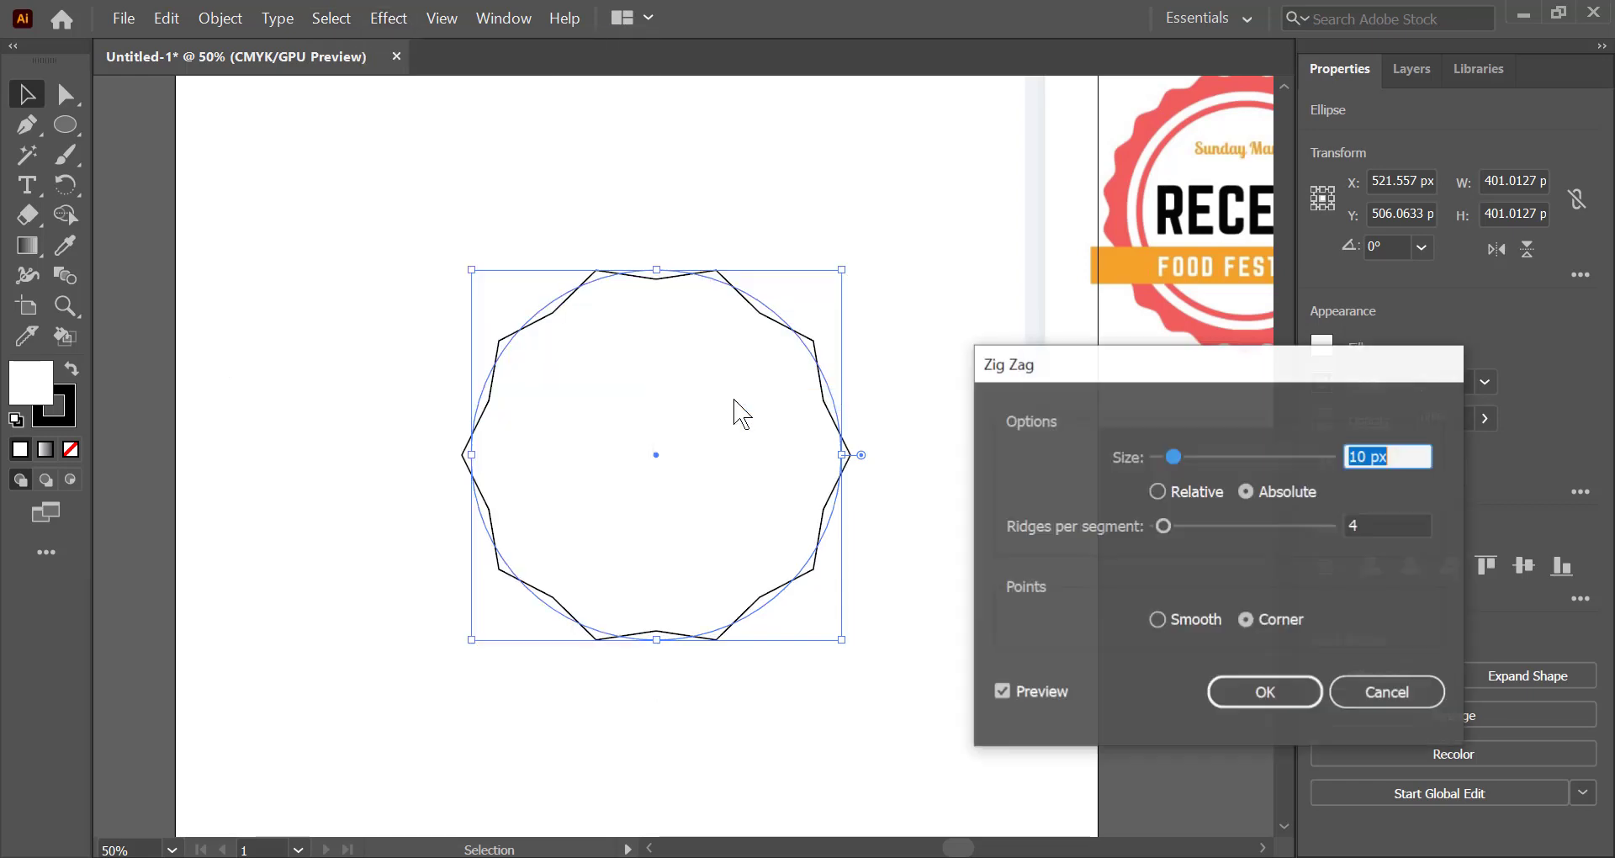
left_click_drag(1154, 382, 1120, 403)
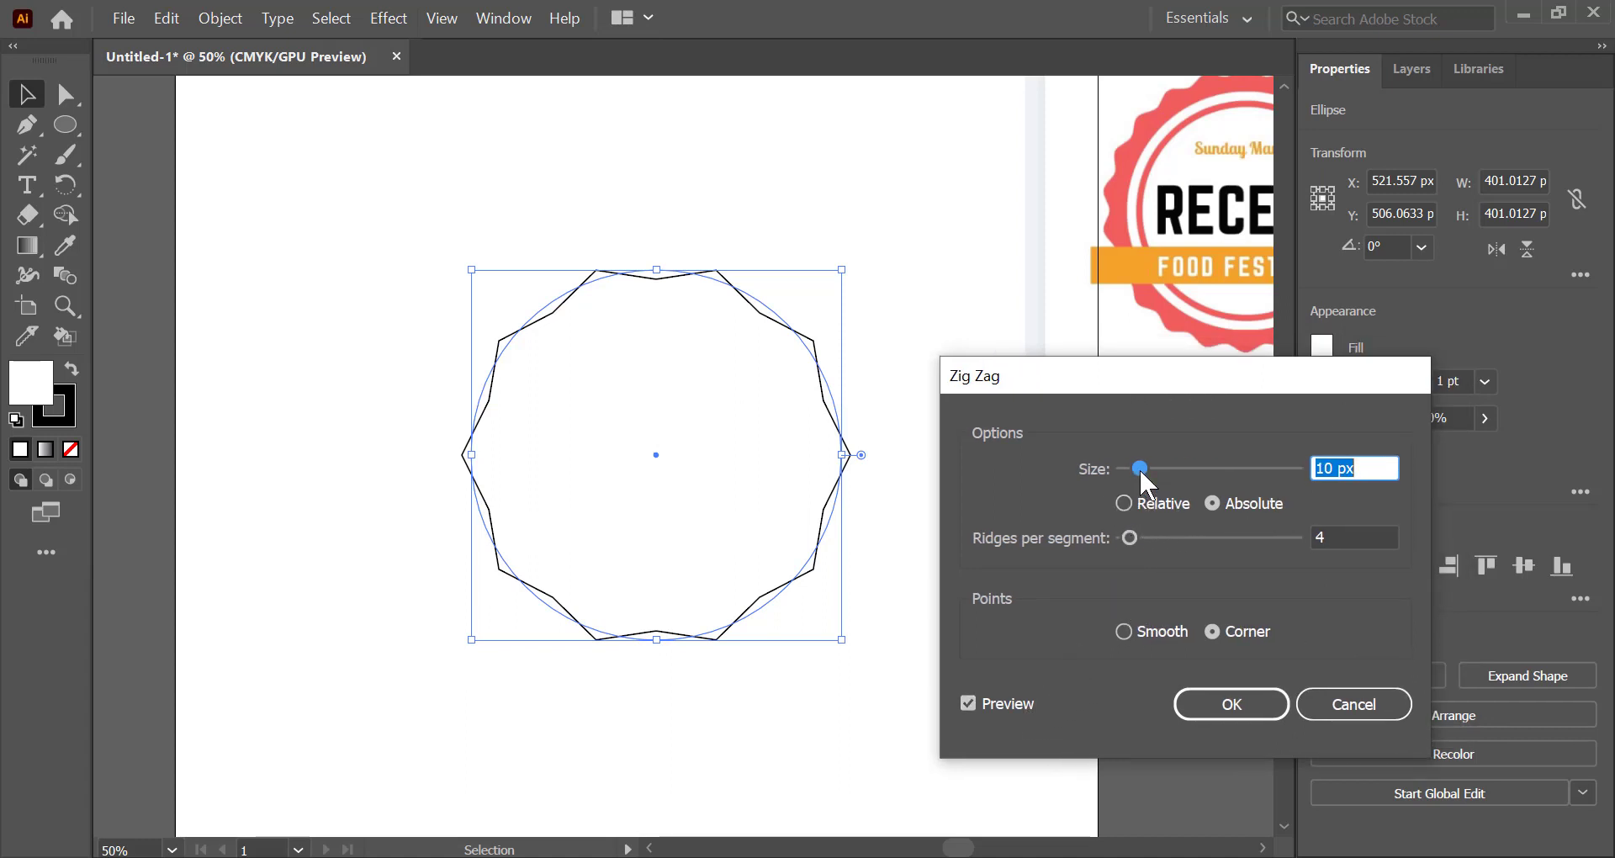
mouse_move(1142, 472)
left_mouse_down()
mouse_move(1186, 474)
mouse_move(1146, 472)
left_mouse_up()
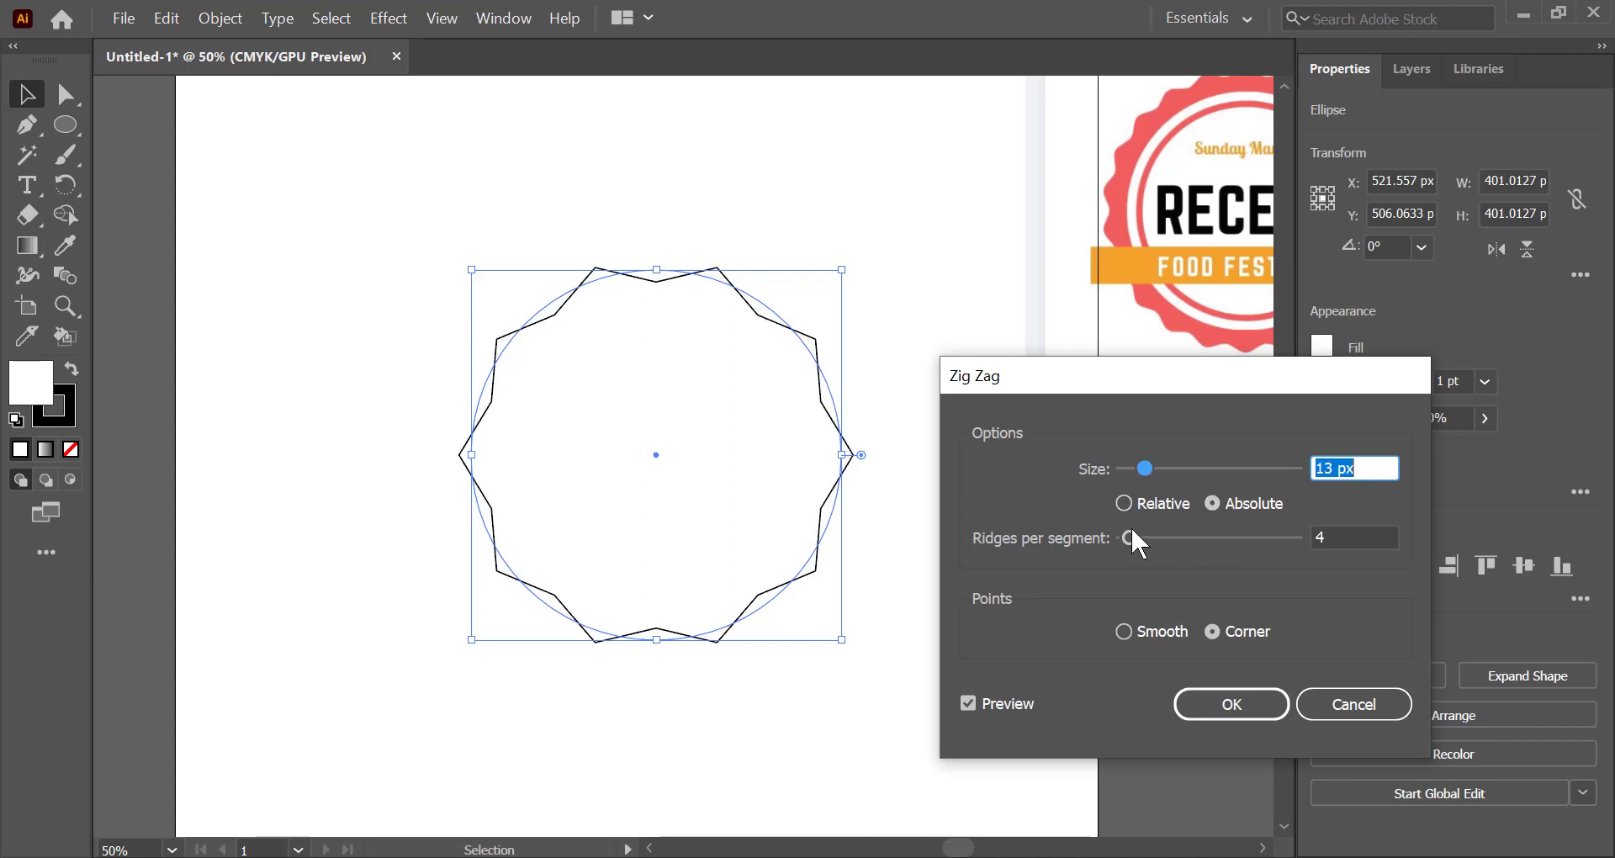
left_click_drag(1132, 531, 1138, 532)
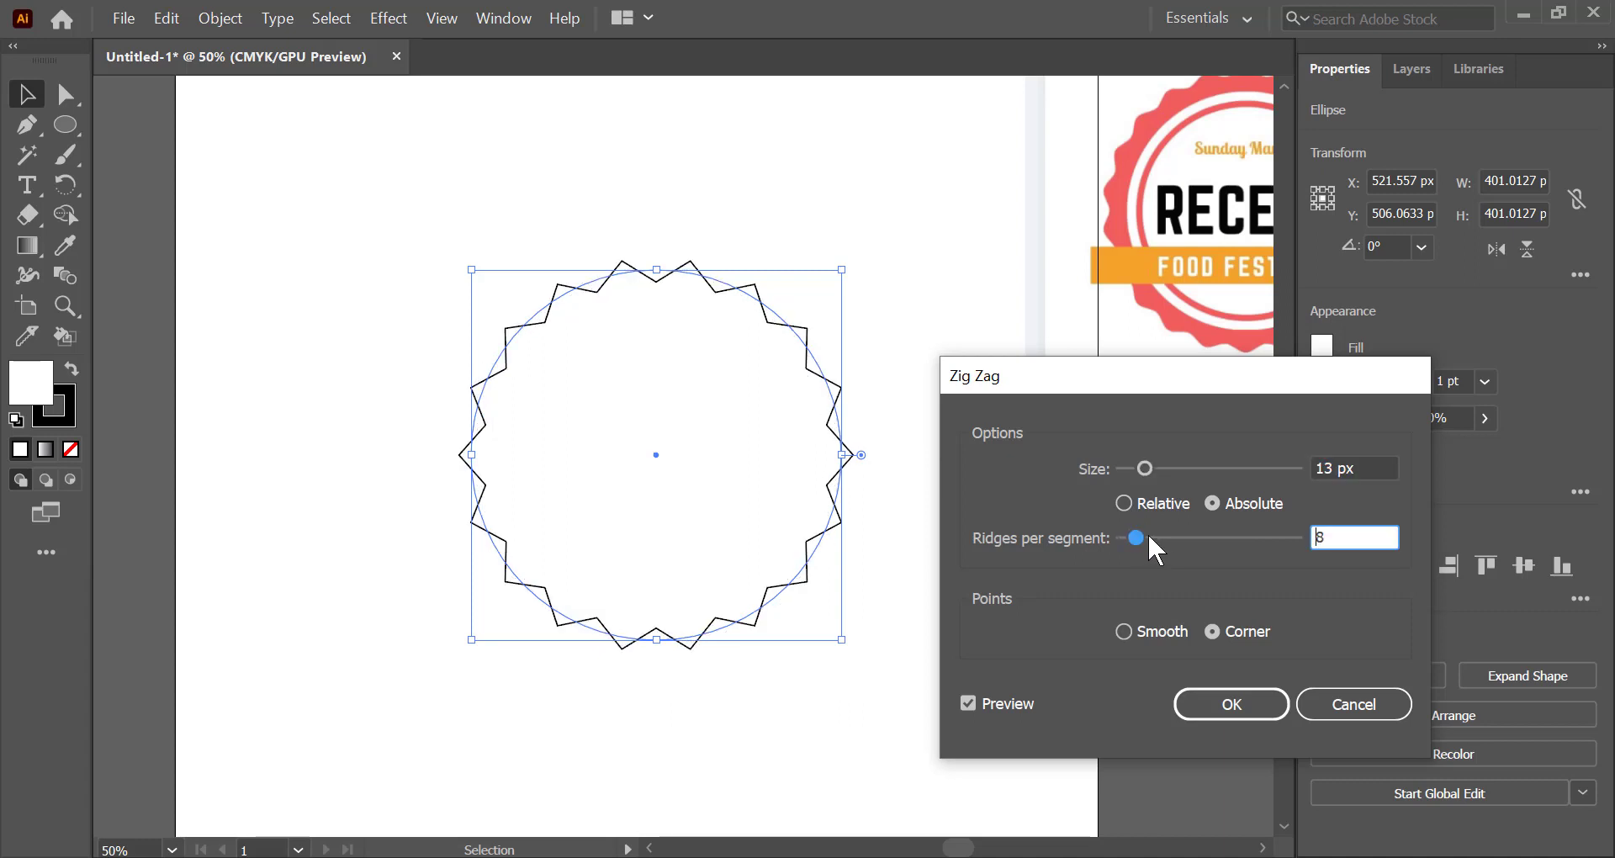
left_click(1124, 632)
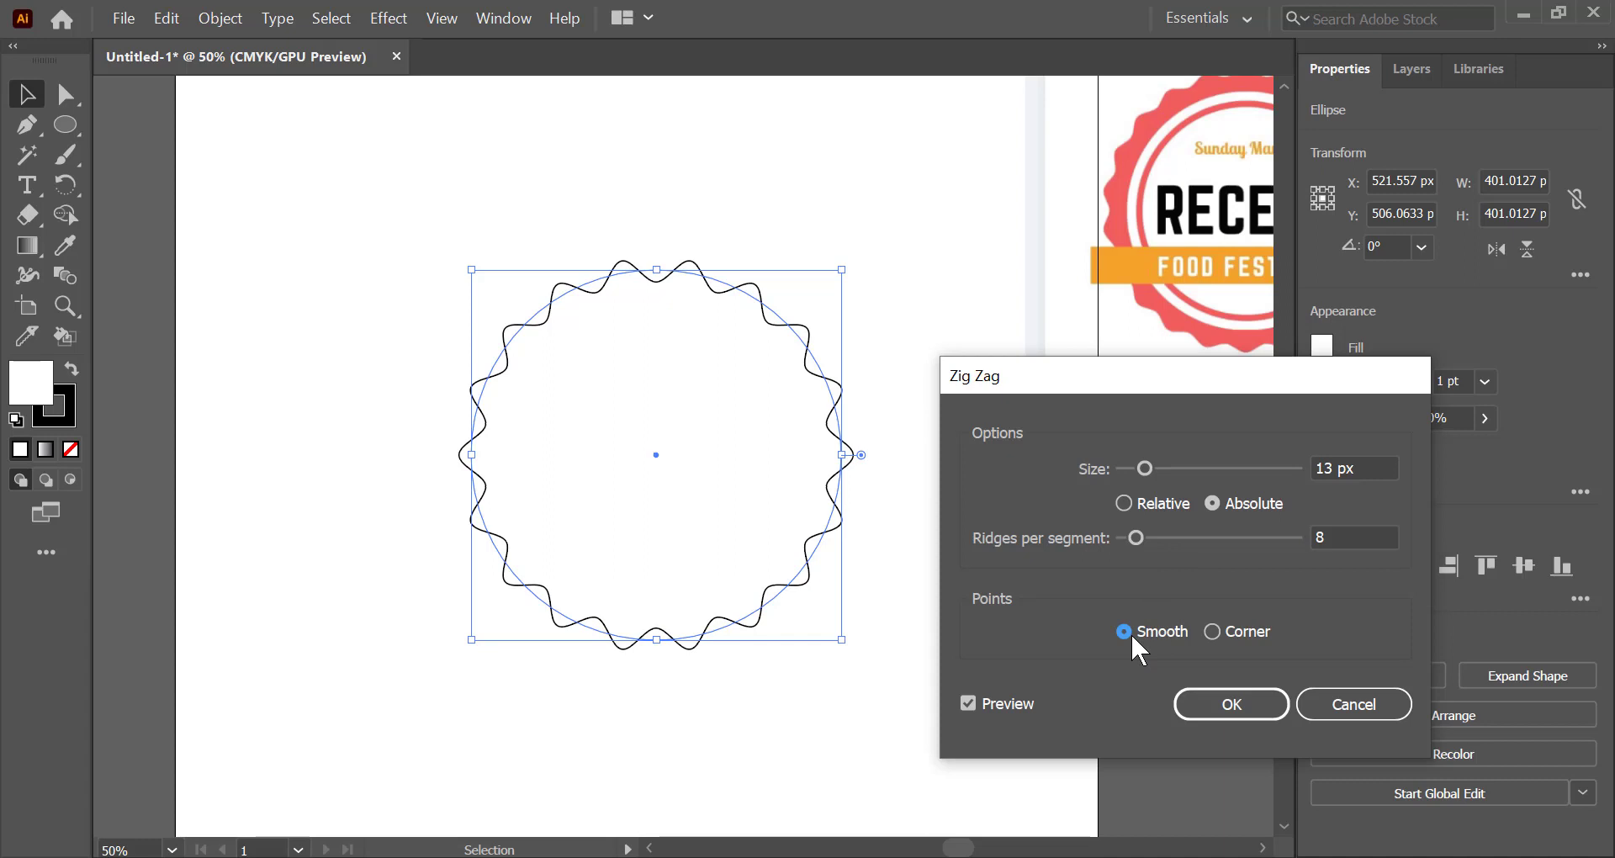
left_click(1135, 538)
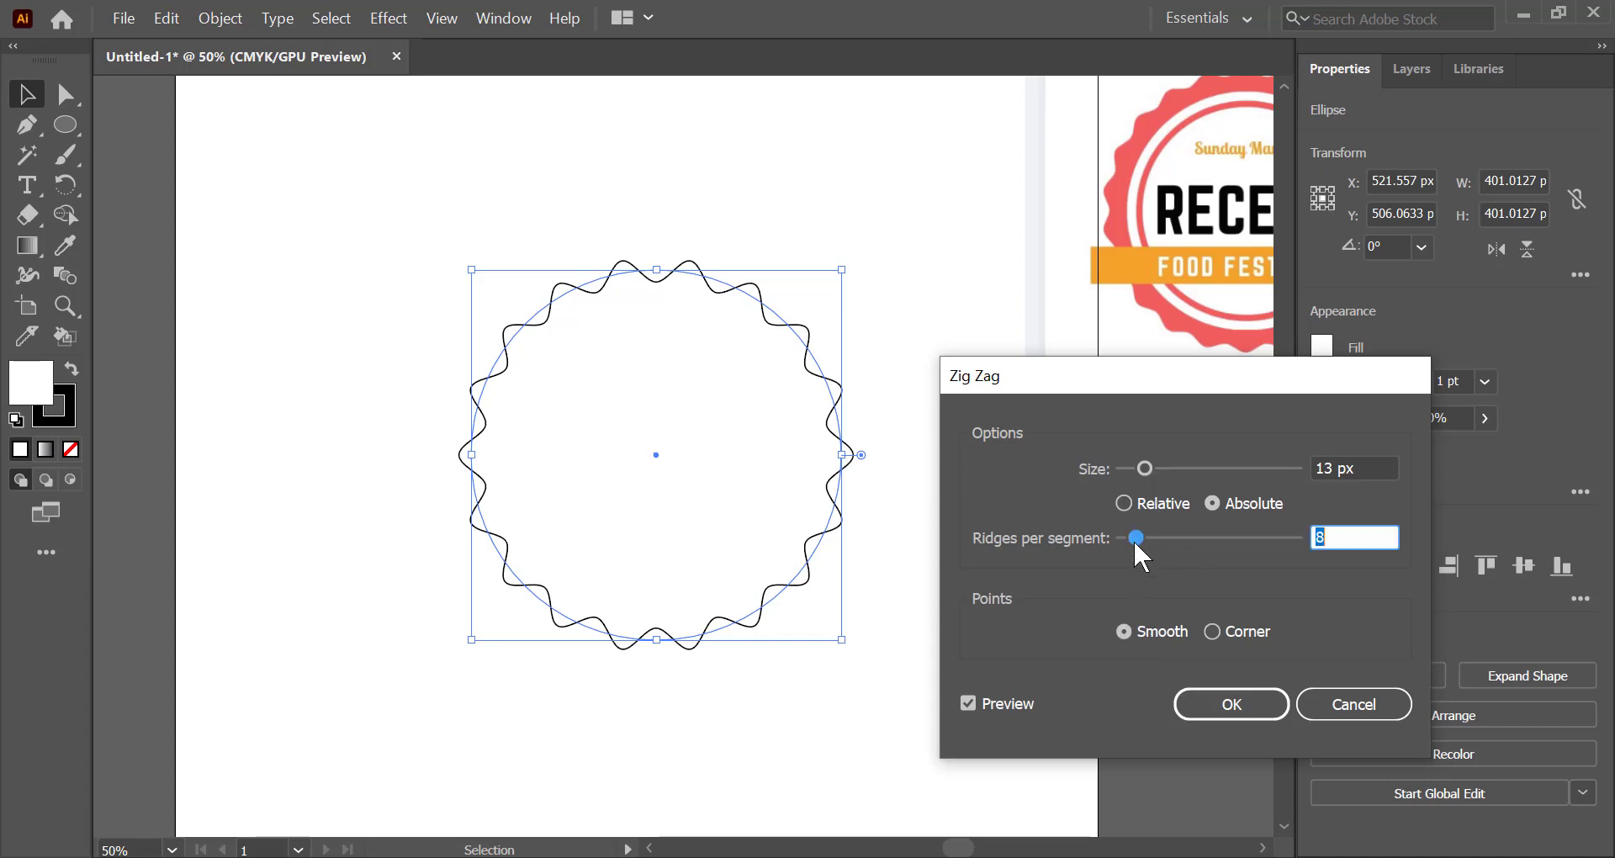
left_click_drag(1146, 468, 1138, 468)
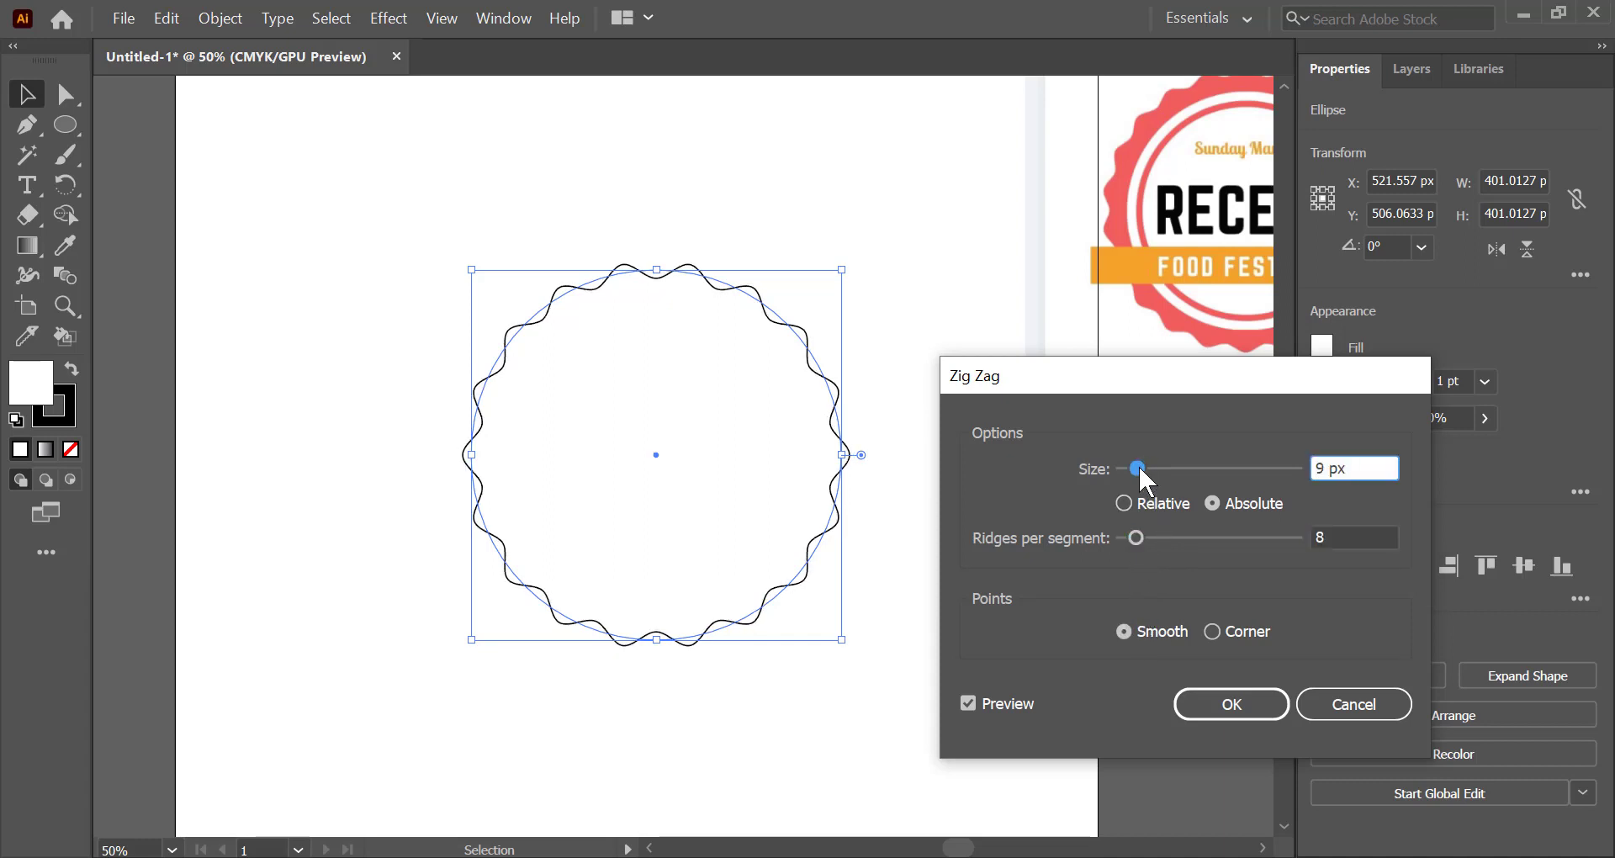
left_click(1267, 712)
left_click(917, 476)
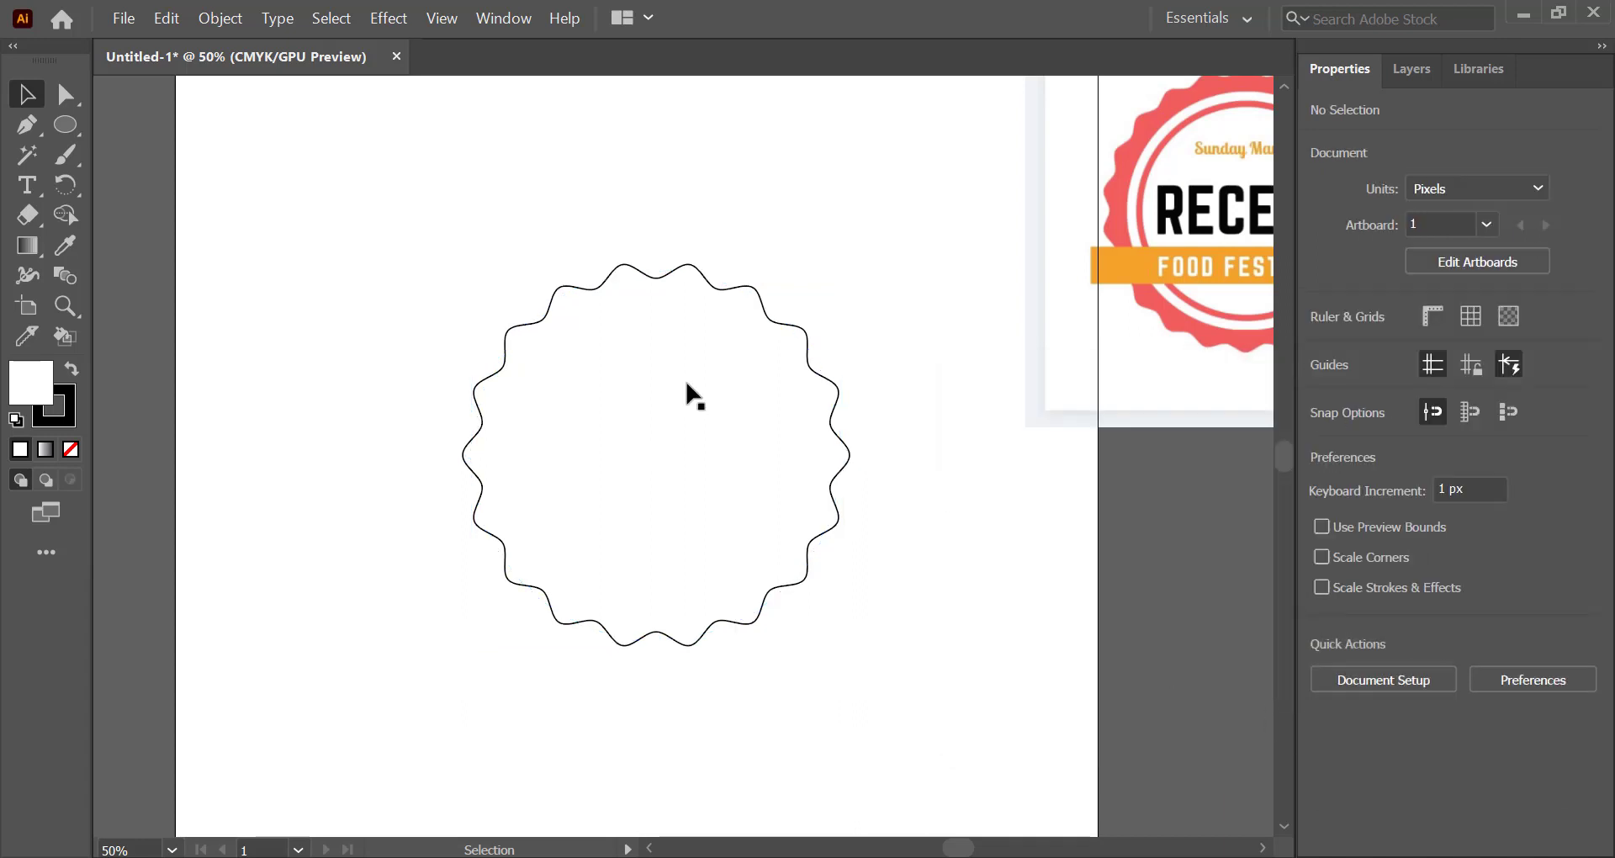
Sample the logo's coral red onto the wavy badge using the Eyedropper
left_click(614, 357)
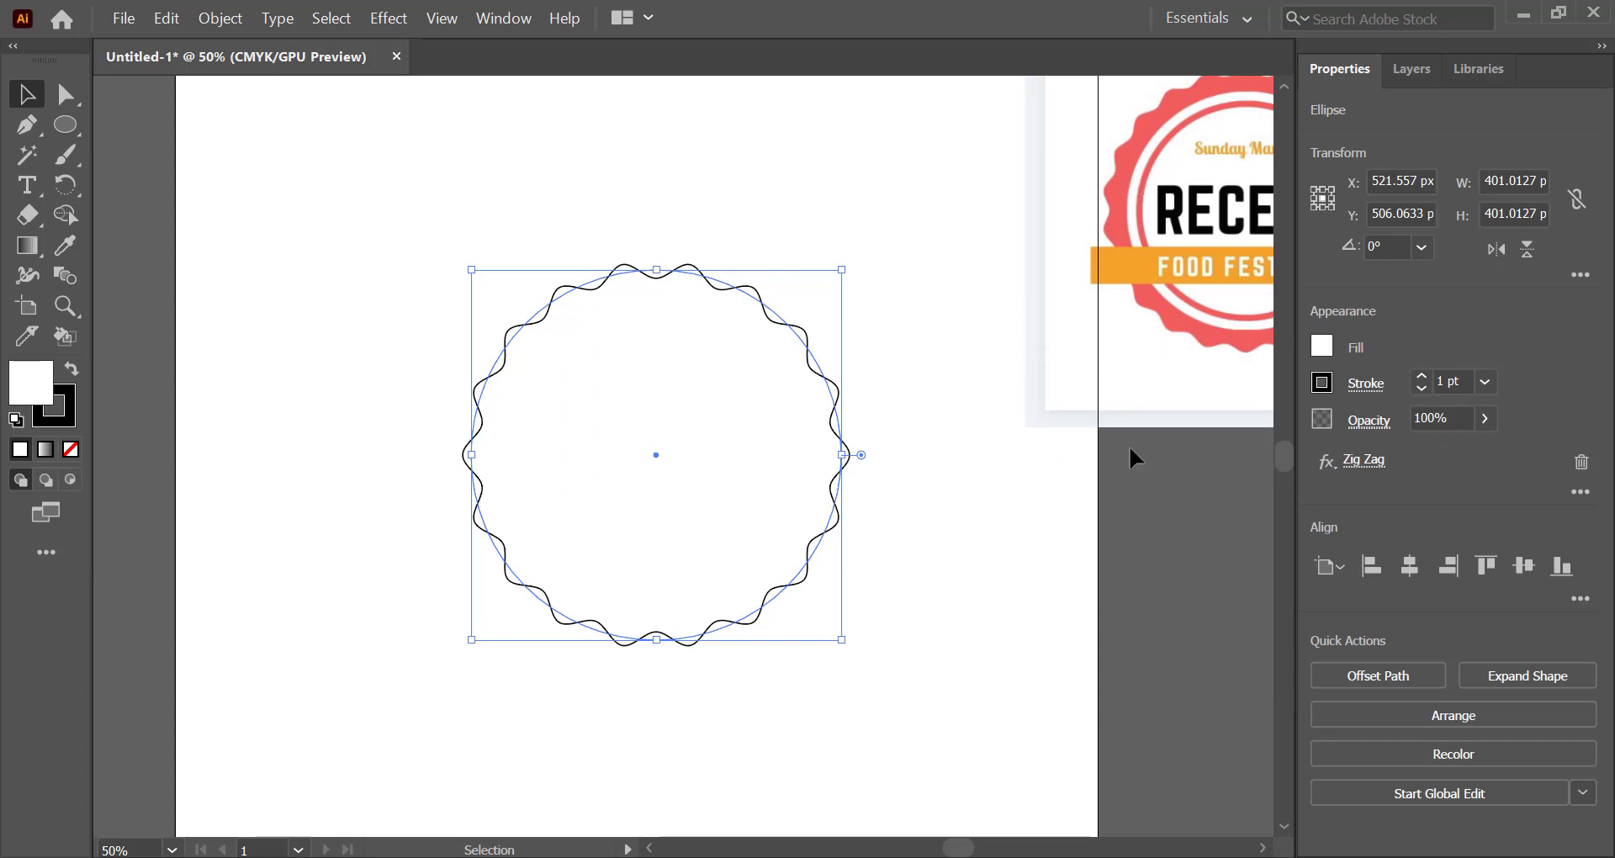
left_click(65, 249)
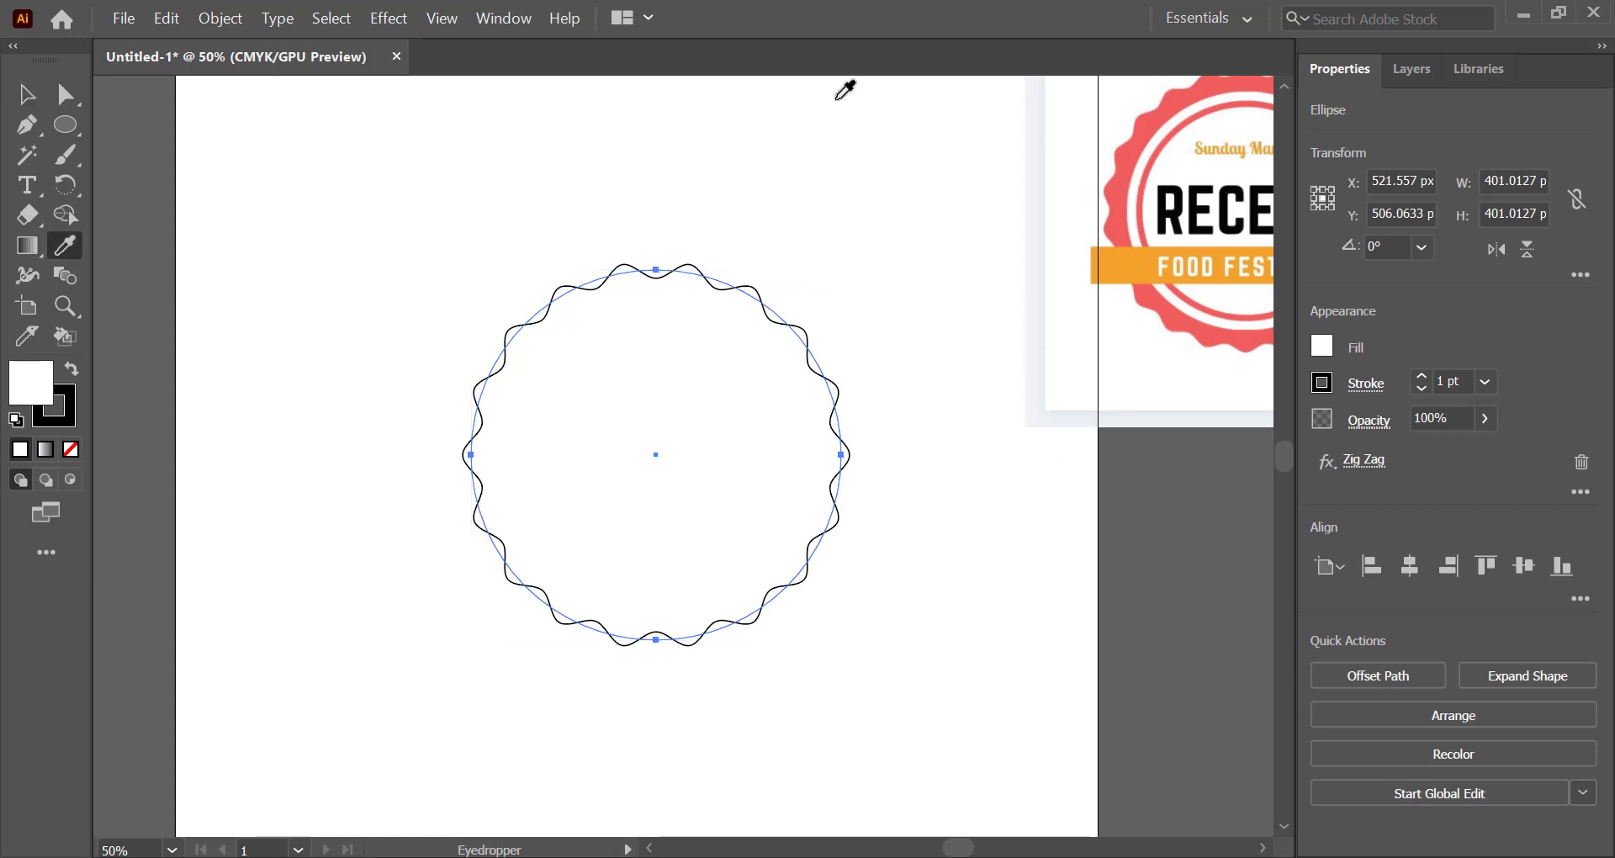
left_click(1145, 140)
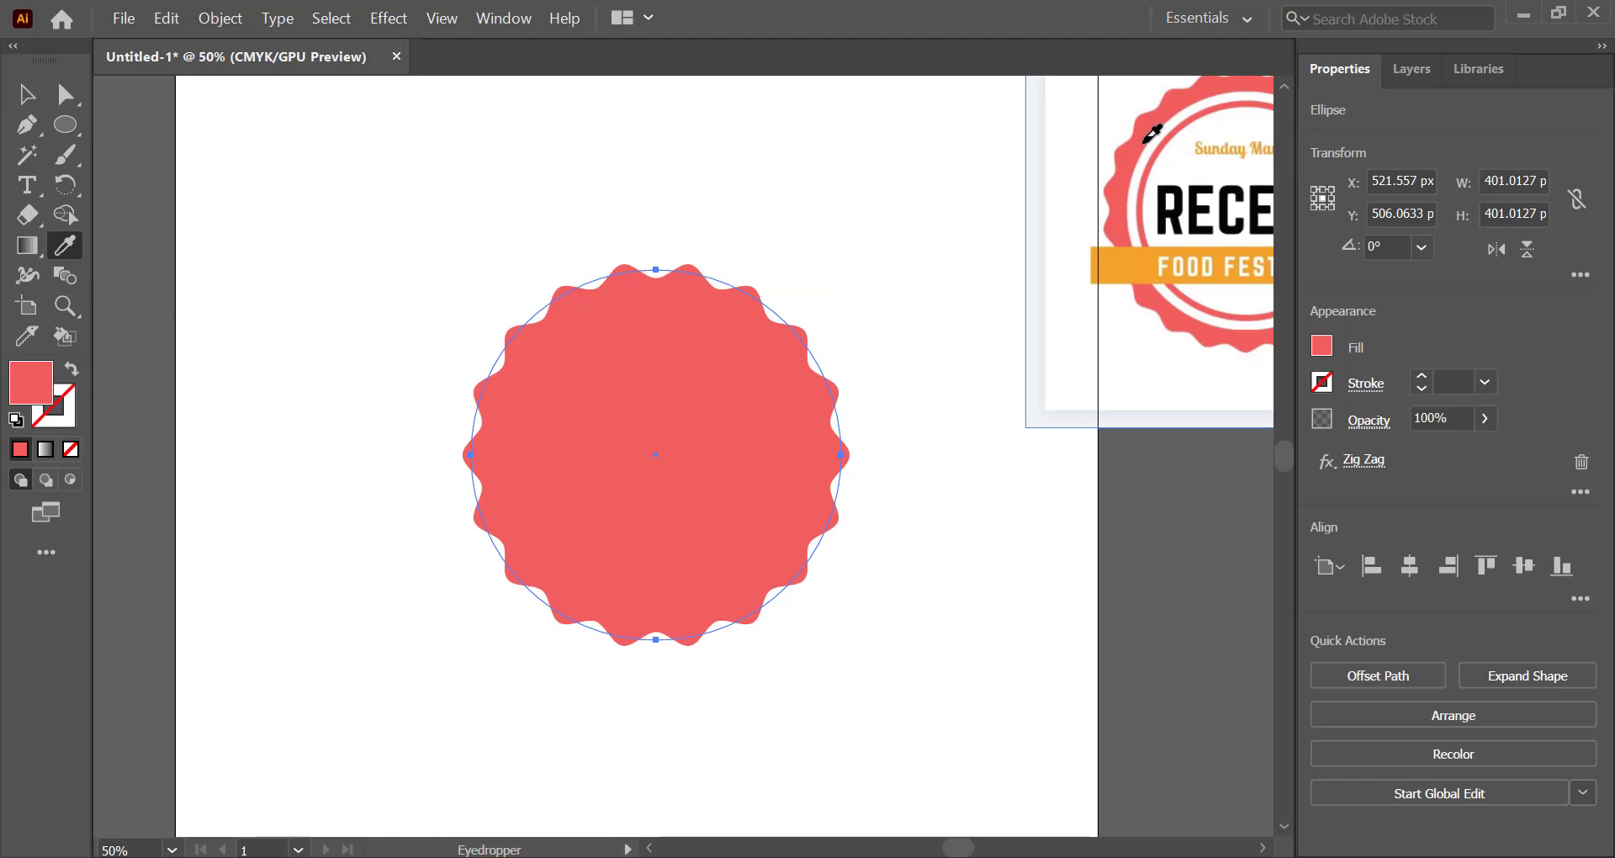
left_click(19, 101)
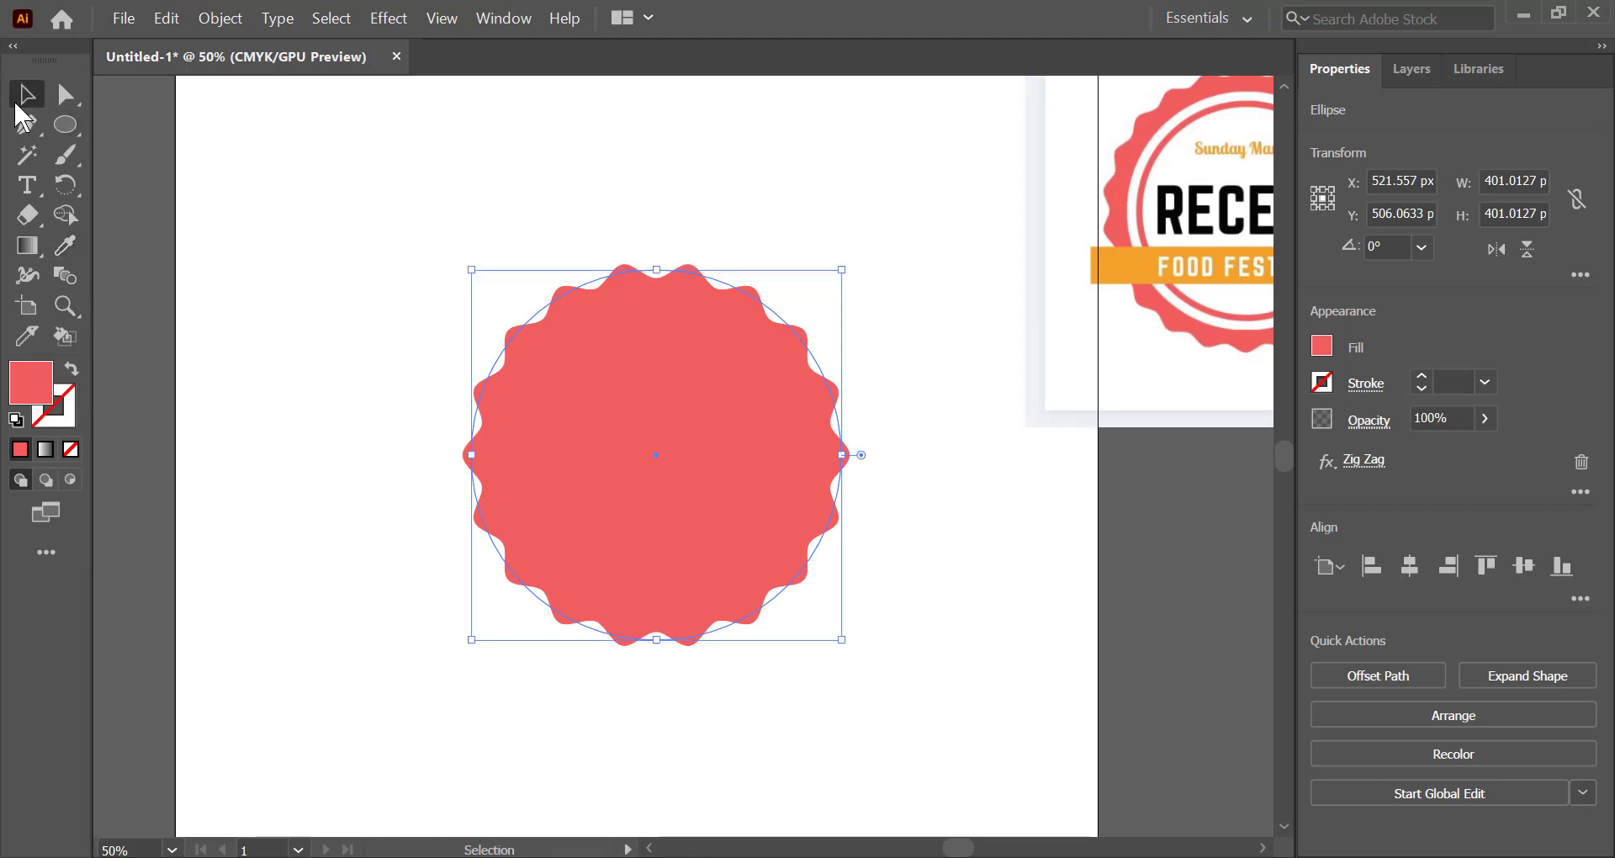
left_click(371, 277)
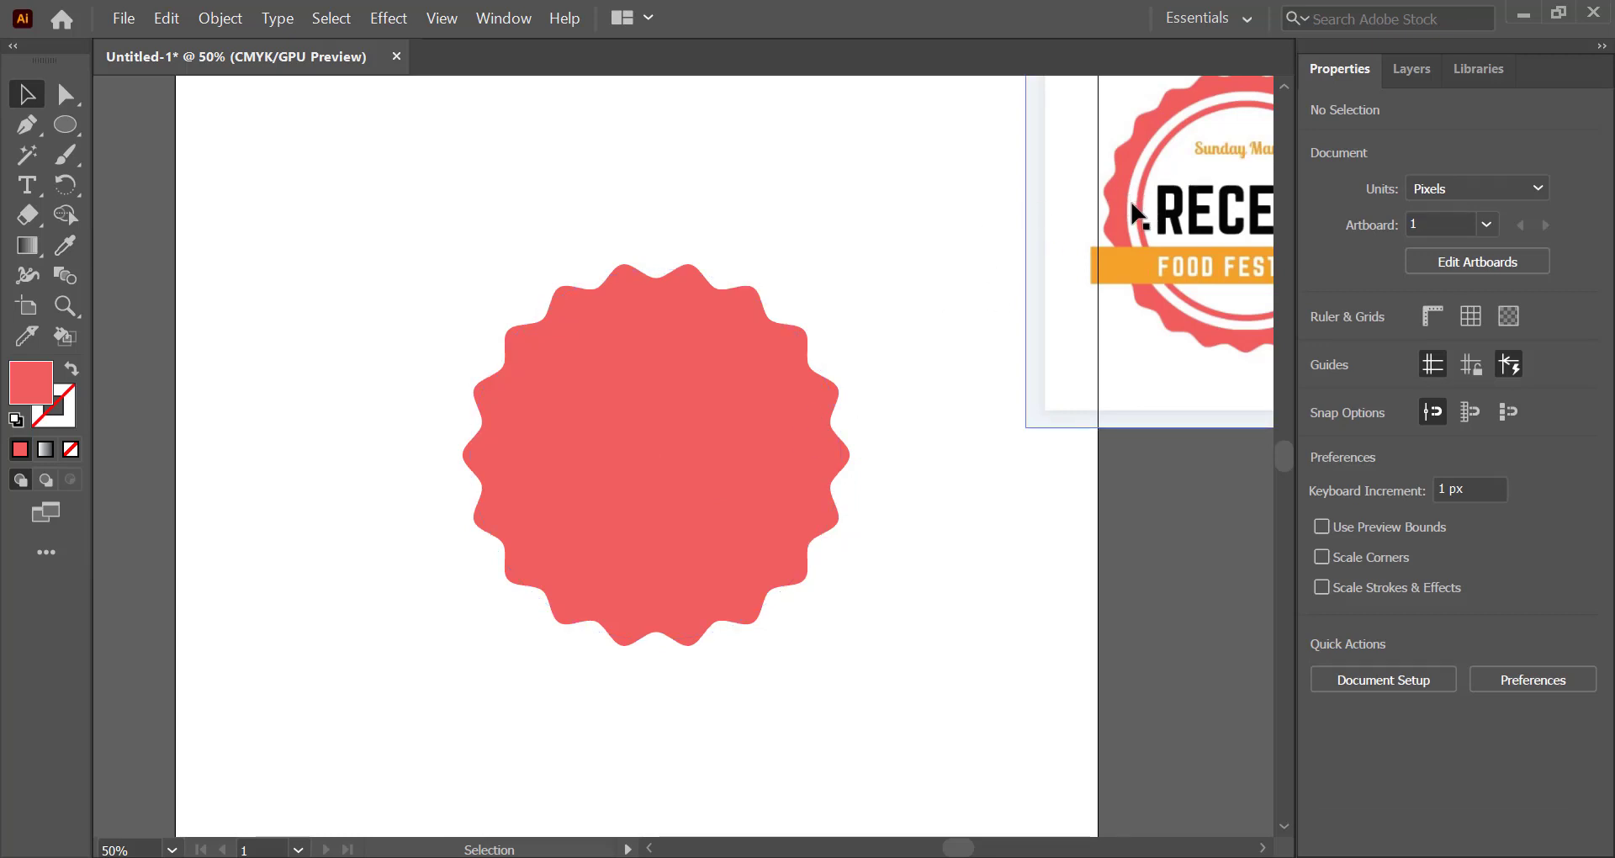
Move the reference image lower and draw a white, black-outlined circle from the badge centre
mouse_move(1135, 214)
left_mouse_down()
mouse_move(1046, 345)
mouse_move(1174, 297)
left_mouse_up()
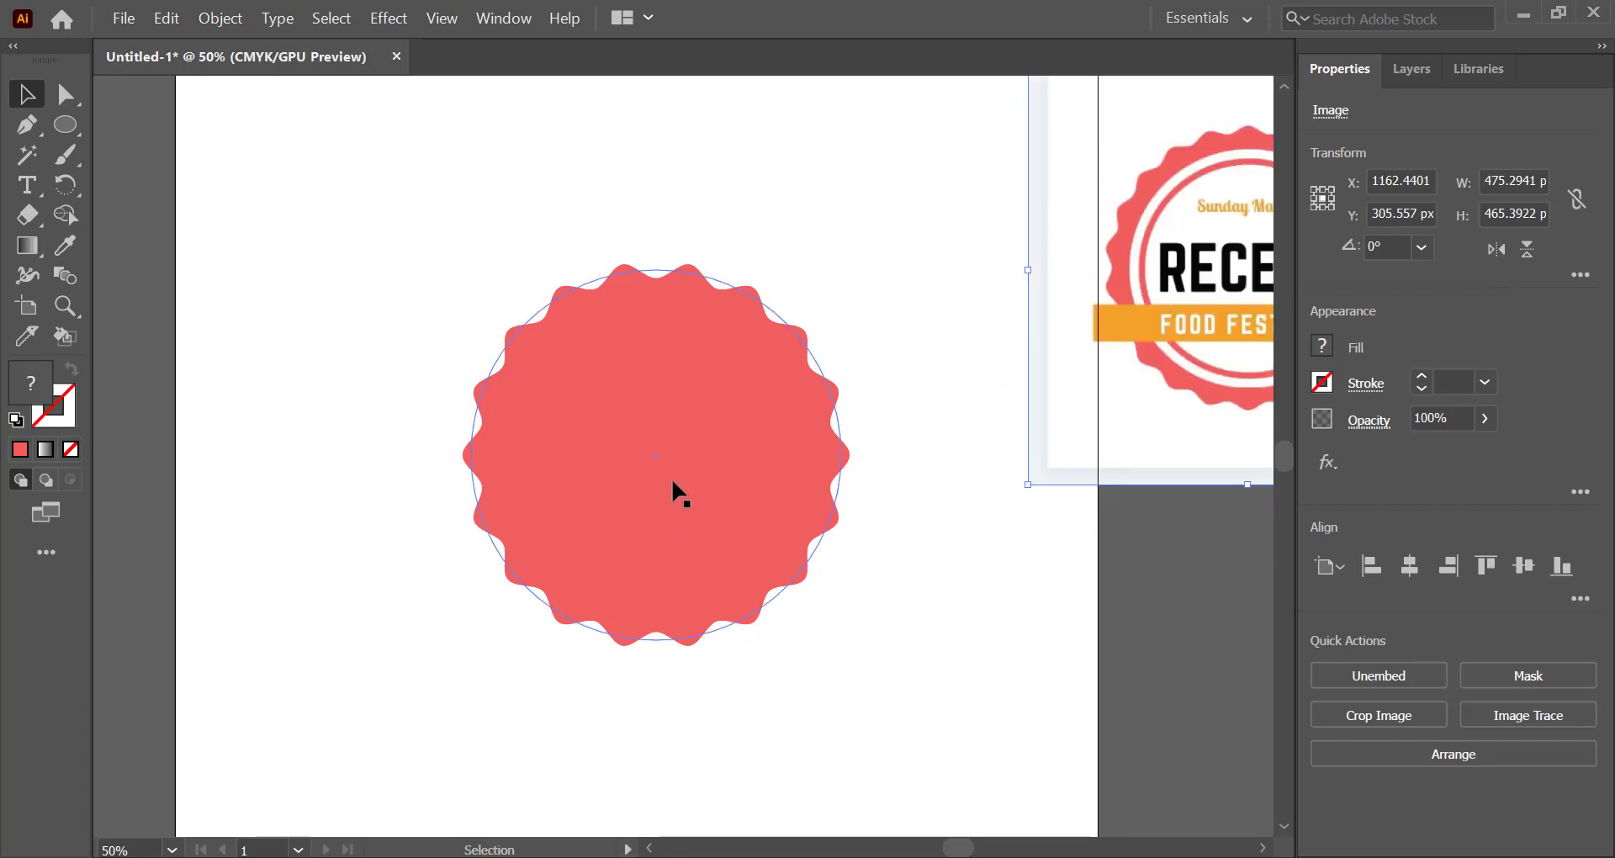
left_click(64, 124)
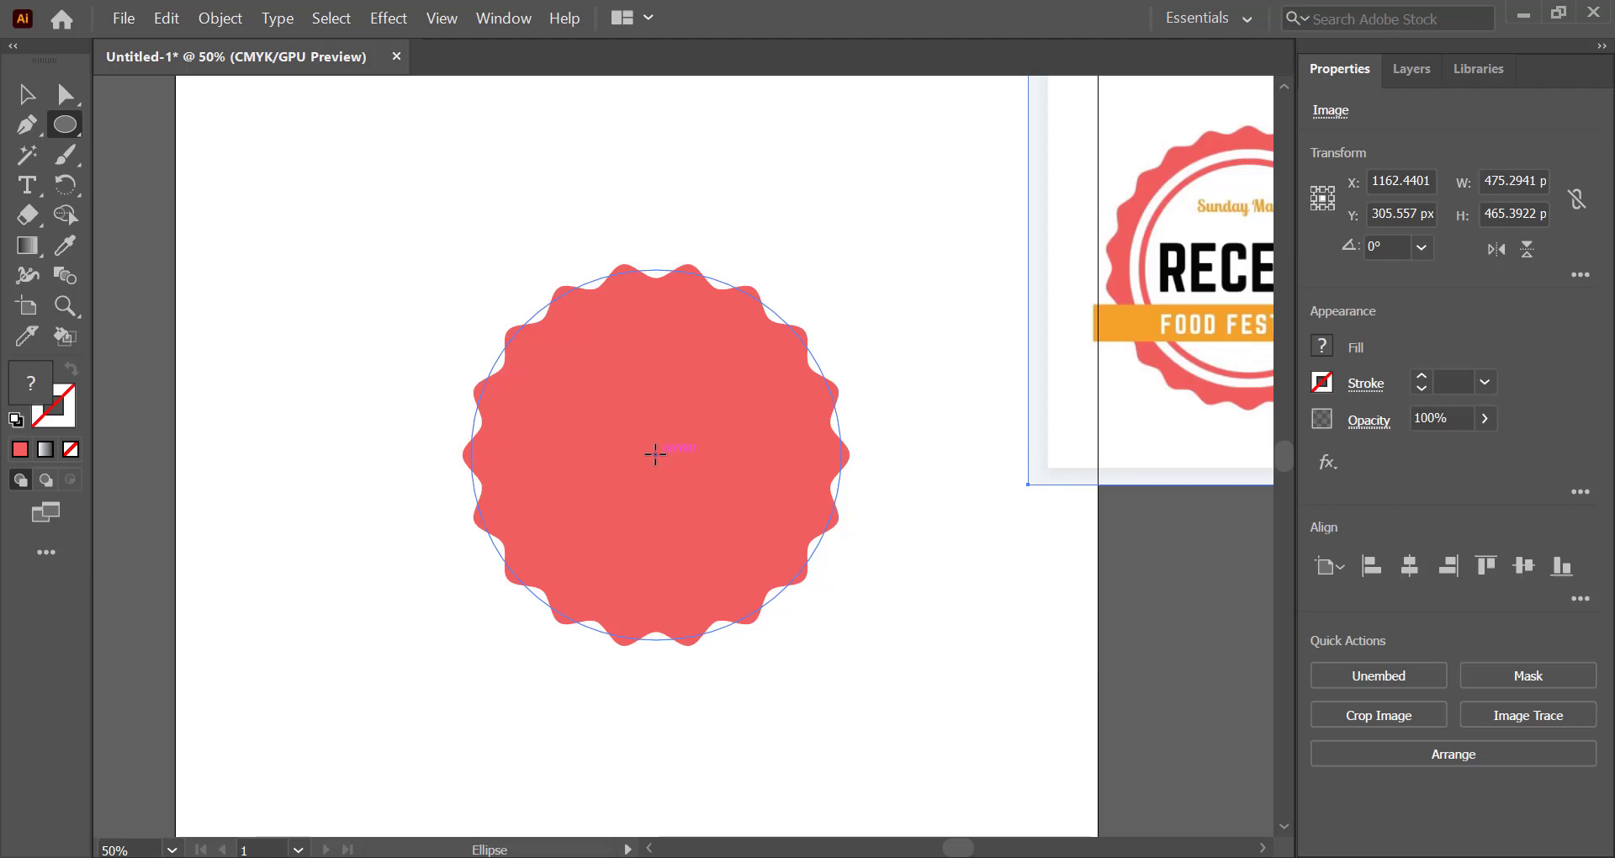
left_click_drag(655, 454, 798, 619)
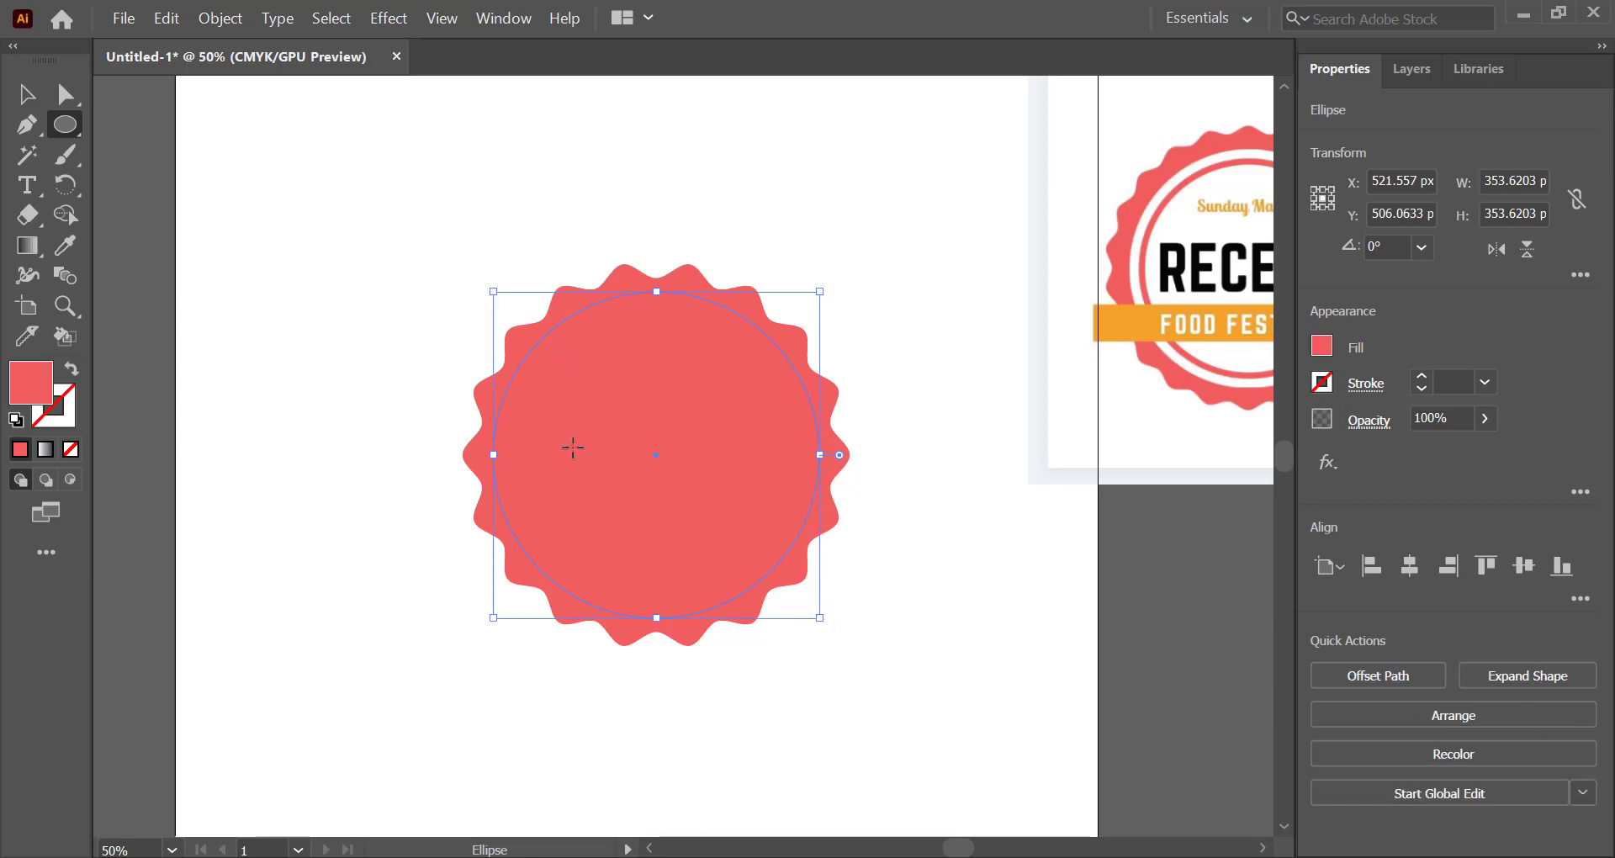
left_click(15, 420)
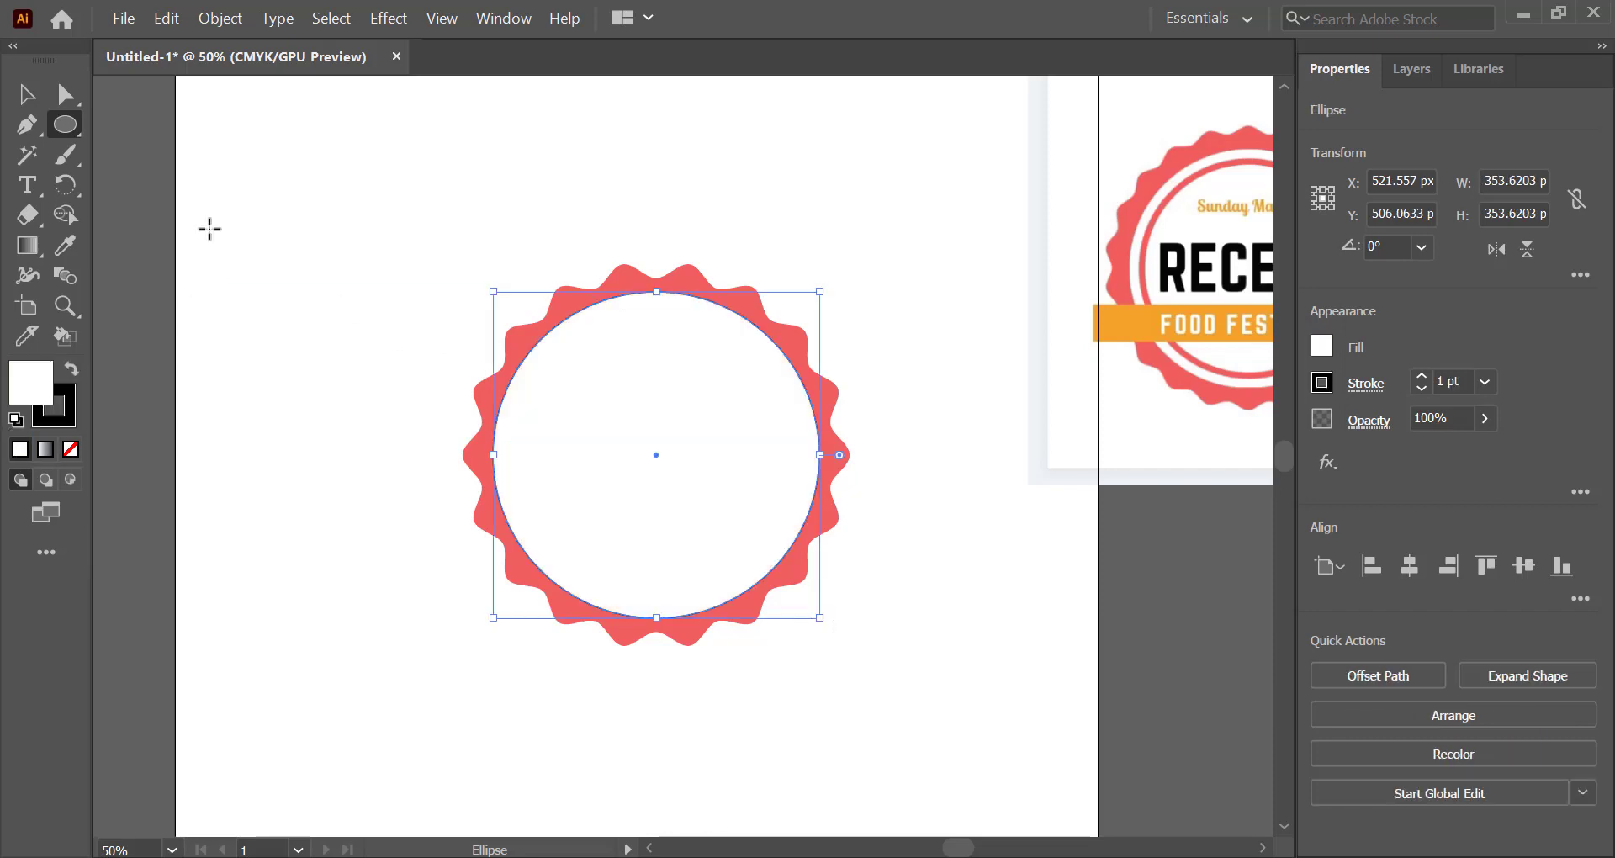
left_click(659, 440)
key("Escape")
Align the white circle's centre to the red badge, then select the circle alone
left_click(27, 94)
left_click_drag(333, 229, 916, 646)
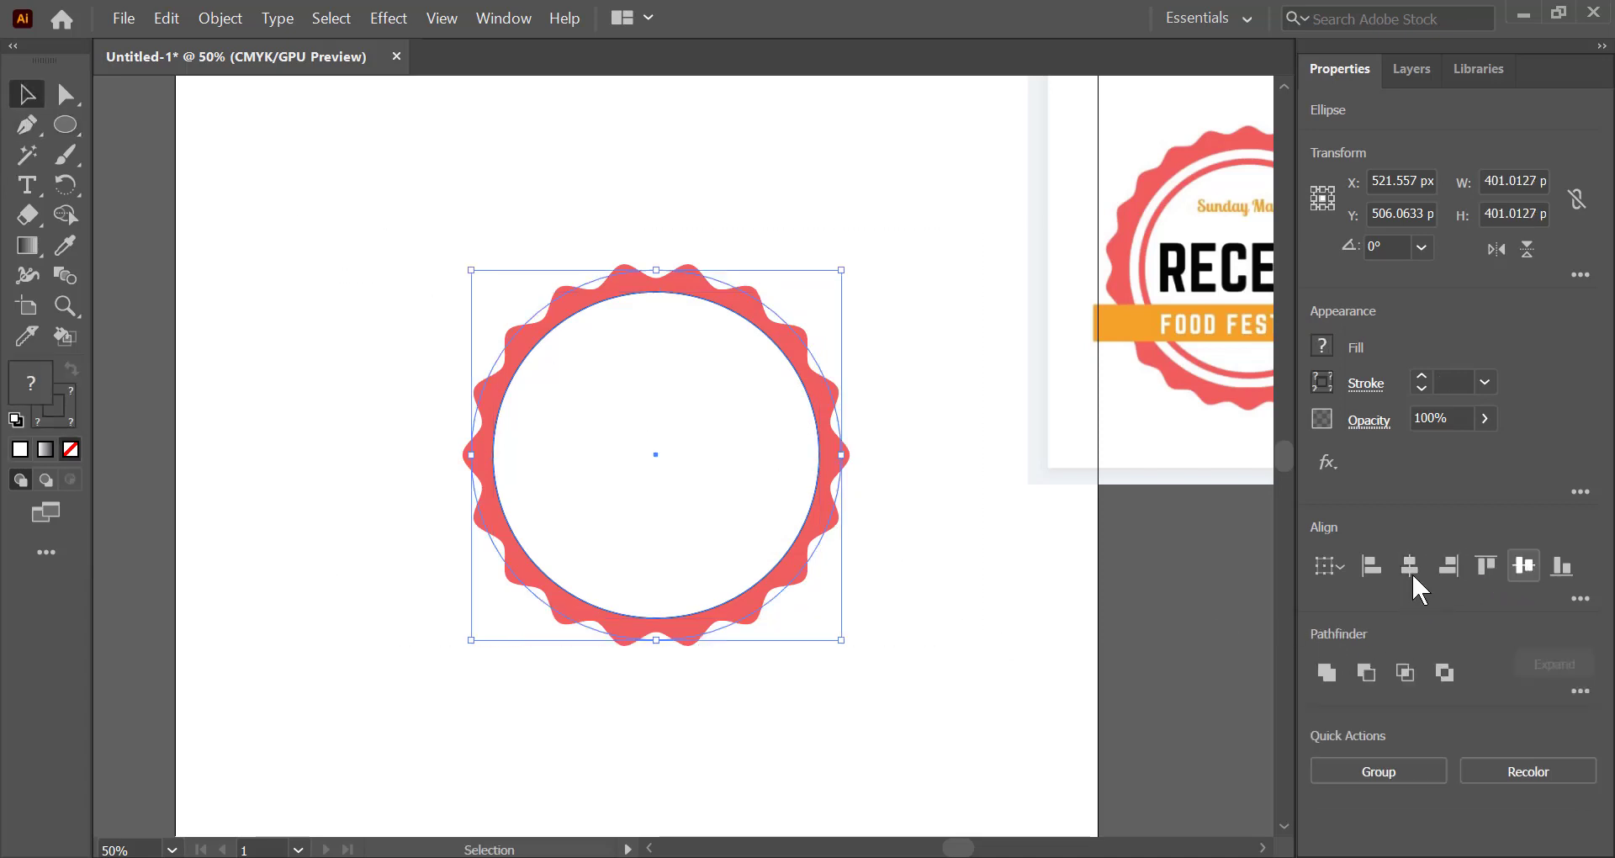
left_click(927, 606)
left_click(652, 471)
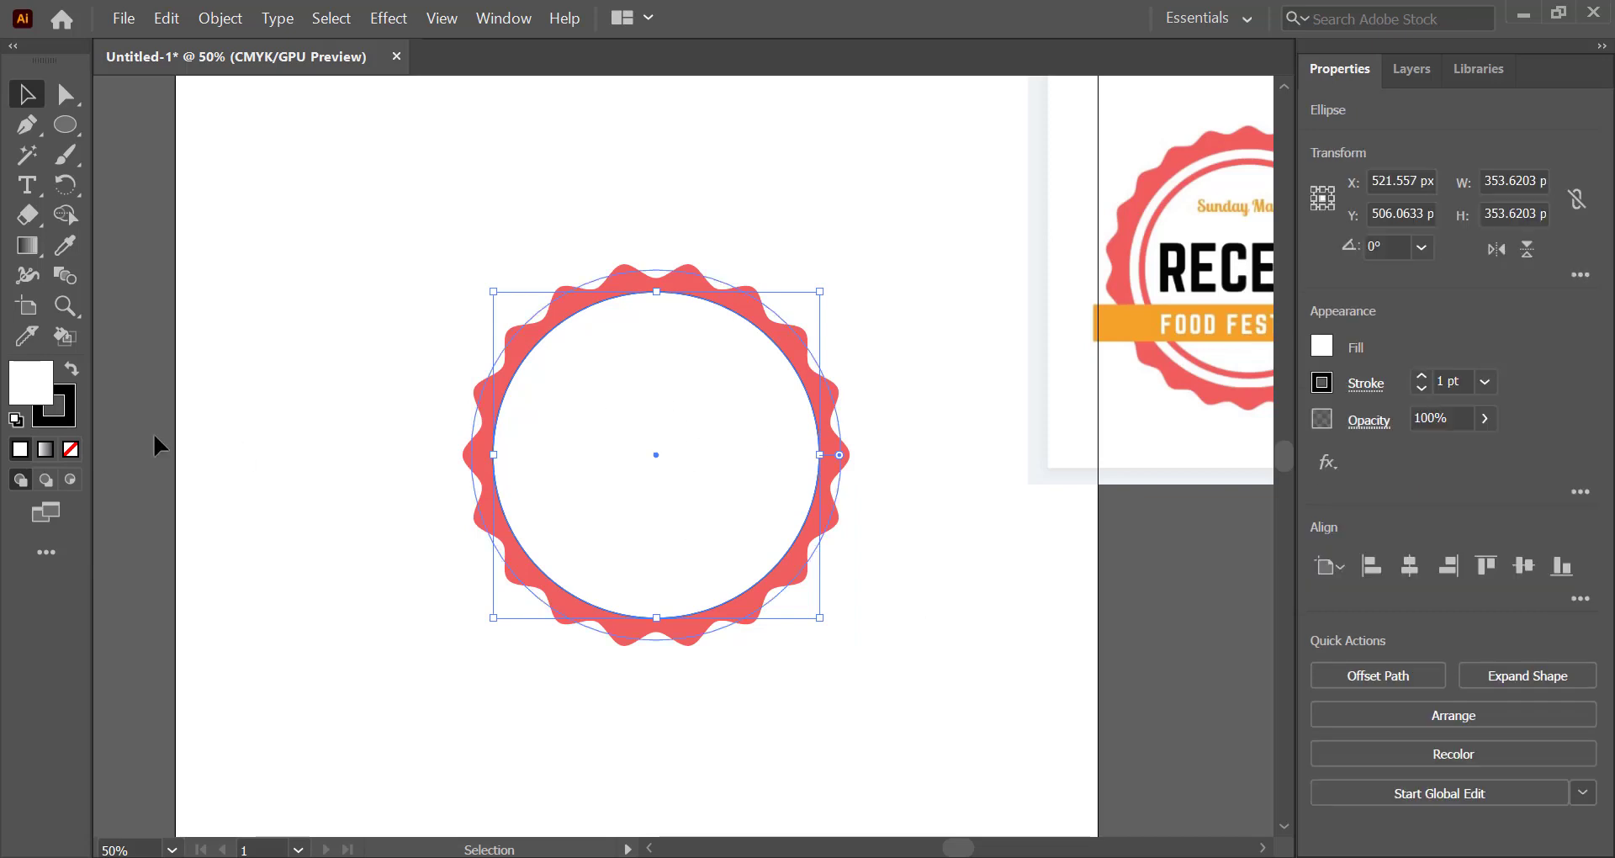
left_click(71, 396)
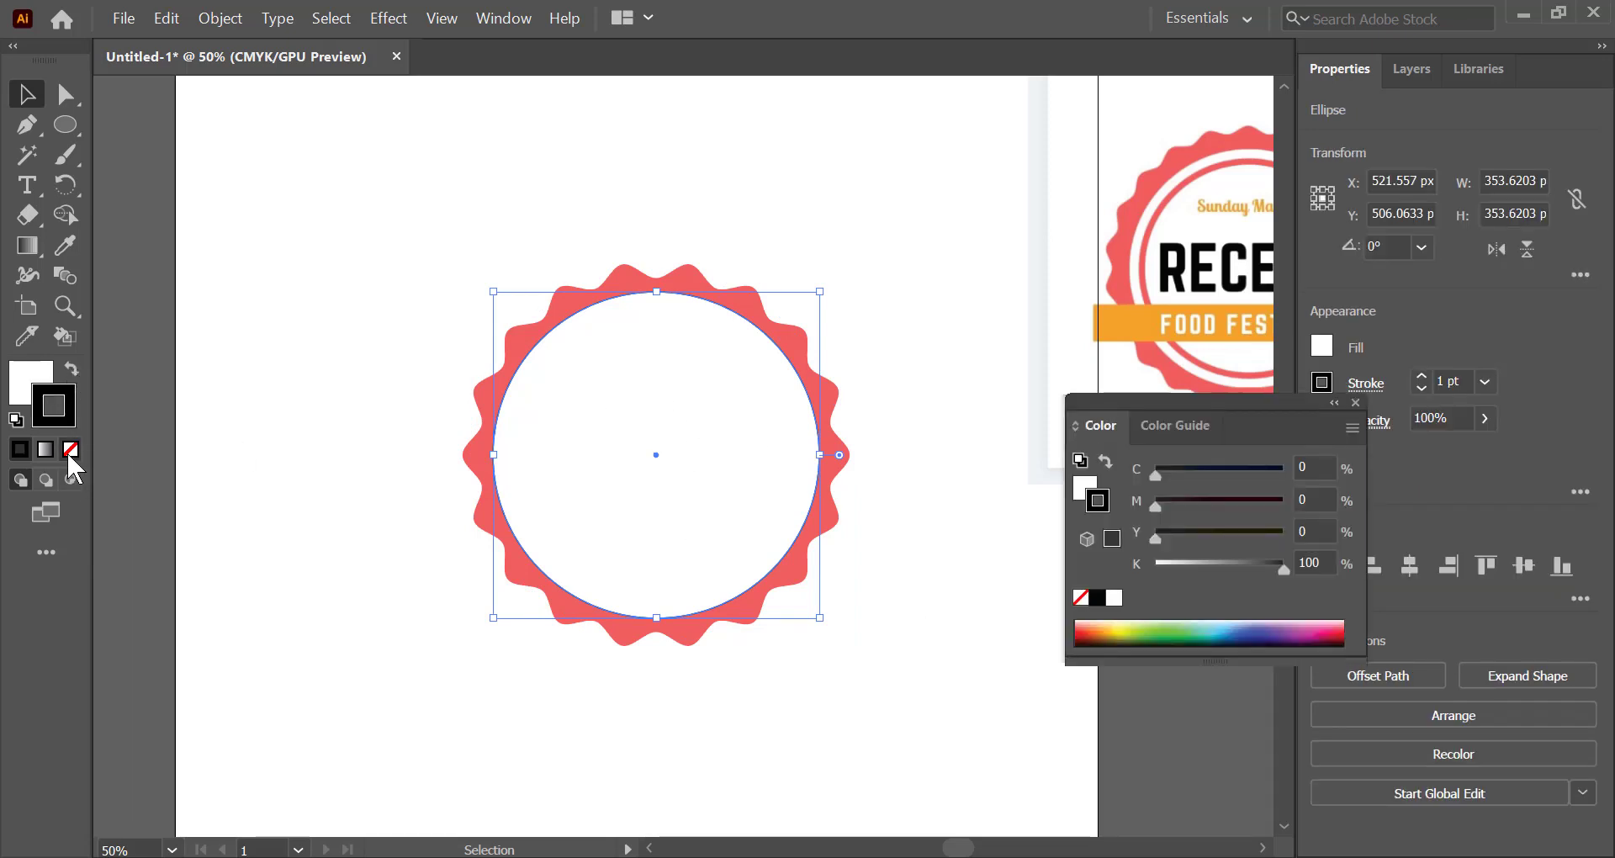
Set the white circle's stroke to None, scale it to 339 px, and copy it
left_click(71, 449)
left_click(284, 428)
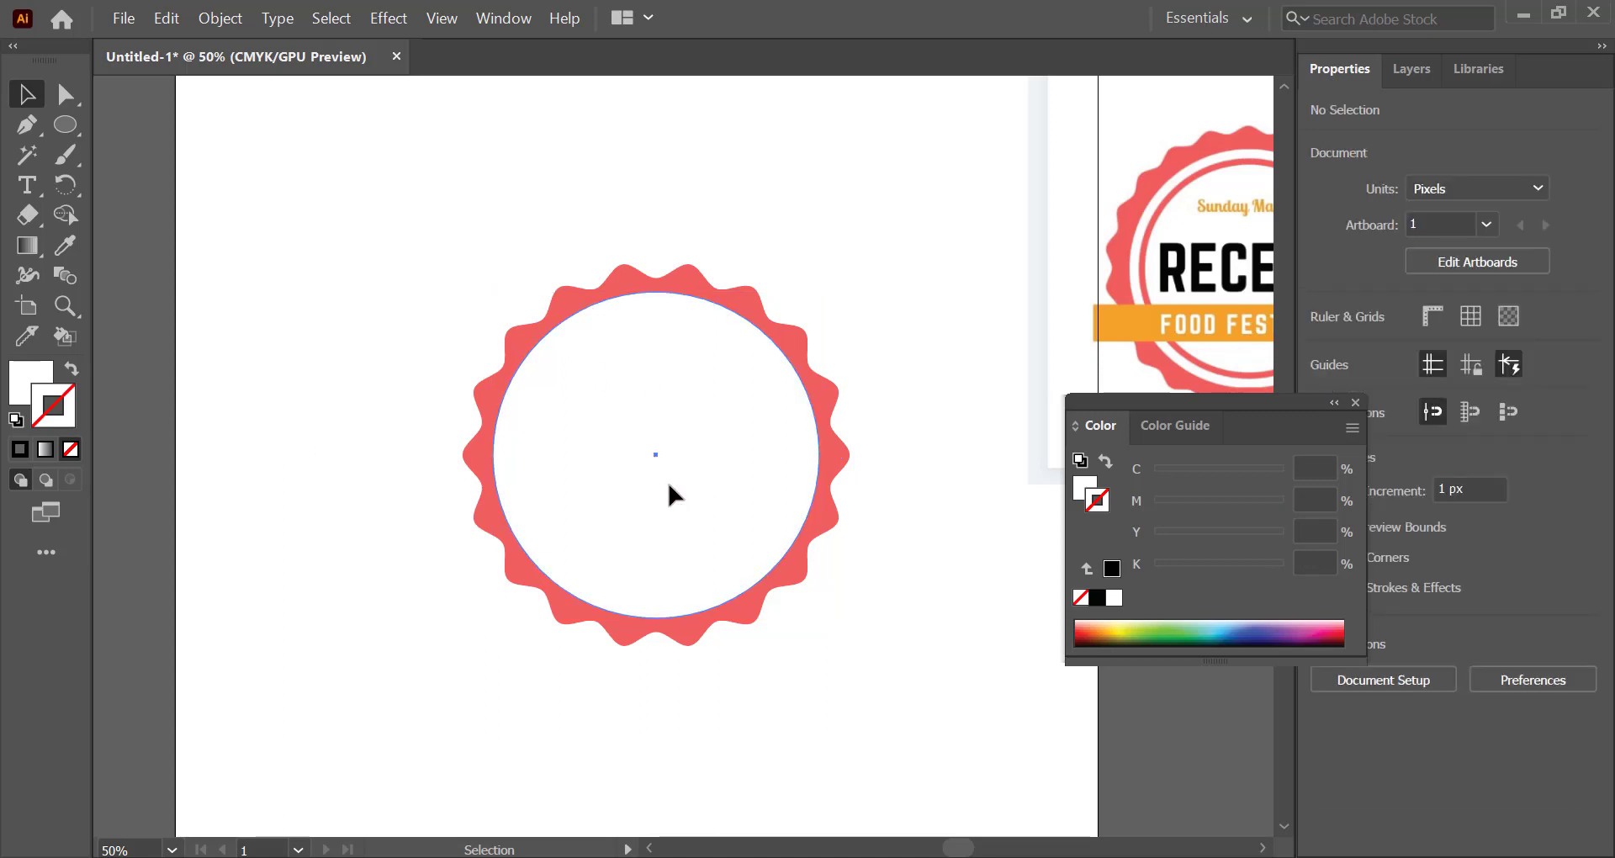
left_click(707, 501)
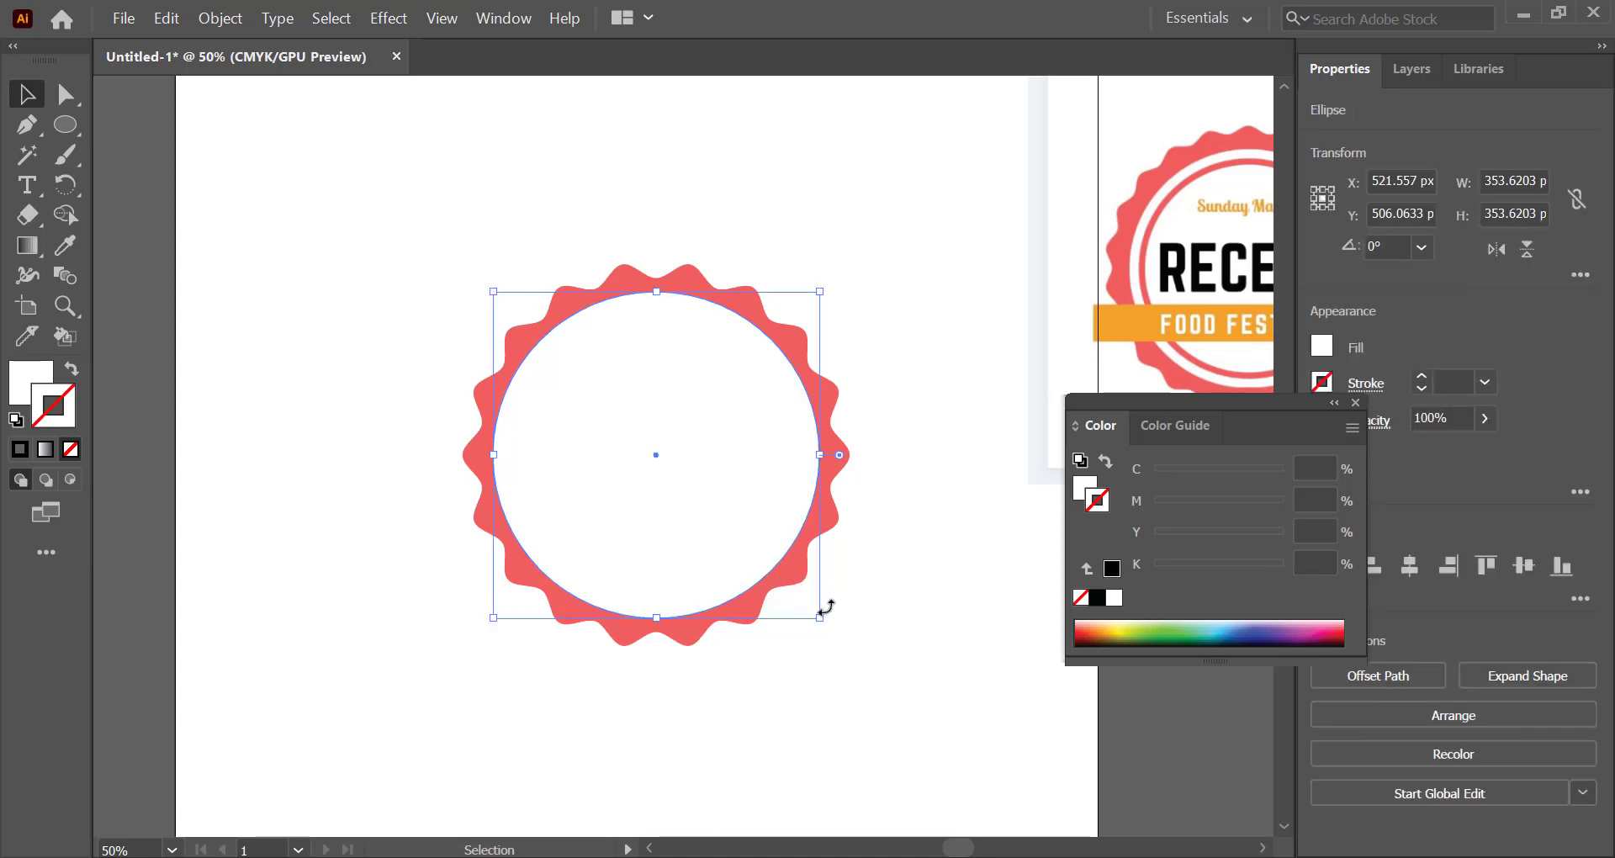
left_click_drag(821, 623, 813, 614)
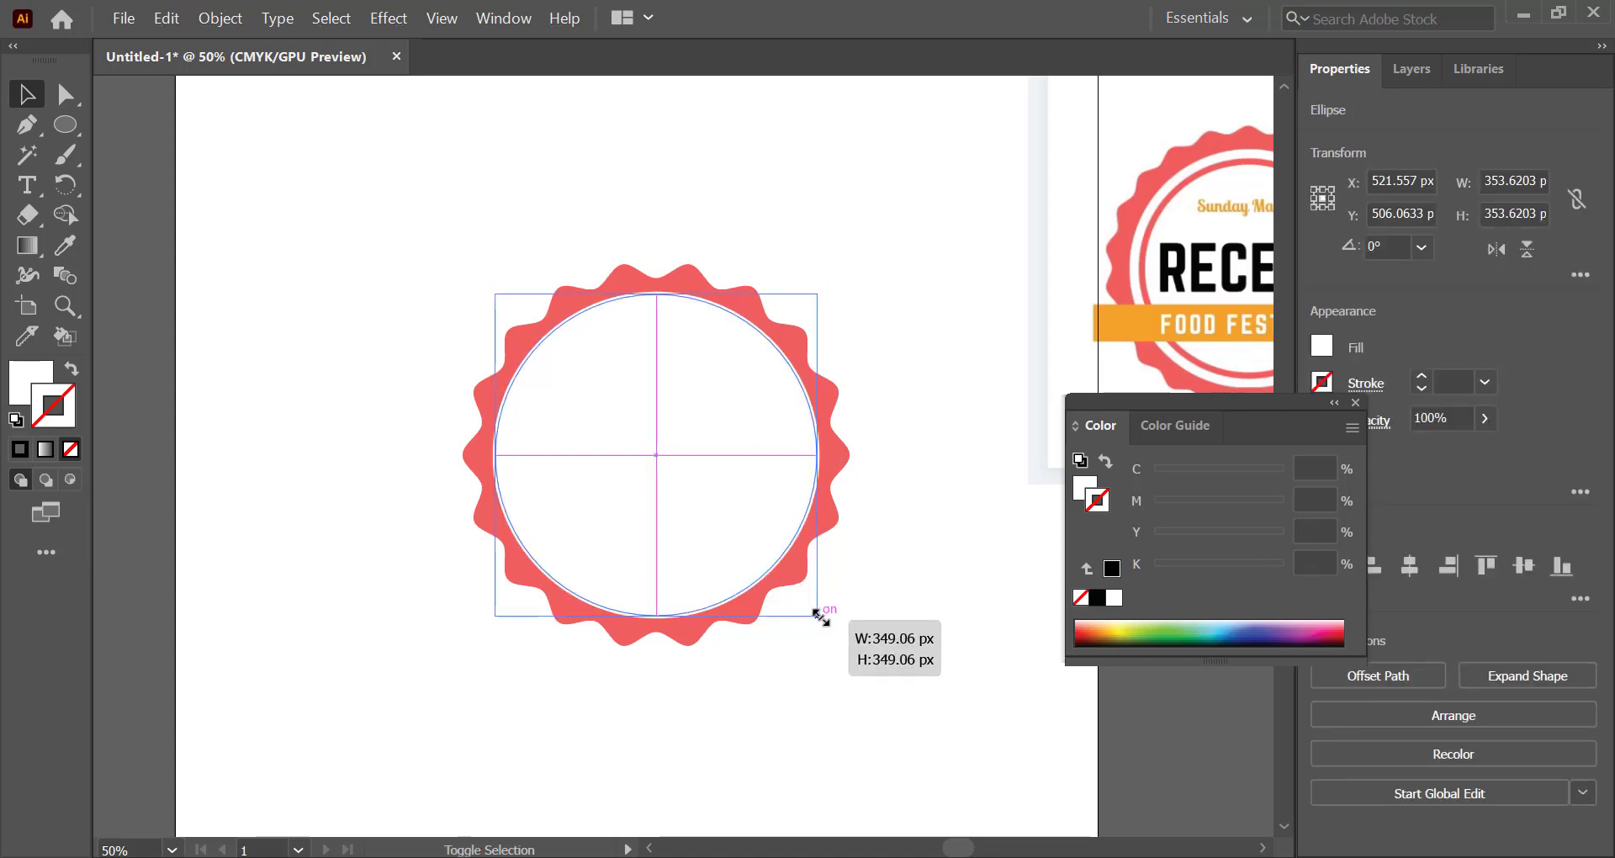
left_click(959, 585)
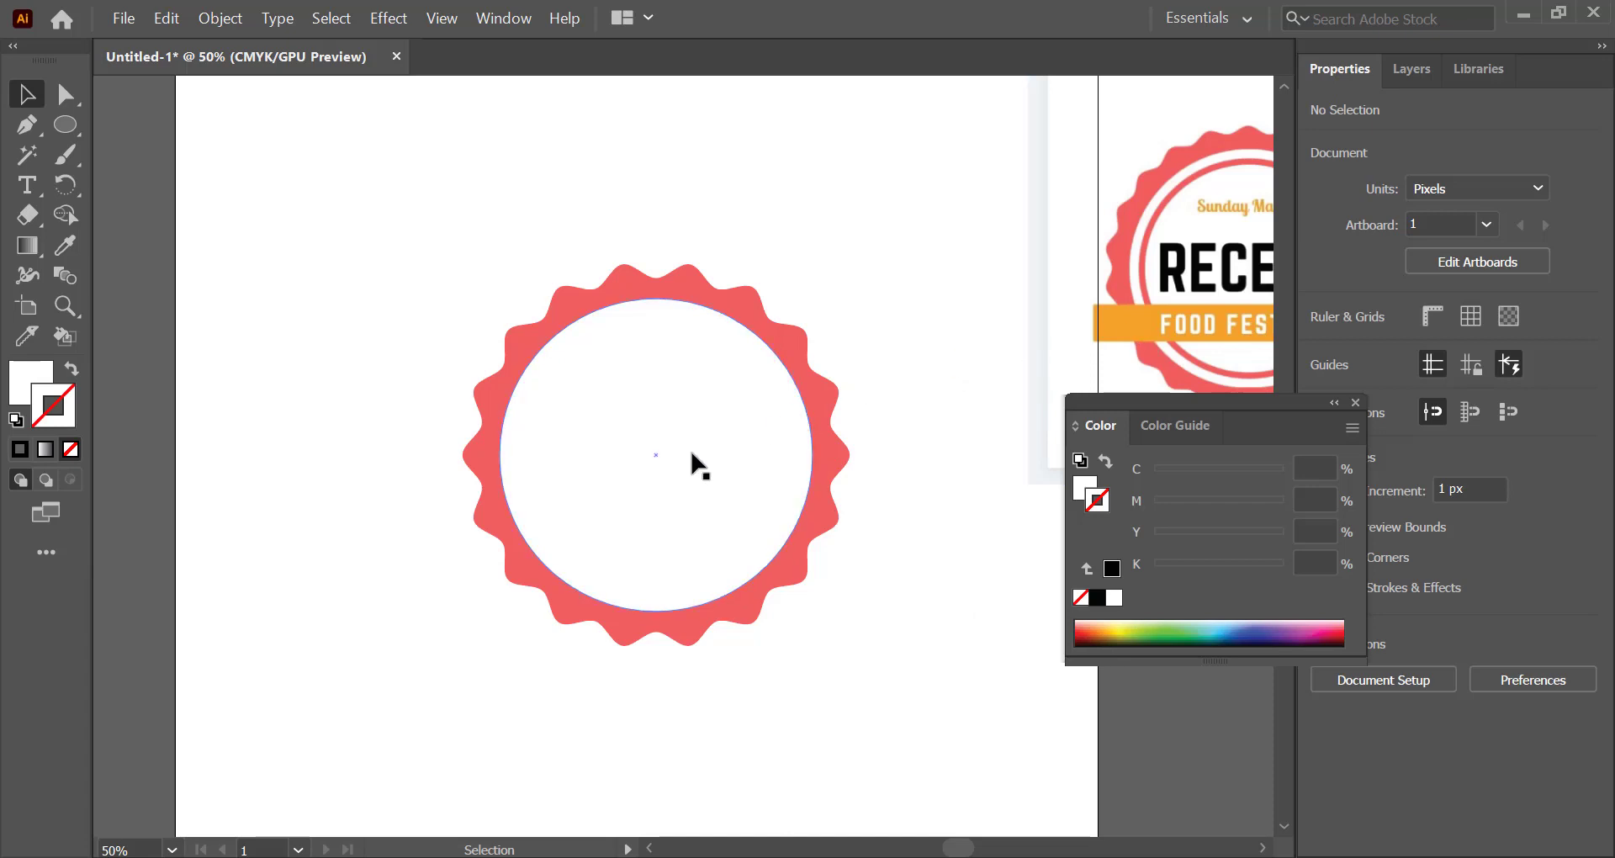
left_click(644, 461)
left_click(209, 14)
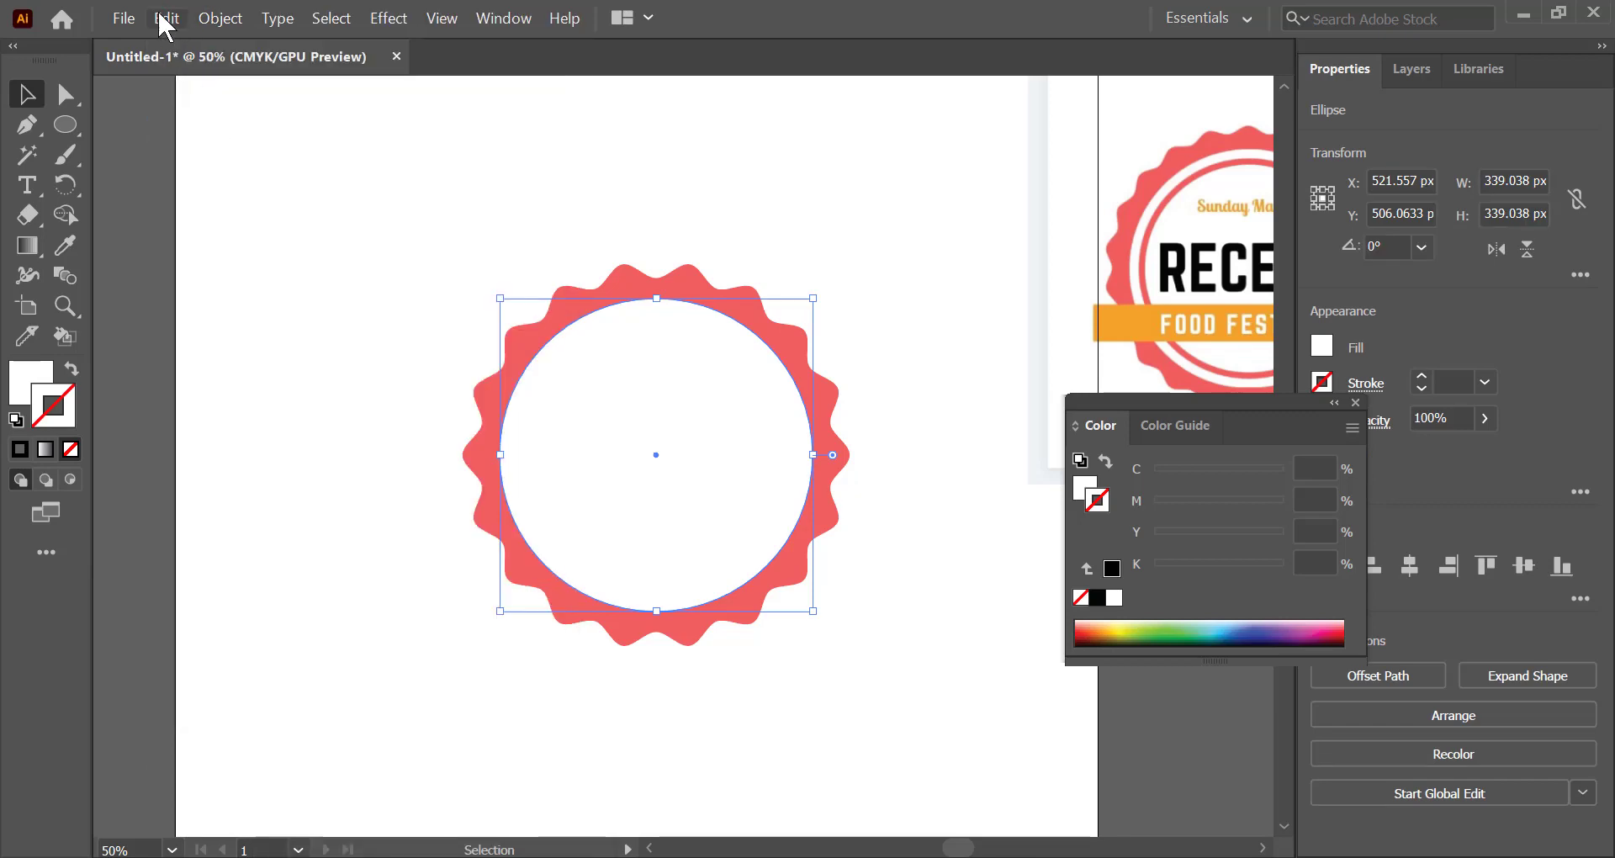
Paste the circle in front and scale the copy down to about 306 px around its centre
left_click(164, 19)
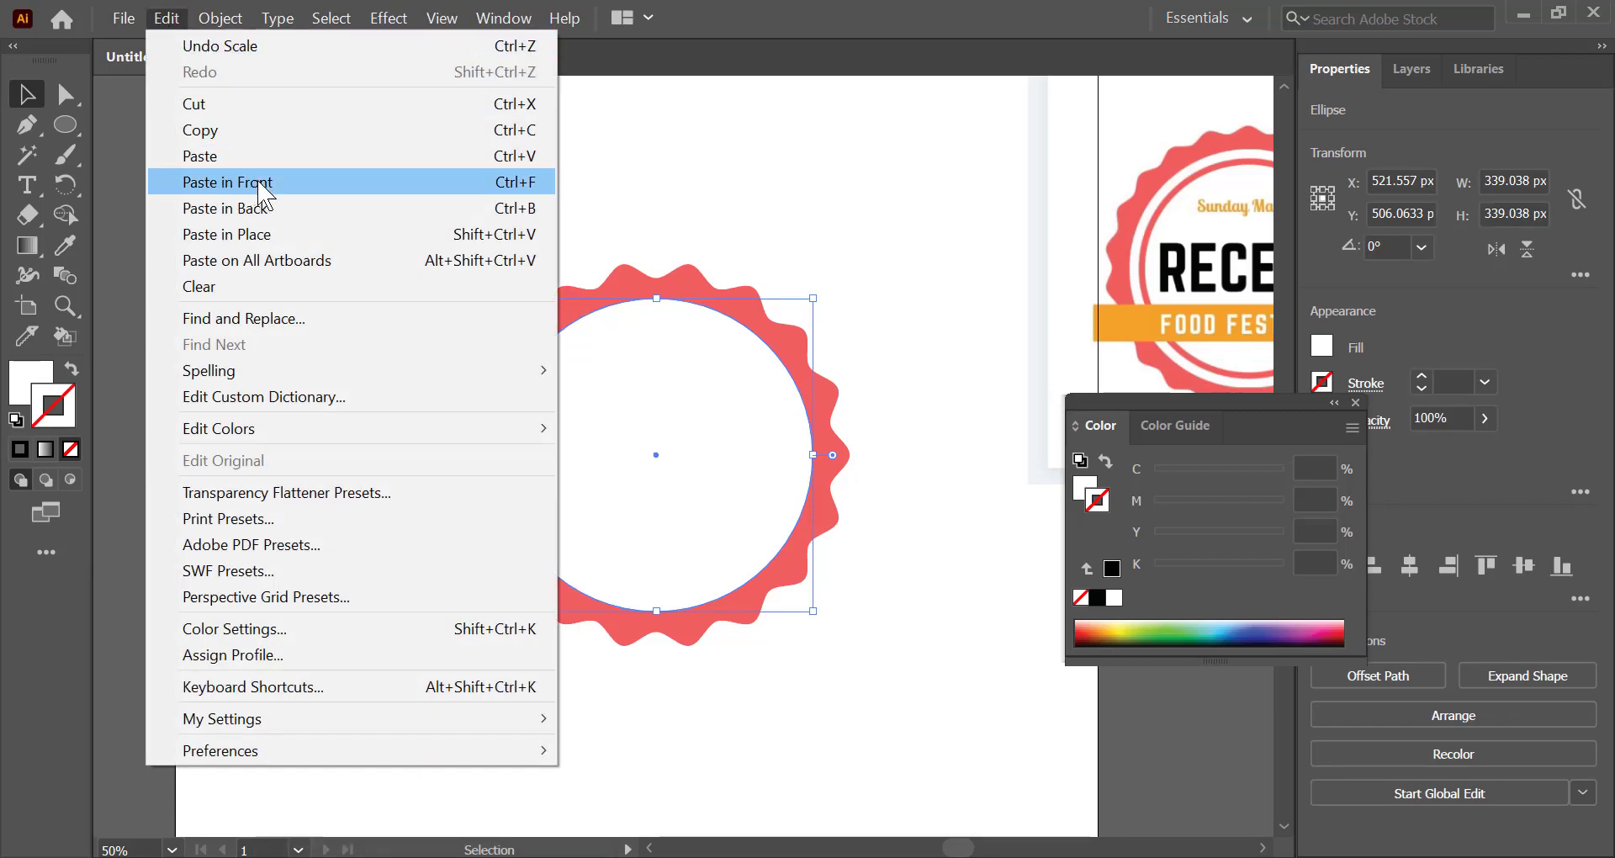
left_click(310, 182)
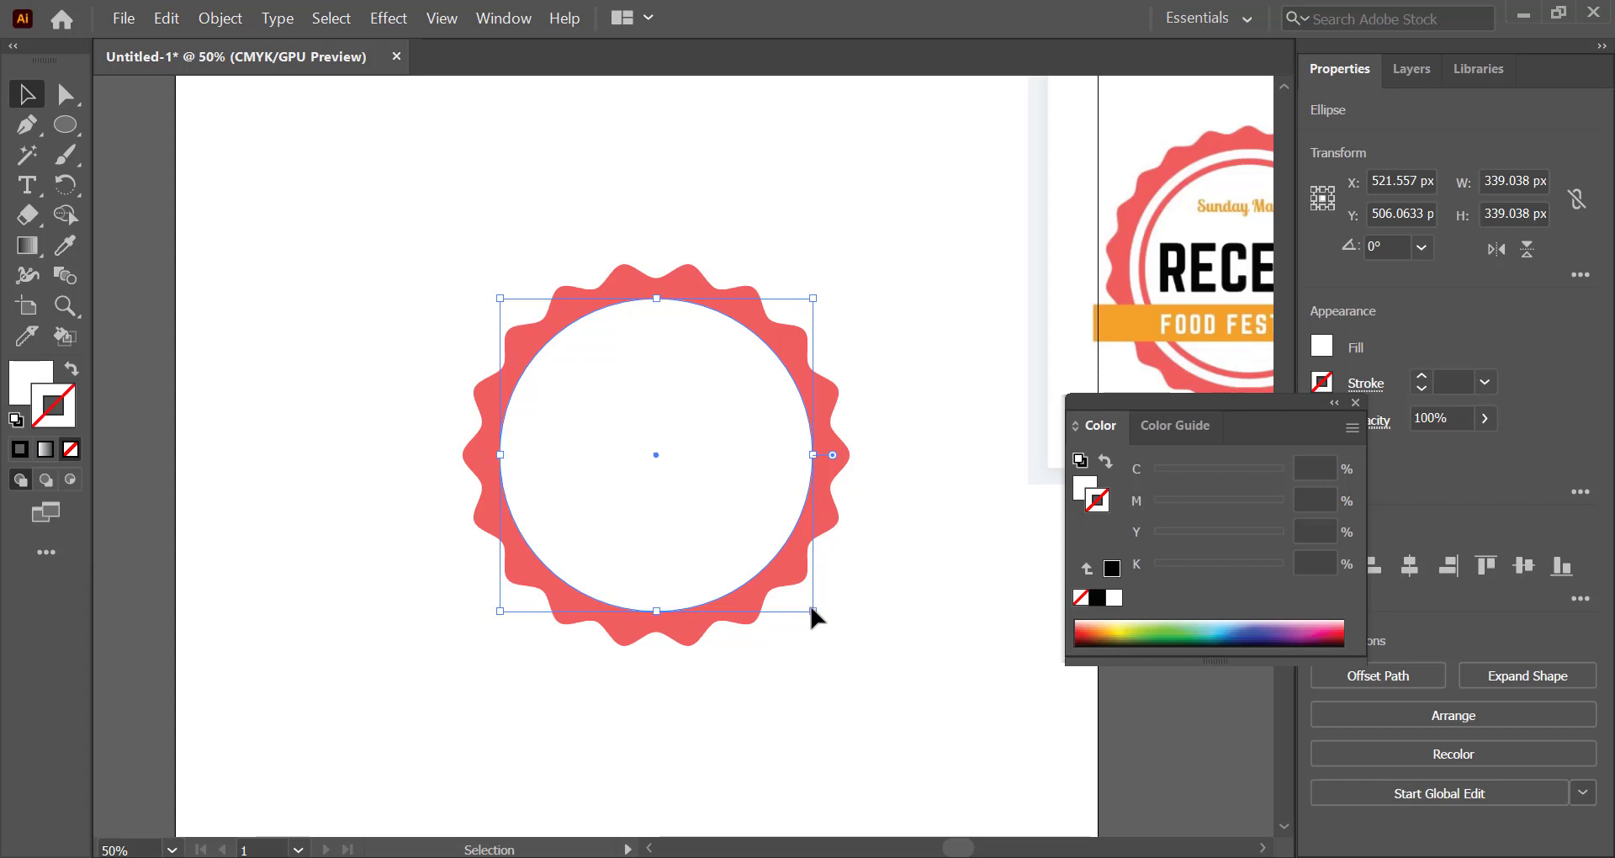
left_click_drag(813, 612, 797, 597)
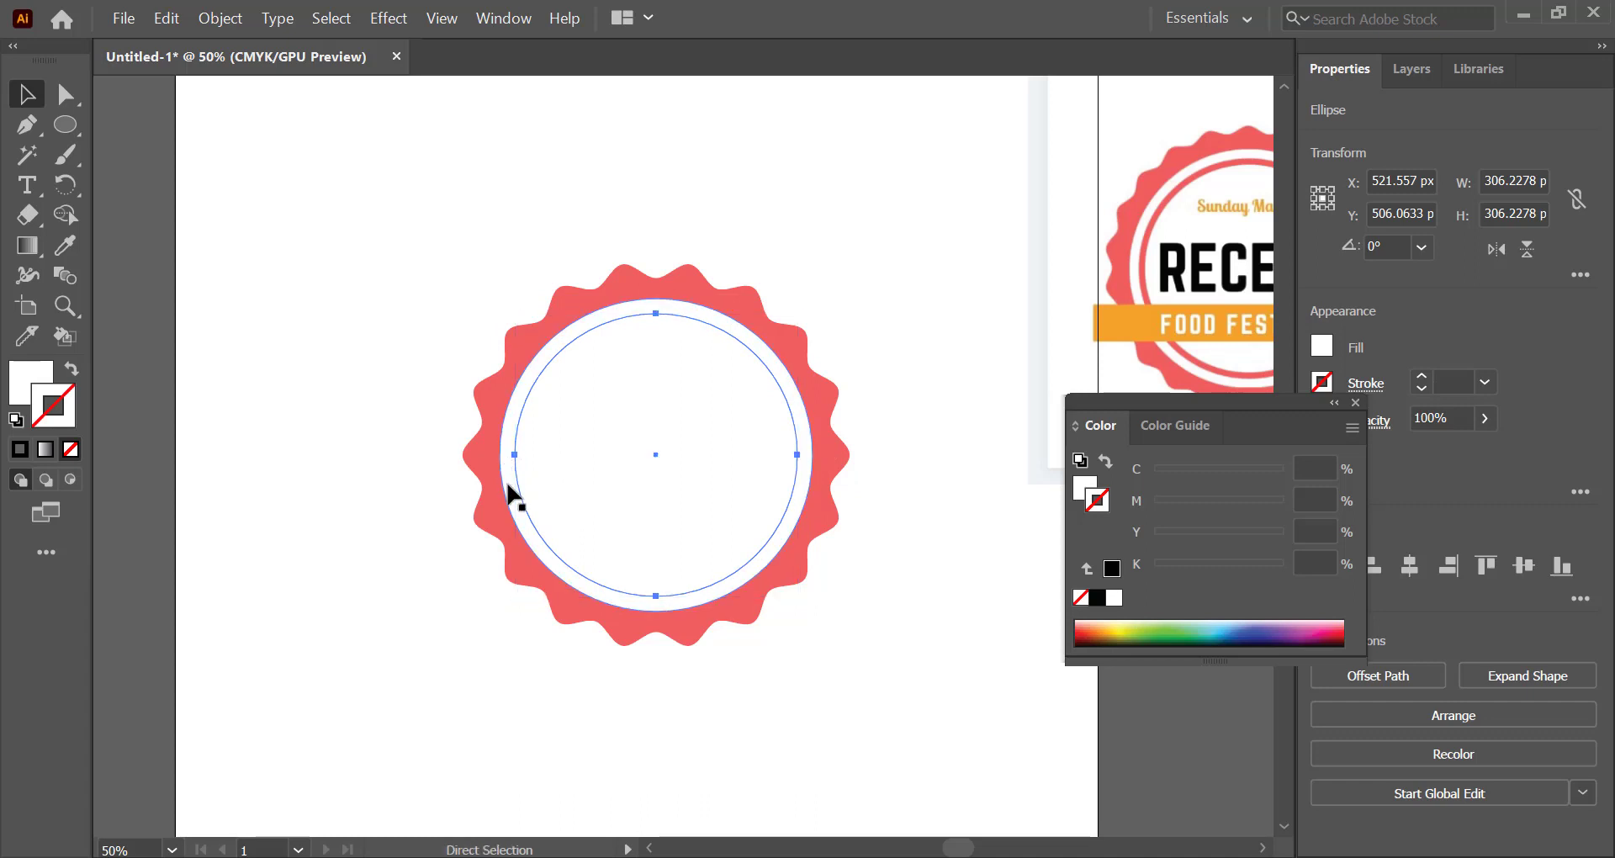
left_click(508, 493, "shift")
left_click(561, 474)
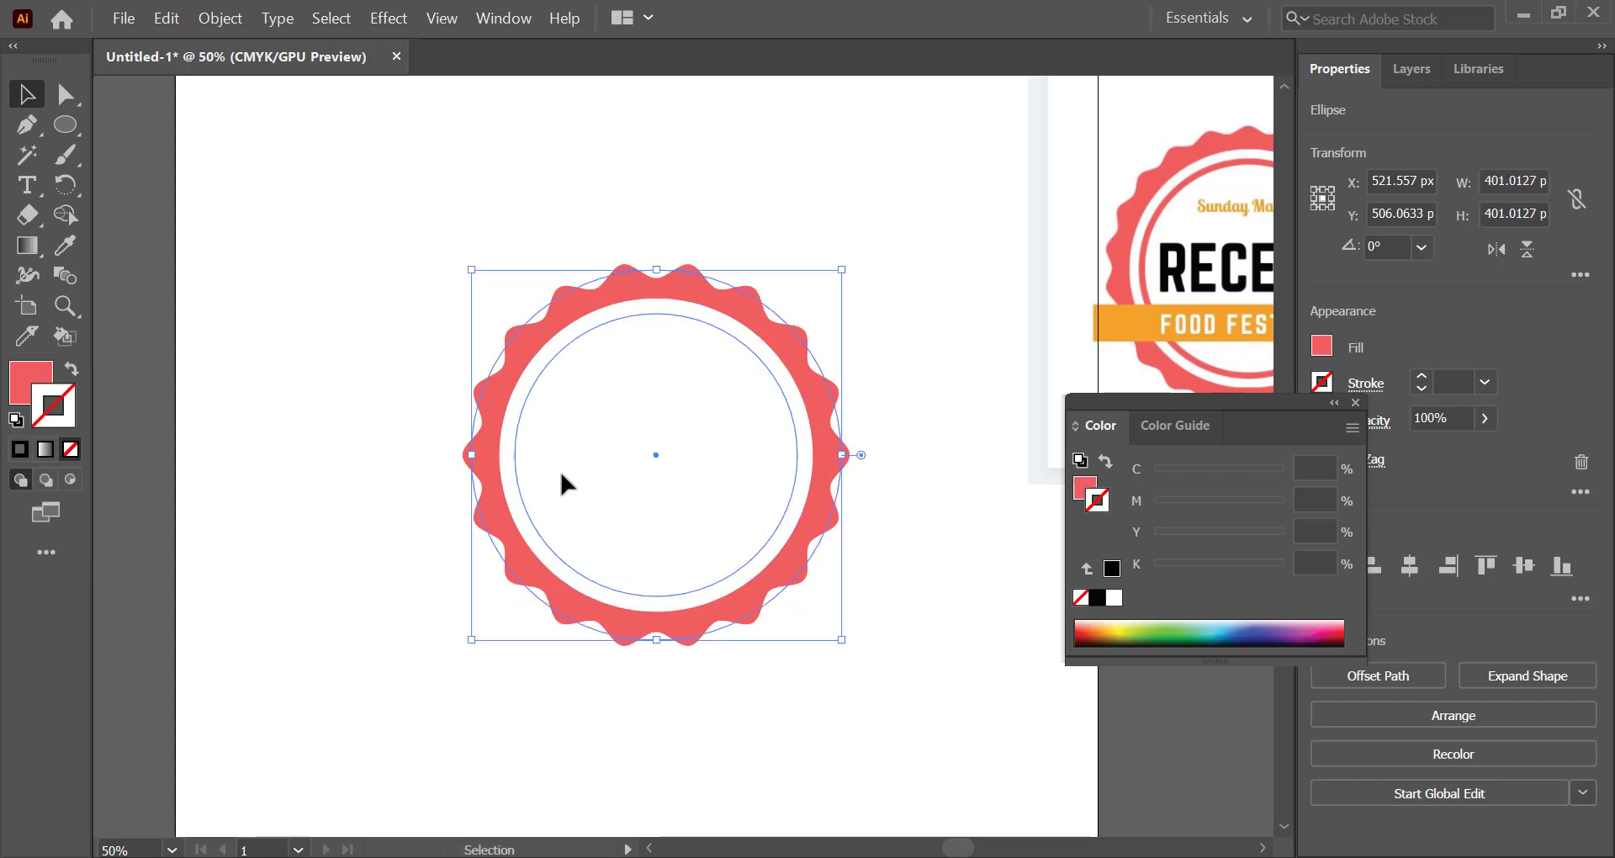
Close the Color panel and select the larger white circle
left_click_drag(1262, 398, 1194, 575)
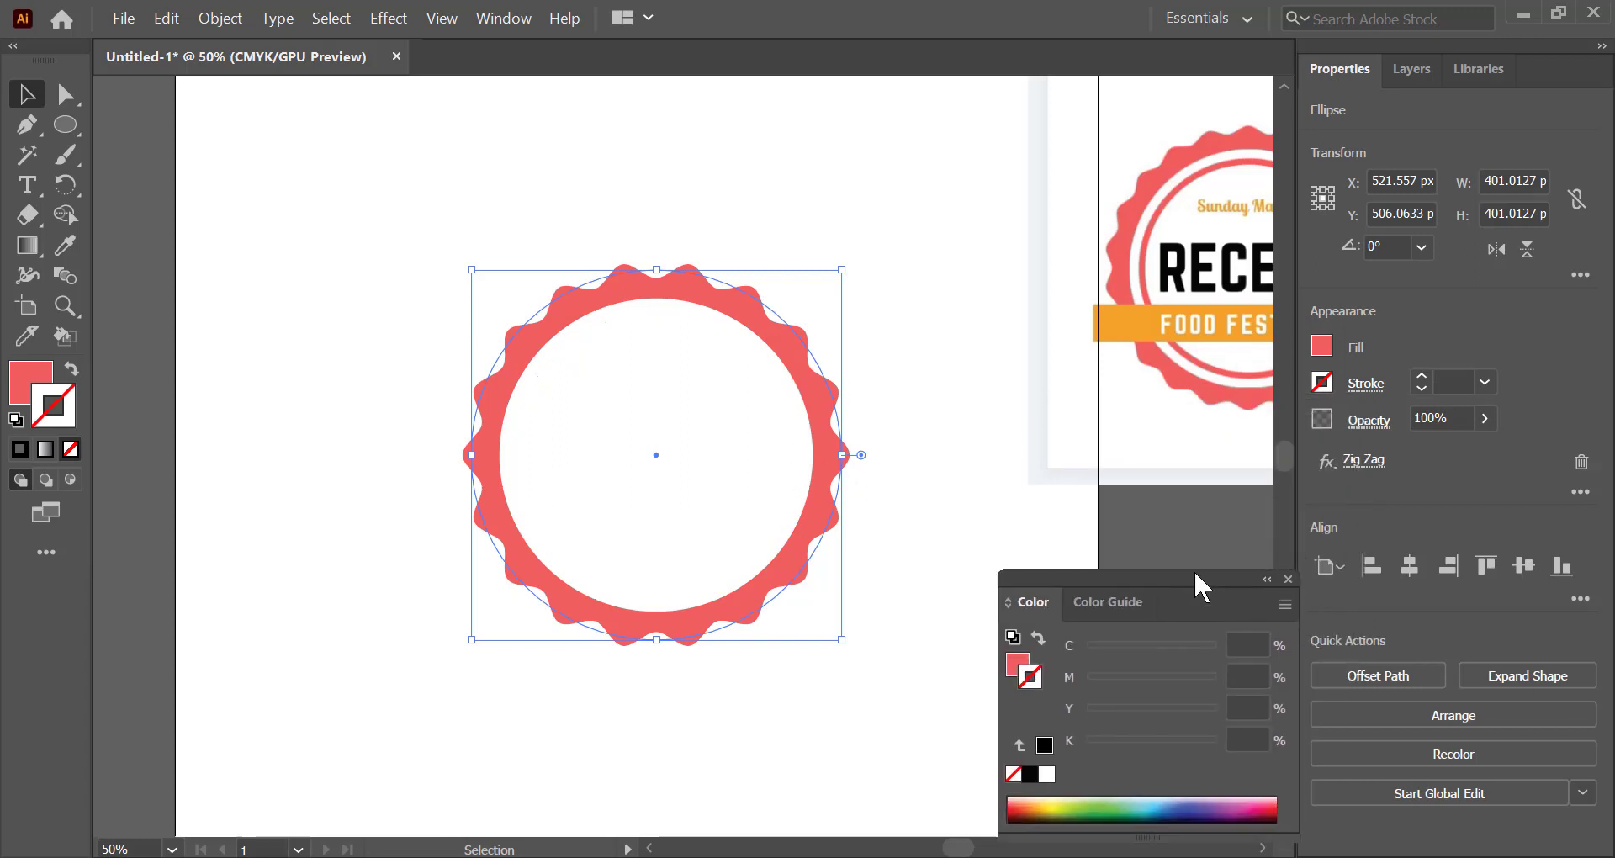
left_click(1288, 578)
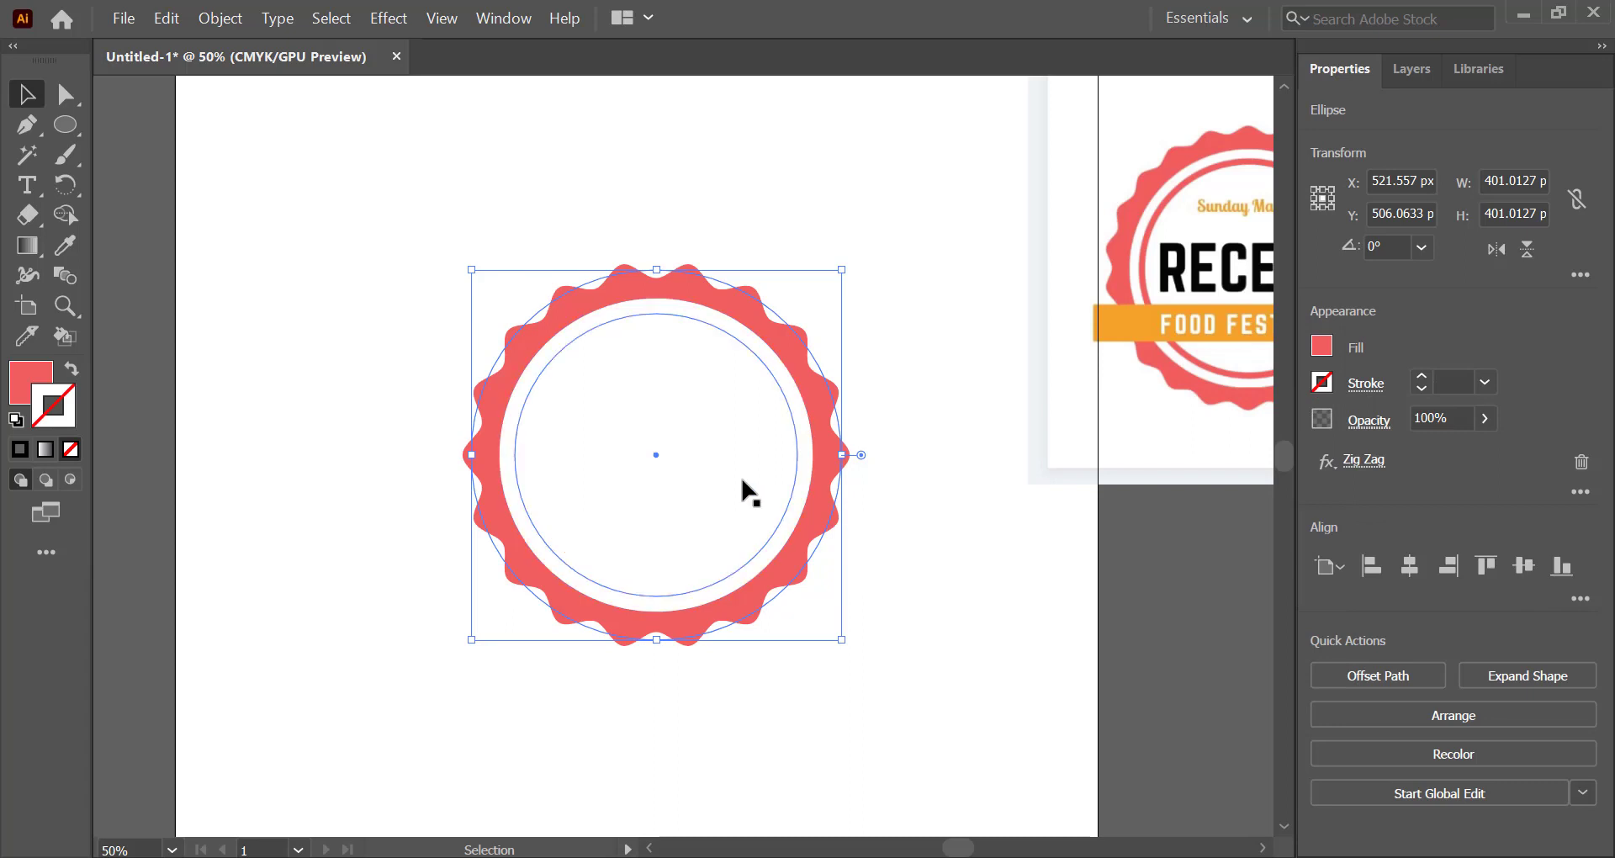
left_click(696, 393)
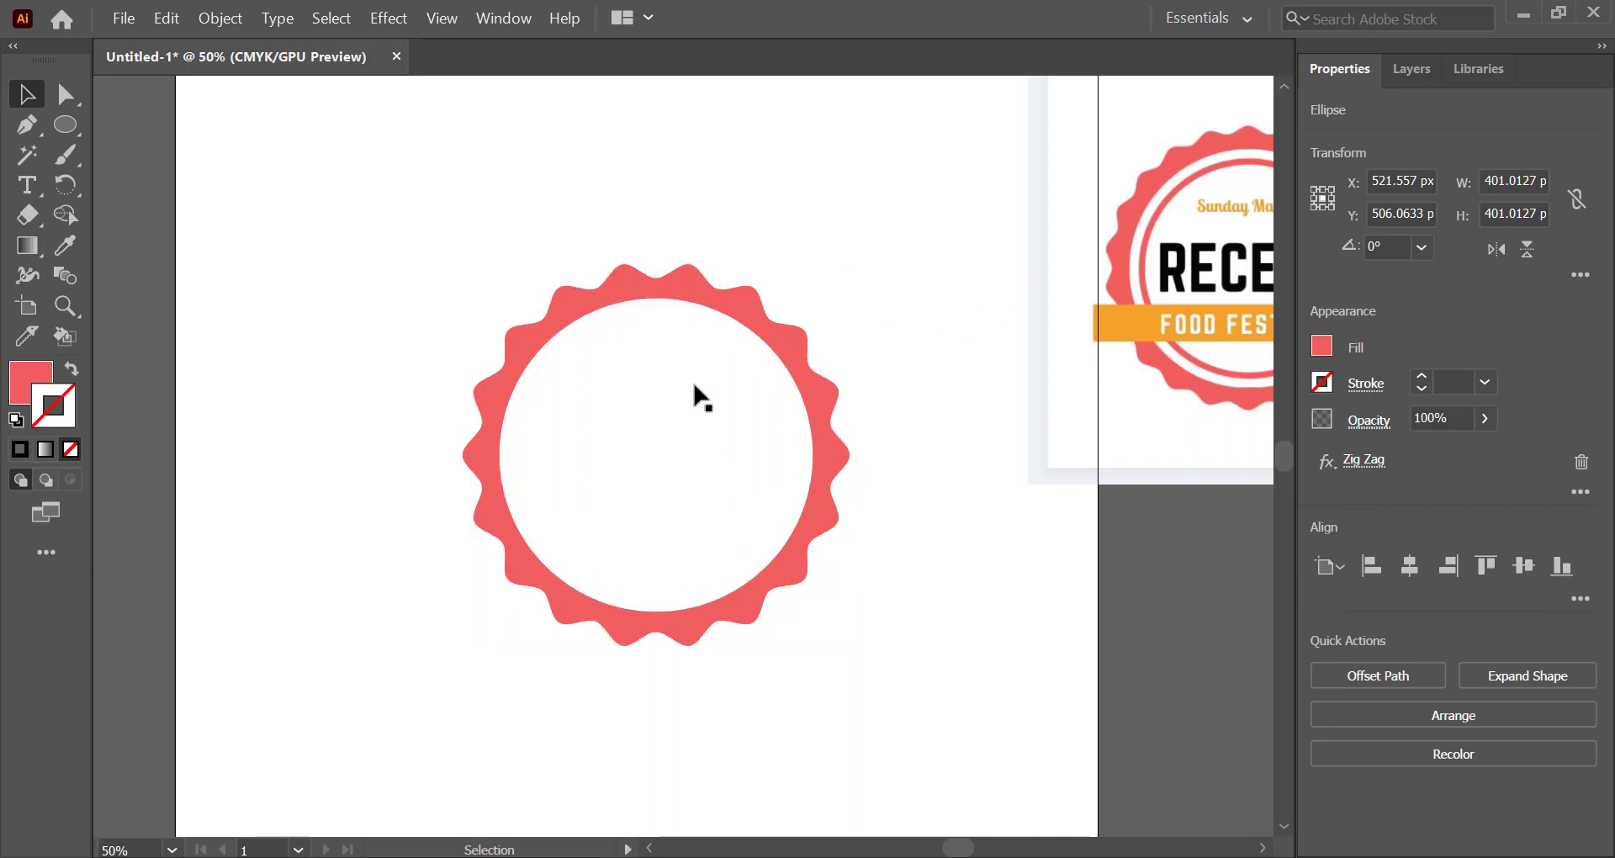
left_click(665, 287)
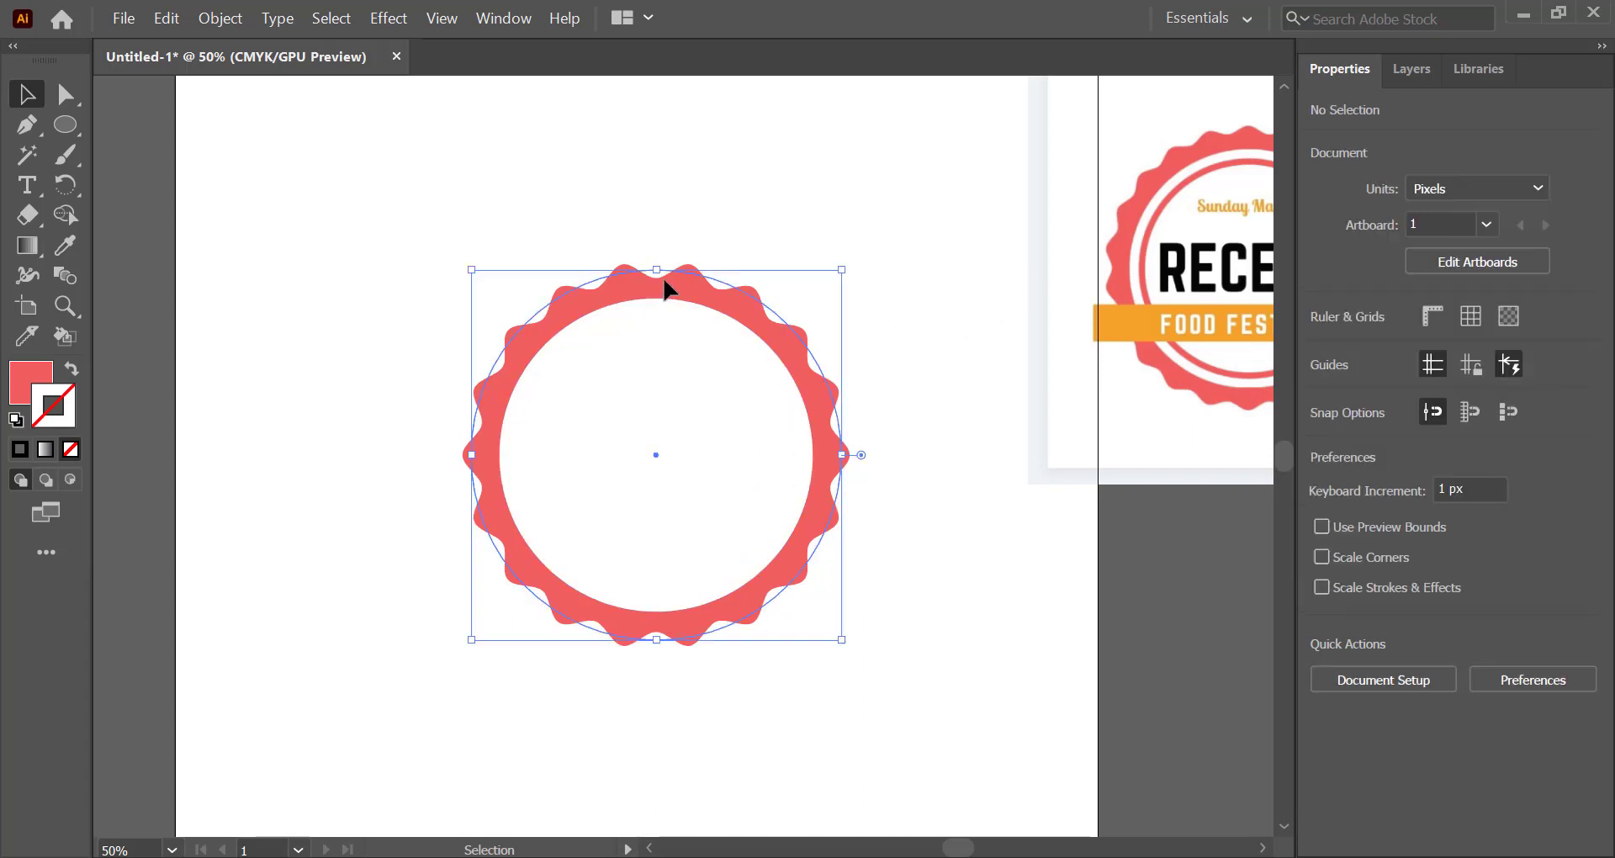
left_click(344, 162)
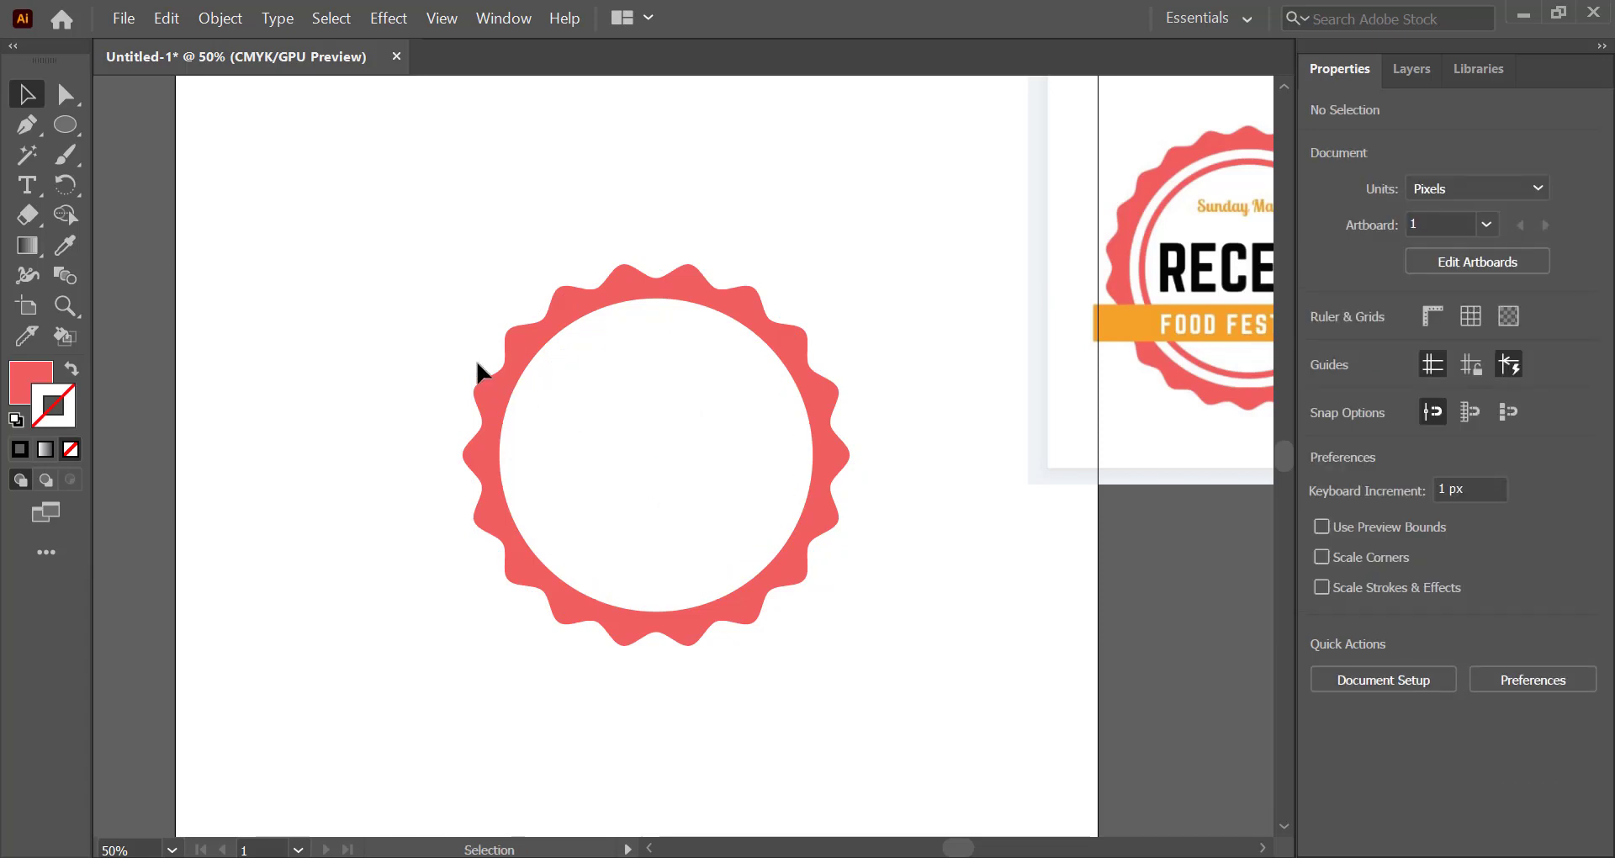
left_click(600, 417)
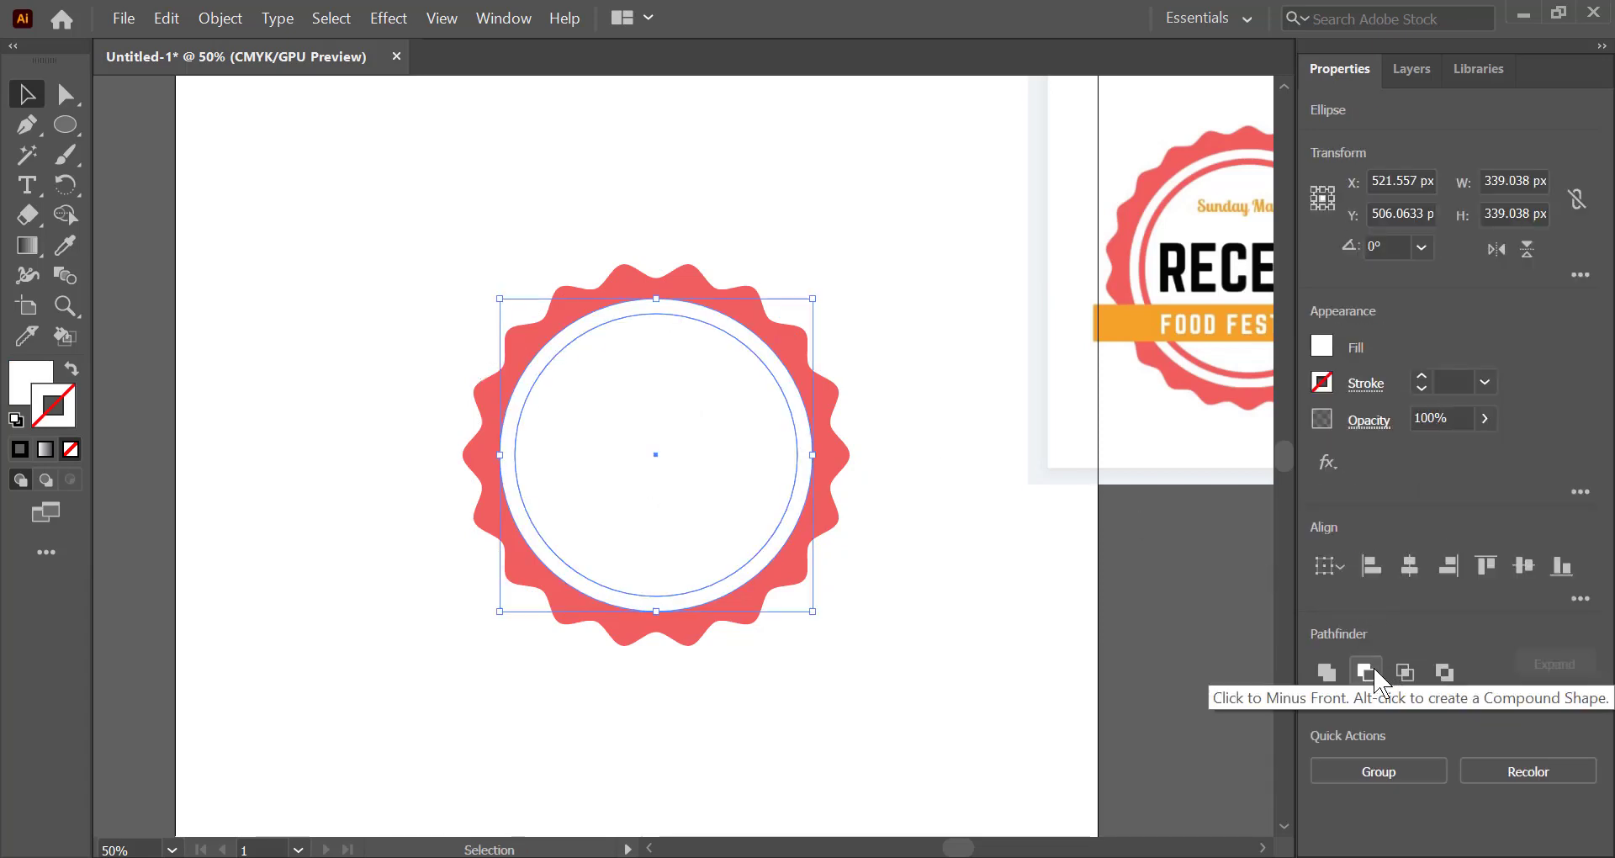
Apply Pathfinder Minus Front to the two white circles, leaving a thin white ring, then deselect it
left_click(1376, 677)
left_click(1038, 599)
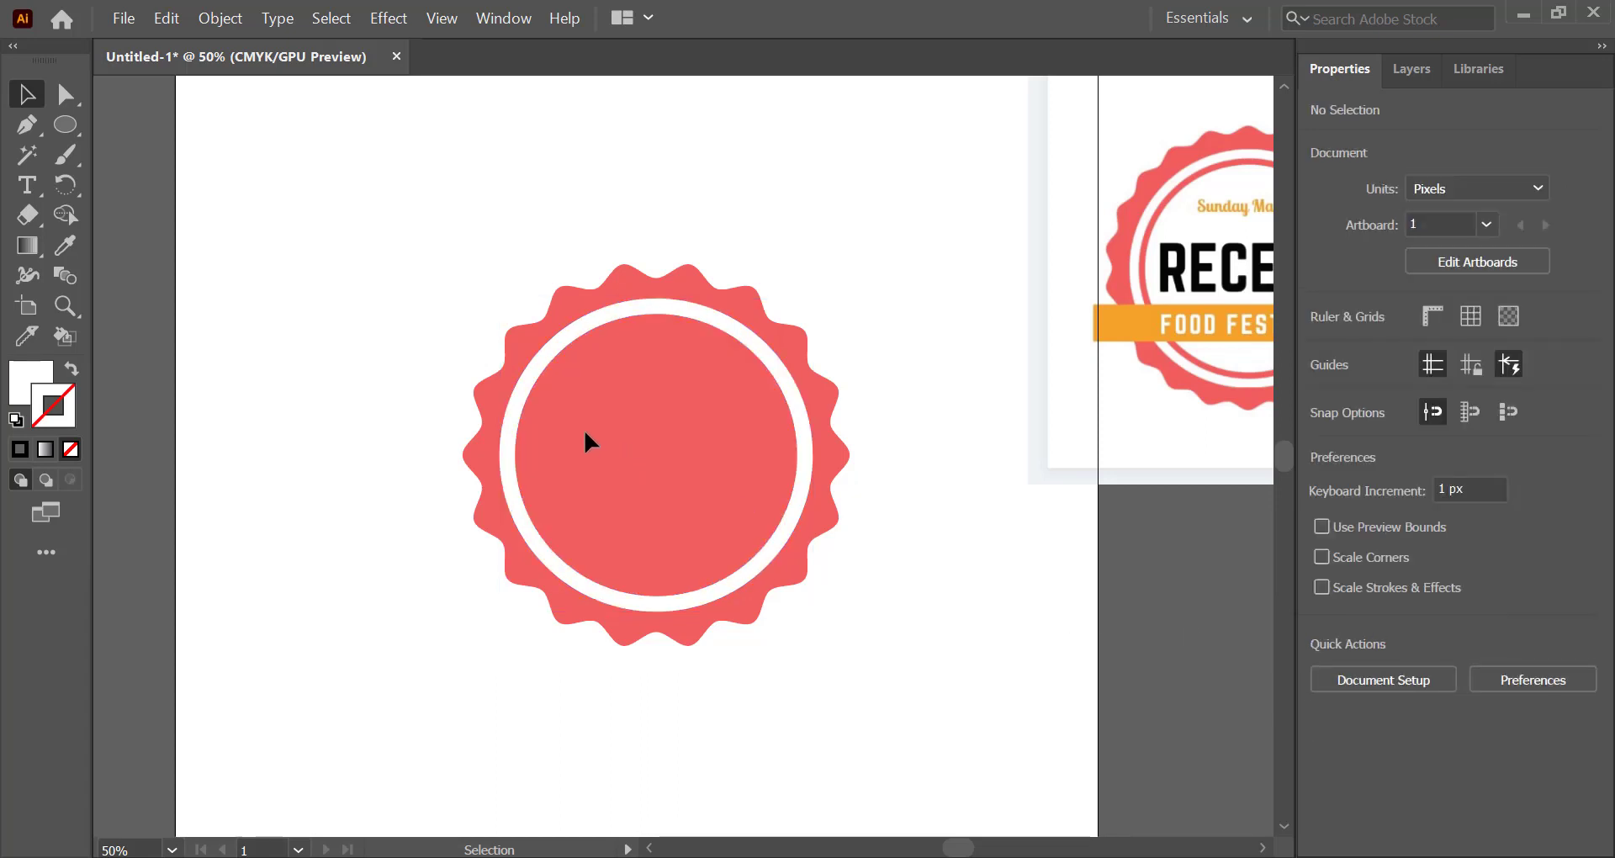
left_click(514, 410)
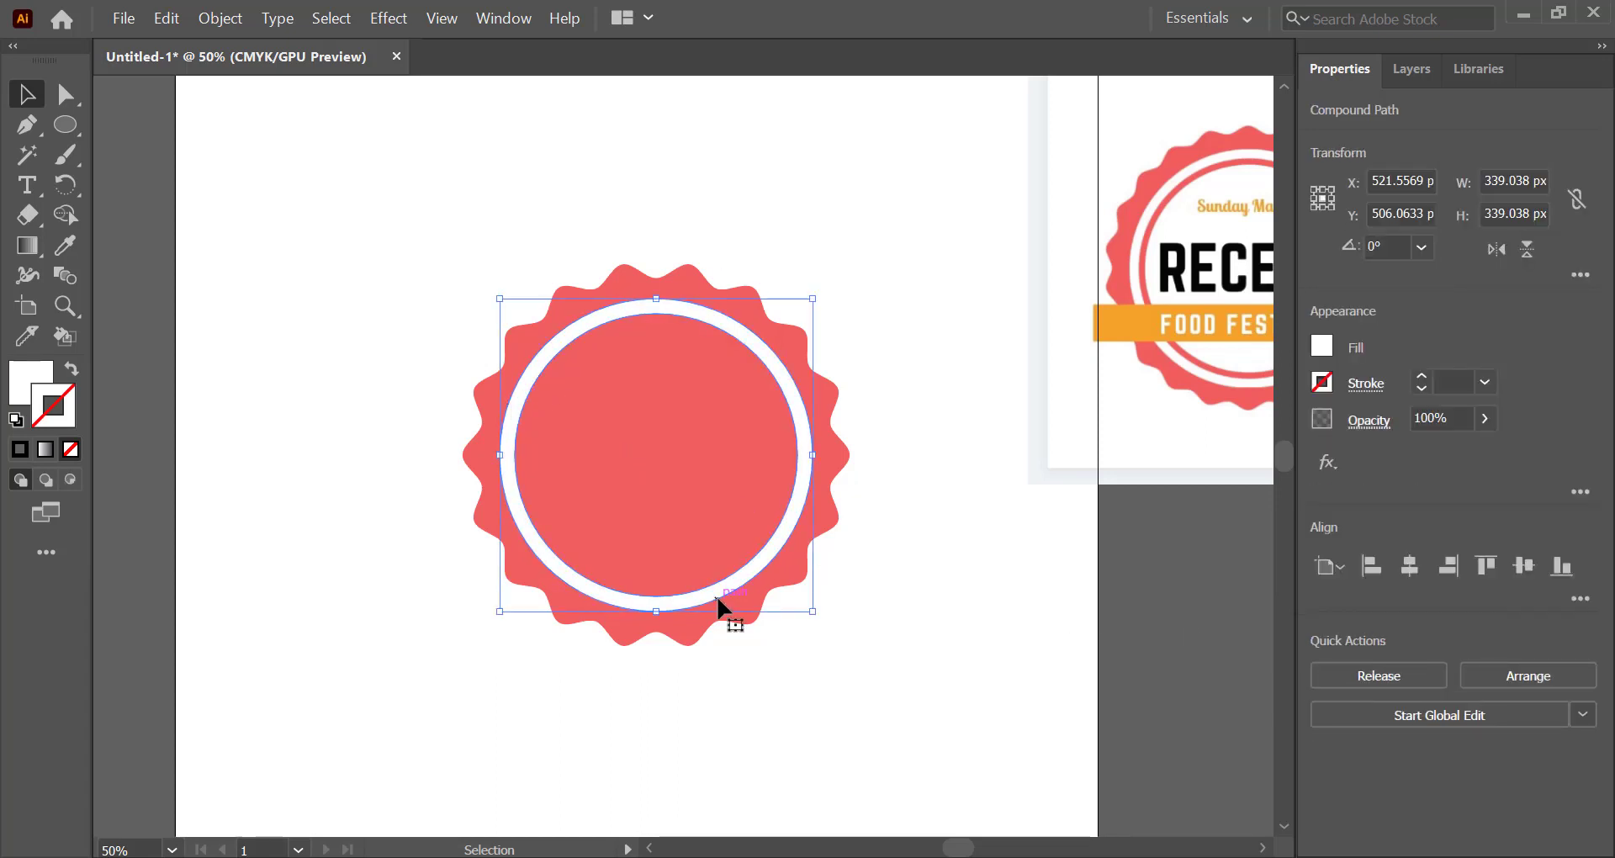
left_click(867, 631)
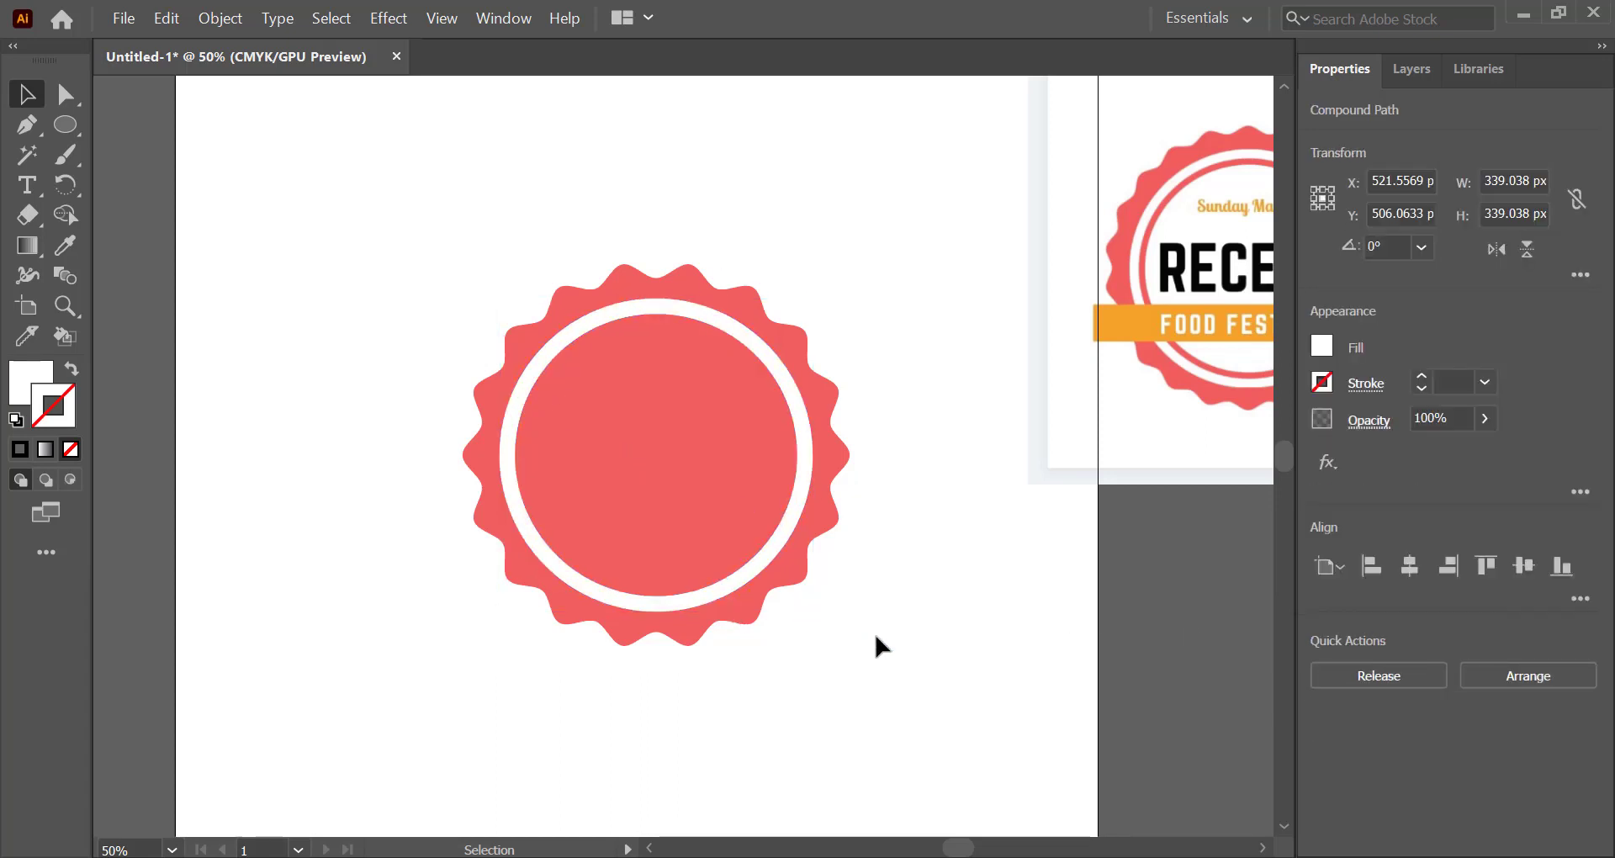
left_click(522, 395)
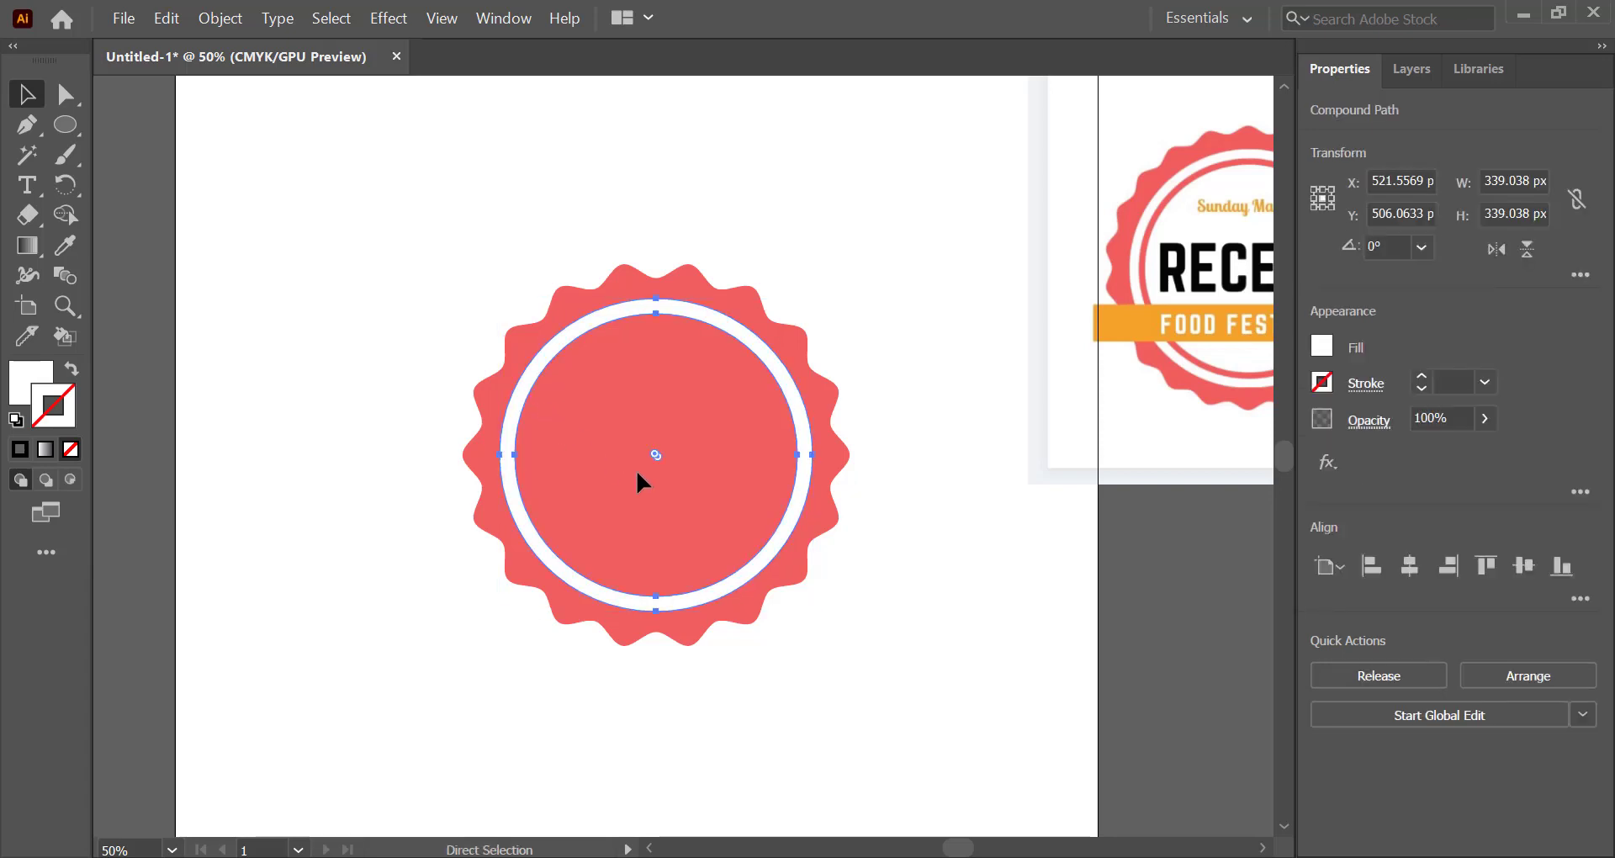
key("ctrl+shift+a")
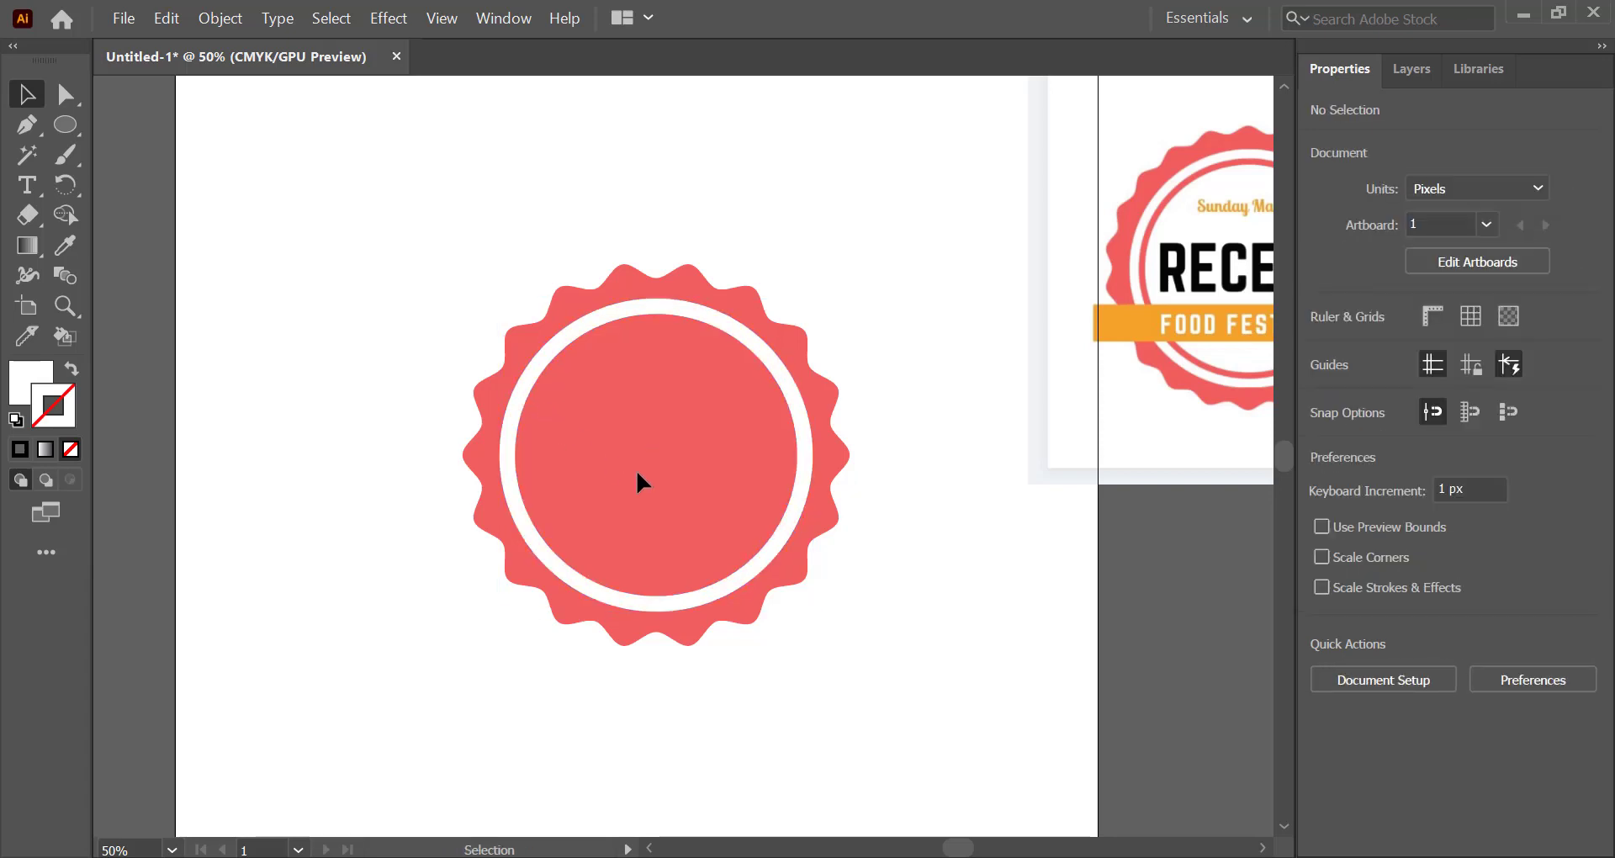
left_click(65, 124)
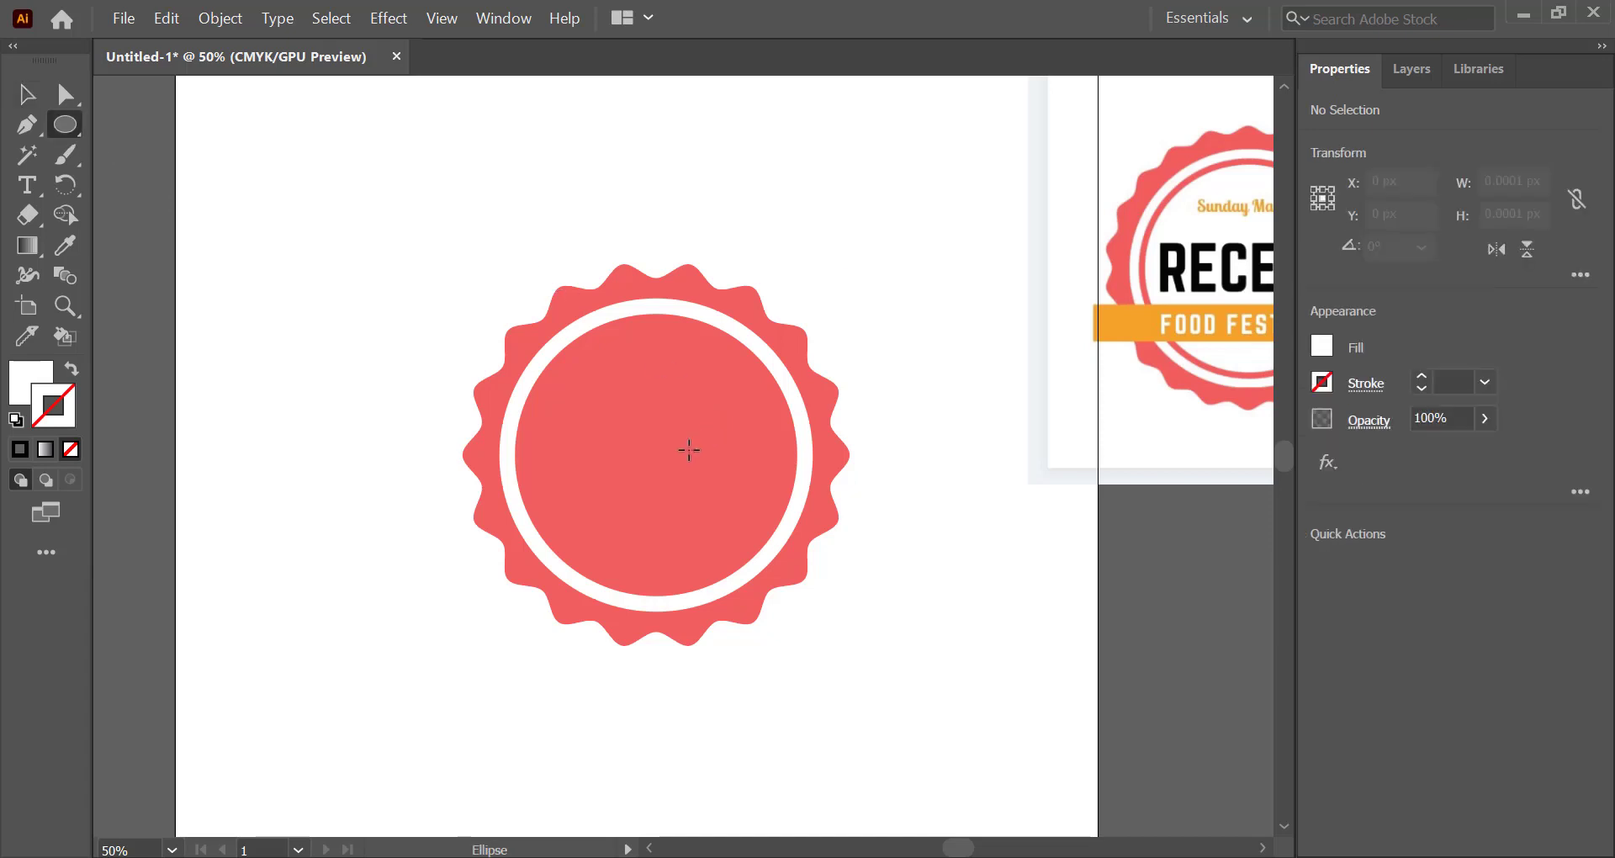
Draw a 267.038 px white circle centred in the badge, leaving a red band inside the ring
mouse_move(650, 454)
left_mouse_down()
mouse_move(741, 563)
mouse_move(773, 578)
left_mouse_up()
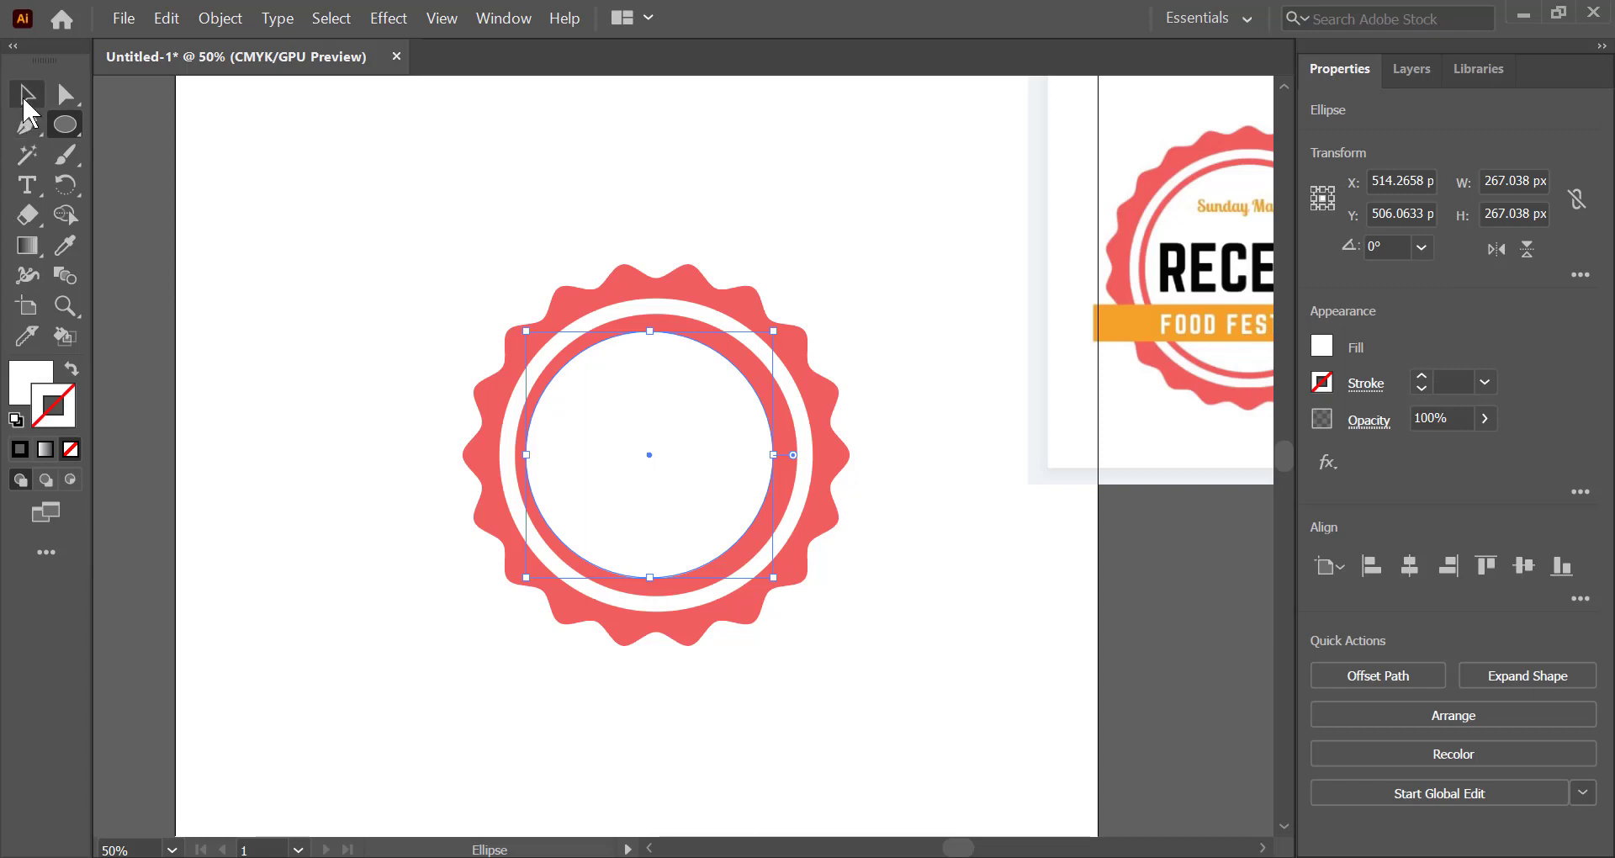
left_click(27, 94)
Unlock all the badge circles and align them horizontally
left_click(450, 356)
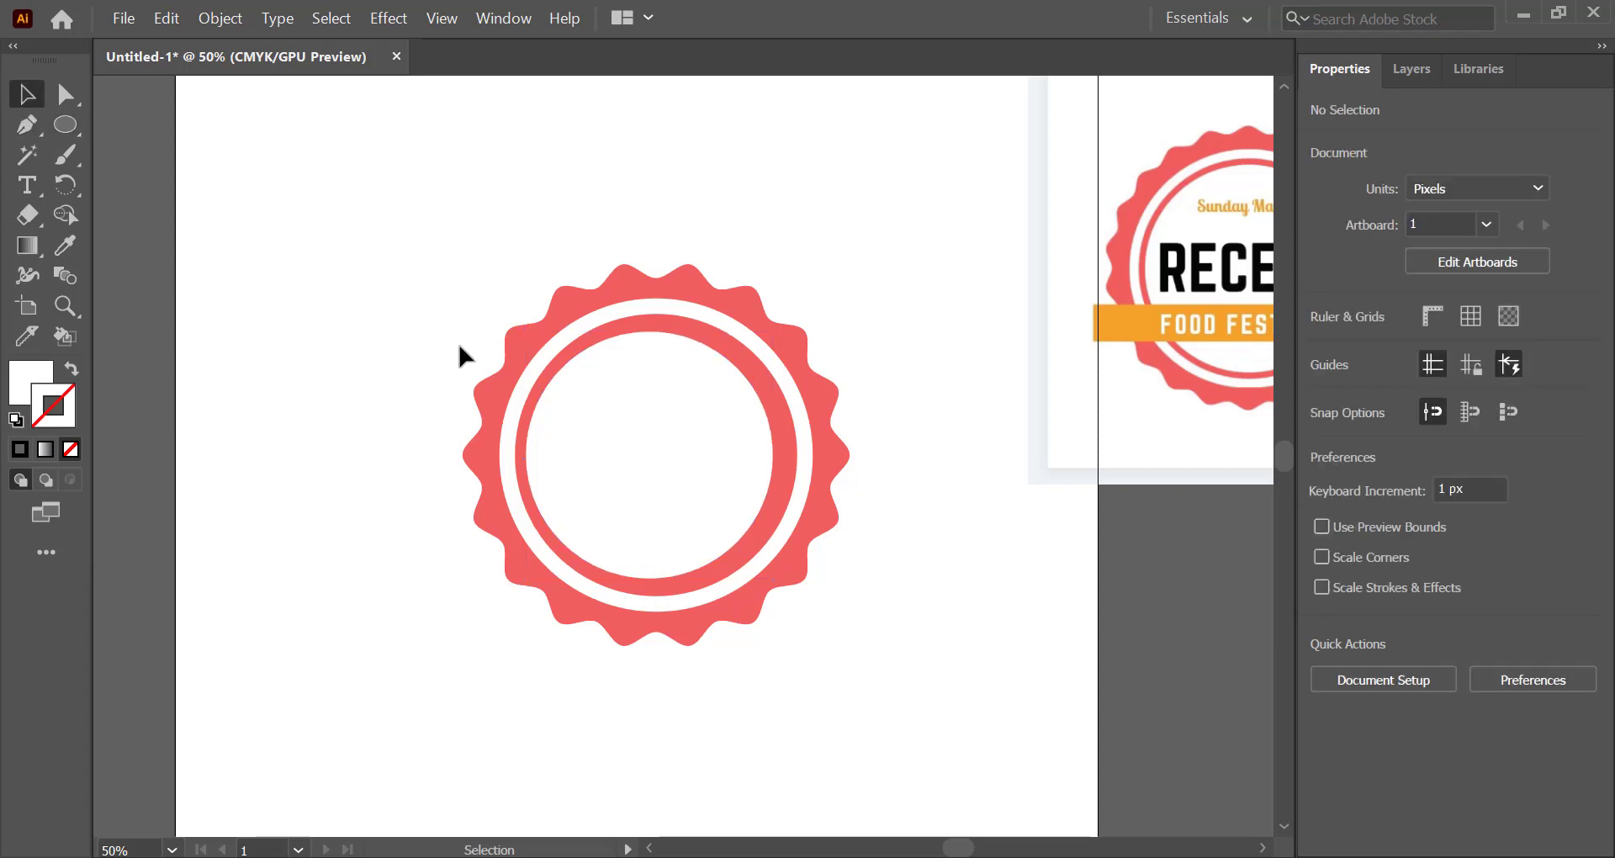
left_click(210, 18)
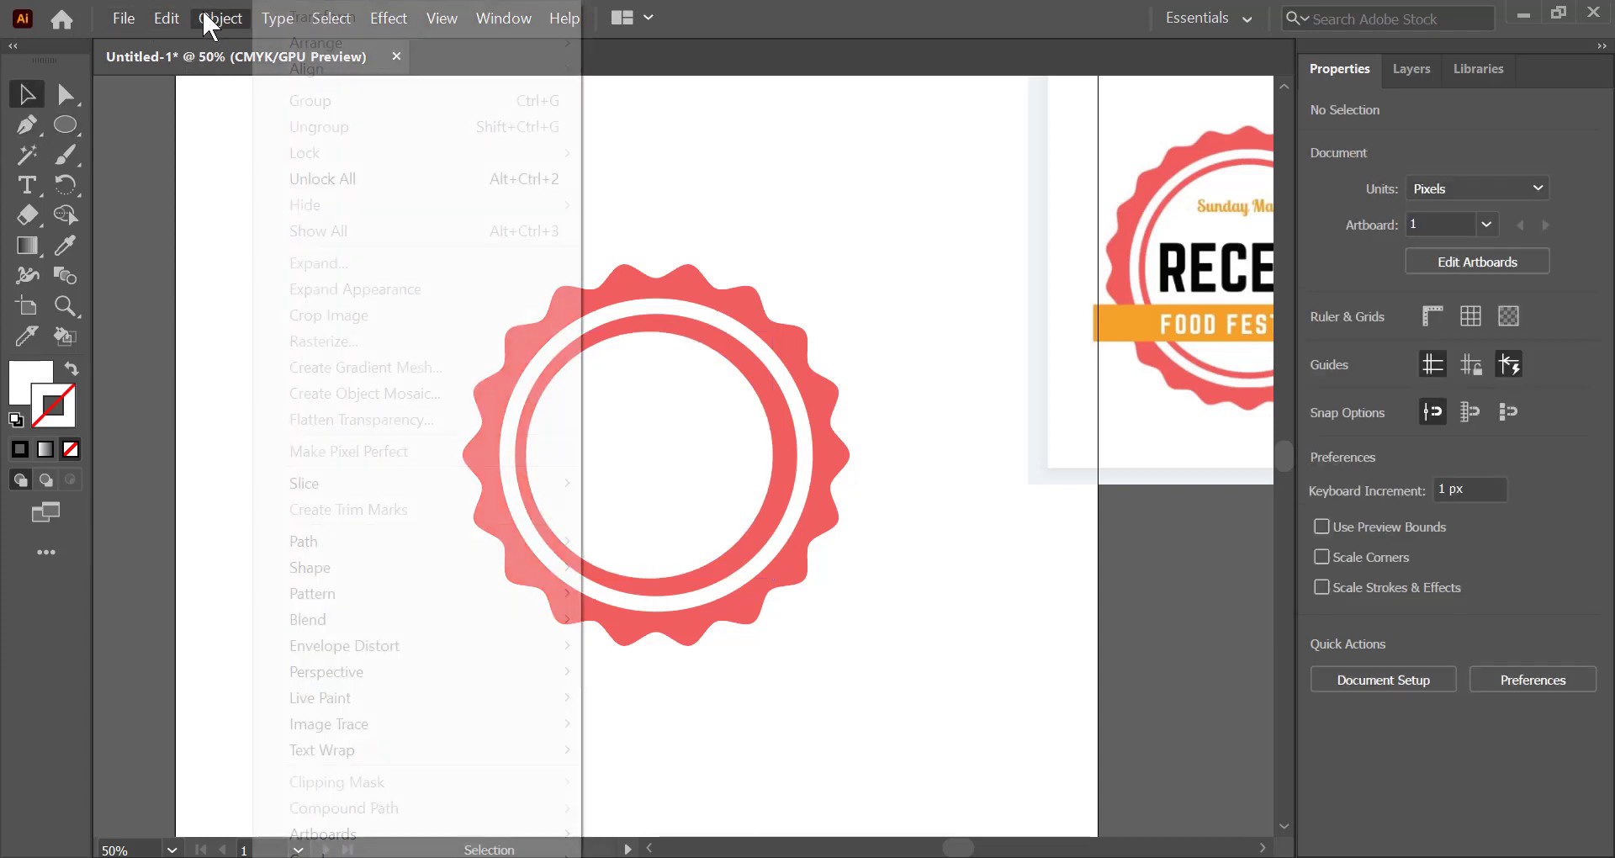
left_click(293, 175)
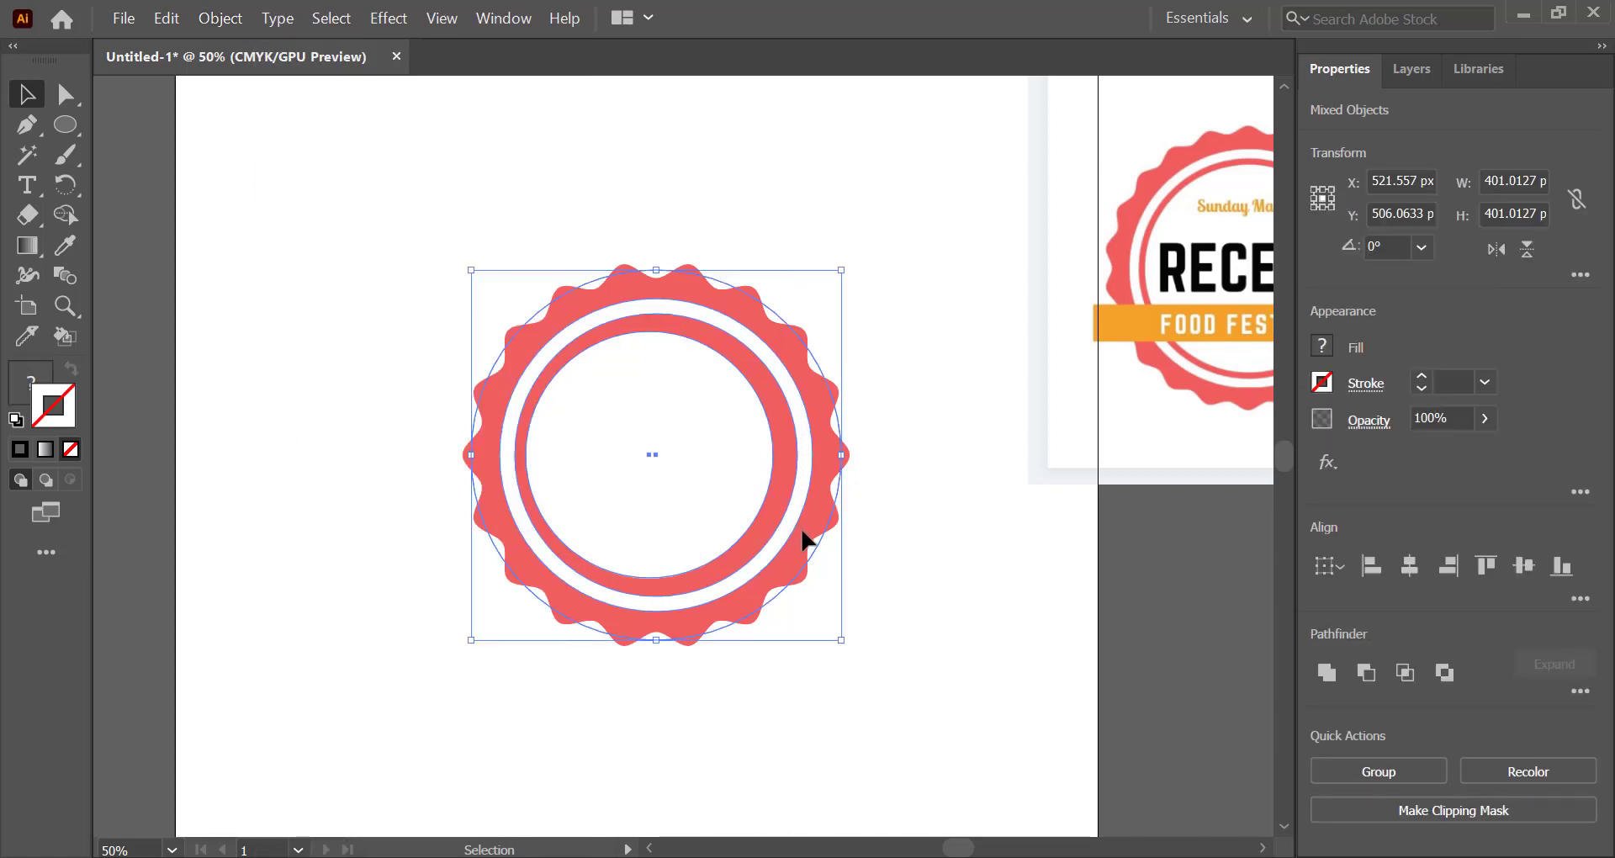
left_click(1448, 566)
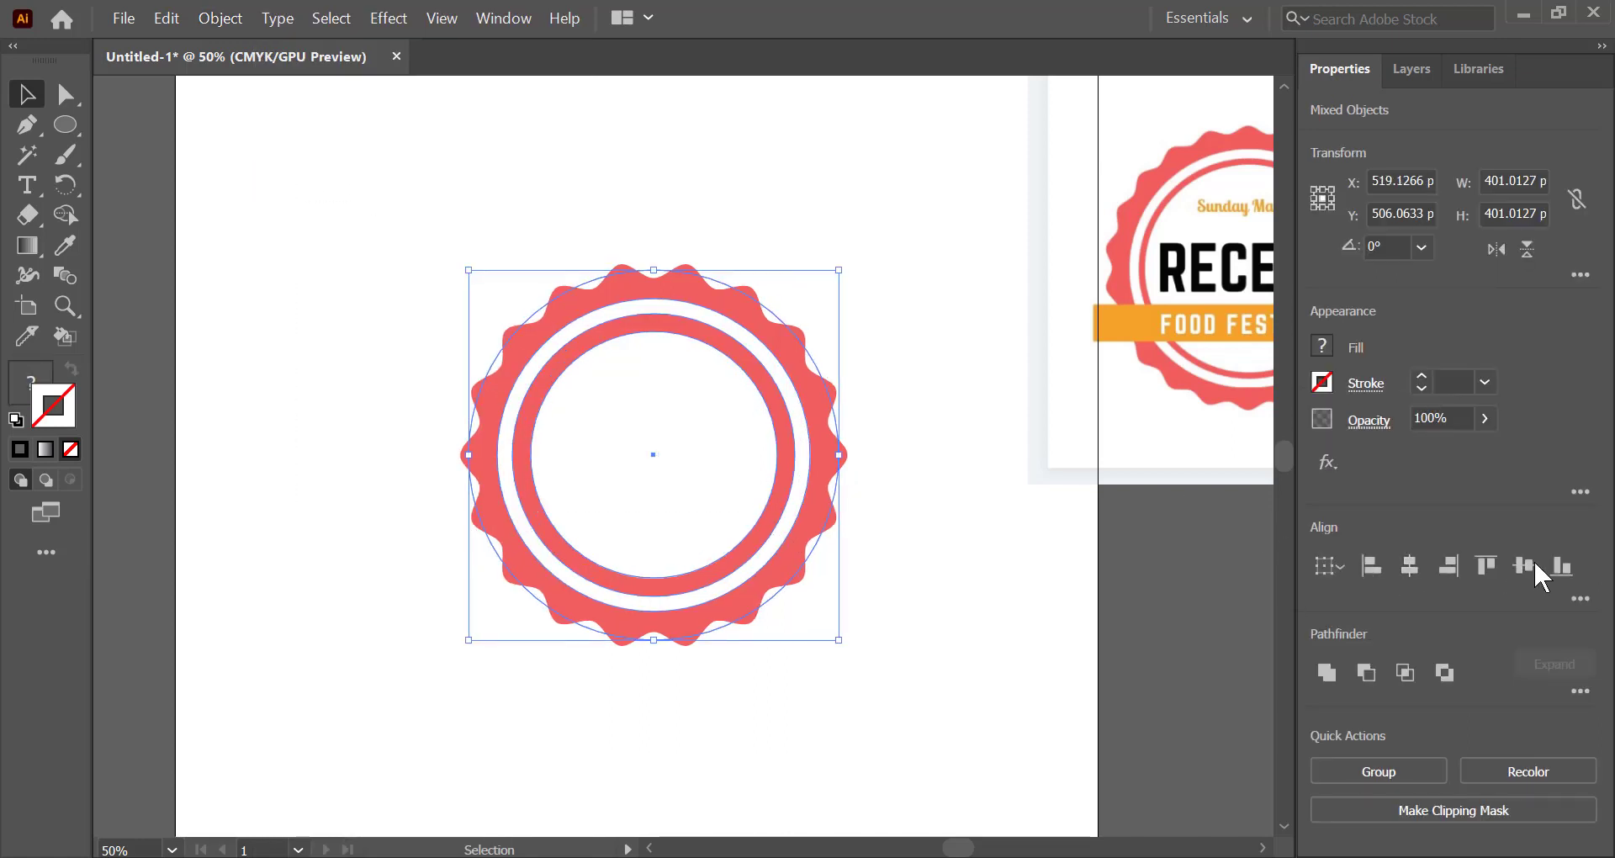
left_click(921, 523)
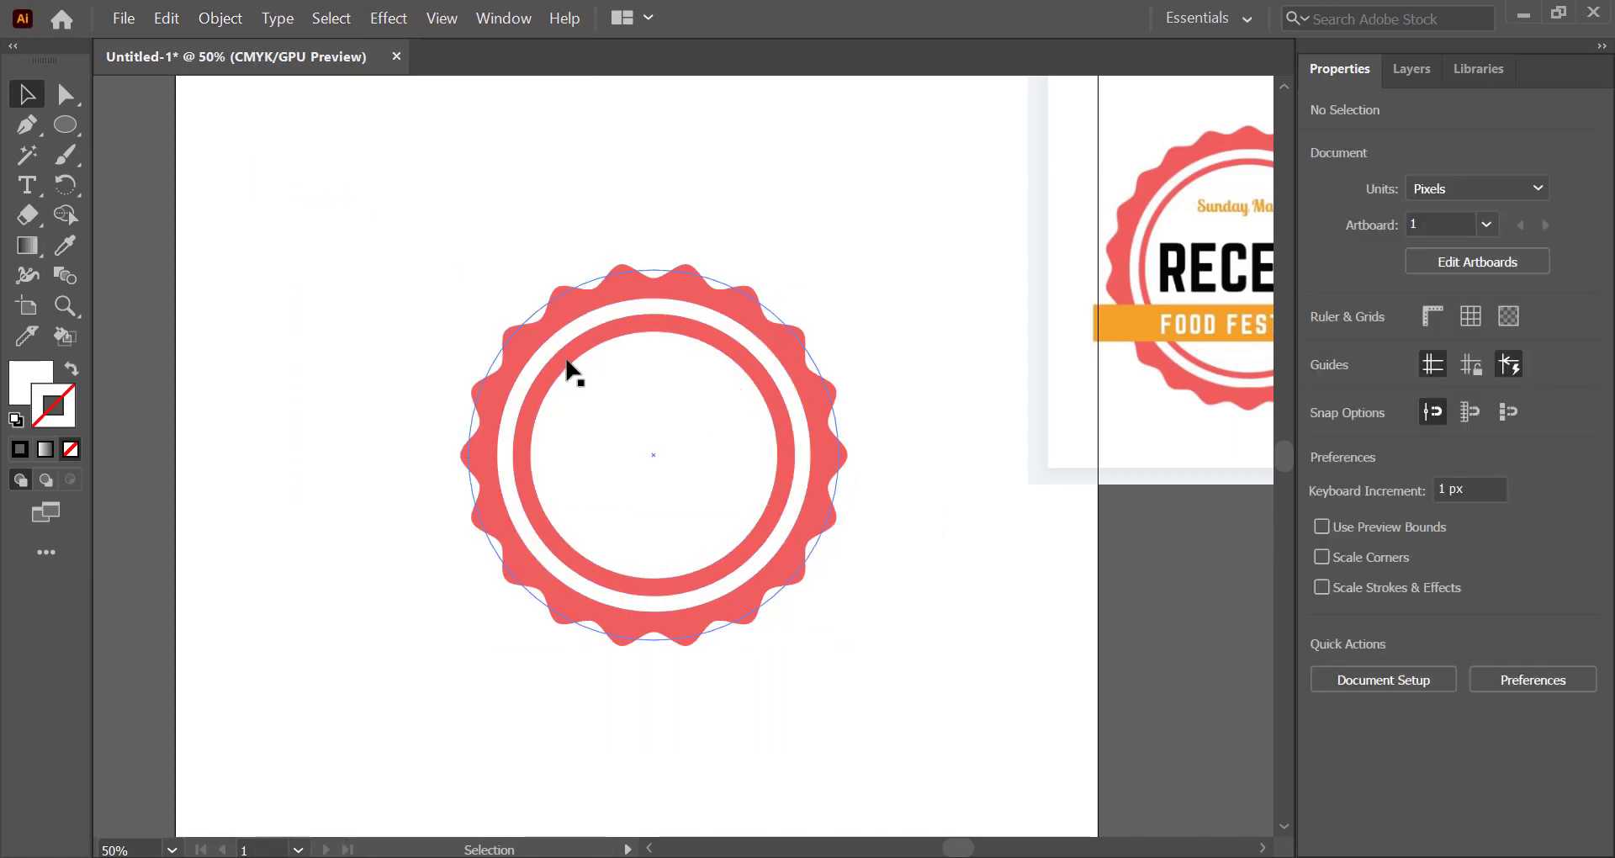
Select every part of the badge and lock it in place
left_click_drag(452, 291, 650, 453)
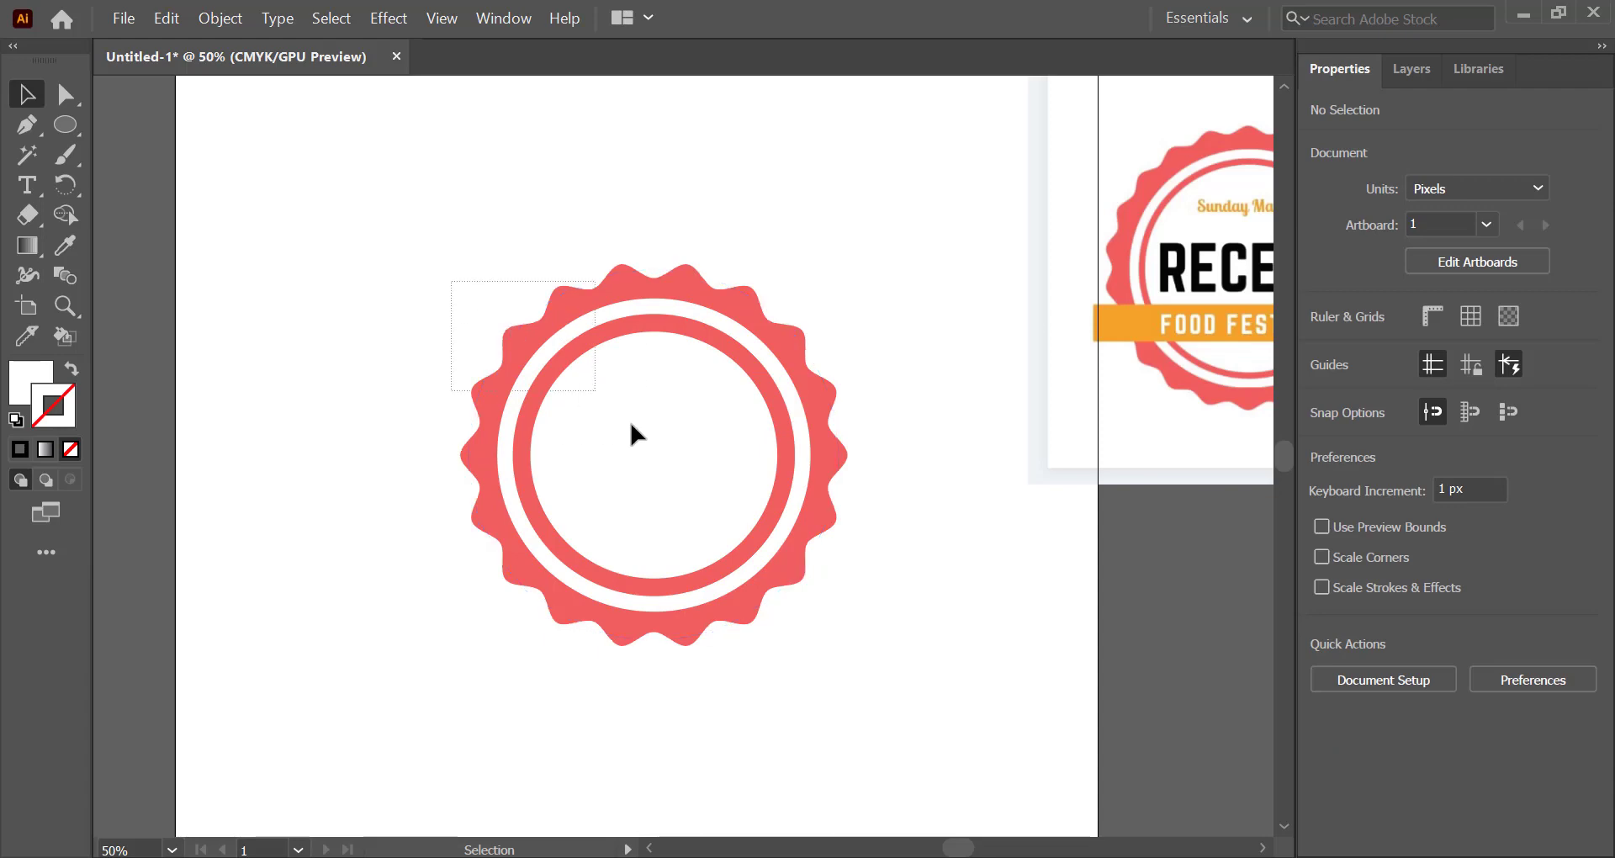
left_click(215, 20)
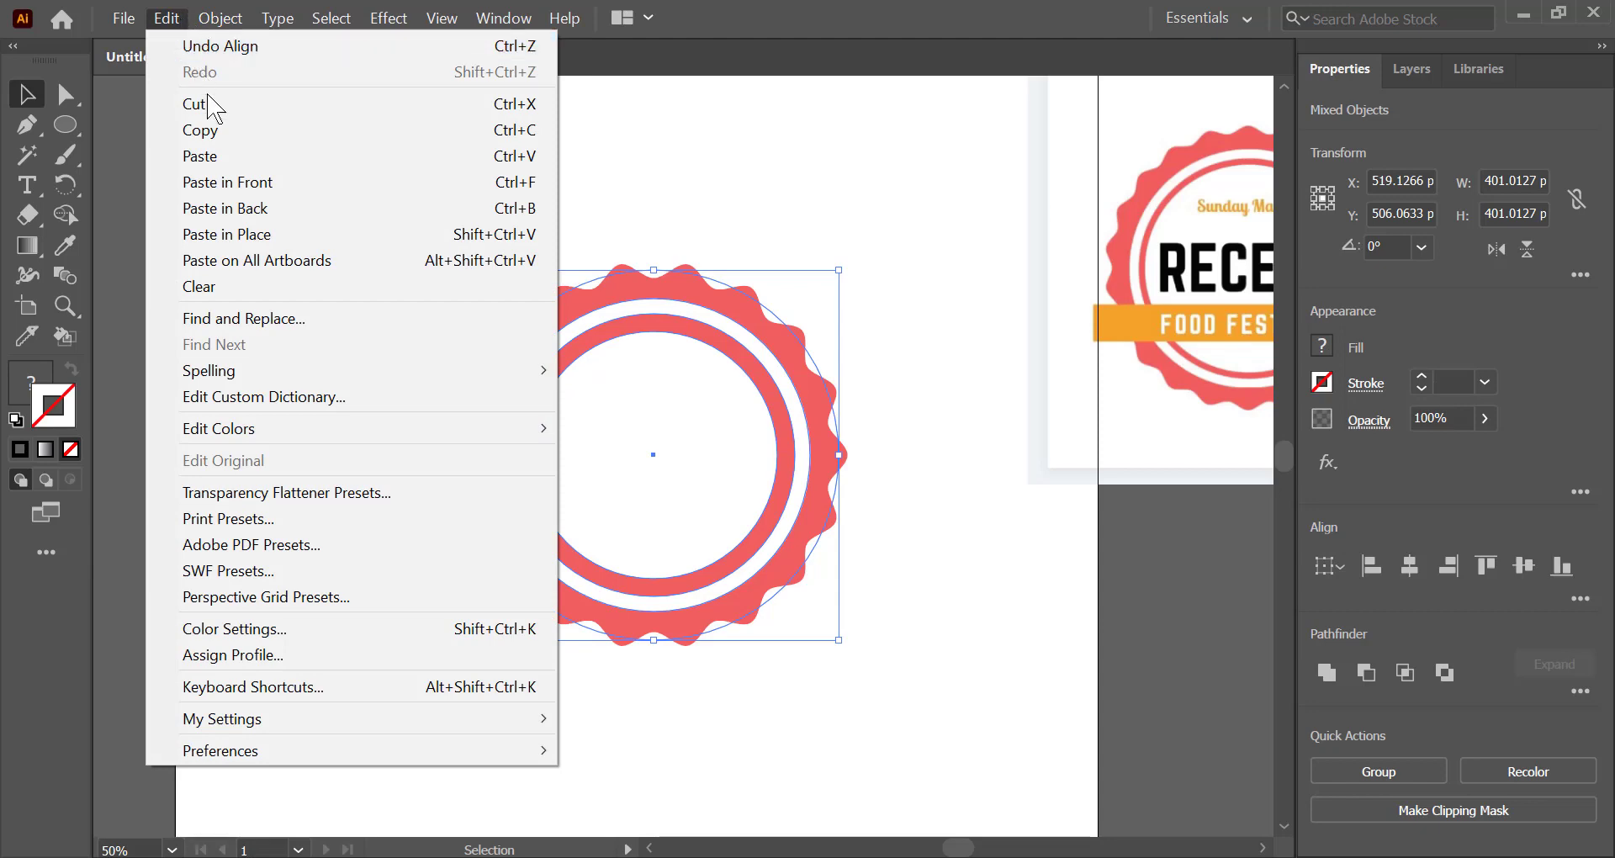
left_click(211, 15)
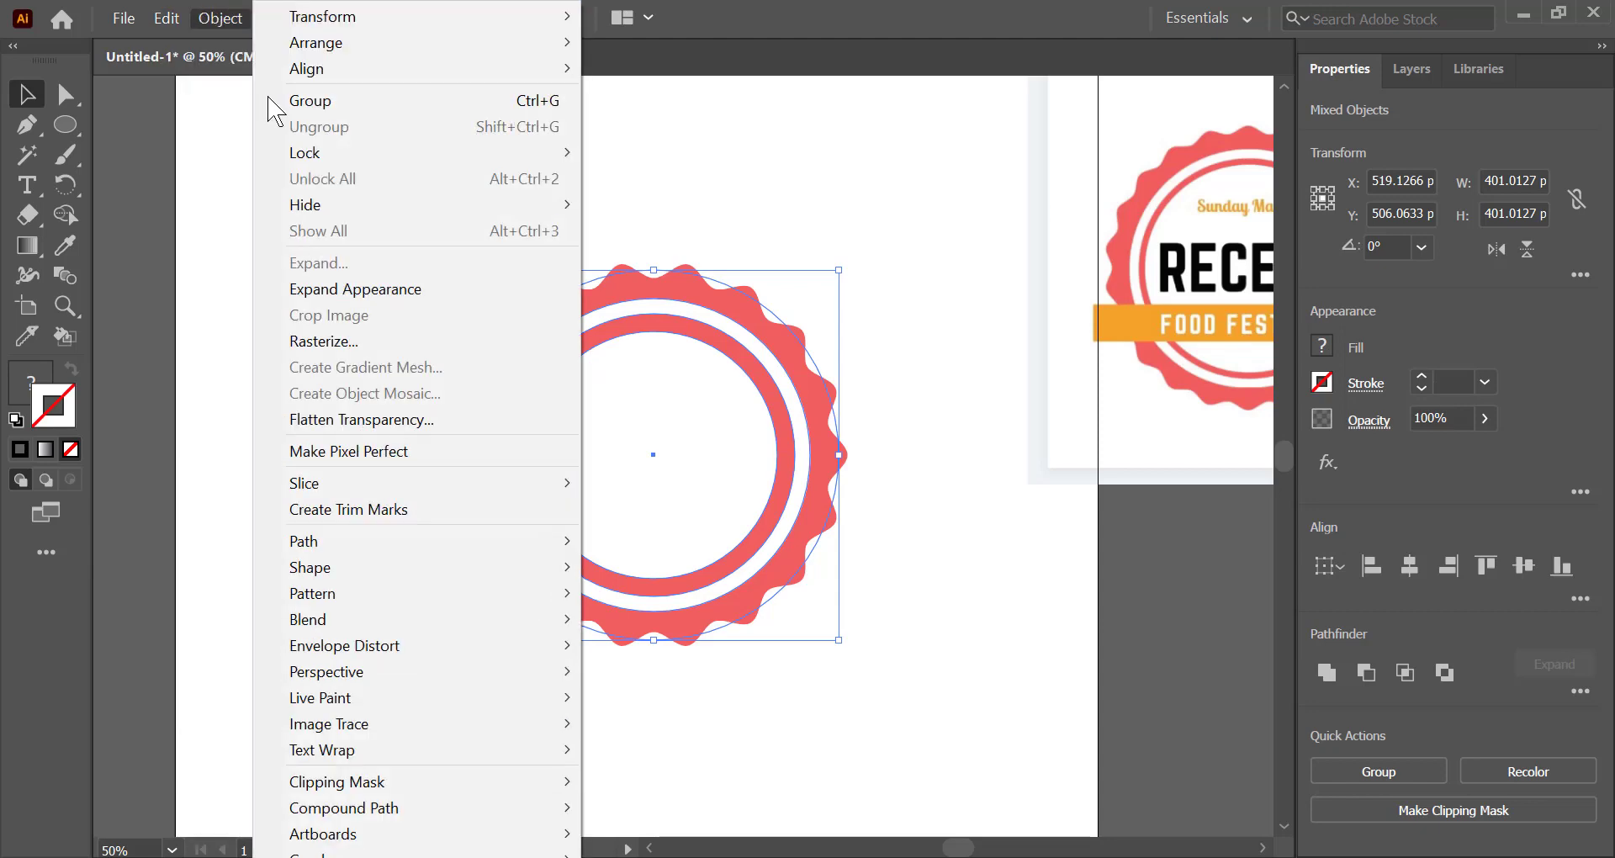
left_click(604, 140)
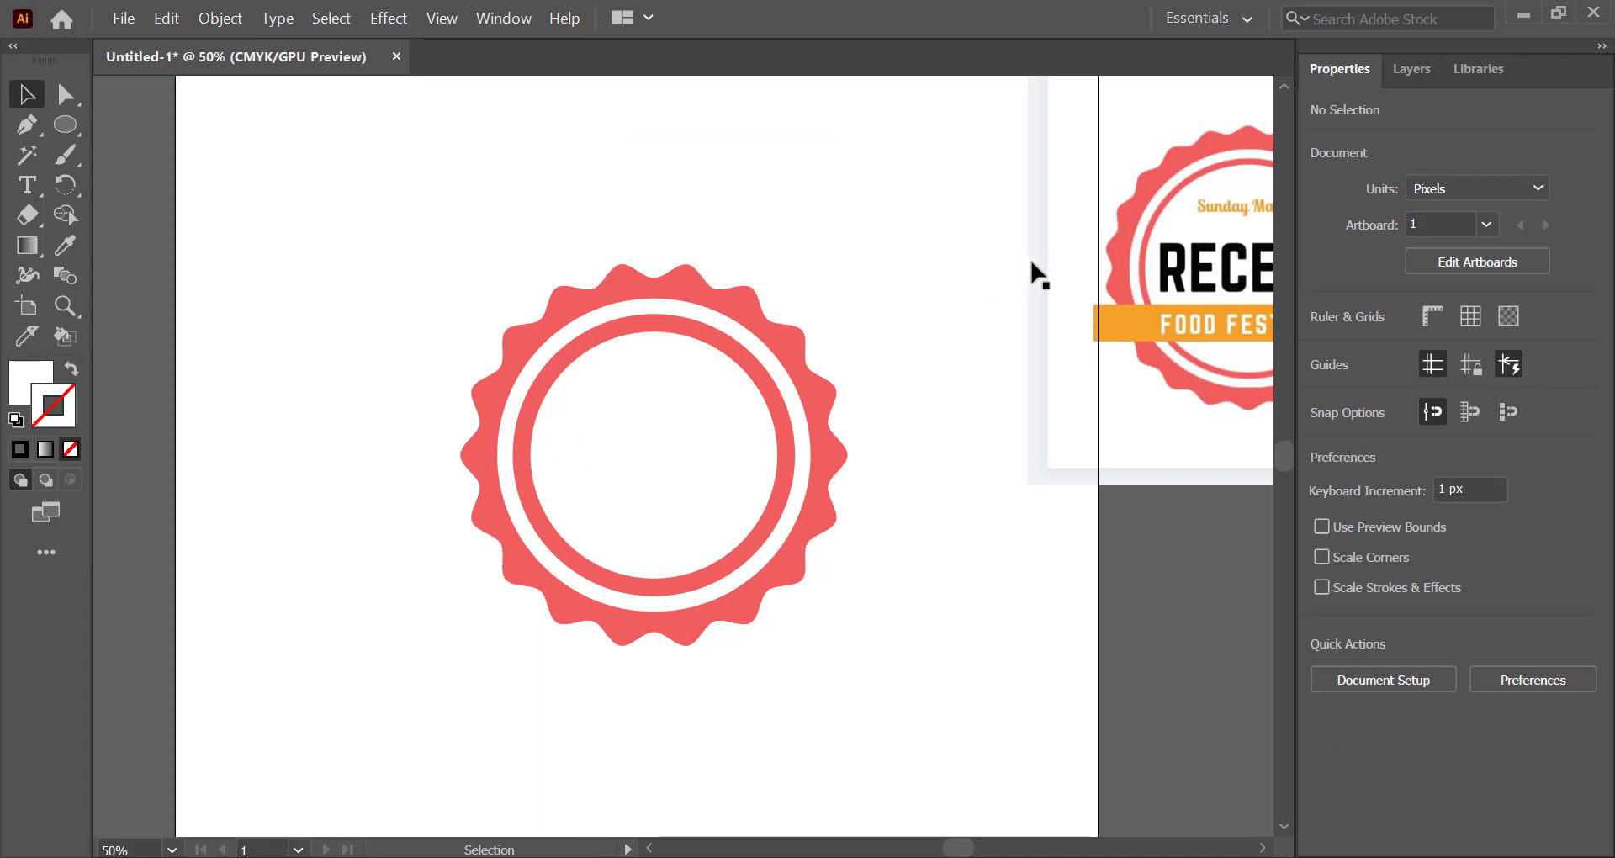
Move the RECESS reference image lower so it is fully visible beside the badge
double_click(1111, 286)
double_click(767, 402)
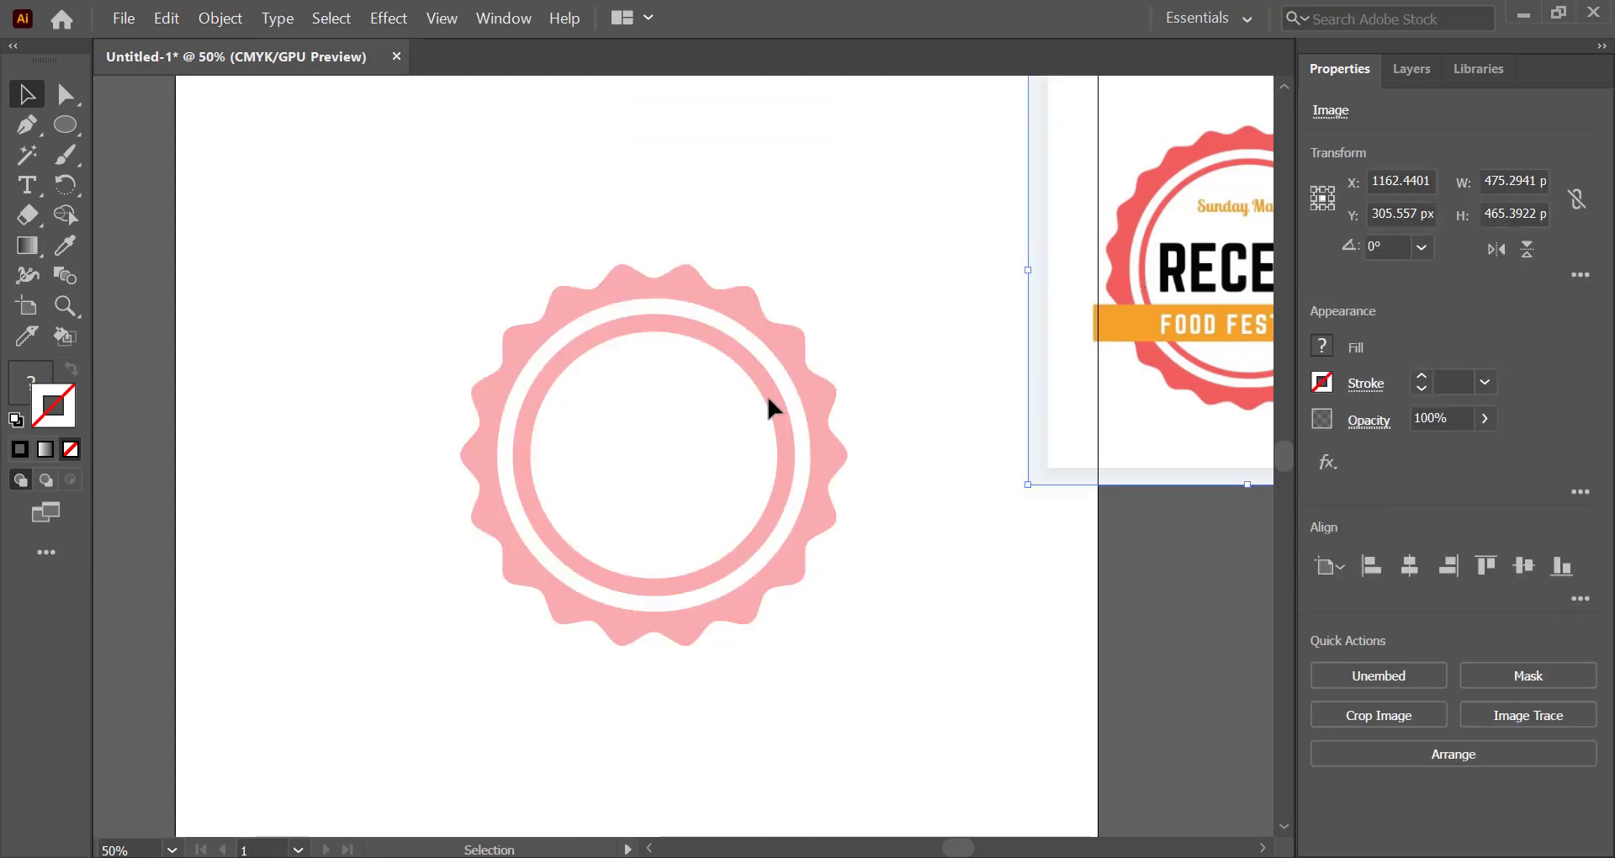
mouse_move(1201, 373)
left_mouse_down()
mouse_move(1091, 469)
mouse_move(1200, 428)
left_mouse_up()
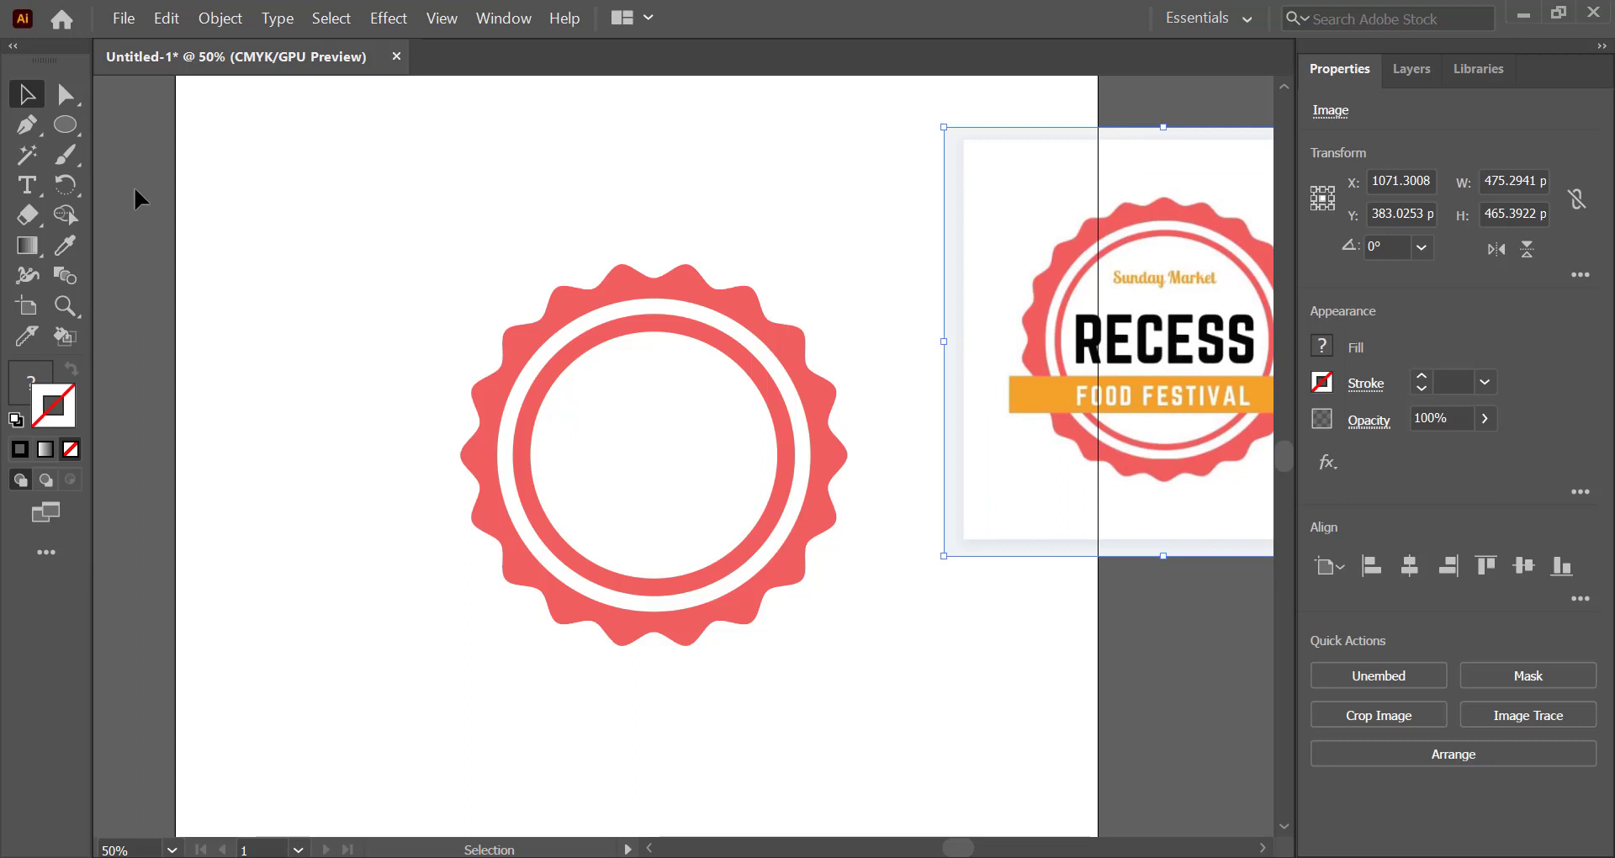
left_click_drag(65, 123, 135, 116)
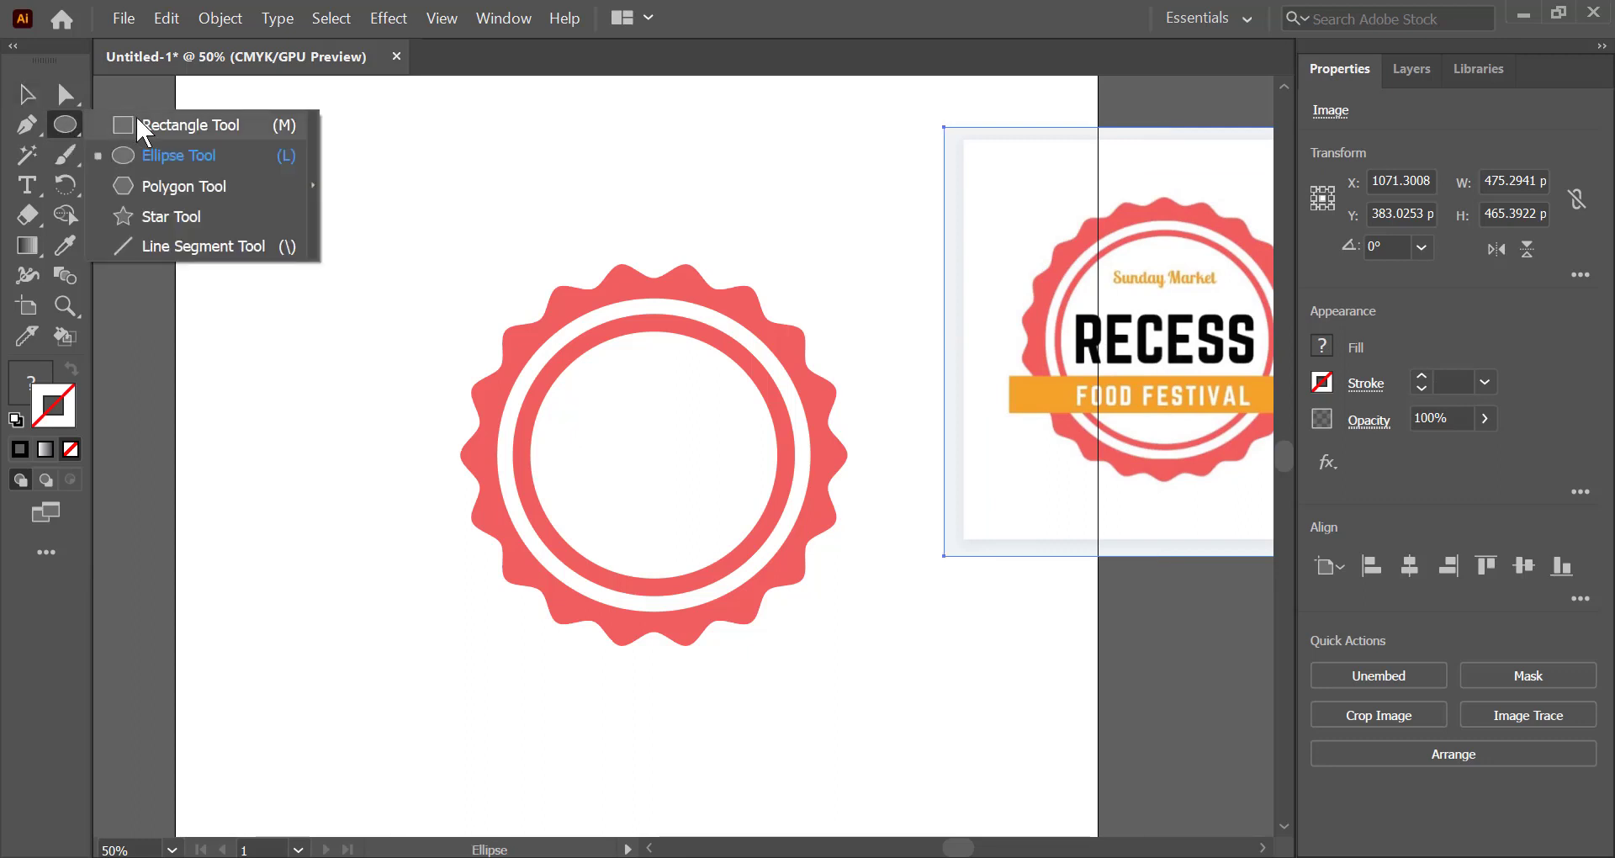
Draw a long thin bar across the badge's lower half and colour it orange from the reference banner
left_click_drag(449, 493, 851, 535)
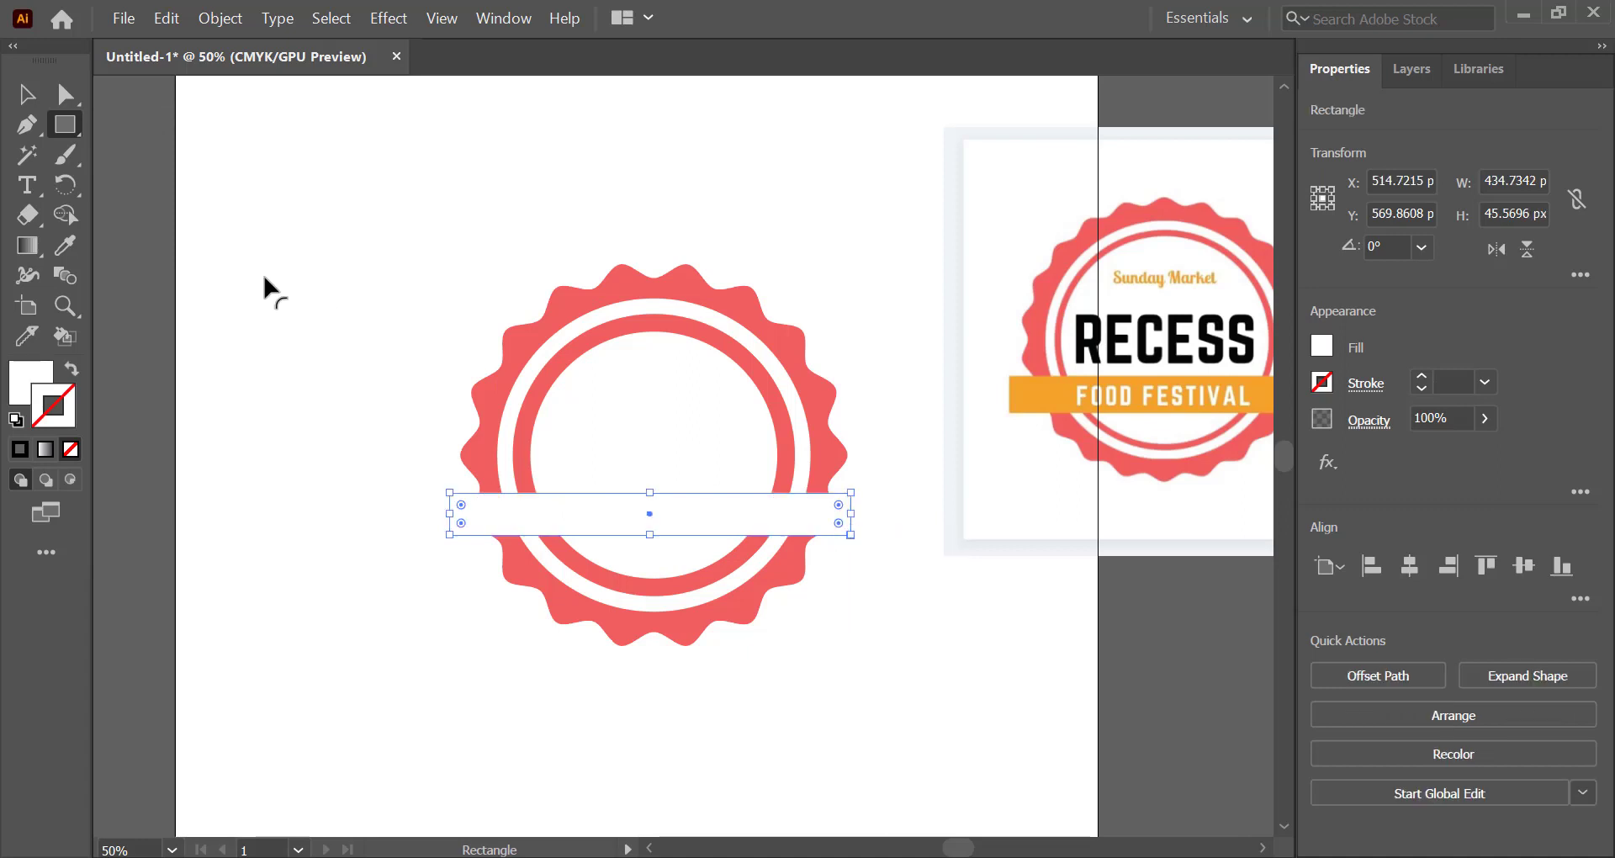
left_click(27, 94)
left_click_drag(695, 513, 696, 531)
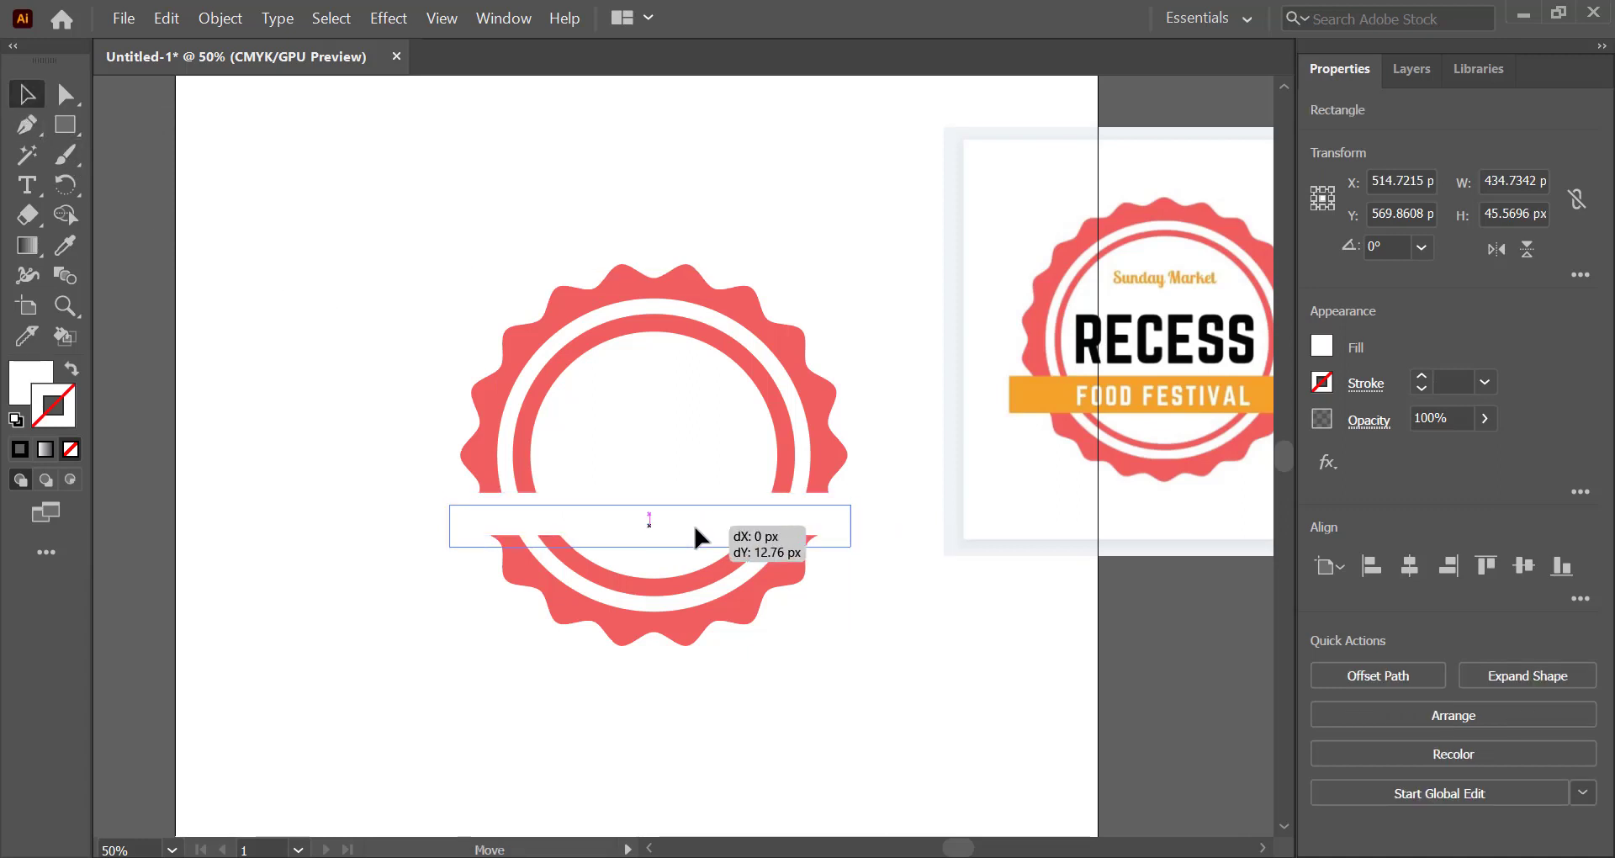
left_click(64, 245)
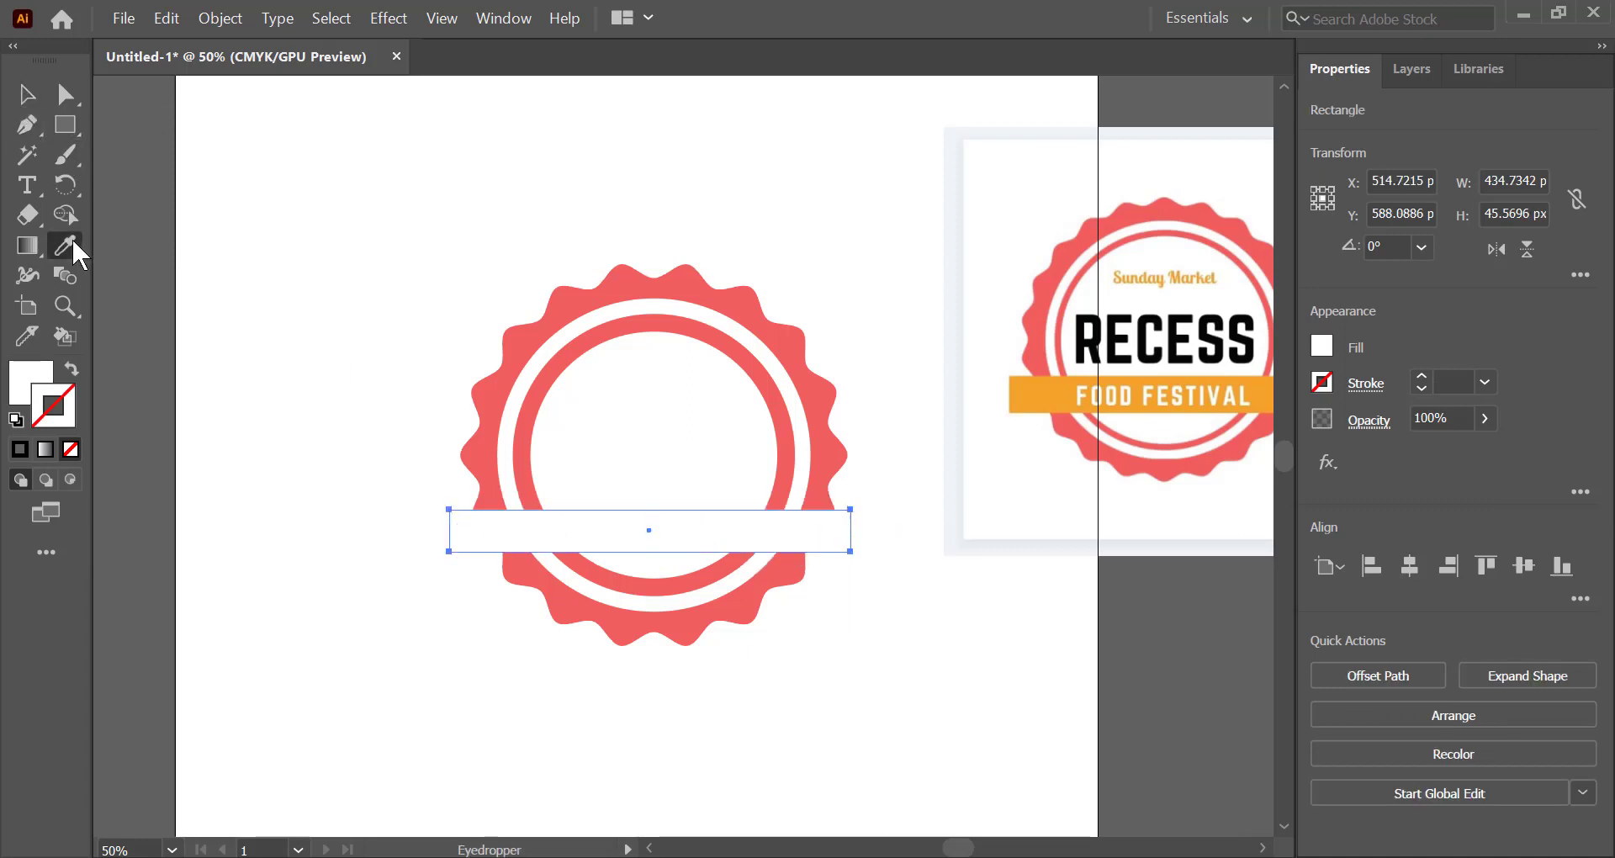
left_click(1064, 386)
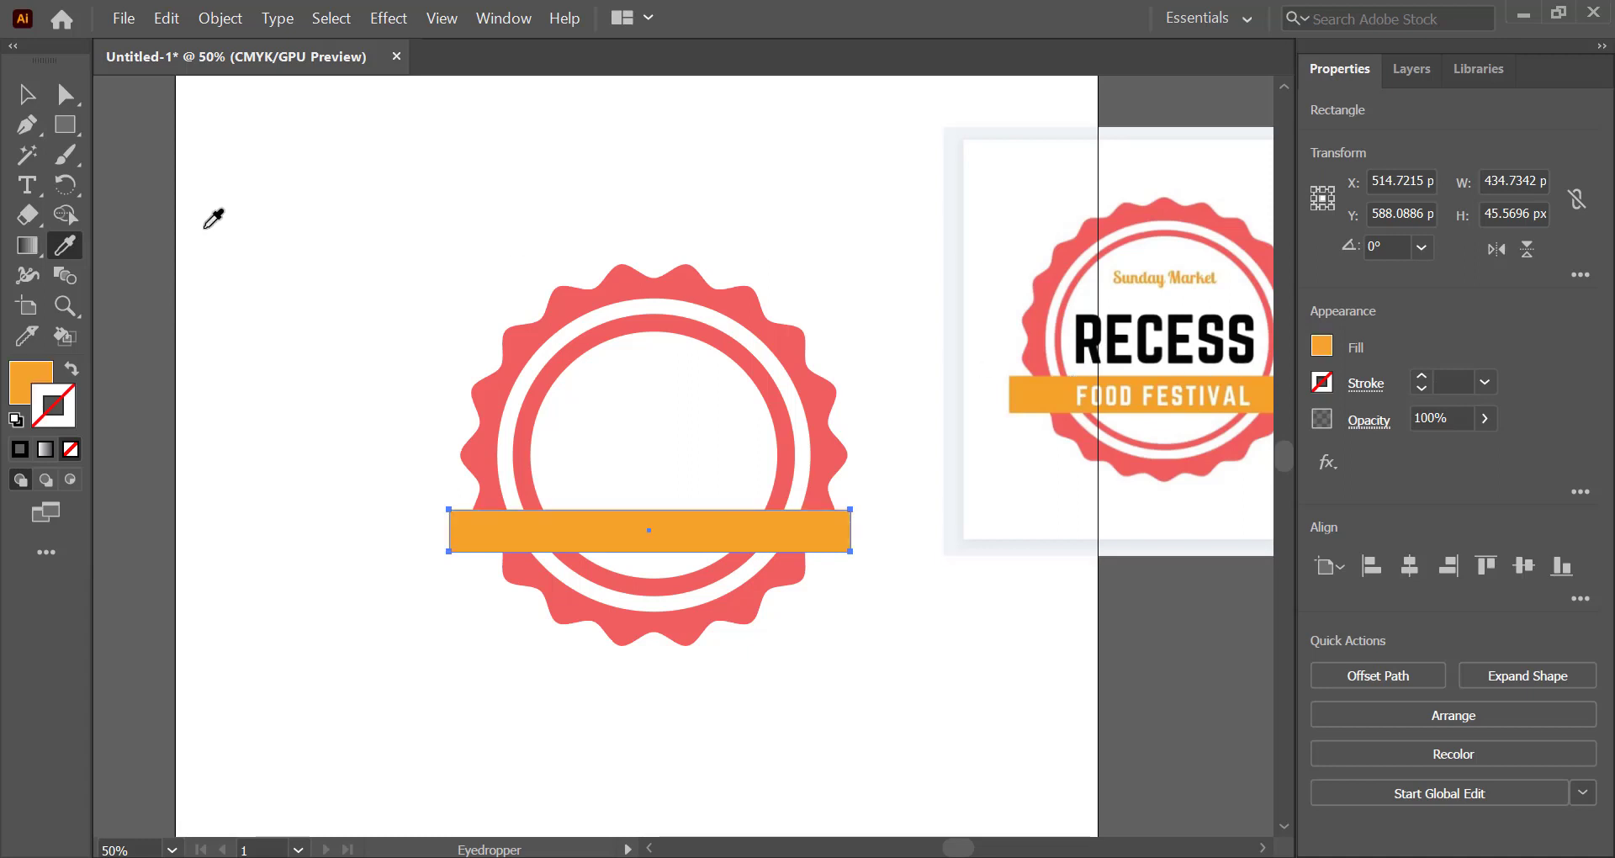
left_click(25, 94)
Try aligning the orange bar with the reference image, then undo it
left_click(252, 240)
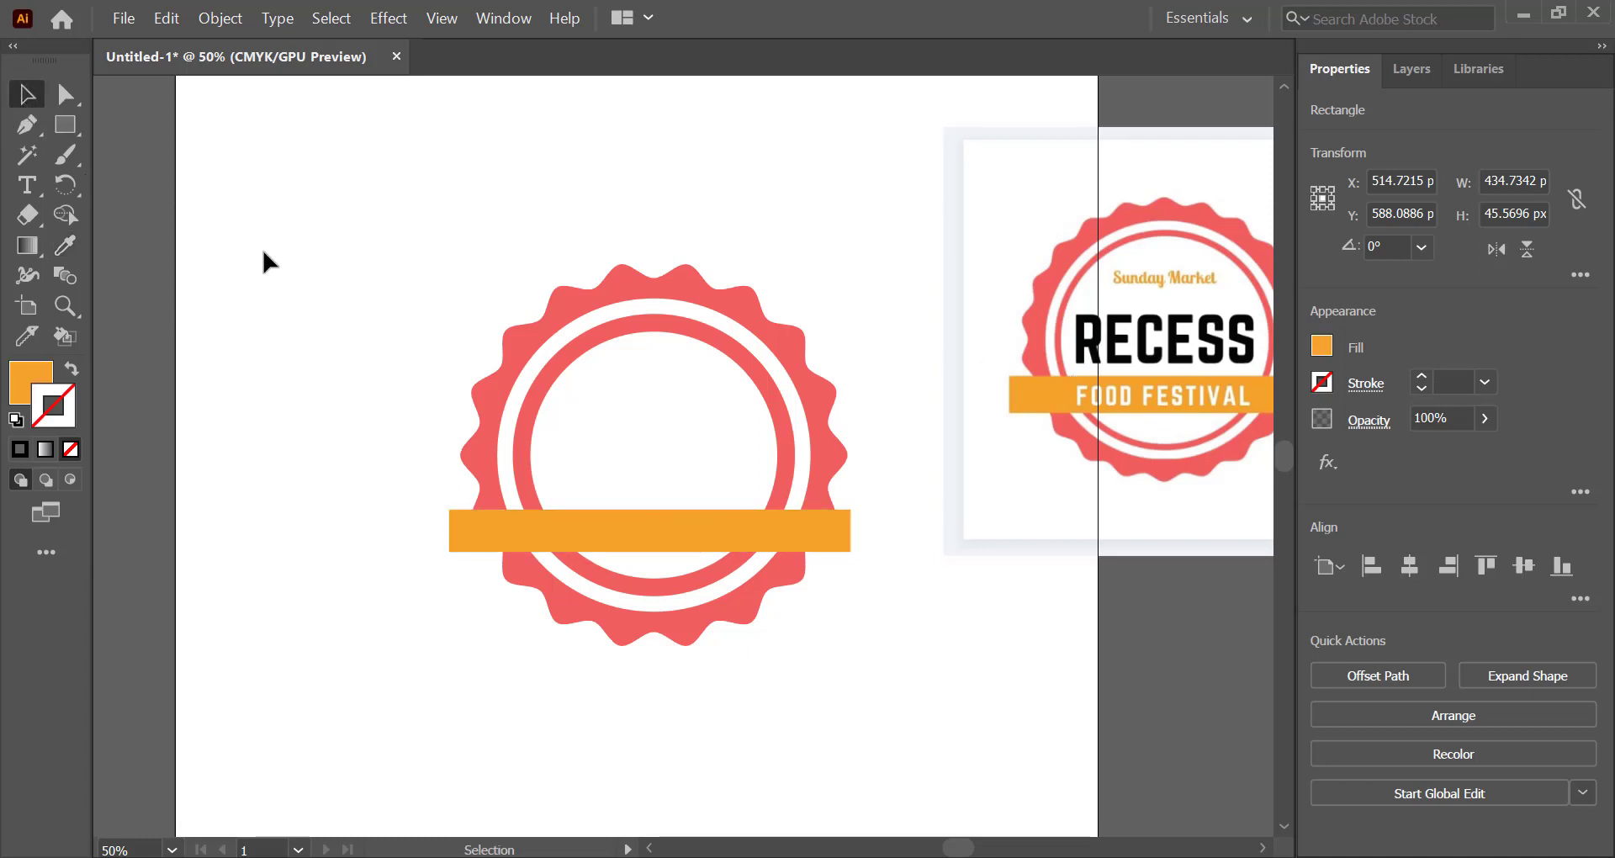
left_click_drag(326, 286, 961, 680)
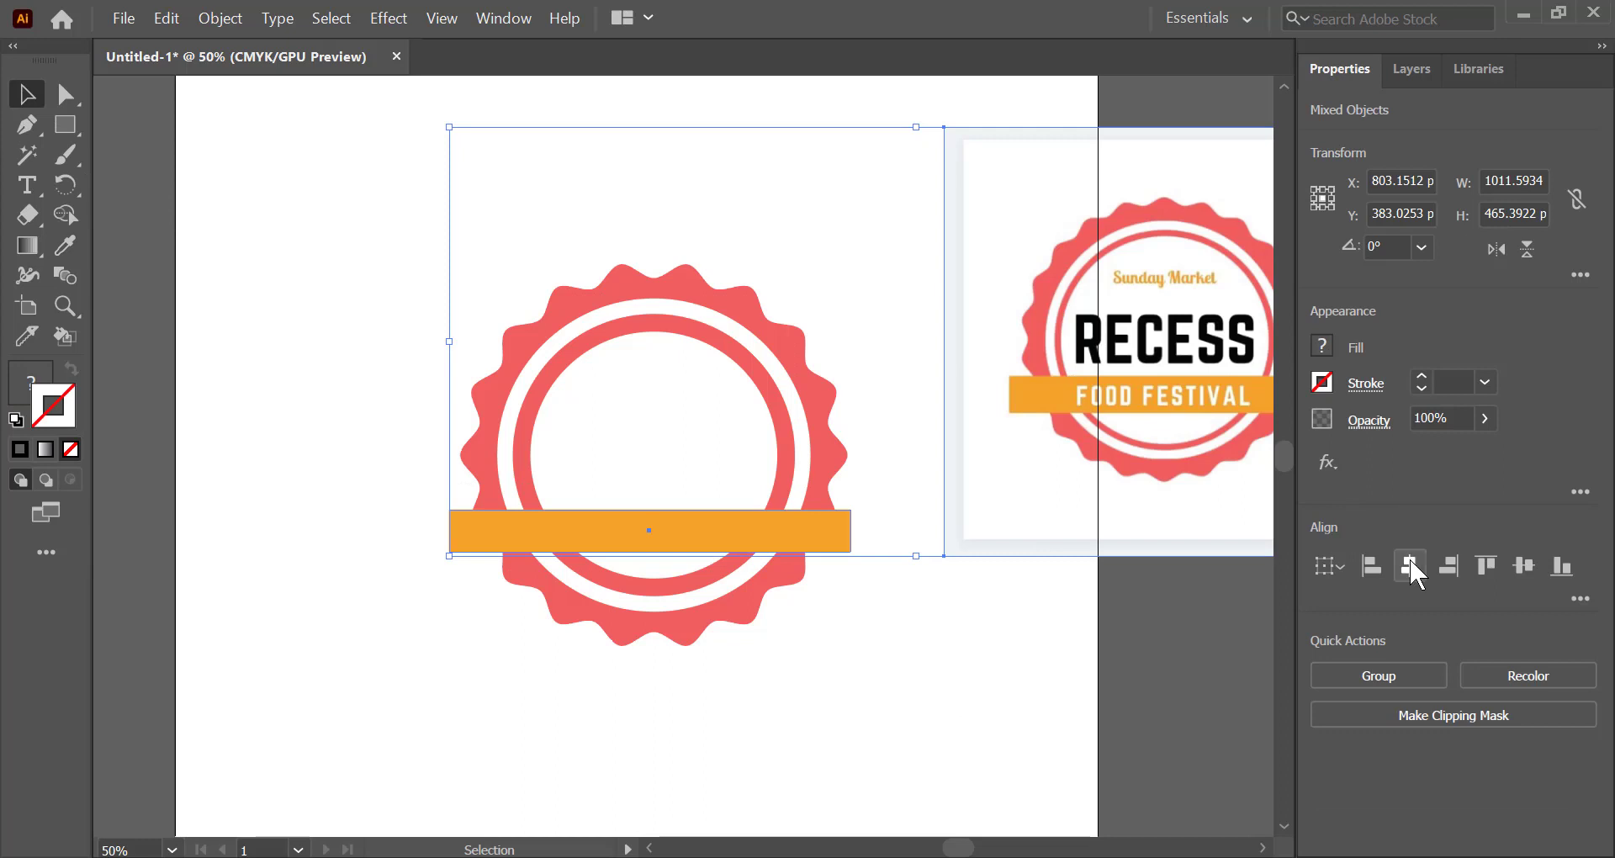
left_click(1411, 560)
key("ctrl+z")
left_click(1102, 642)
left_click_drag(533, 350, 761, 703)
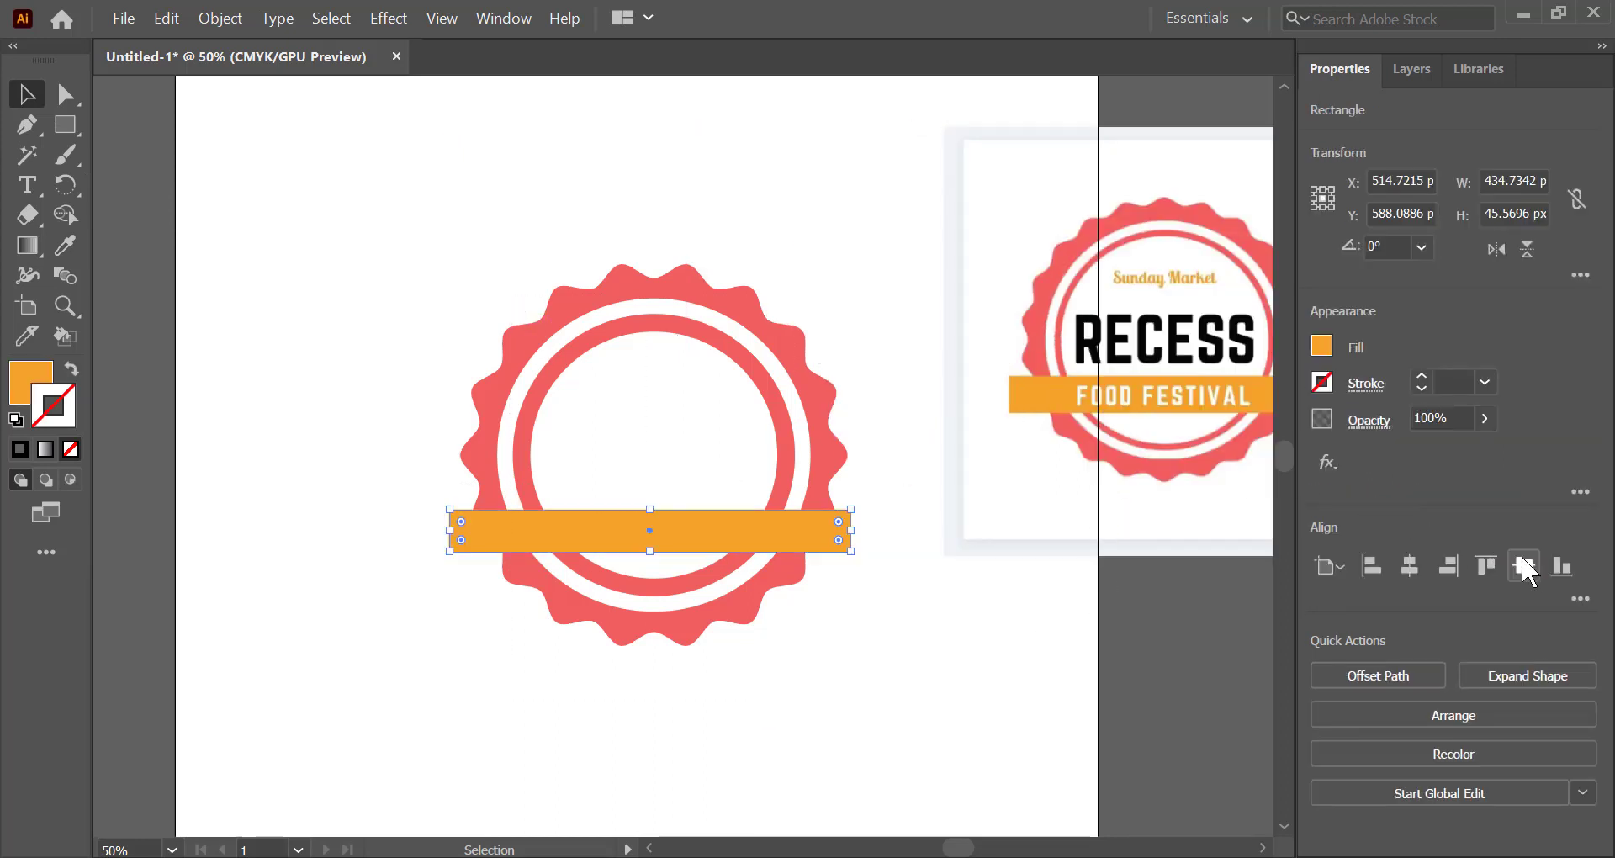
Centre the orange bar horizontally on the badge, undoing the vertical centring
left_click(1524, 564)
left_click(1409, 565)
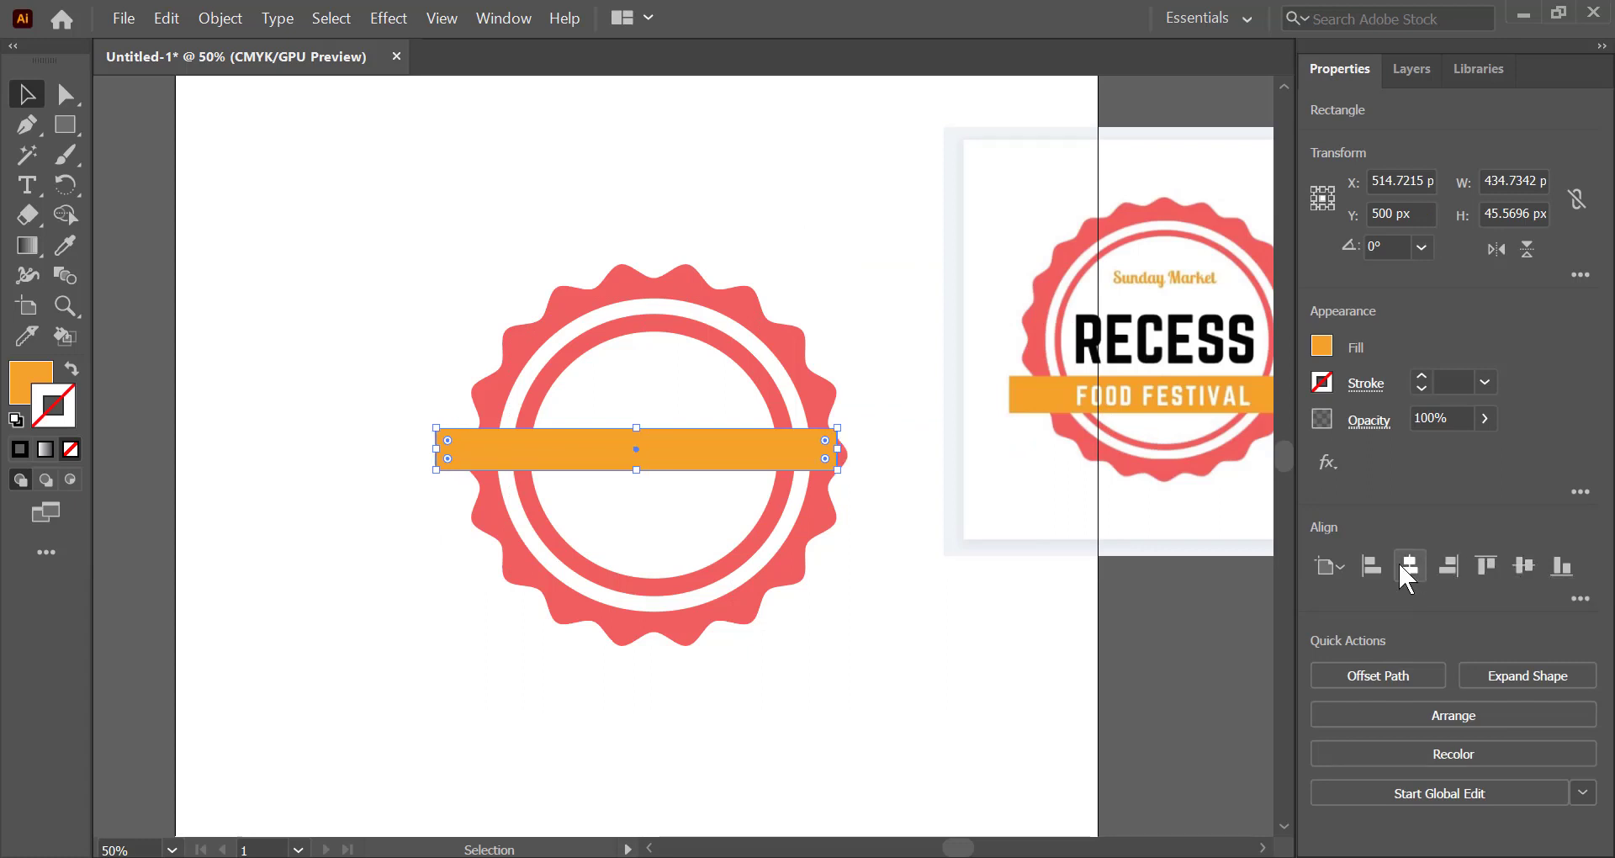
key("ctrl+z")
key("ctrl+z")
left_click(1519, 569)
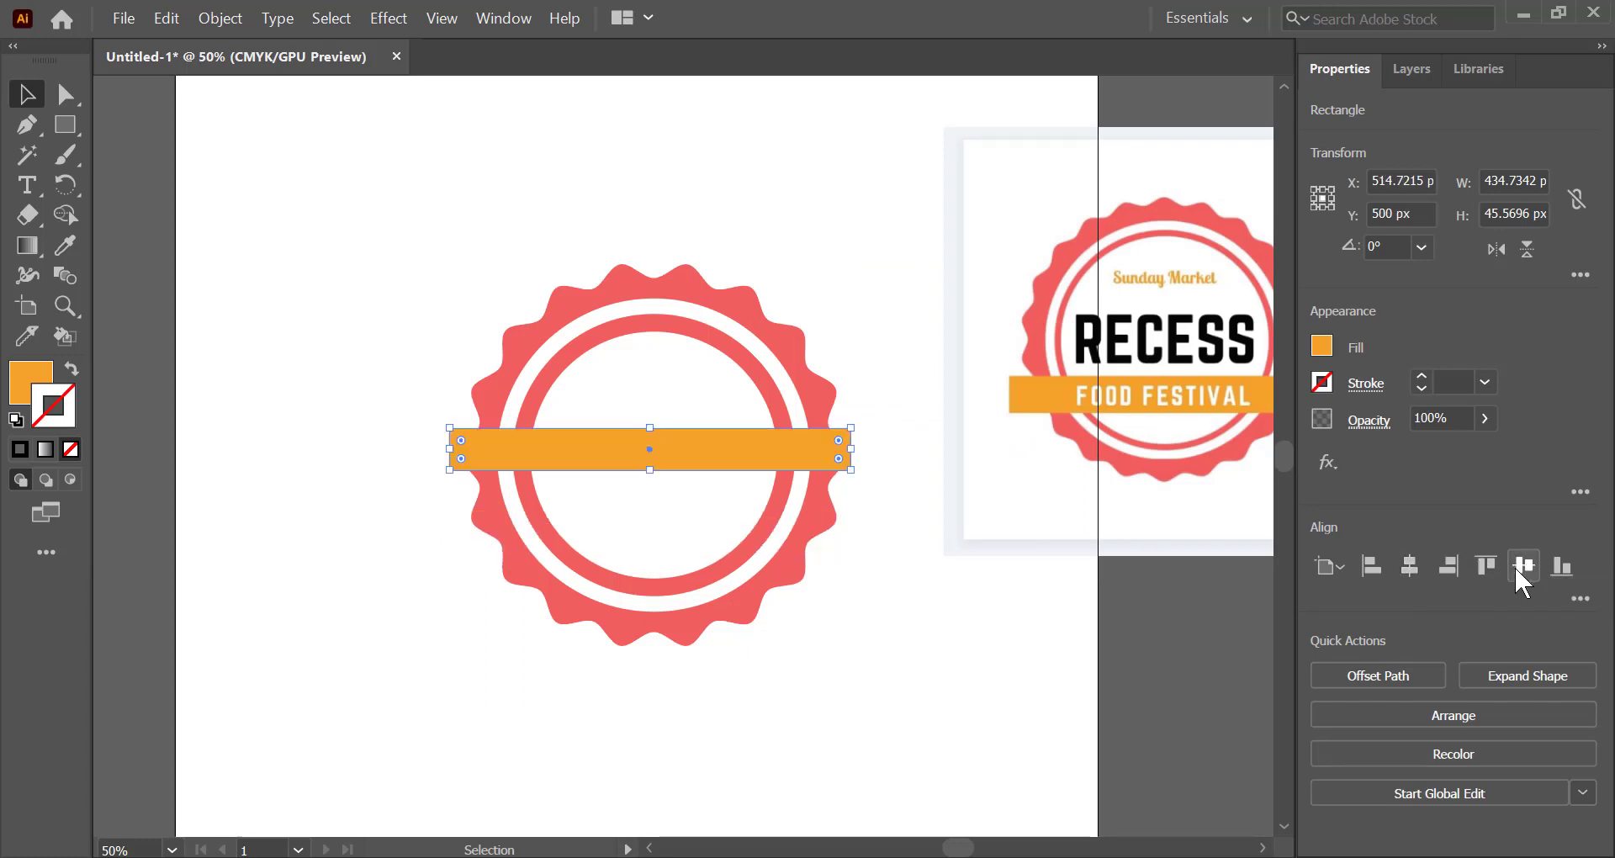
key("ctrl+z")
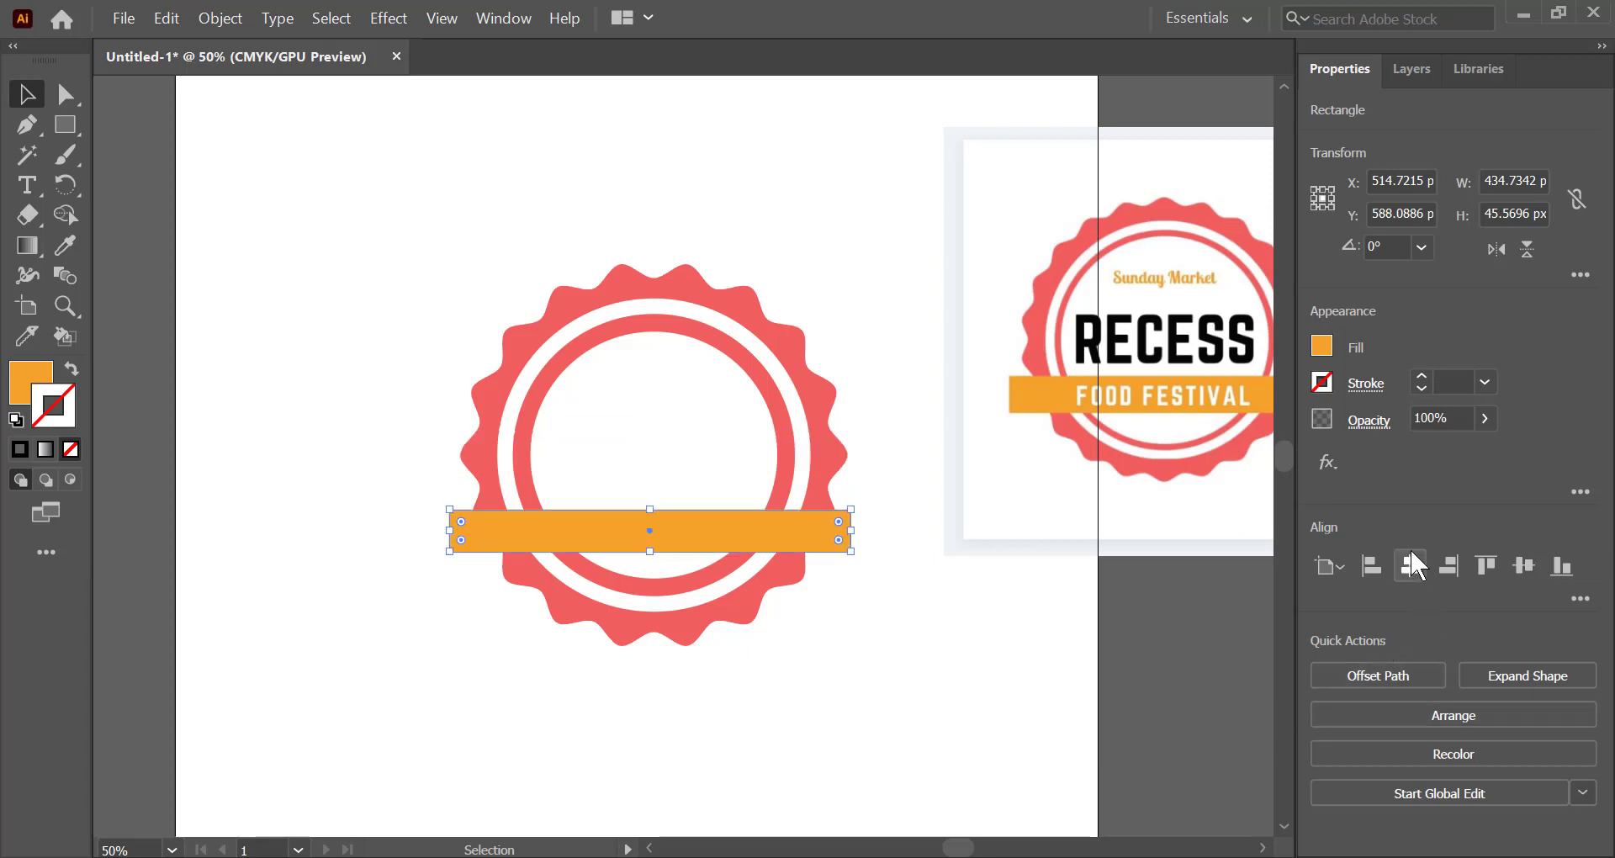
left_click(1414, 565)
left_click(757, 682)
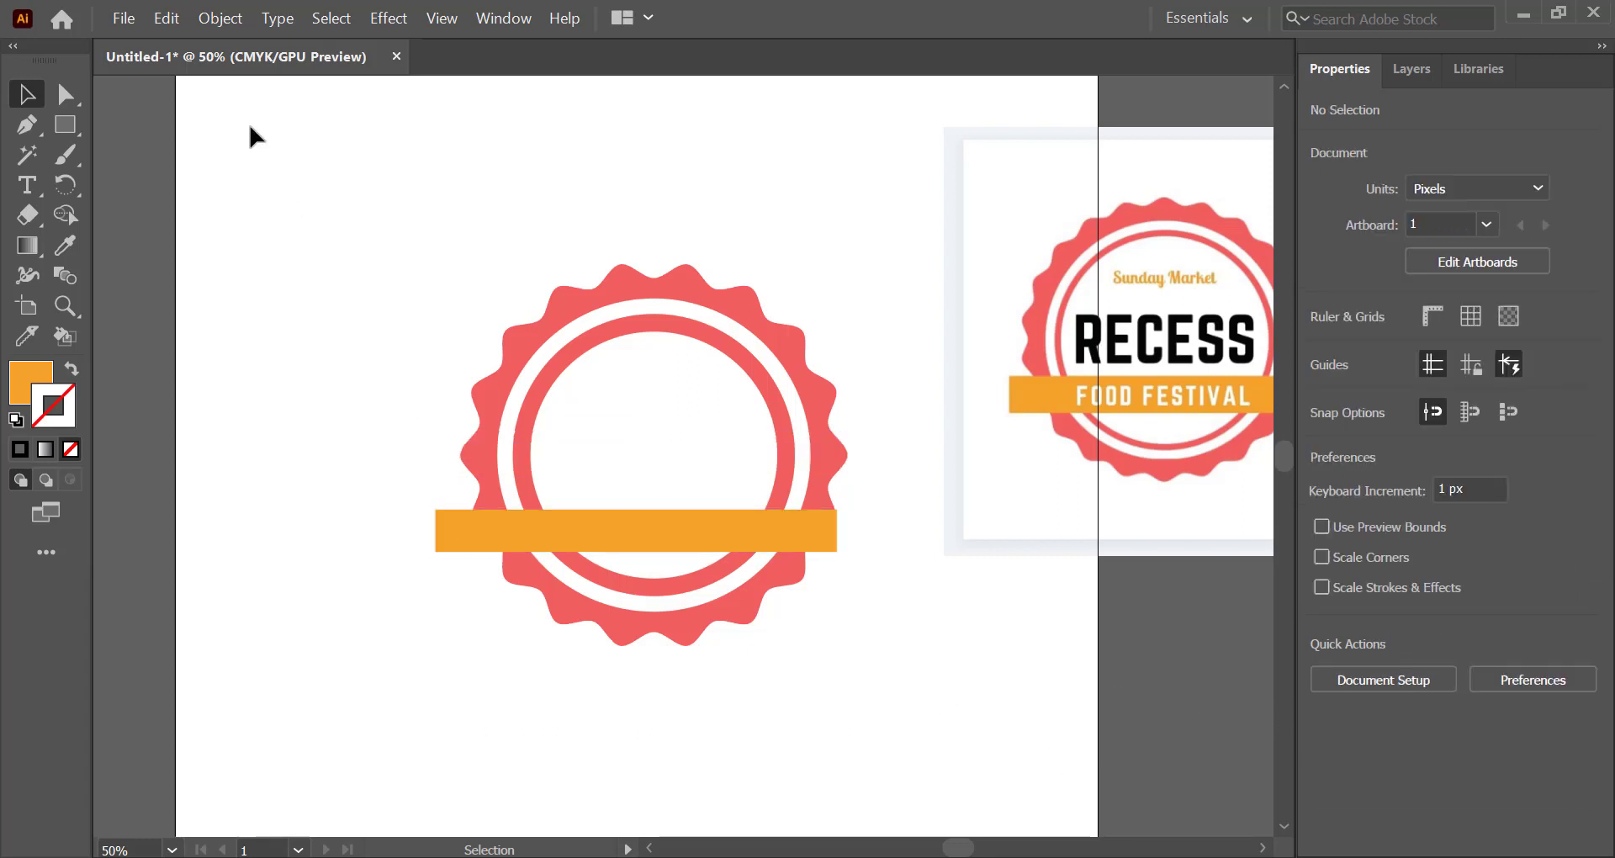
Unlock and group the badge circles, then centre badge and bar horizontally
left_click(220, 18)
left_click(332, 172)
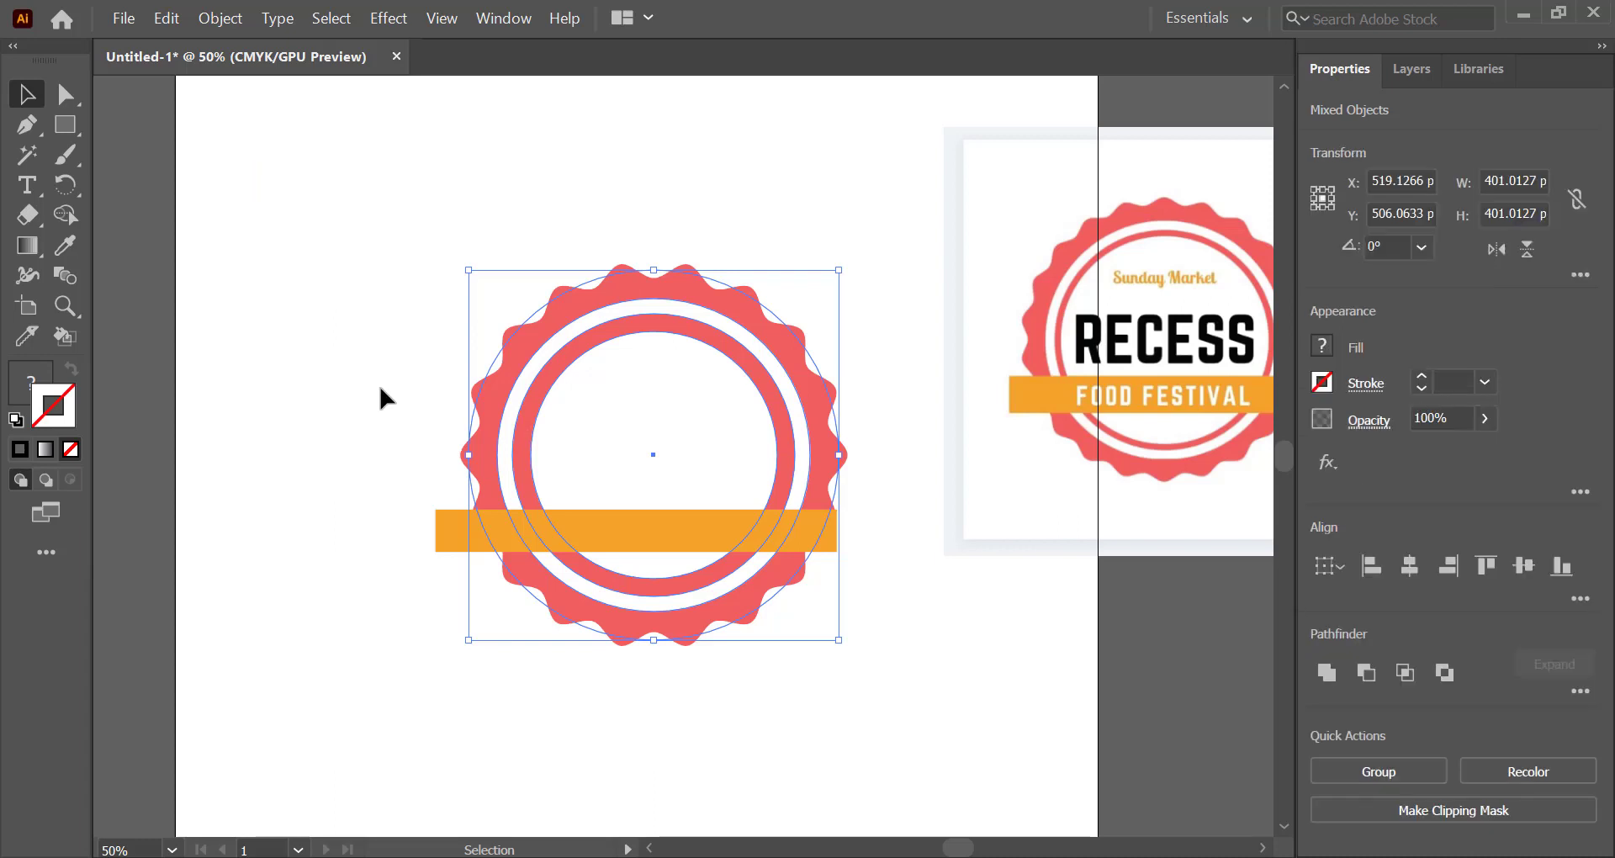
left_click_drag(415, 304, 639, 392)
key("ctrl+g")
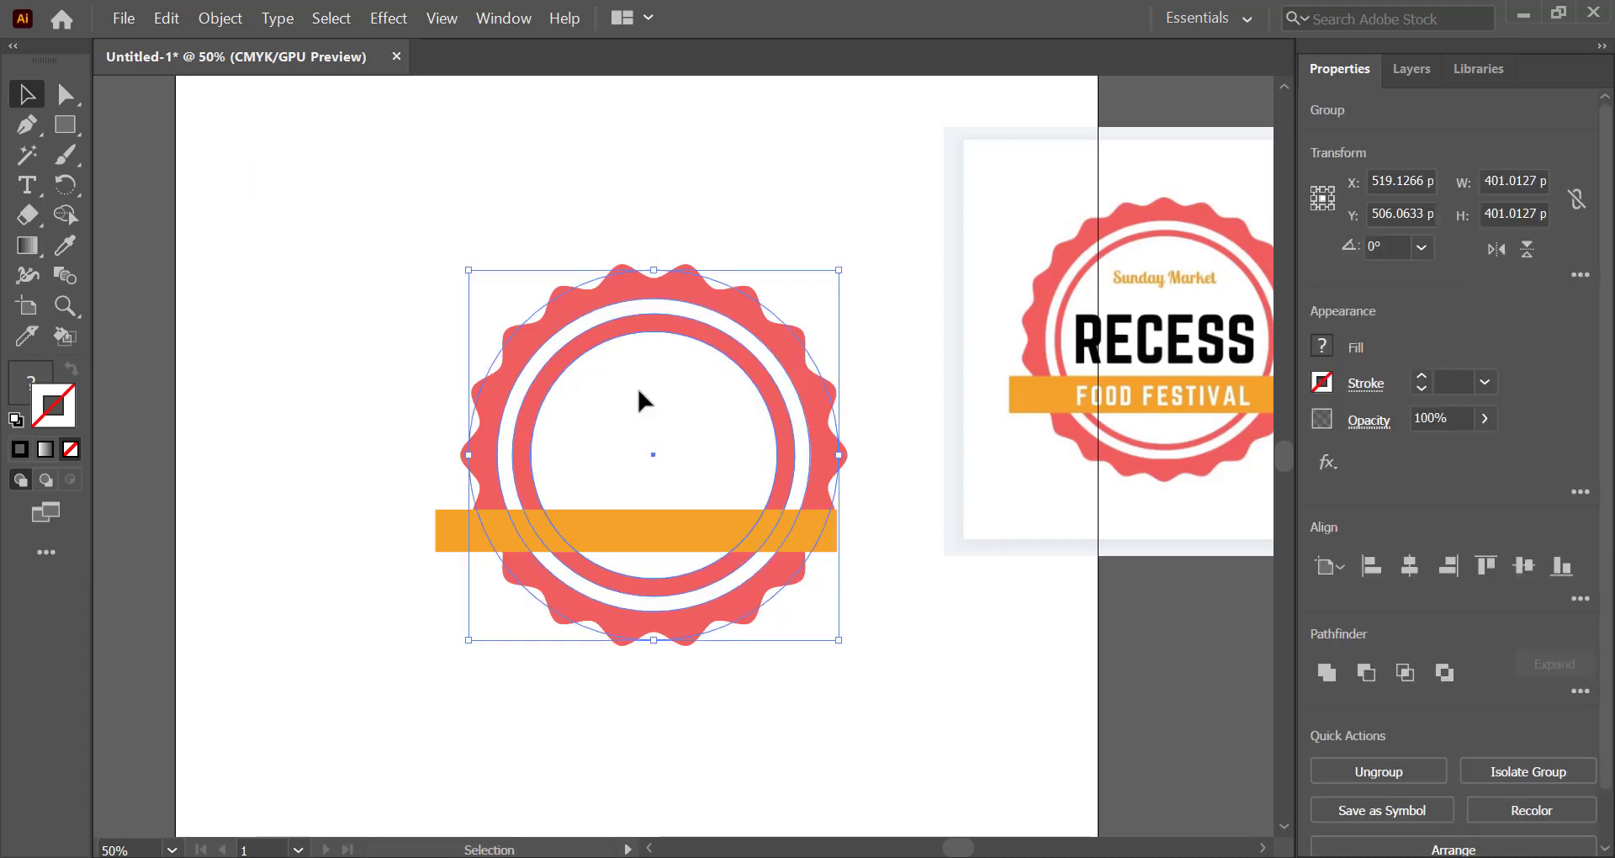
left_click(378, 505)
left_click_drag(370, 517, 559, 552)
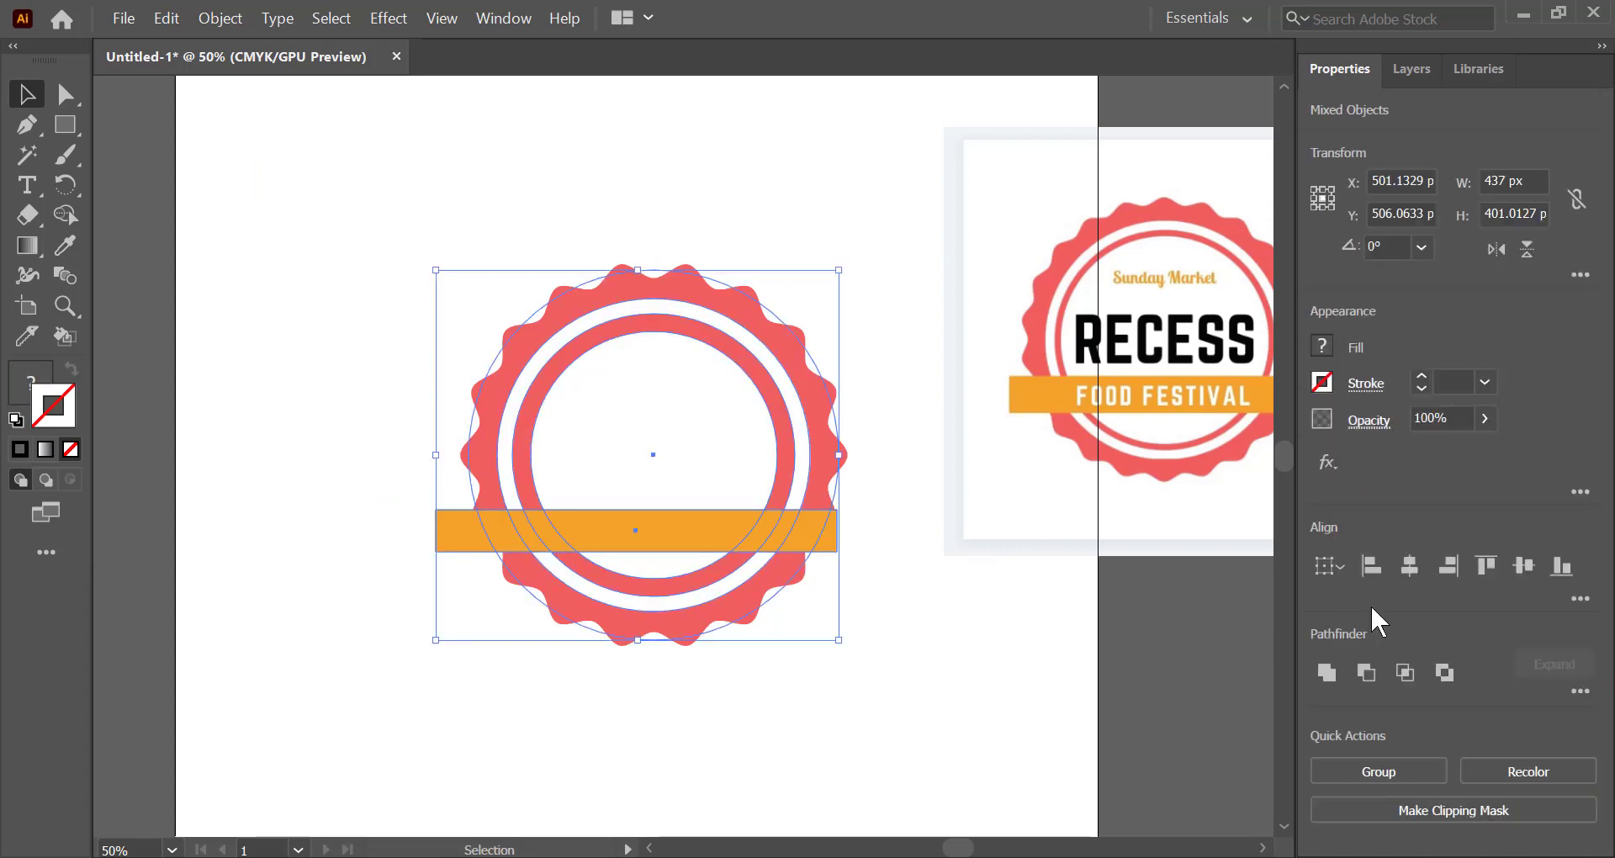
left_click(1410, 566)
Stretch the orange bar slightly wider to about 457.81 × 47.99 px
left_click(818, 814)
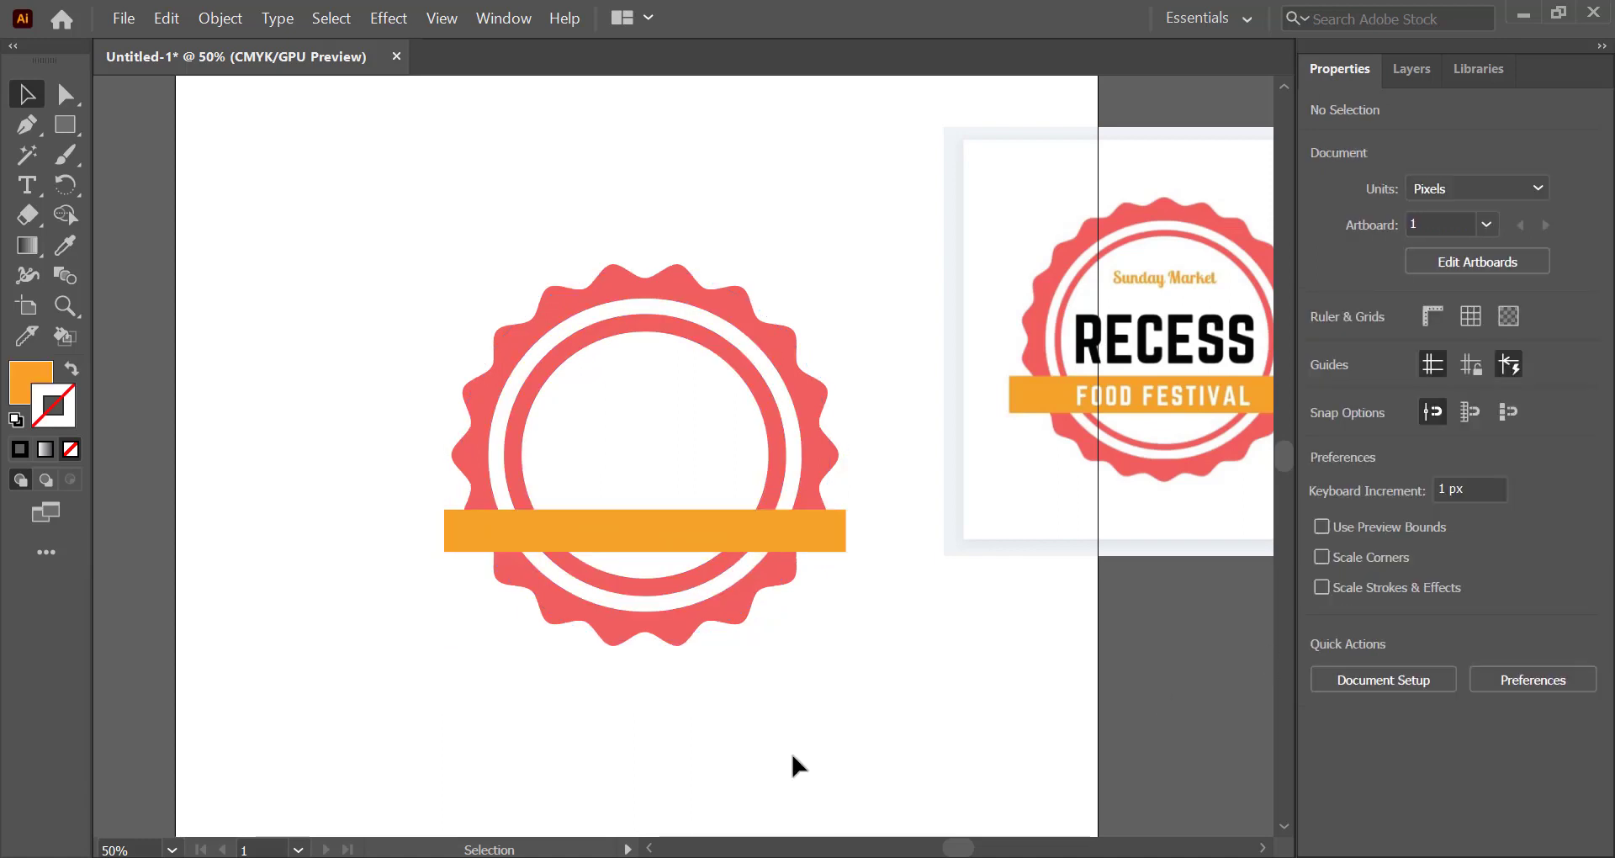
left_click(710, 535)
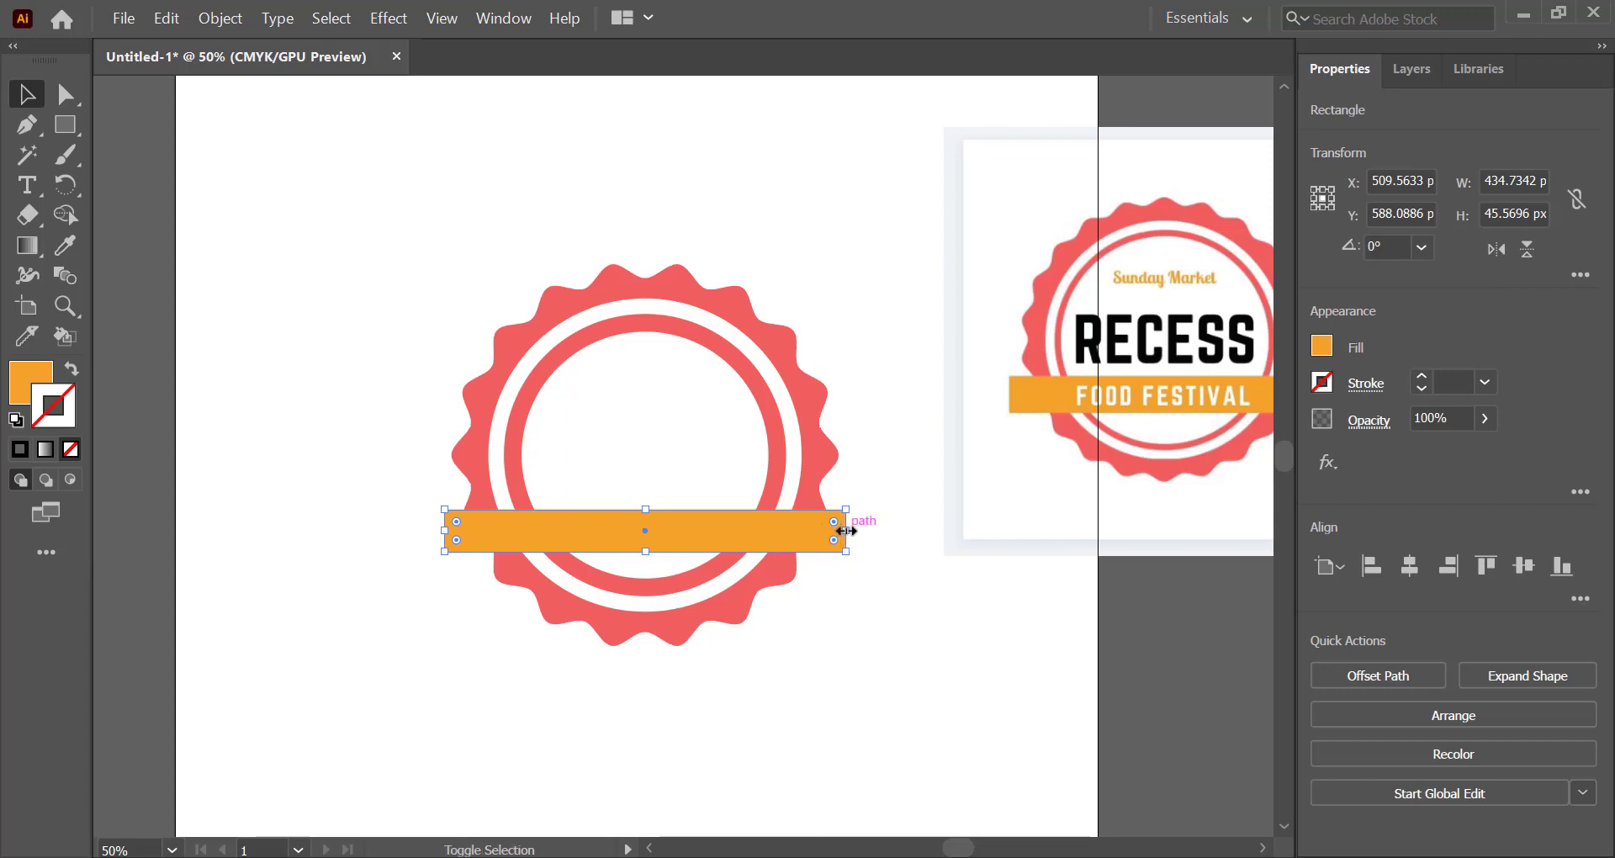
left_click_drag(847, 531, 857, 531)
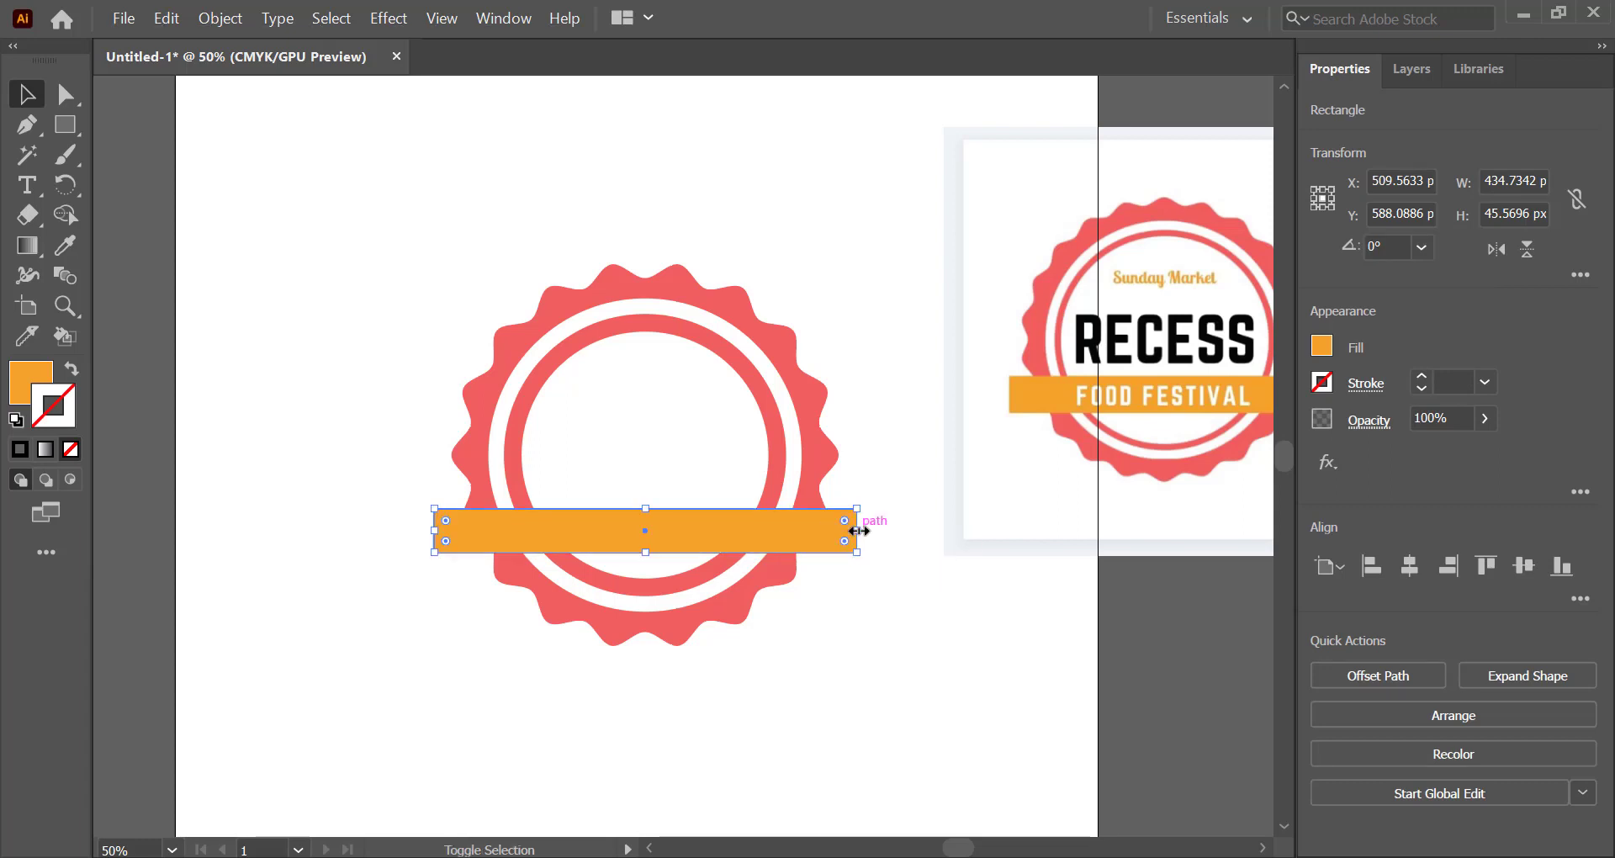
left_click(902, 660)
left_click(722, 524)
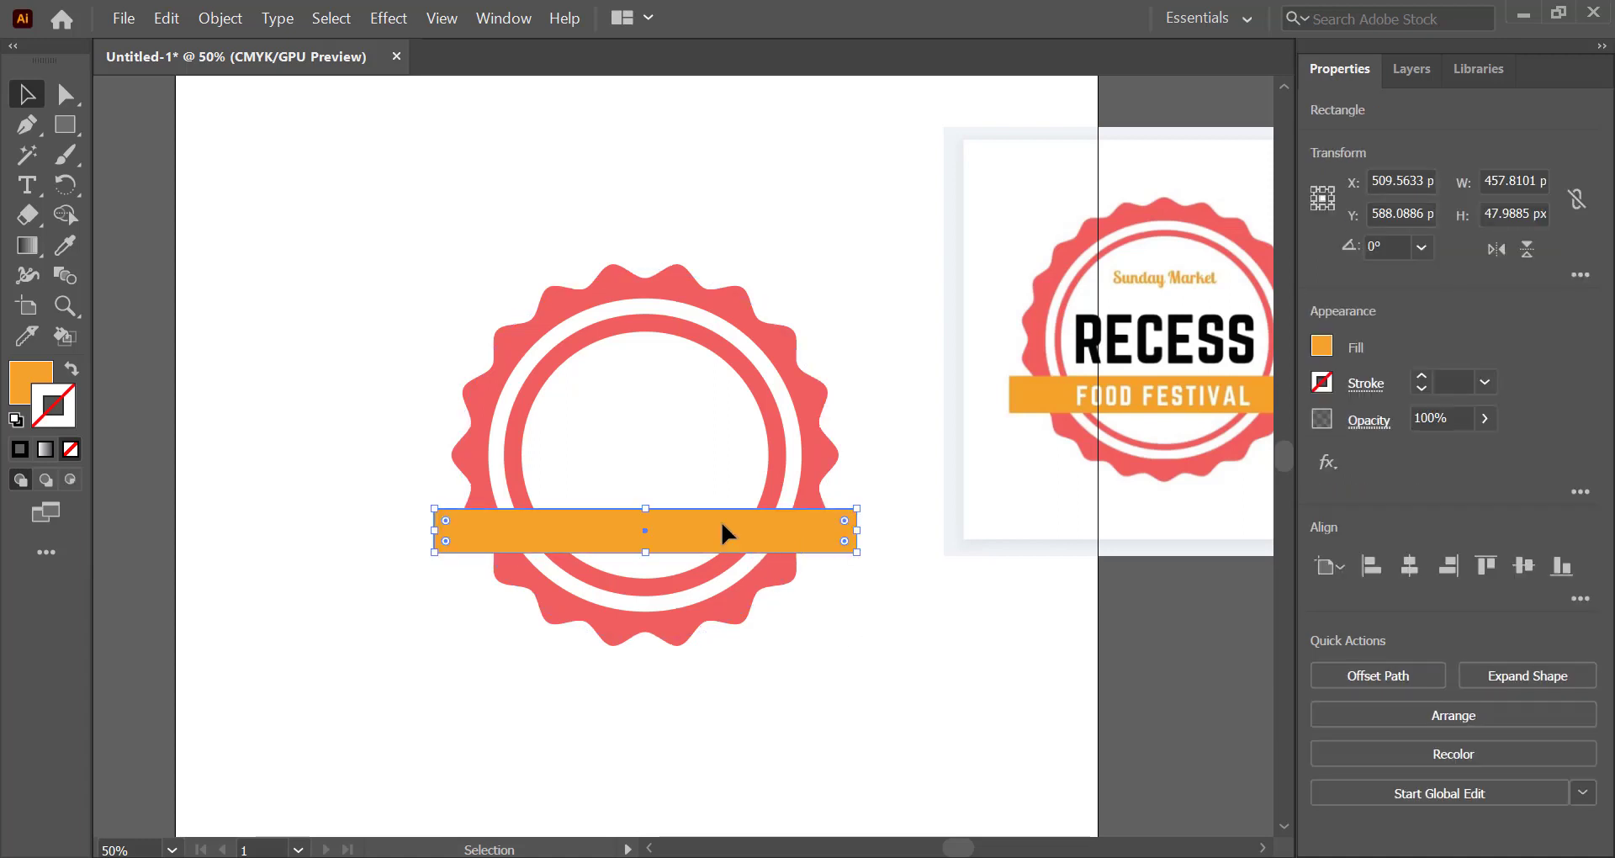
left_click(883, 651)
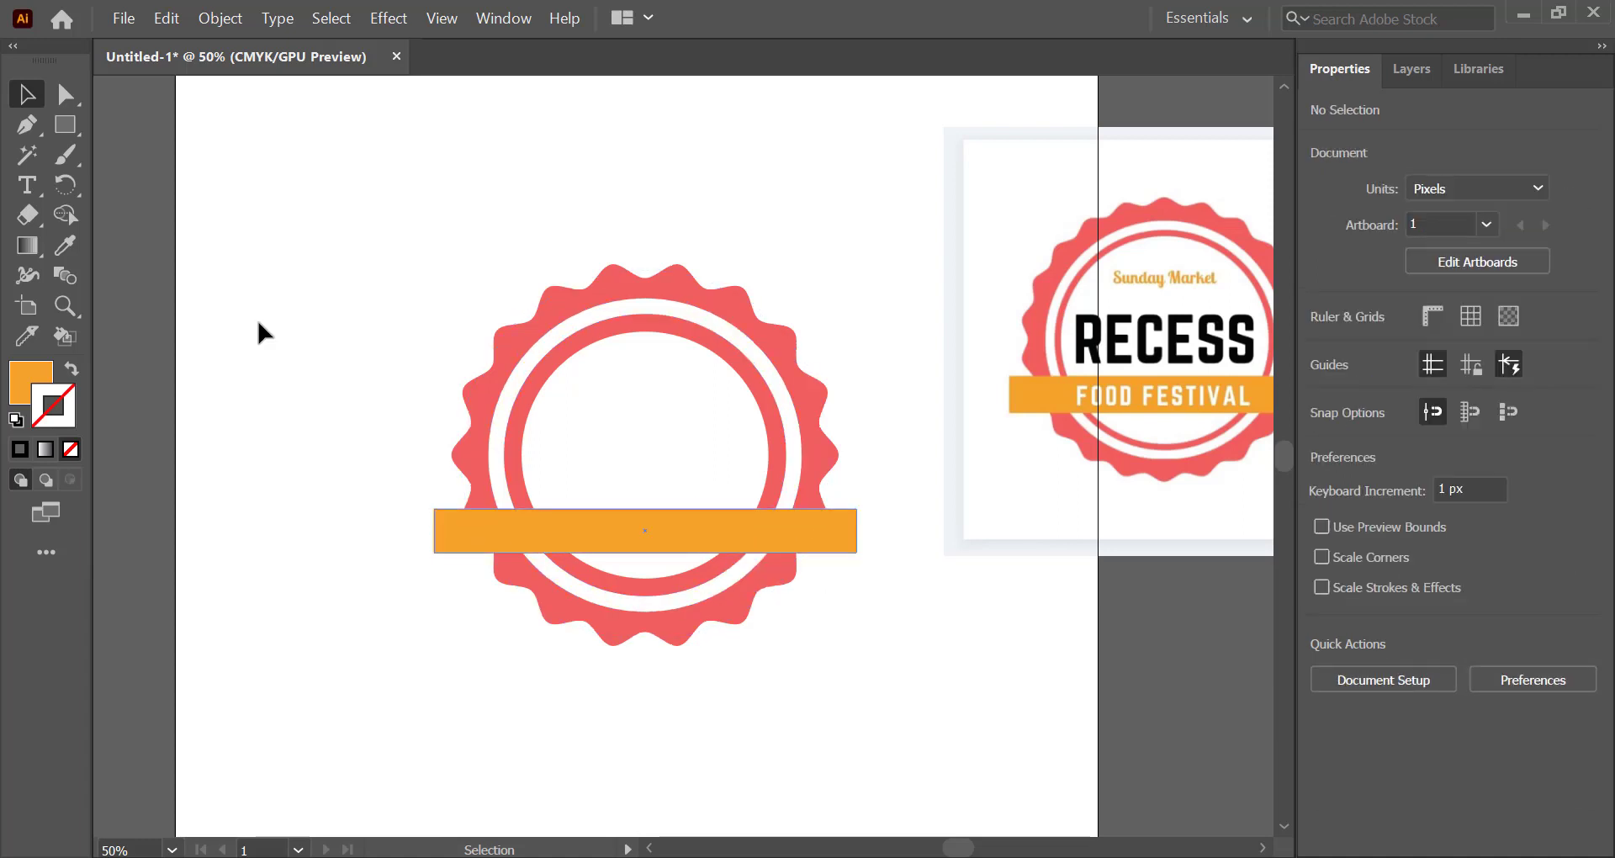
Add a 'Food Festival' text line at the artboard's upper left
left_click(25, 189)
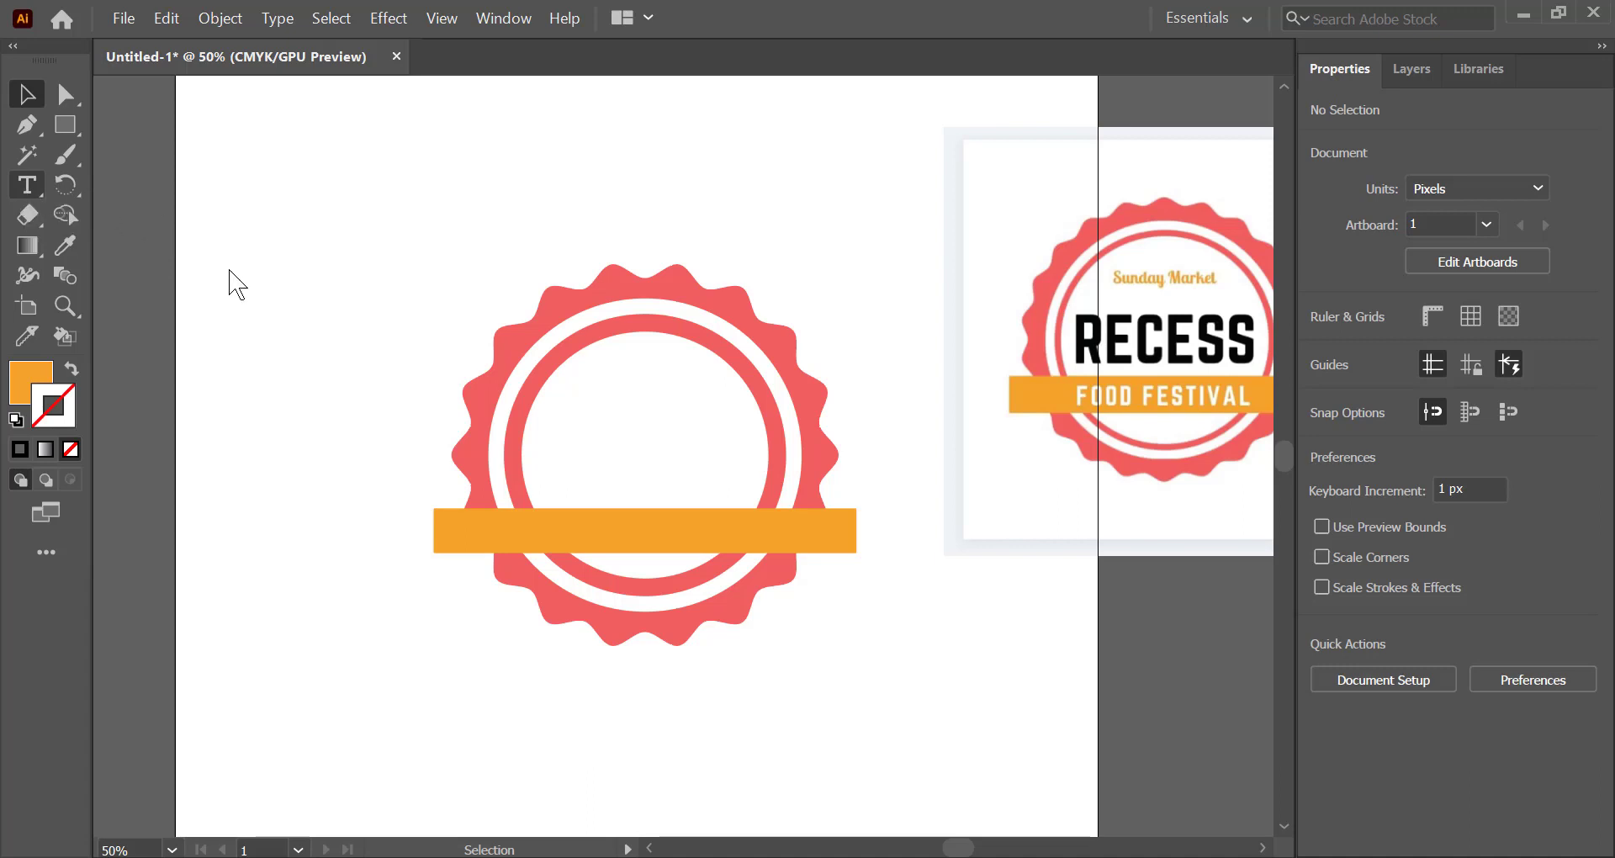
left_click(282, 241)
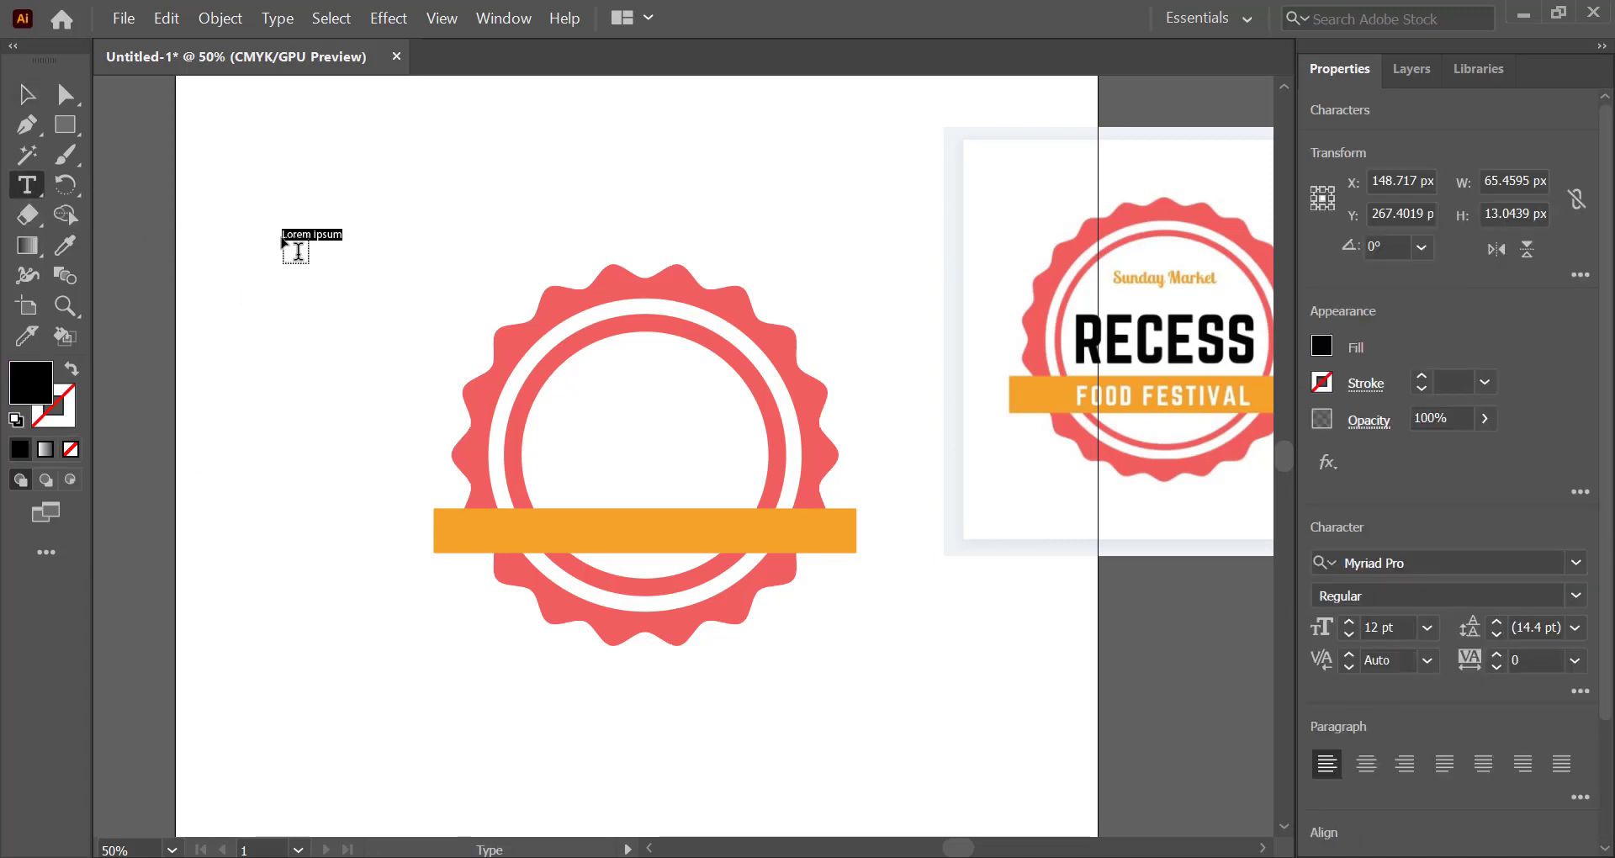
type("Food Festi")
type("val")
left_click(27, 94)
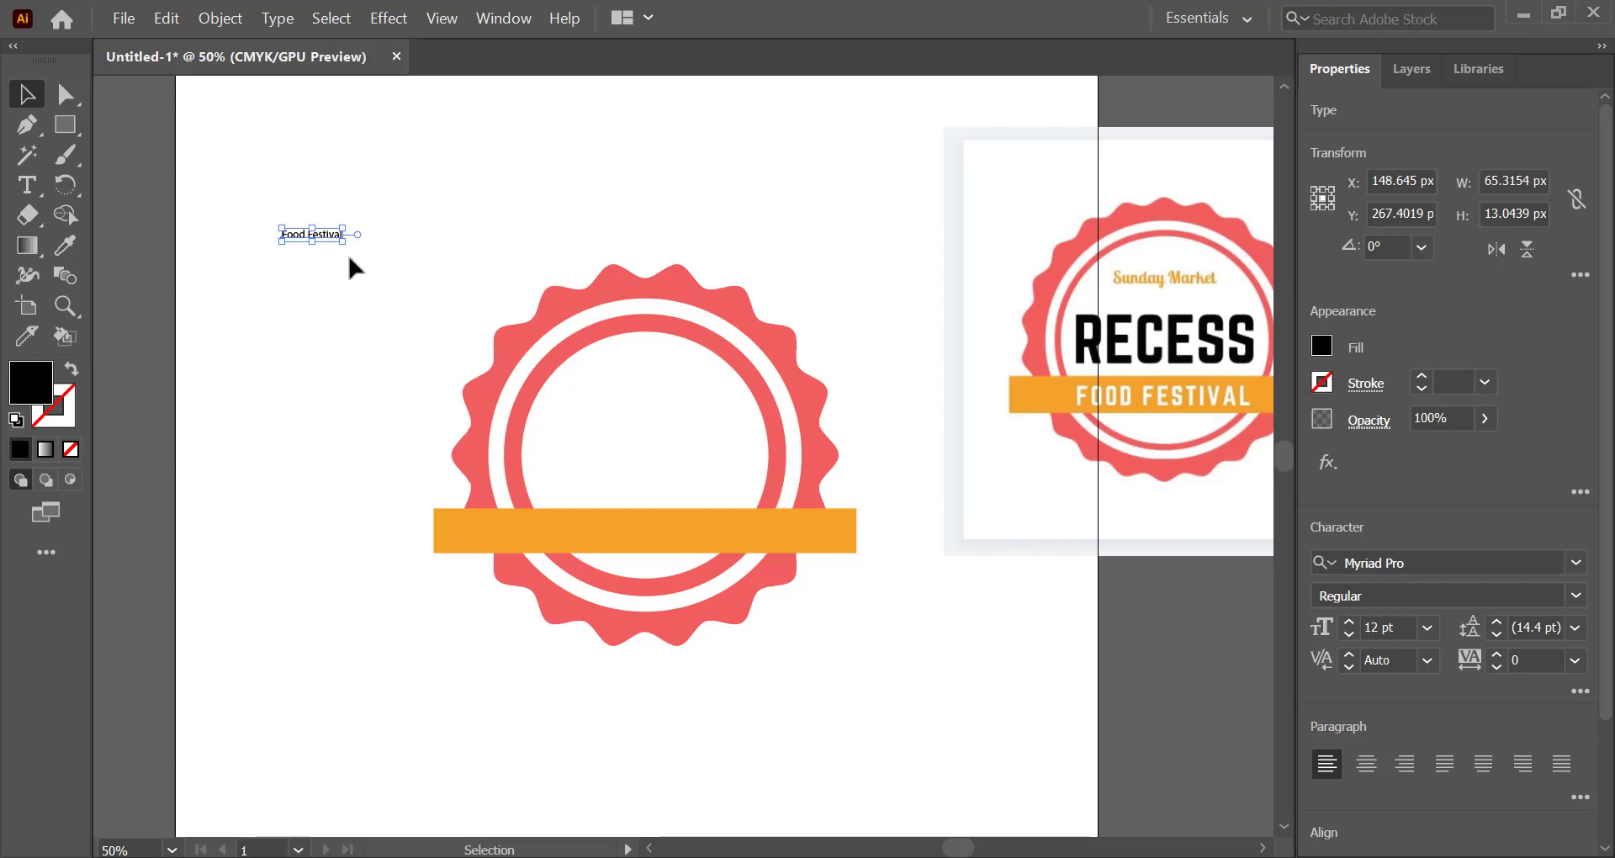
Enlarge the Food Festival text to about 65 pt and place it above the badge
left_click_drag(345, 244, 473, 364)
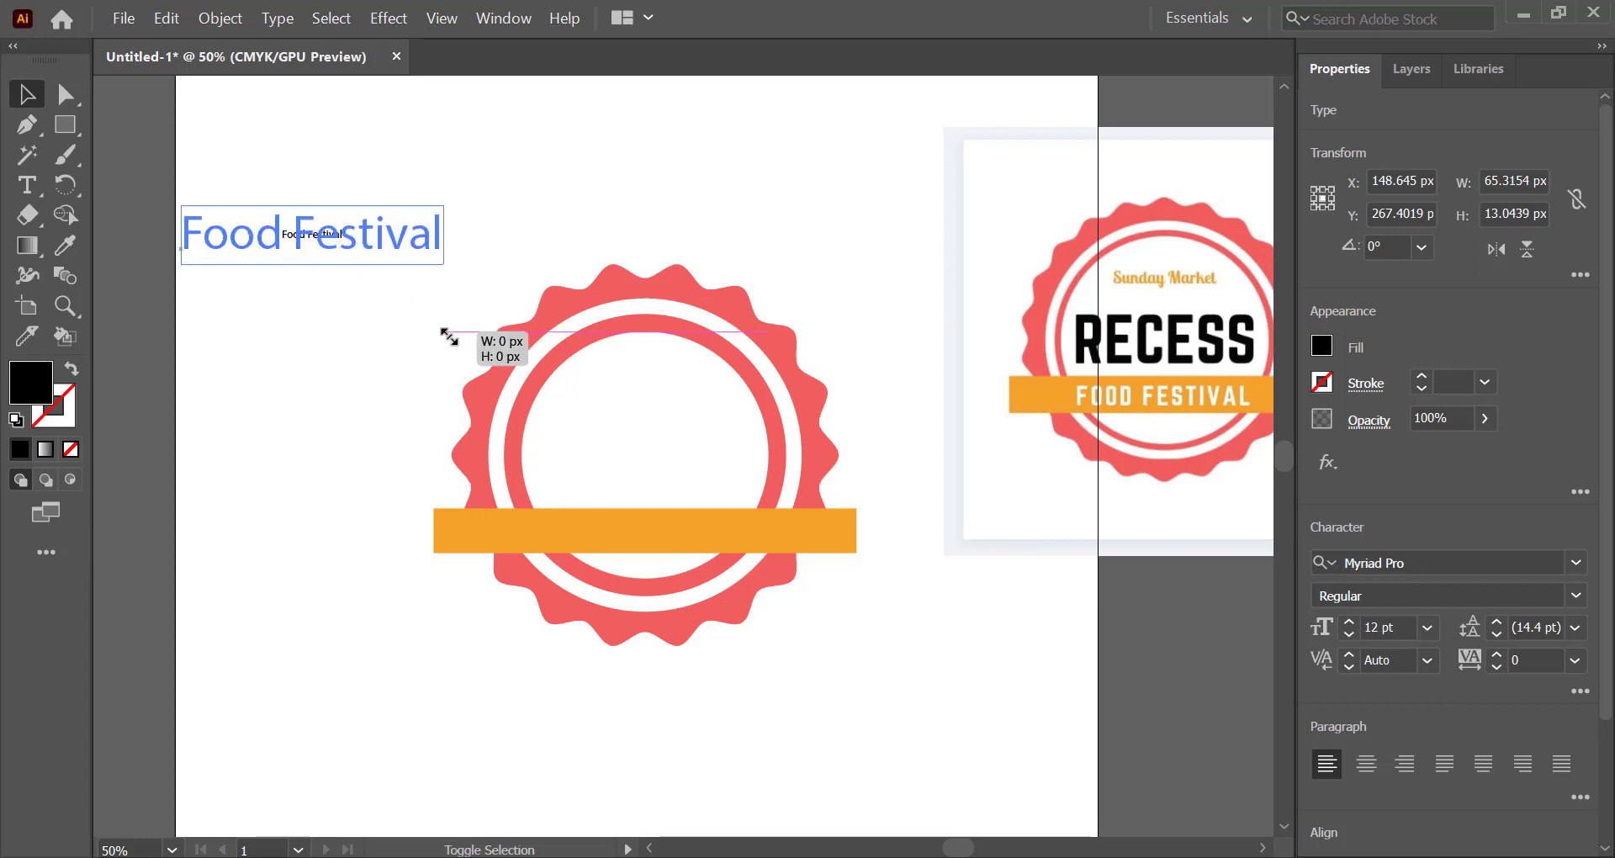
left_click_drag(373, 244, 517, 234)
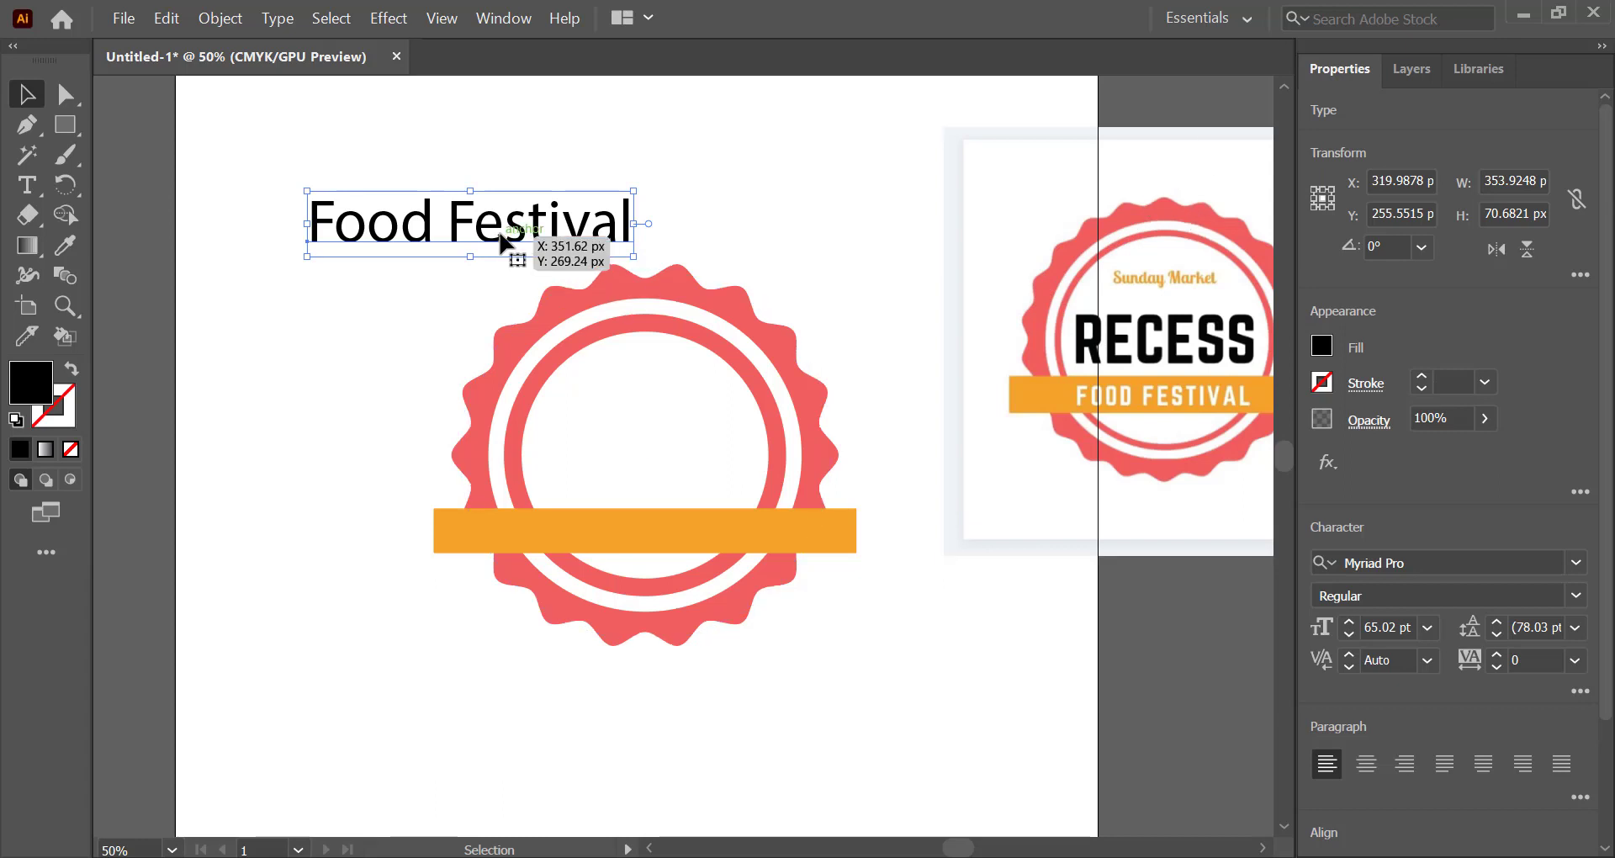
left_click_drag(500, 235, 438, 238)
key("a")
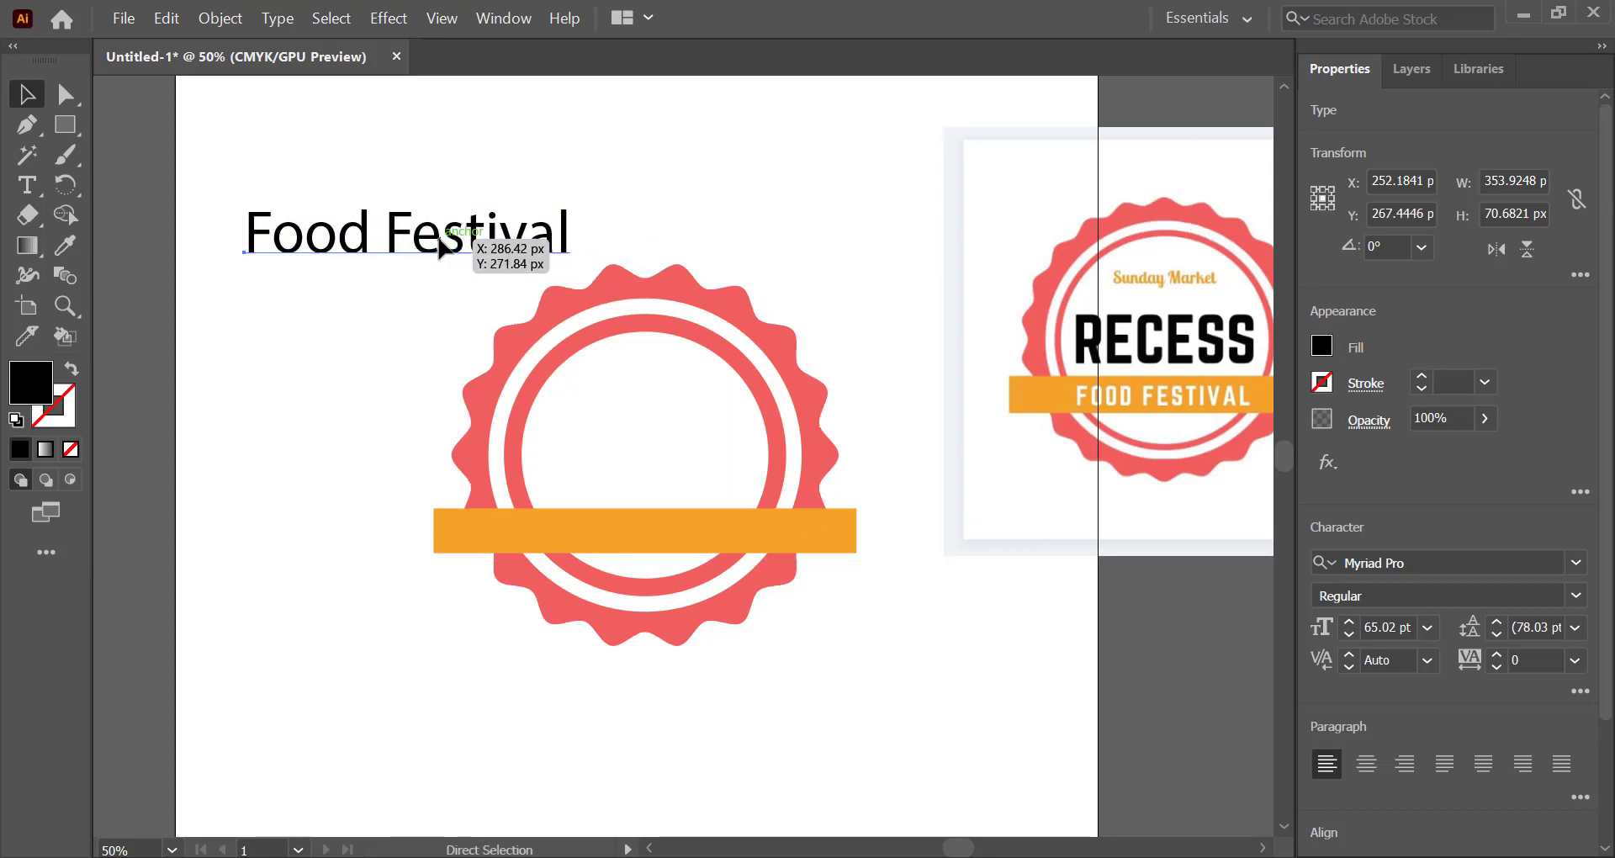
key("ctrl+t")
Set the Food Festival text to All Caps in Futura-Bold
key("v")
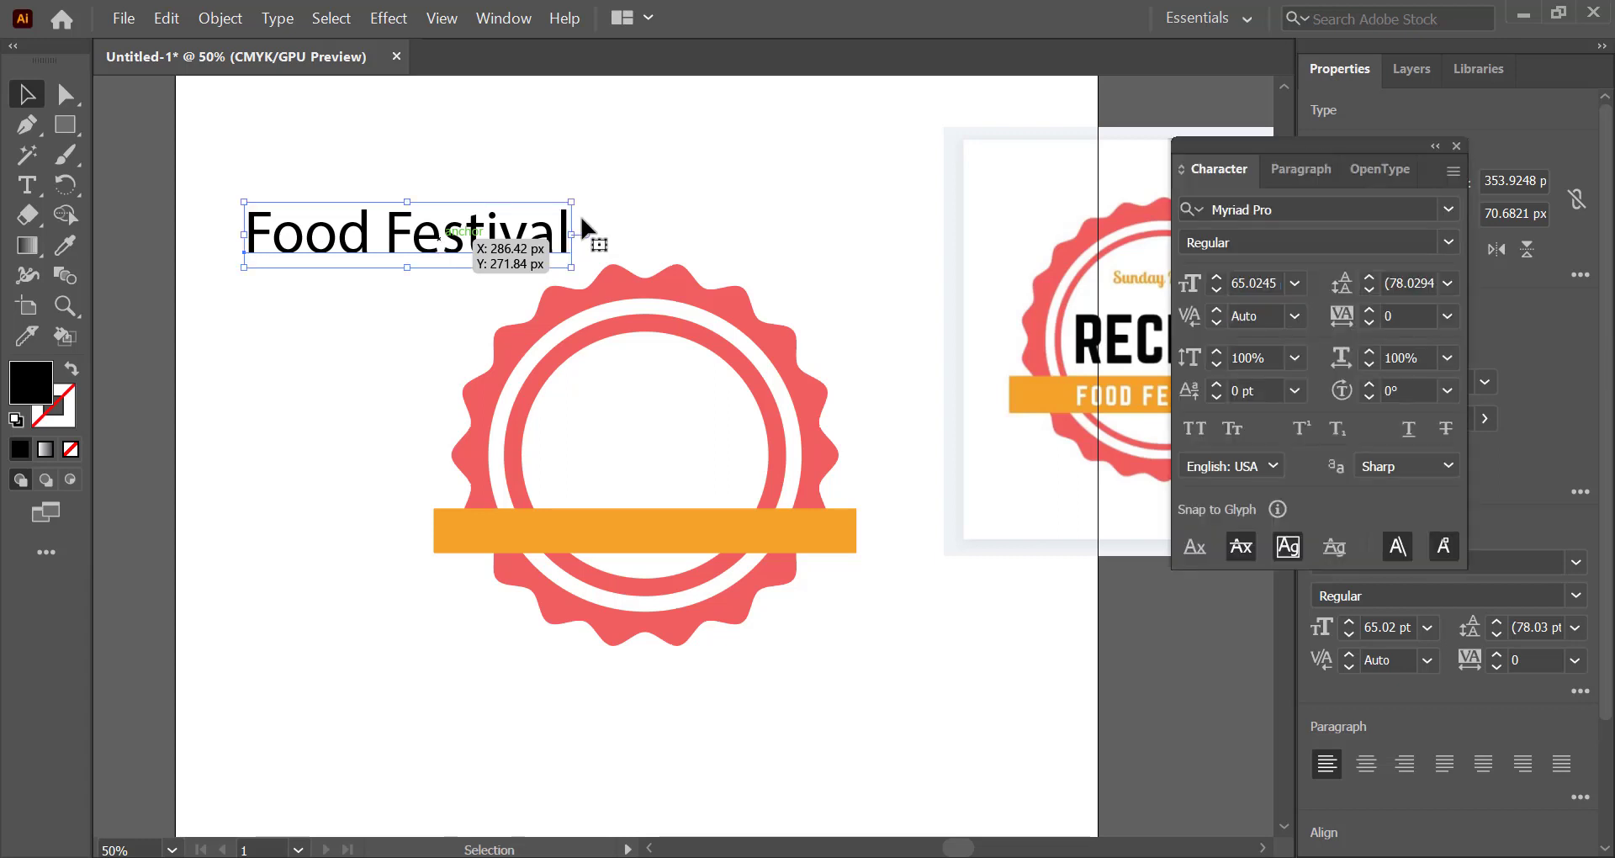
left_click_drag(1309, 141, 1229, 152)
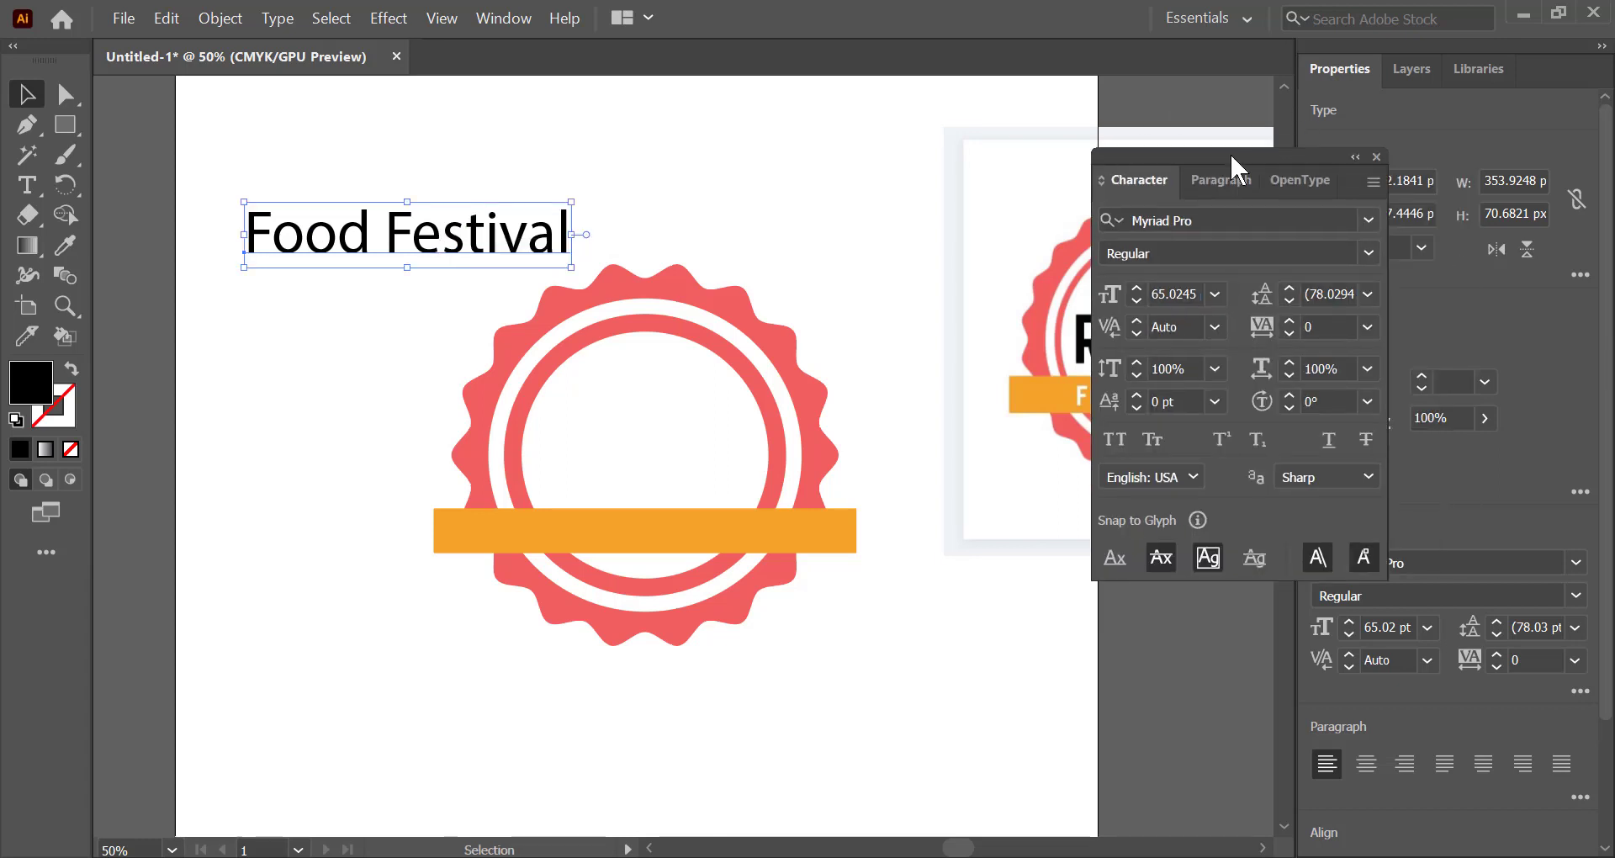
left_click(1116, 437)
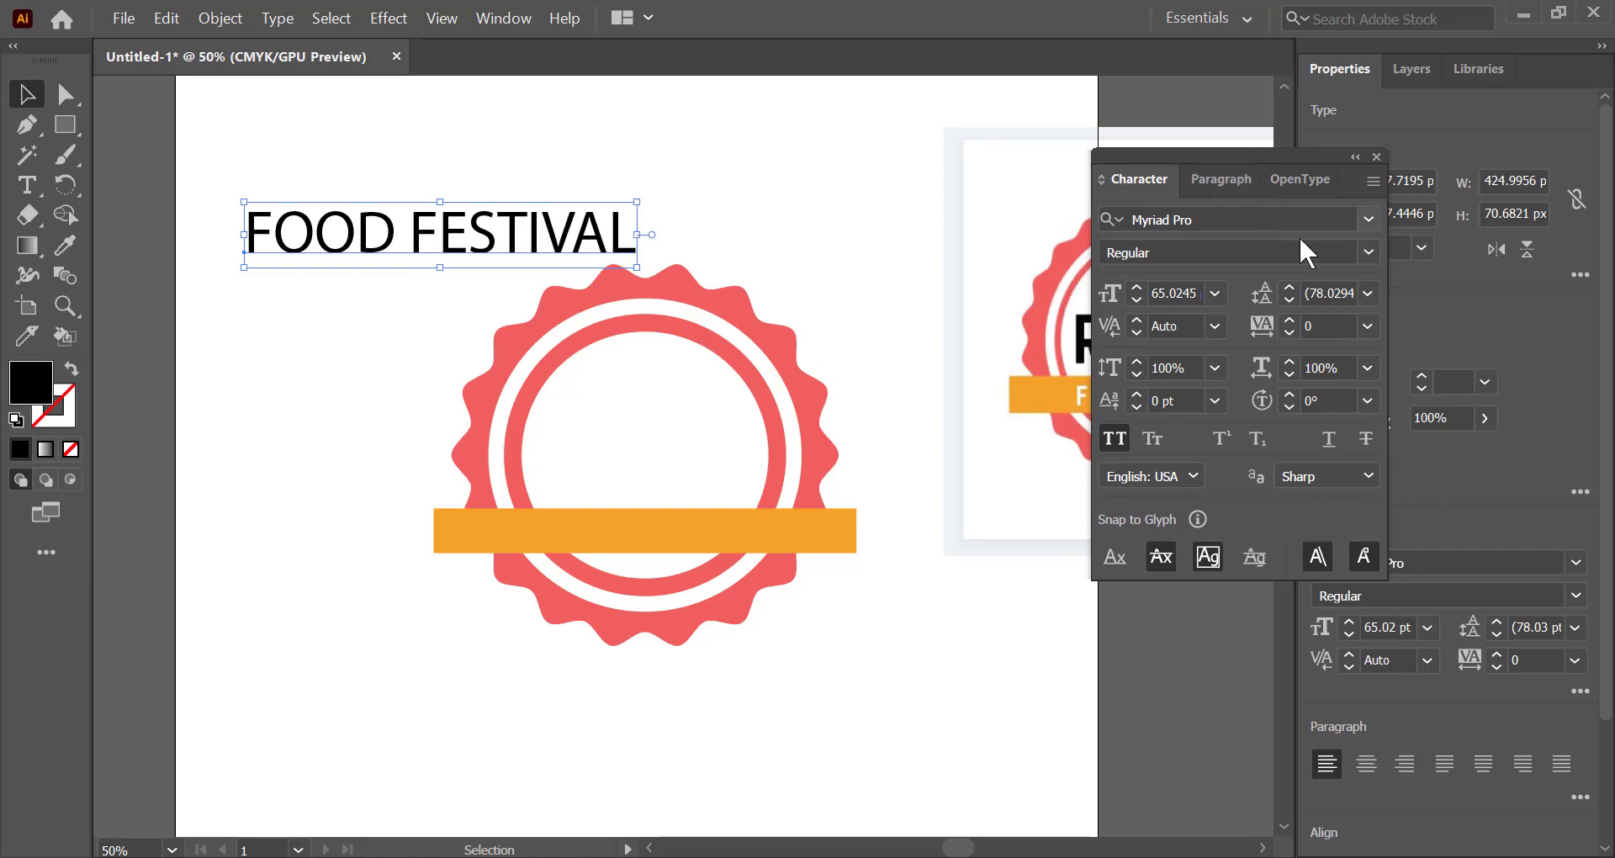
left_click(1368, 221)
key("Down")
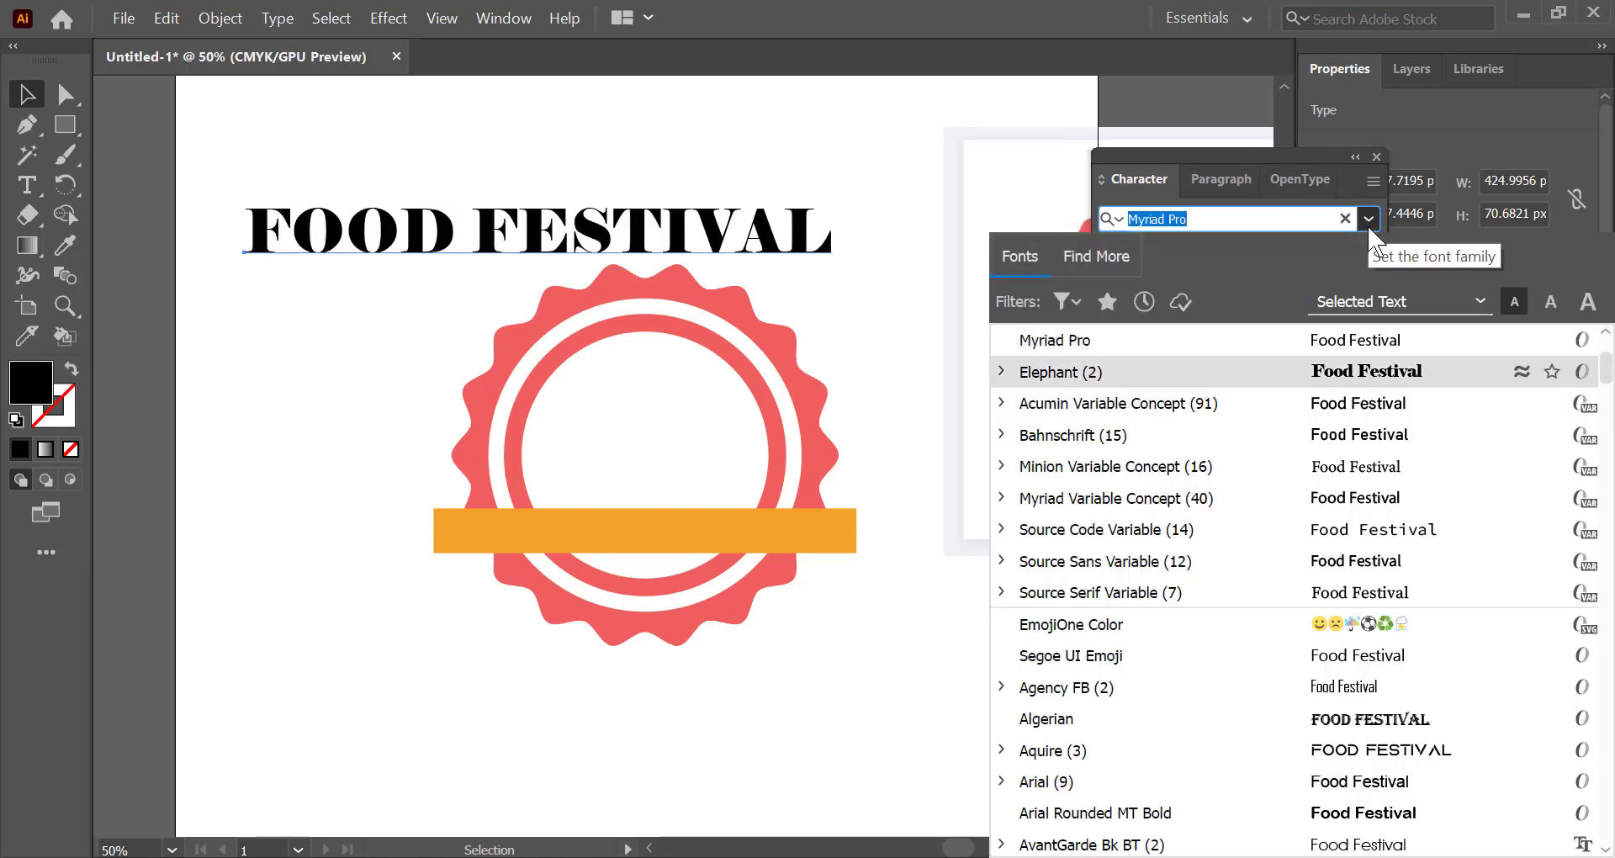
key("Down")
key("Up")
key("Up")
key("Up")
key("Up")
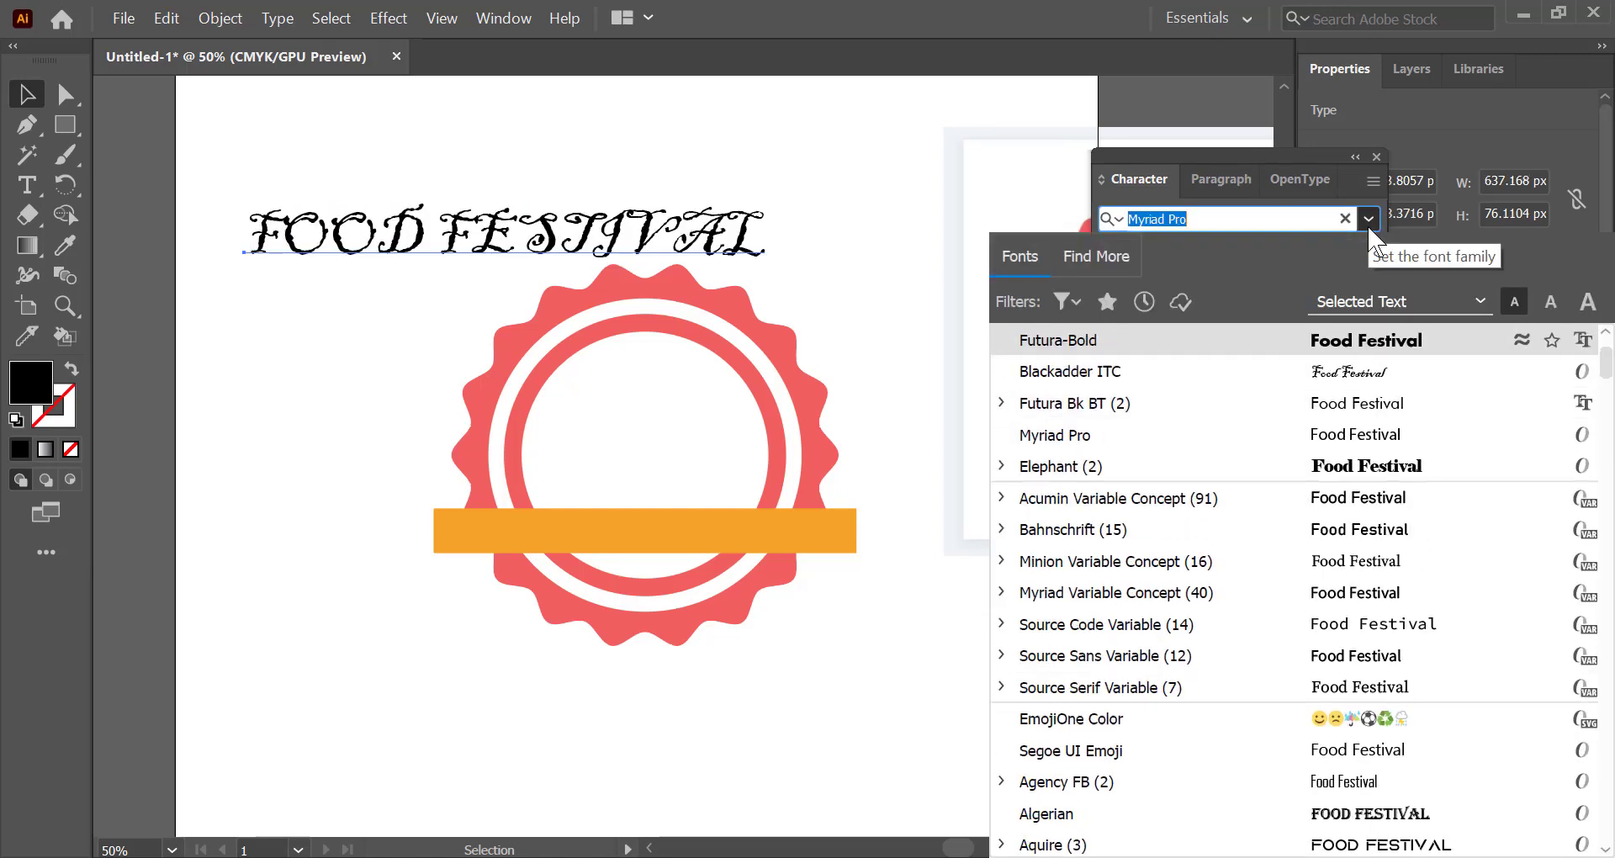
key("Up")
key("Up")
key("Up")
key("Down")
key("Down")
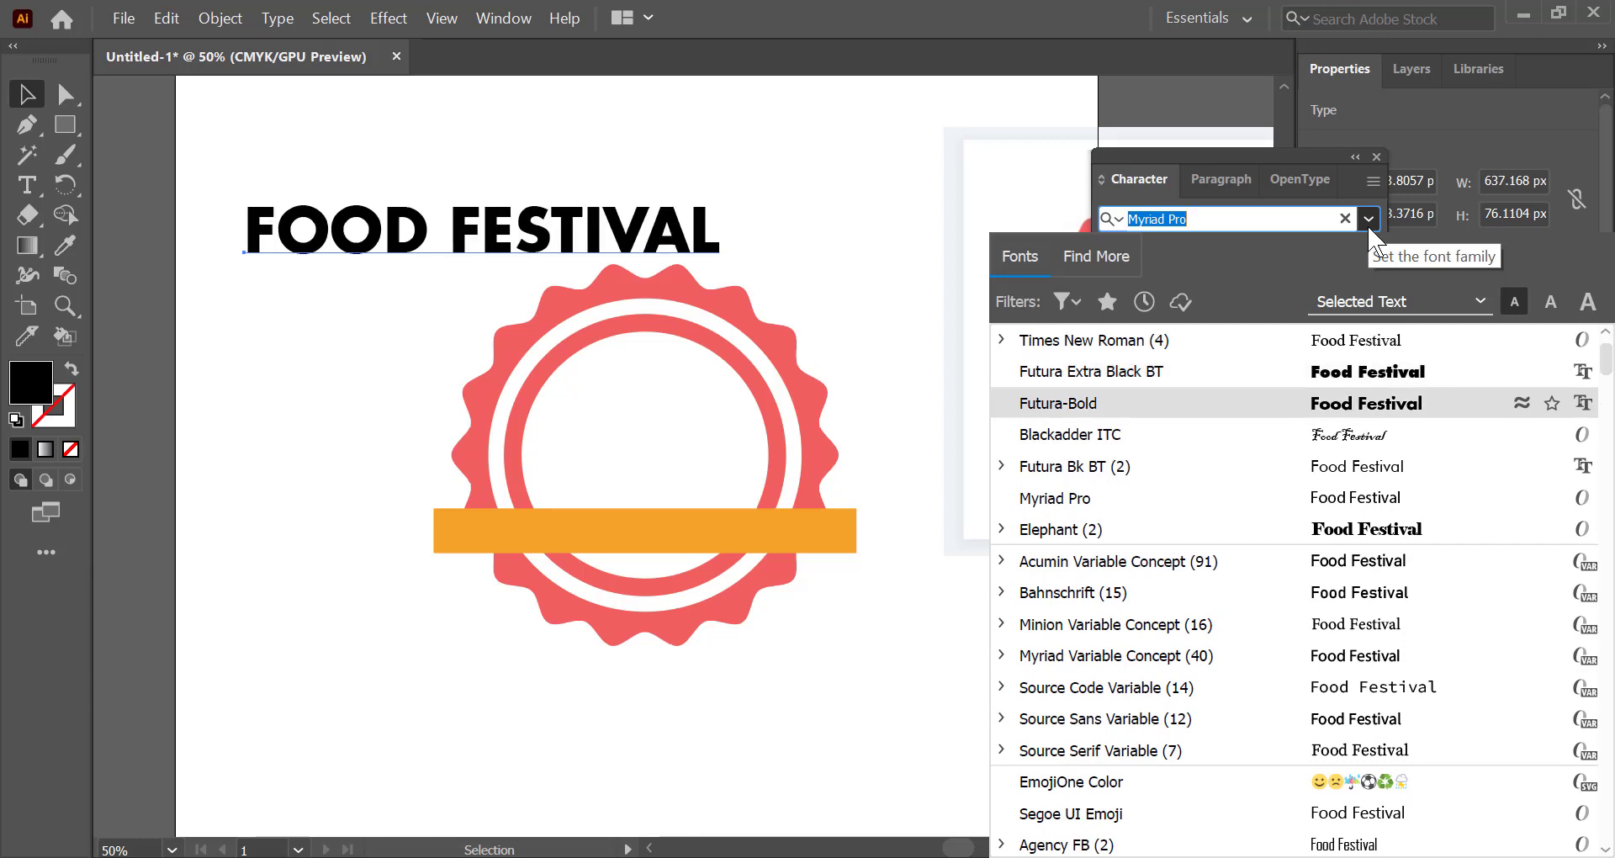
key("Return")
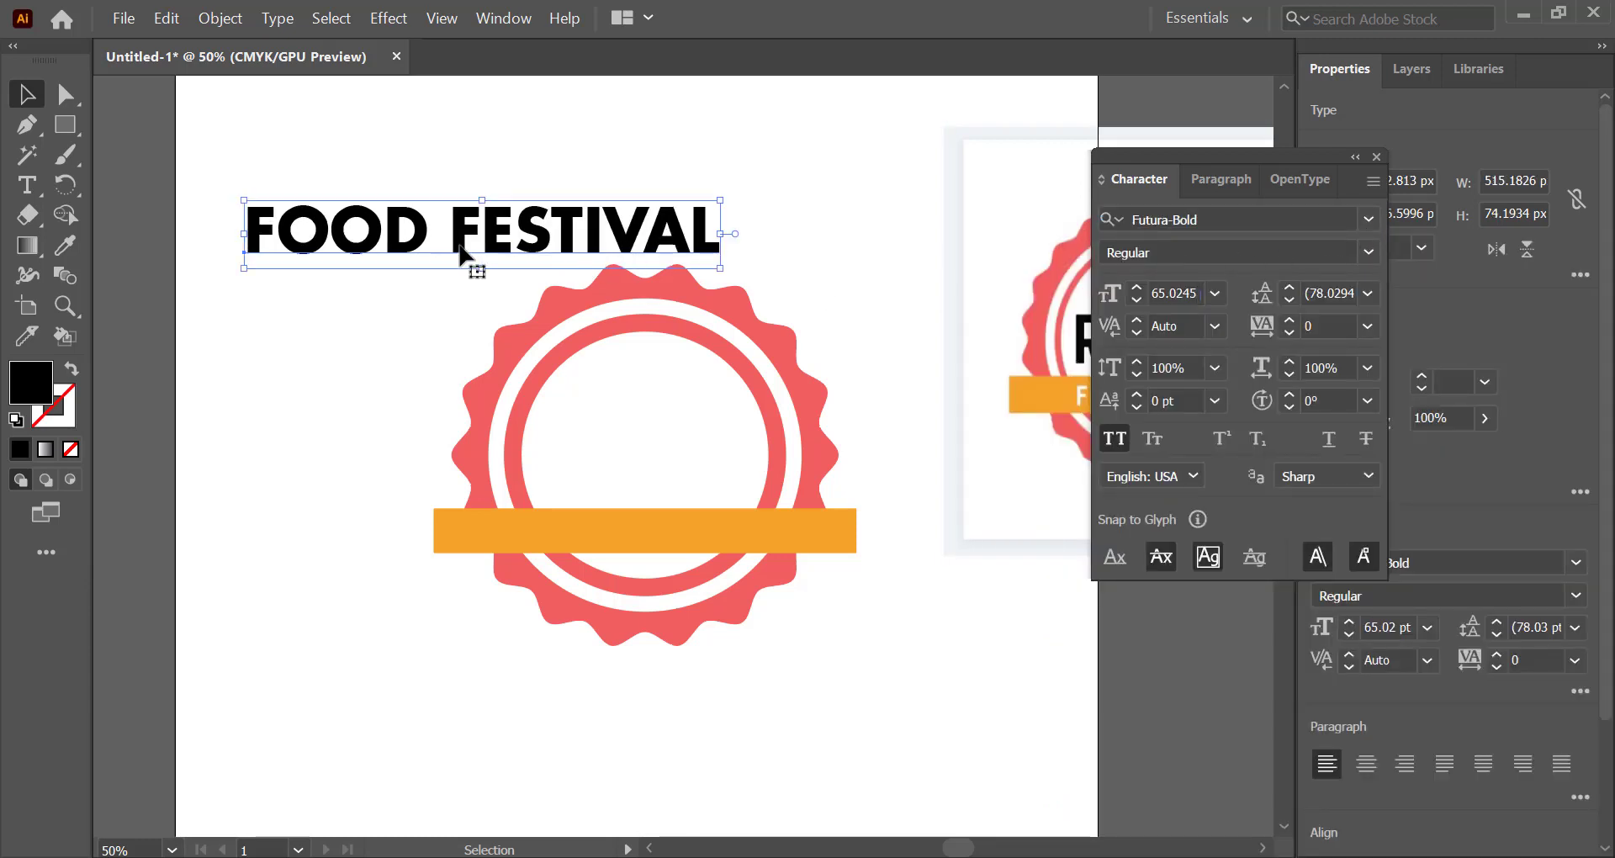
Move FOOD FESTIVAL across the orange bar
left_click_drag(478, 256, 650, 530)
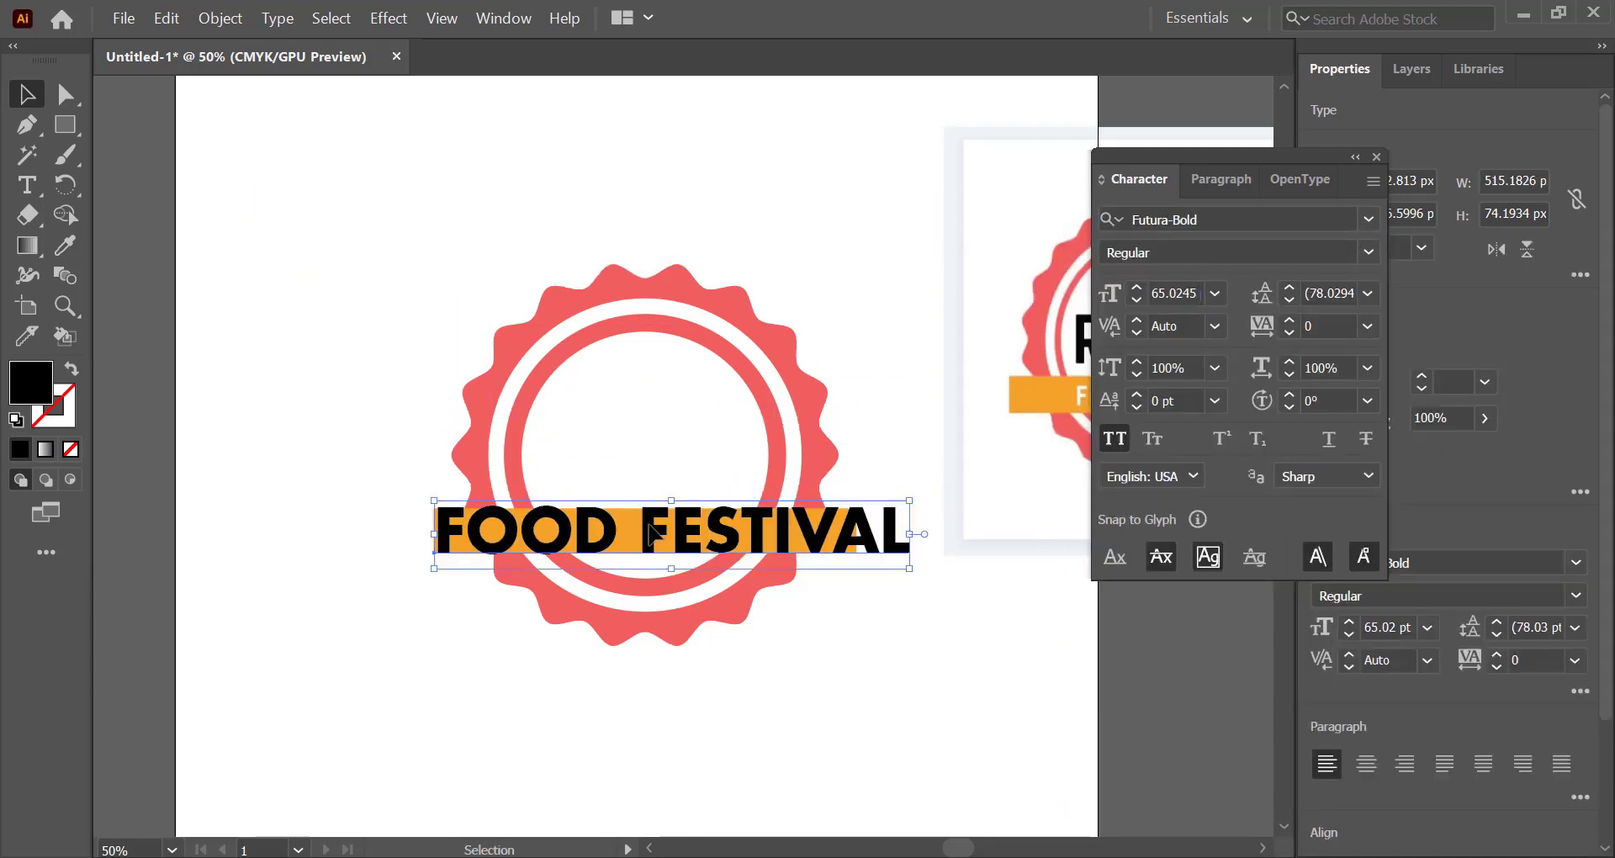
left_click(913, 609)
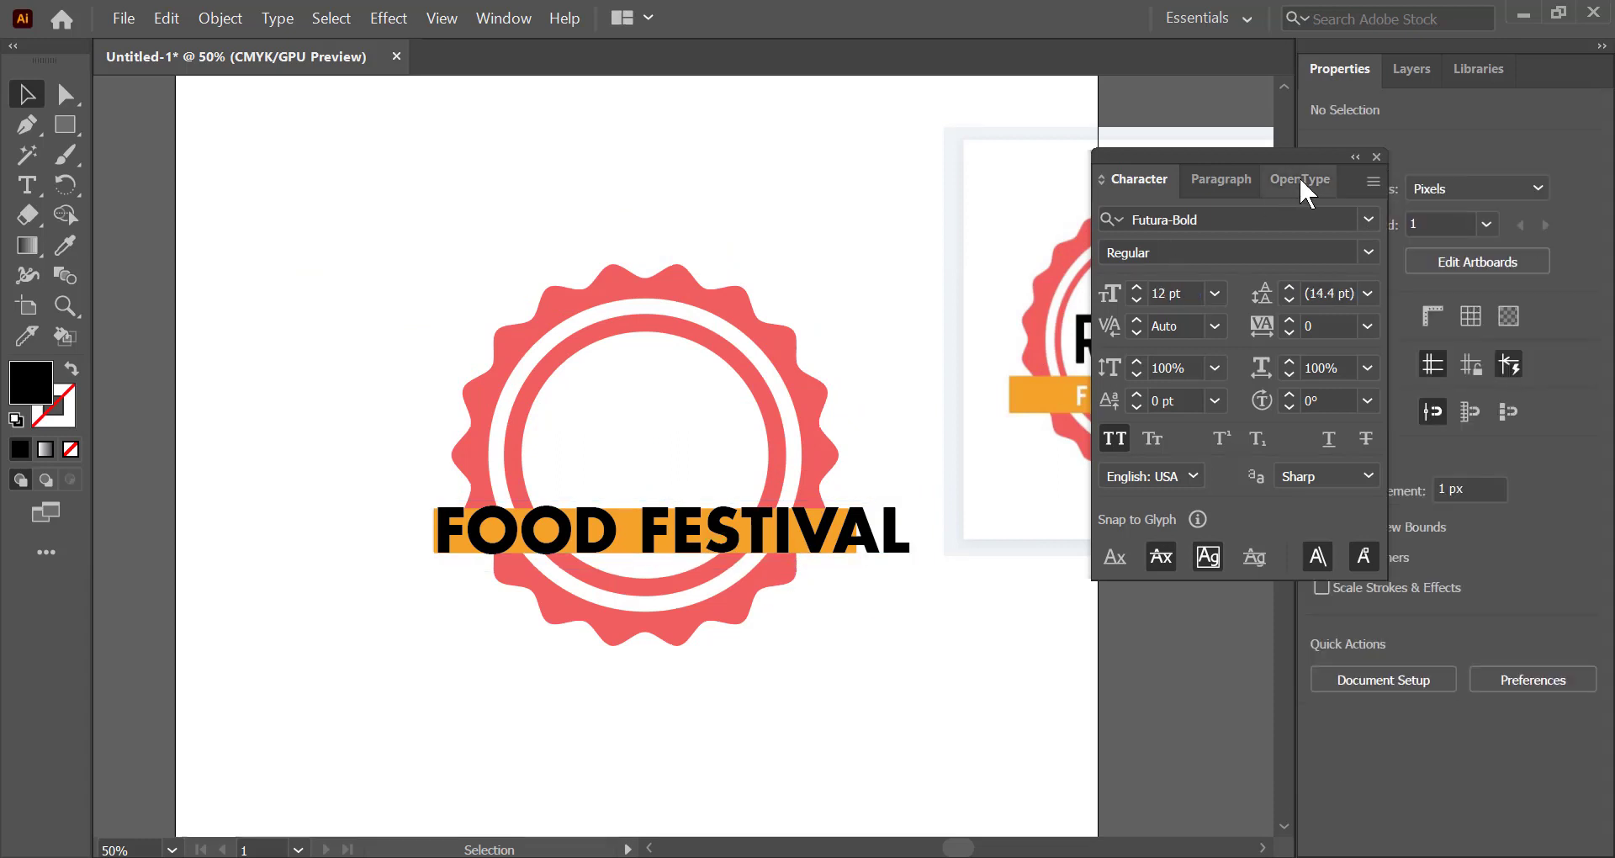
left_click(1377, 157)
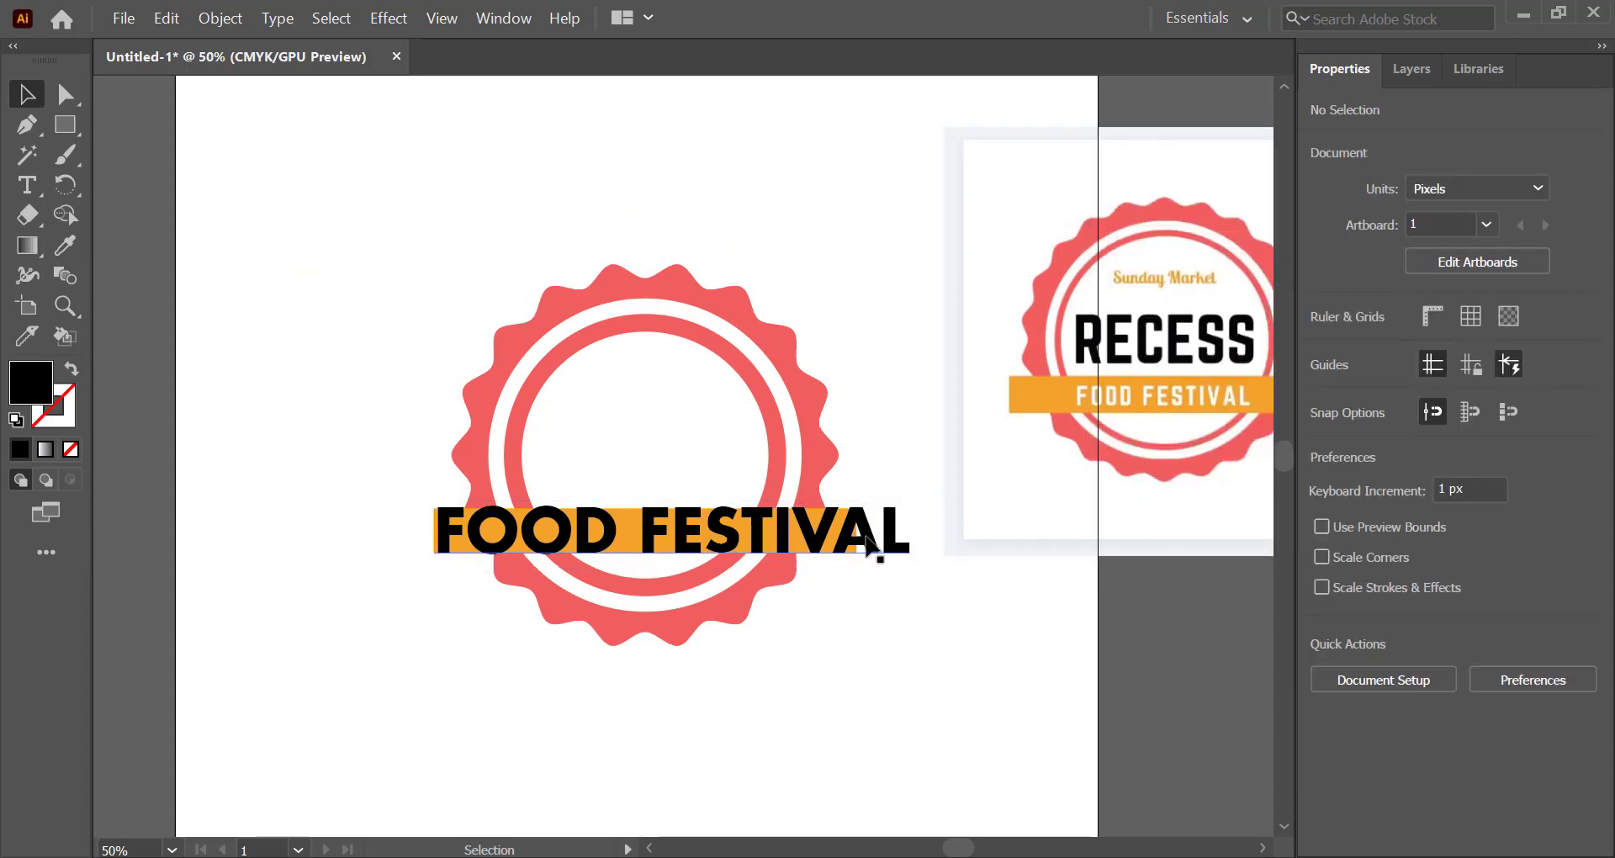
Make FOOD FESTIVAL white and shrink it to fit the orange bar
left_click(883, 533)
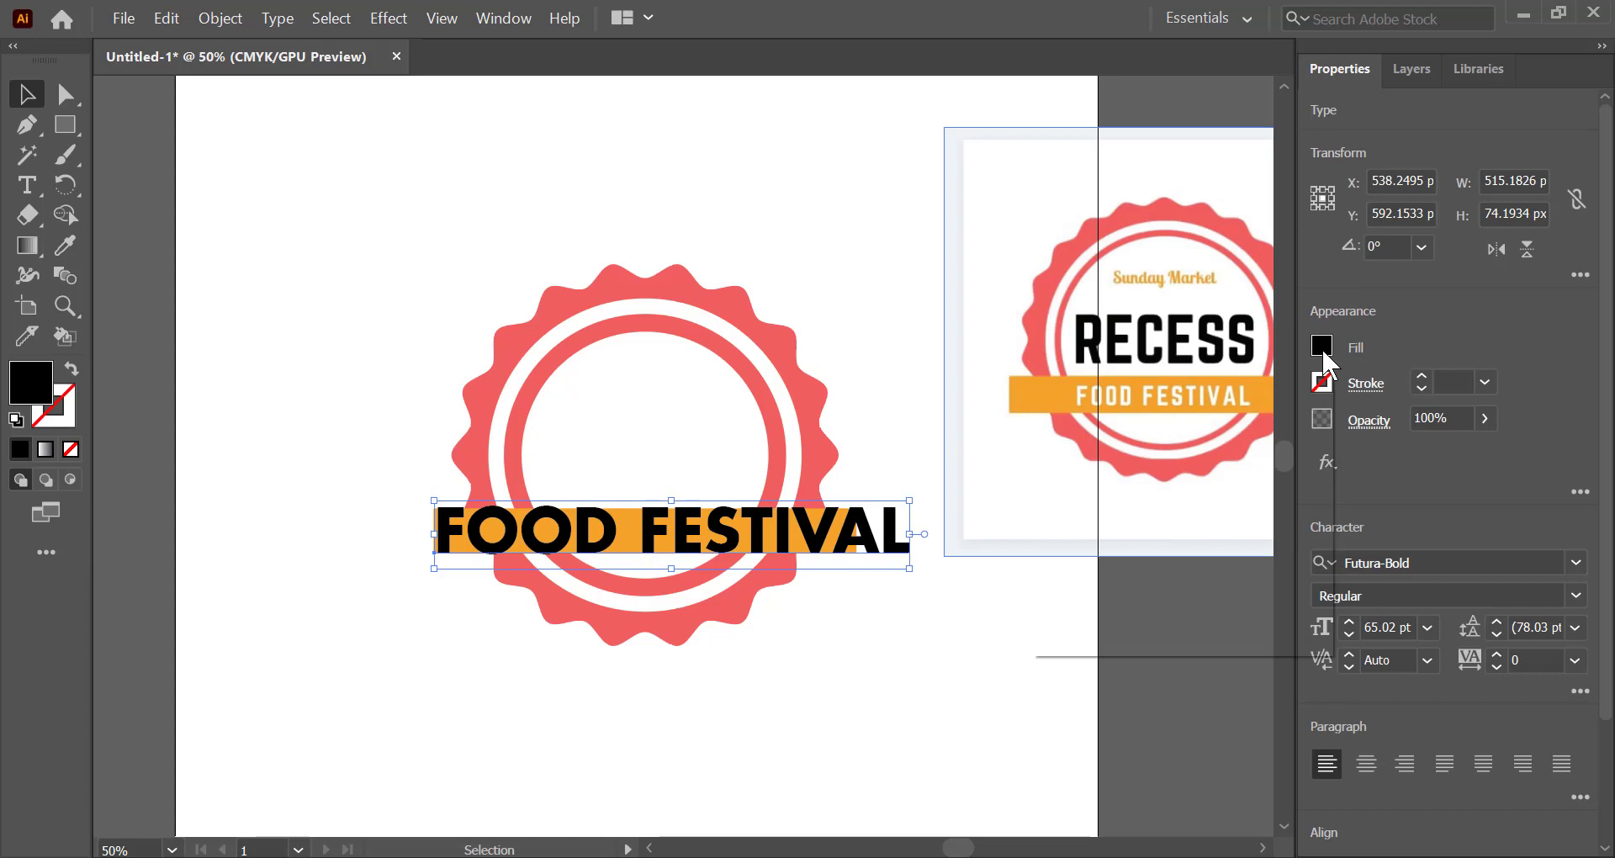
left_click(1322, 345)
left_click(1084, 437)
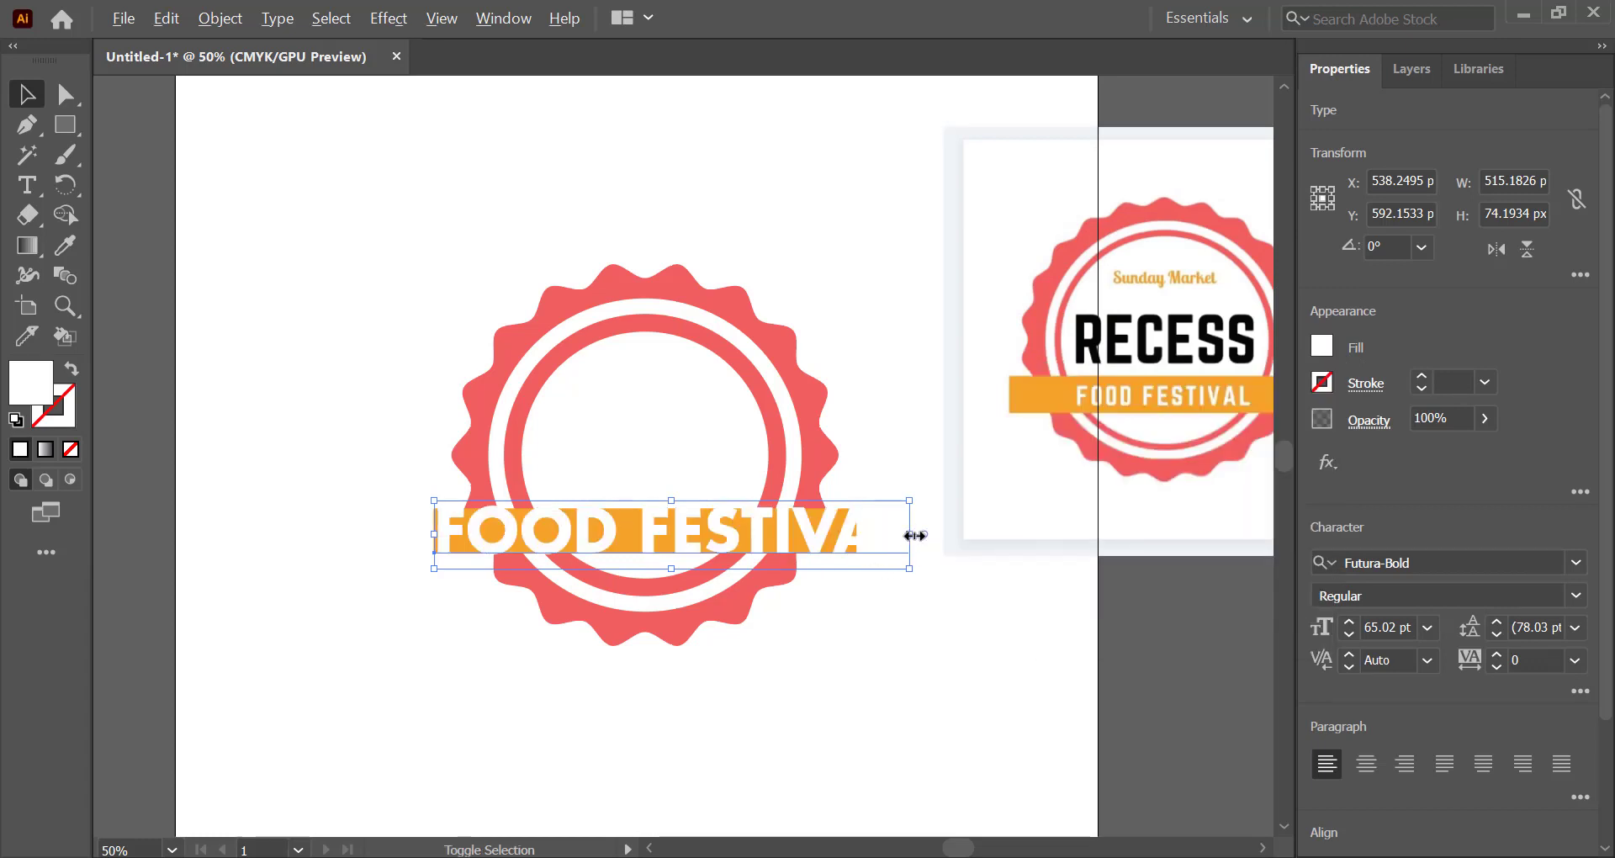
left_click_drag(915, 536, 848, 546)
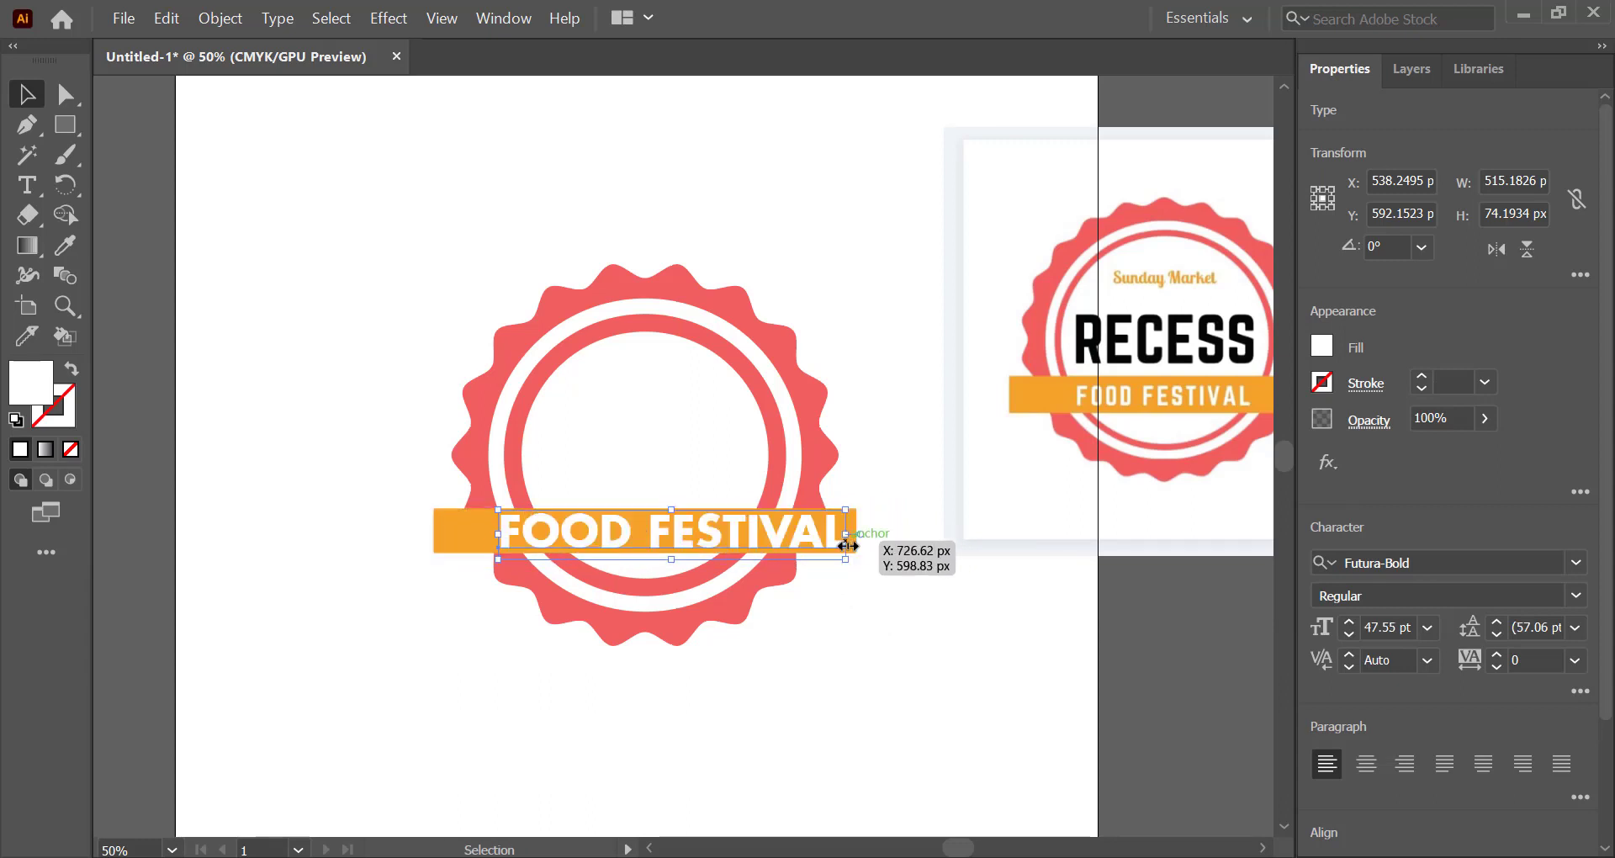
Centre the FOOD FESTIVAL text horizontally and vertically on the orange bar
left_click(330, 561)
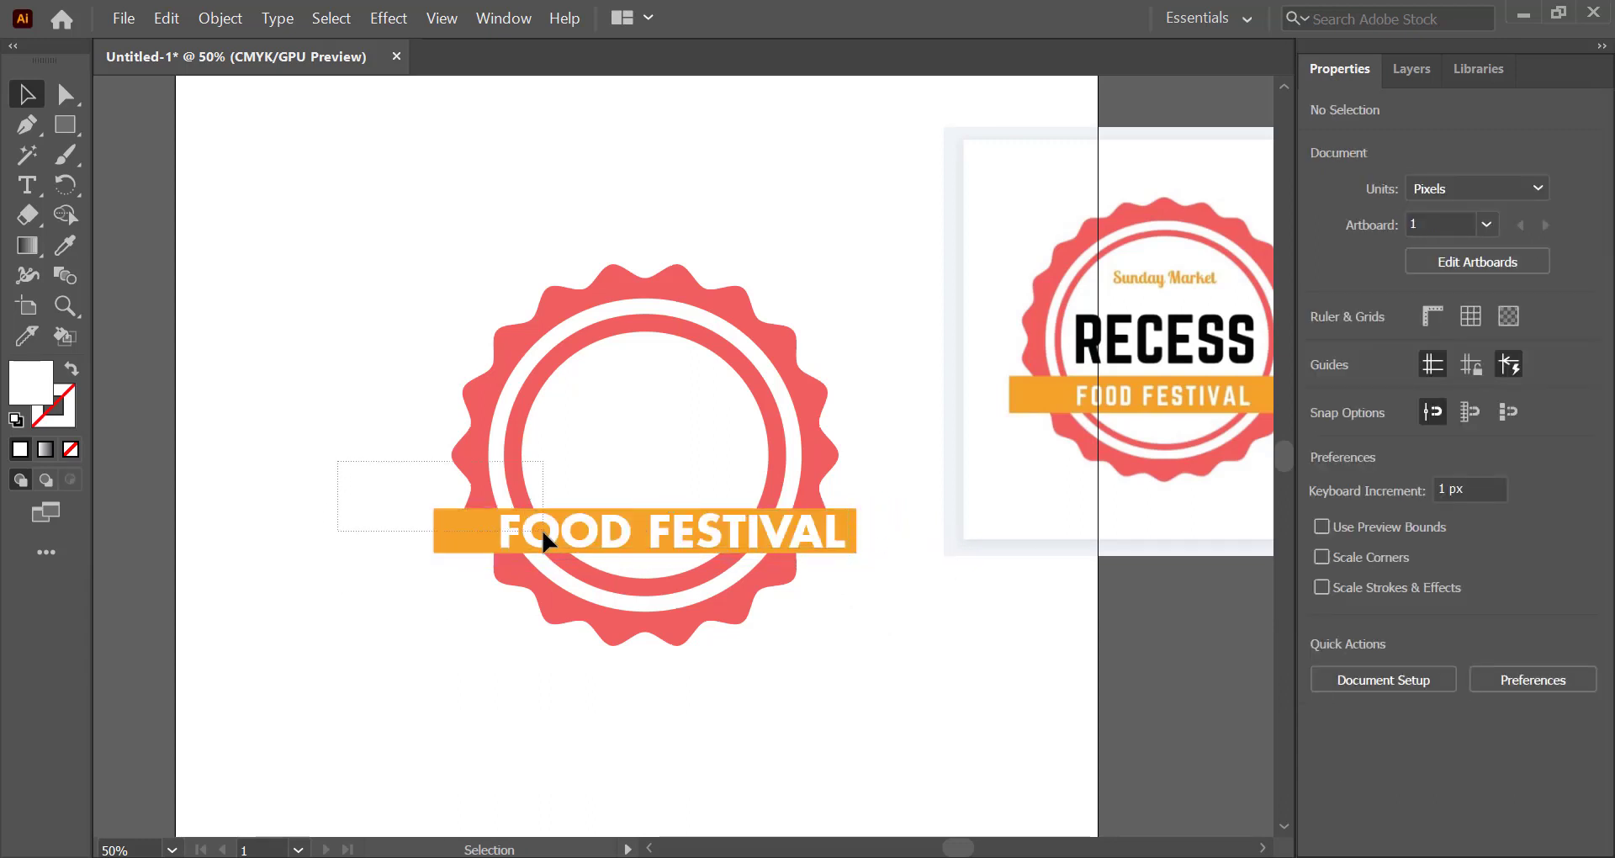
left_click_drag(532, 511, 542, 532)
left_click(270, 635)
left_click(538, 538)
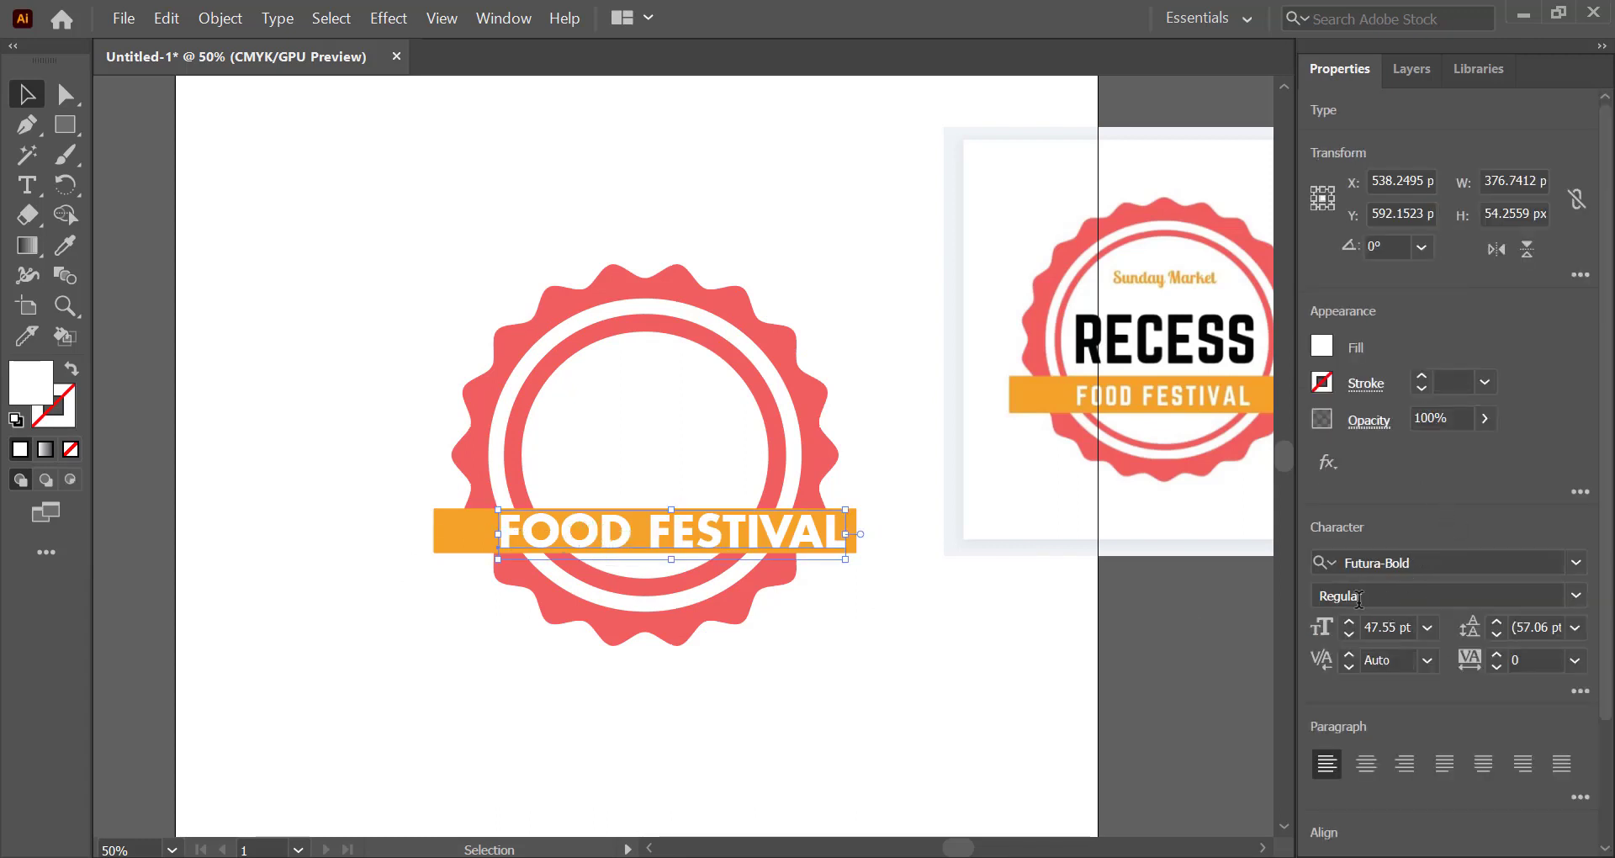
left_click(469, 541, "shift")
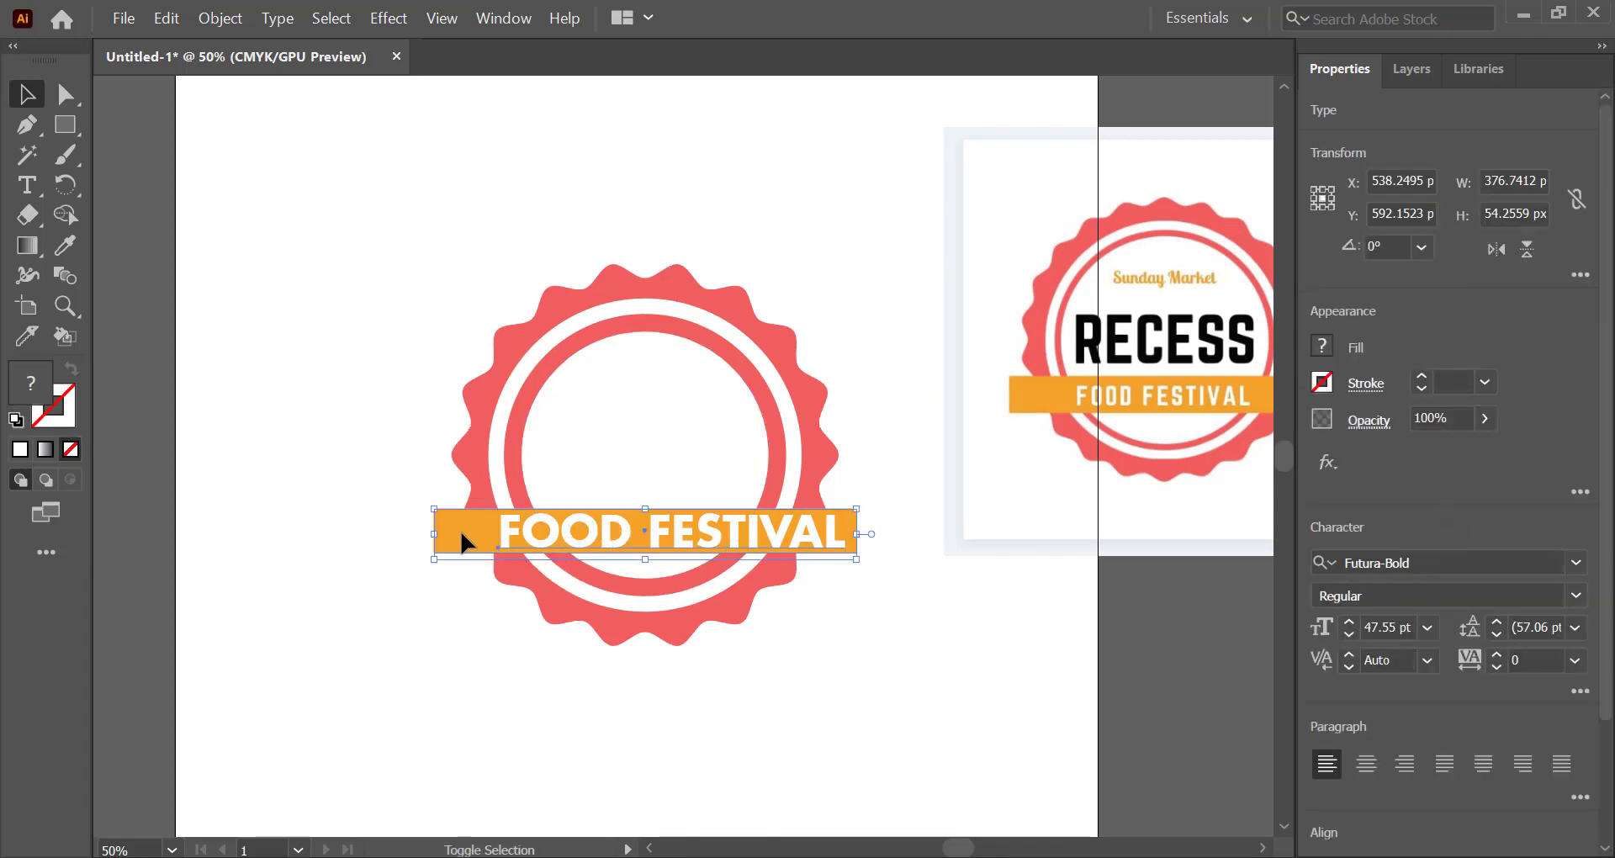
left_click(1409, 571)
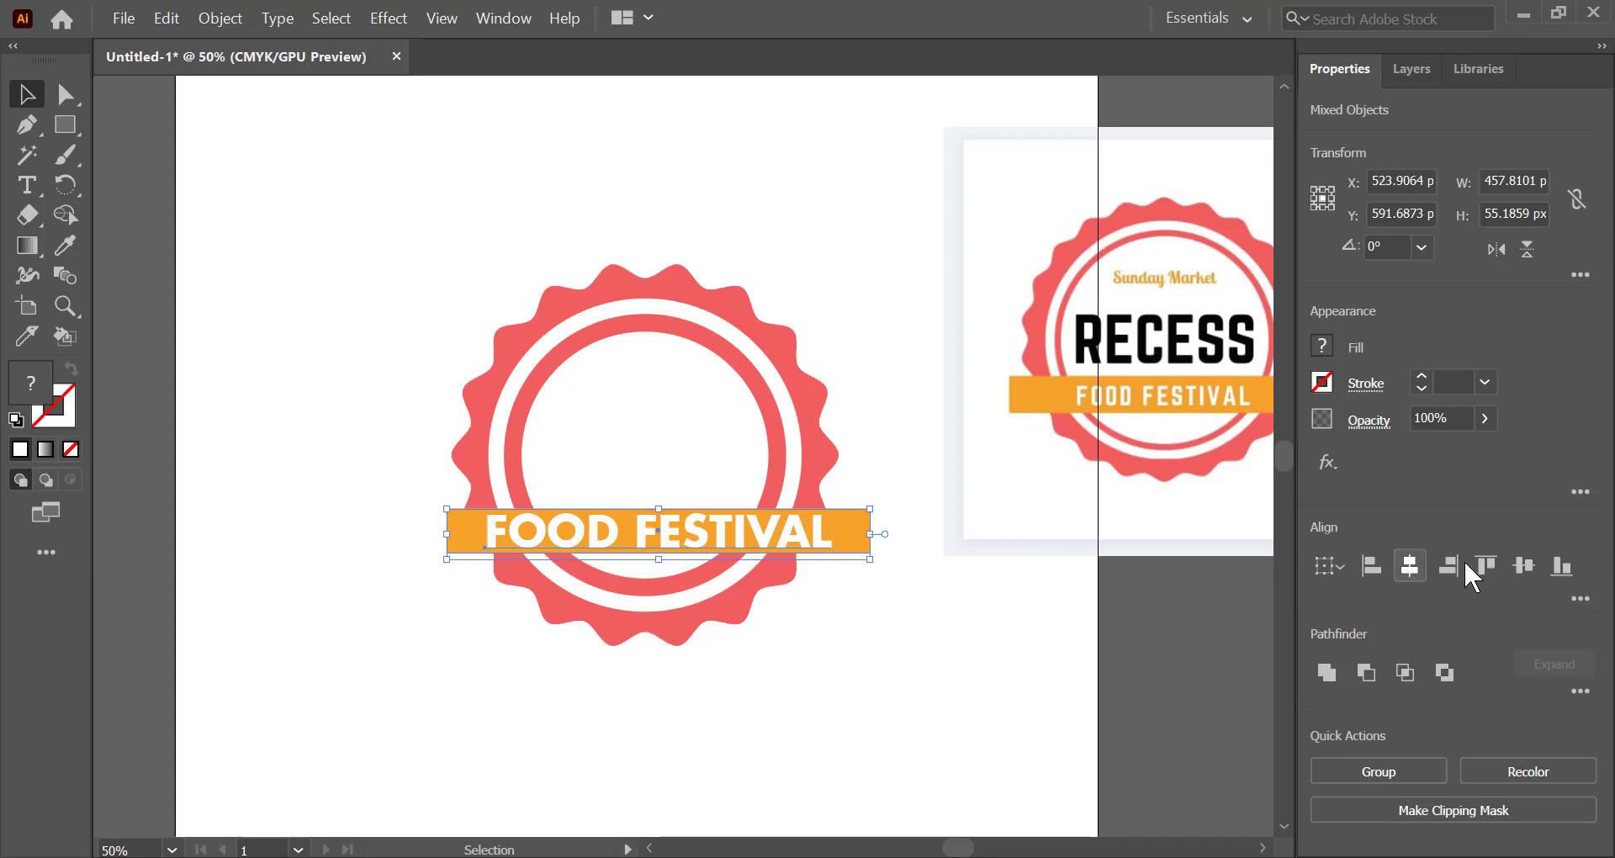
left_click(1512, 566)
left_click(1086, 662)
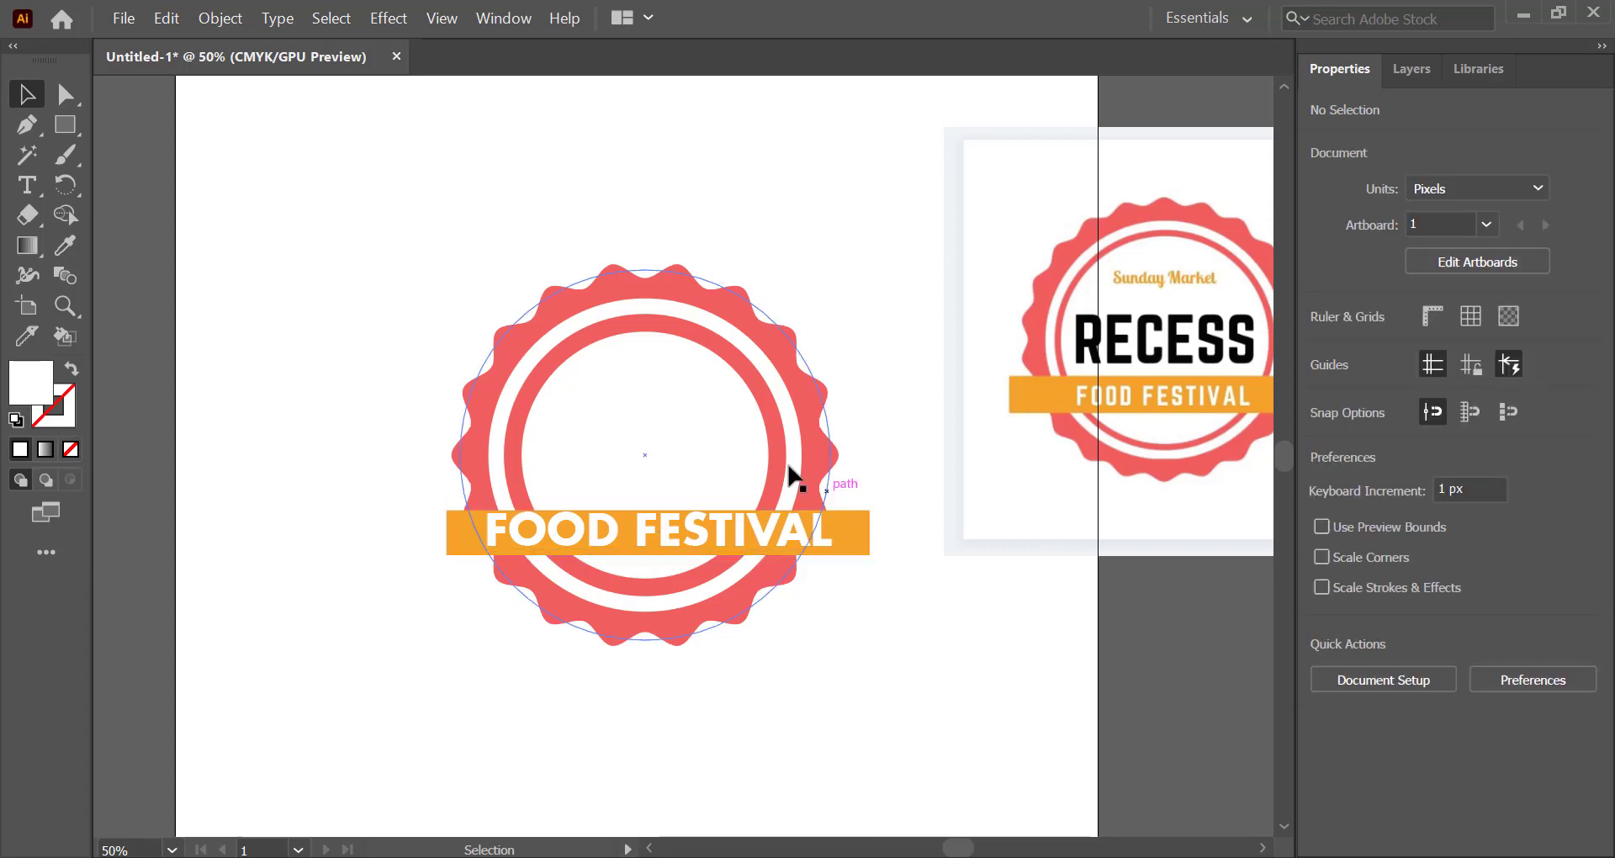
left_click_drag(860, 360, 826, 511)
Centre the badge rings and banner horizontally, then nudge FOOD FESTIVAL down
left_click(351, 455)
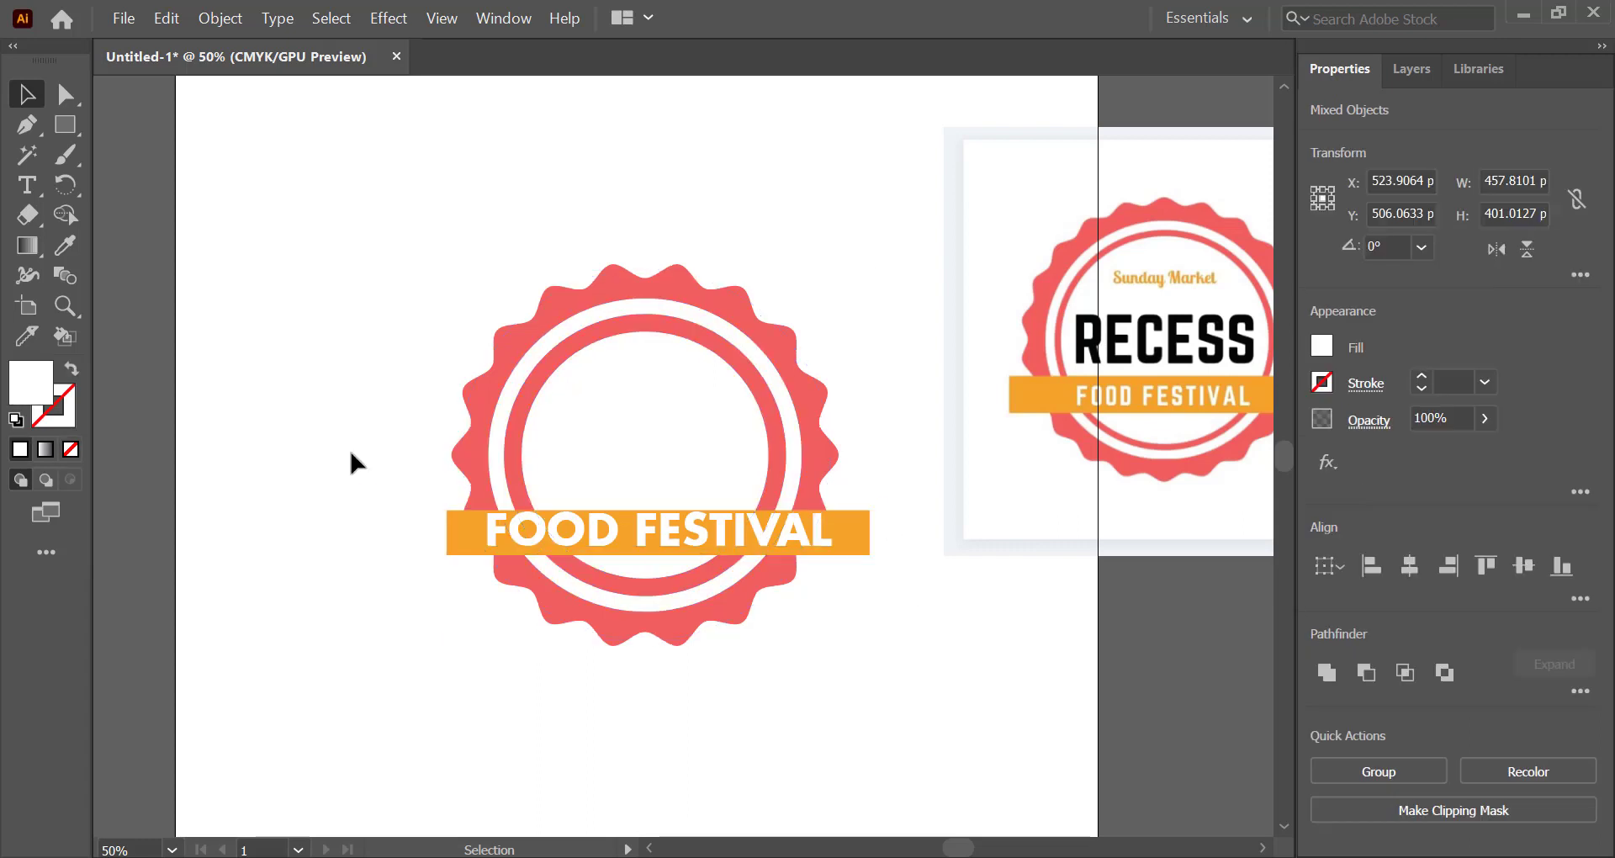
left_click_drag(470, 536, 476, 551)
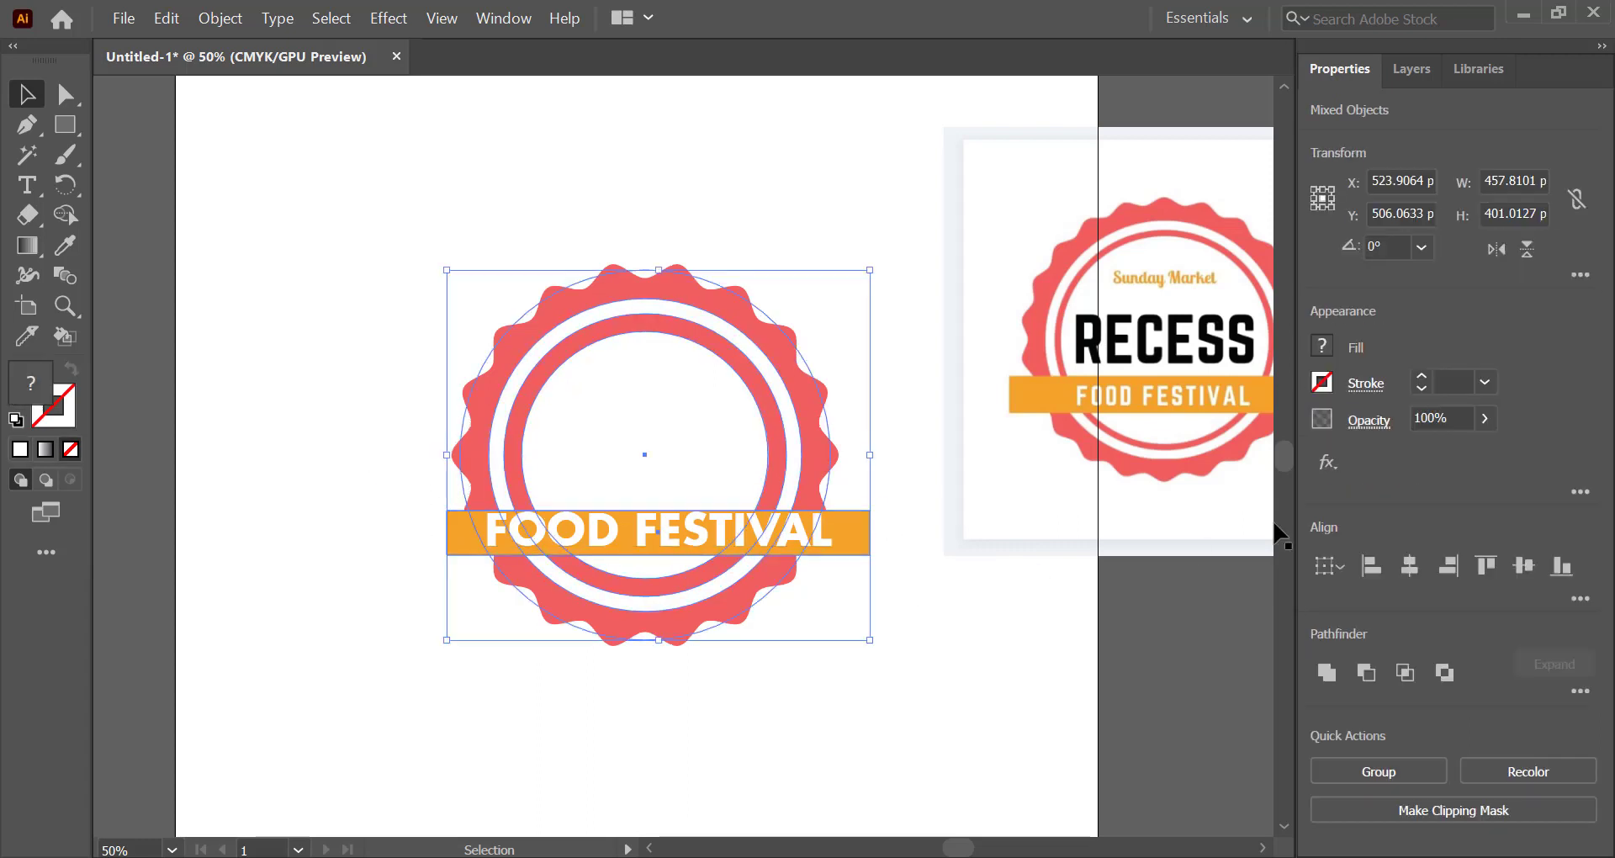
left_click(1411, 566)
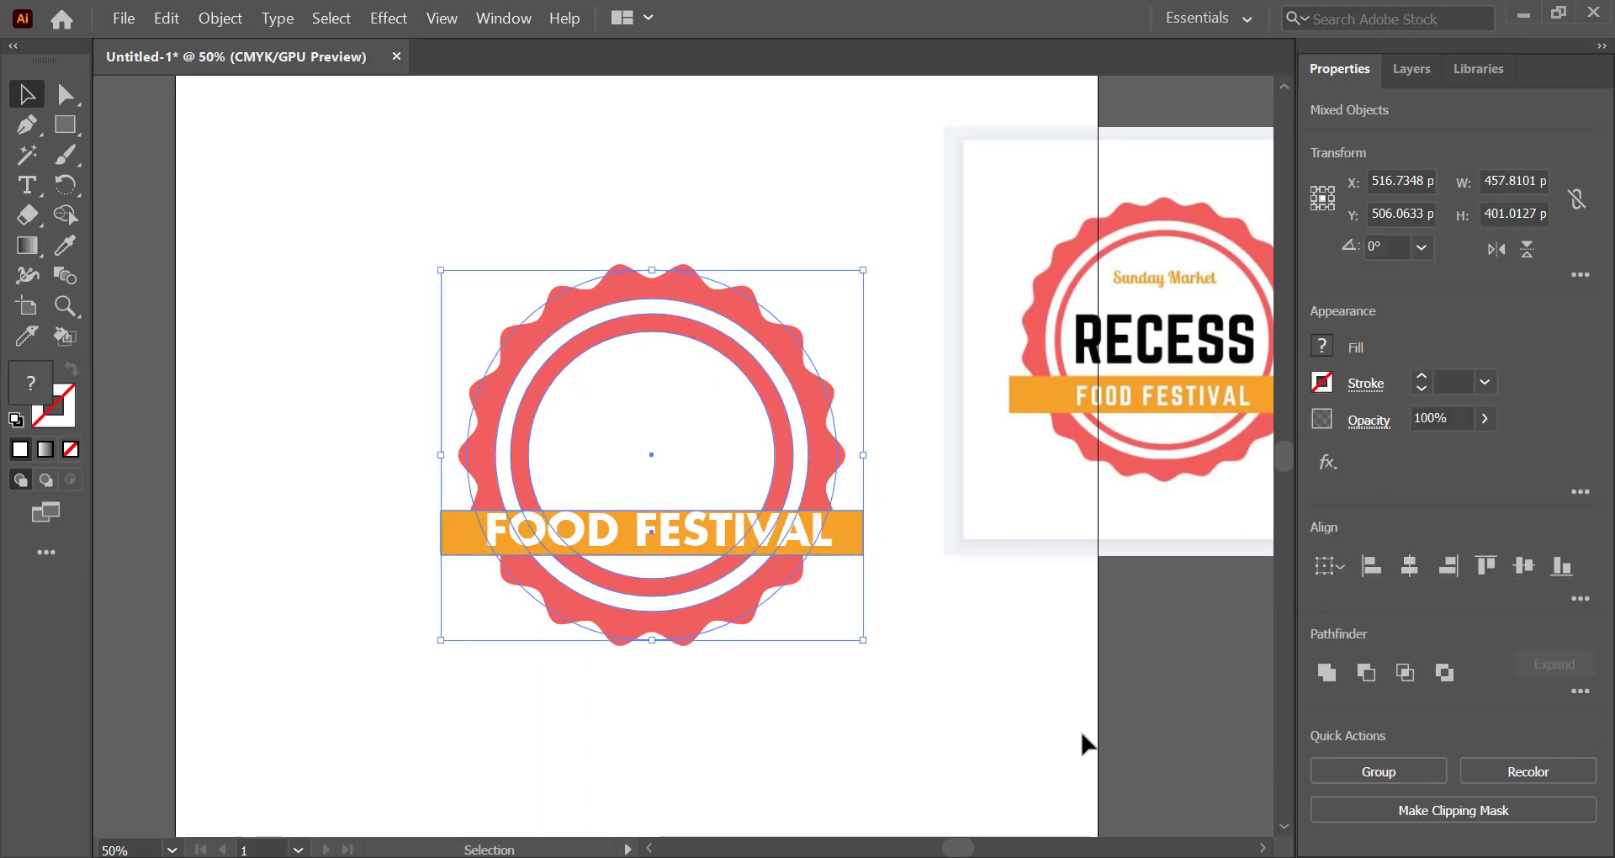
left_click(999, 711)
left_click(828, 537)
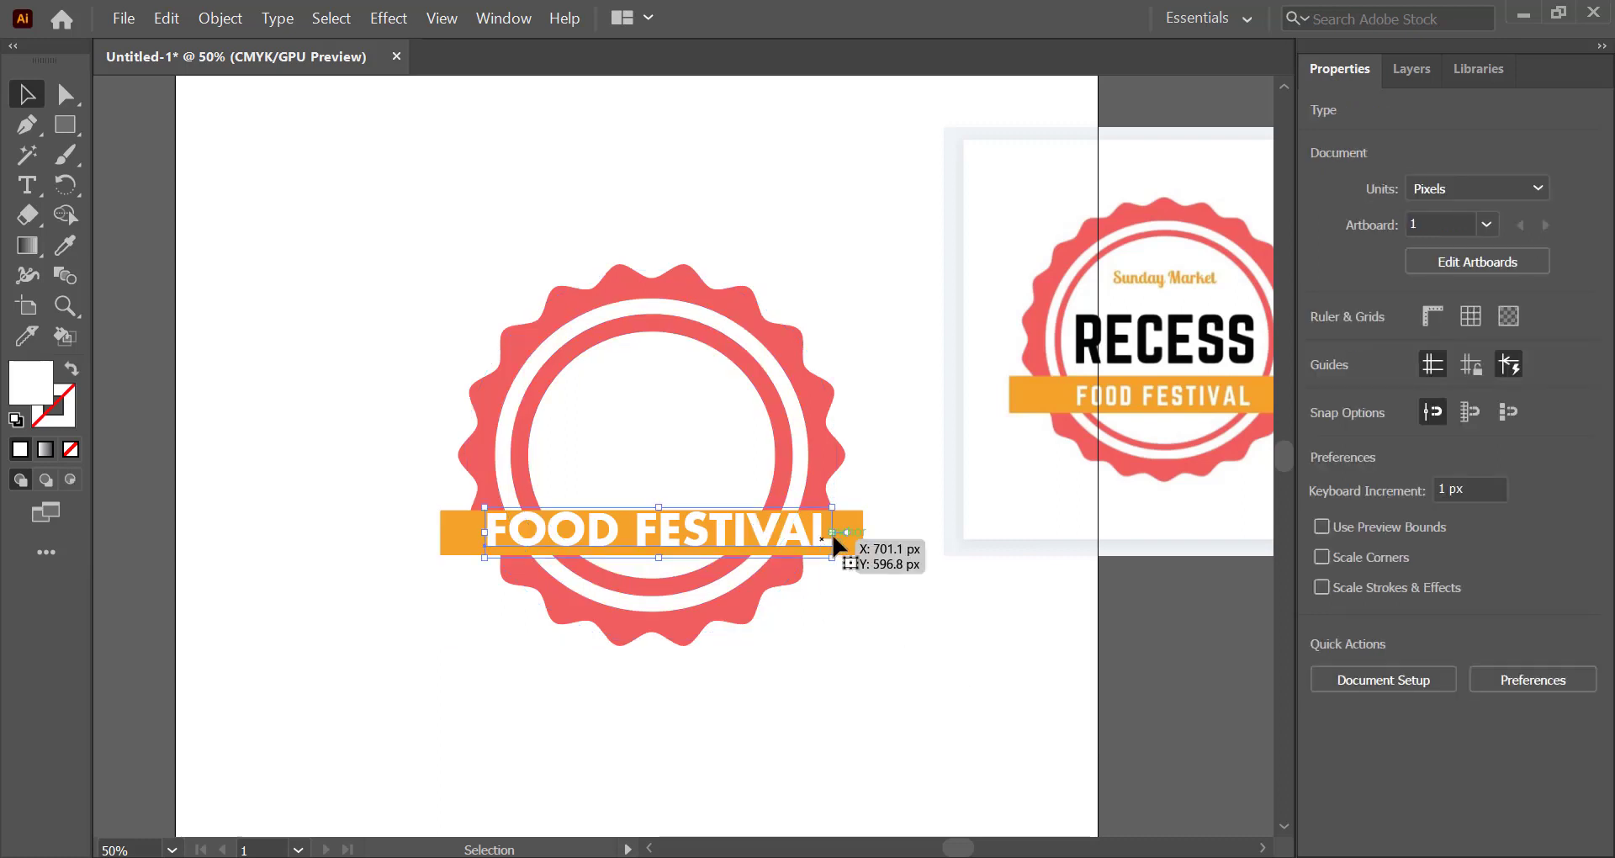
left_click(853, 532, "shift")
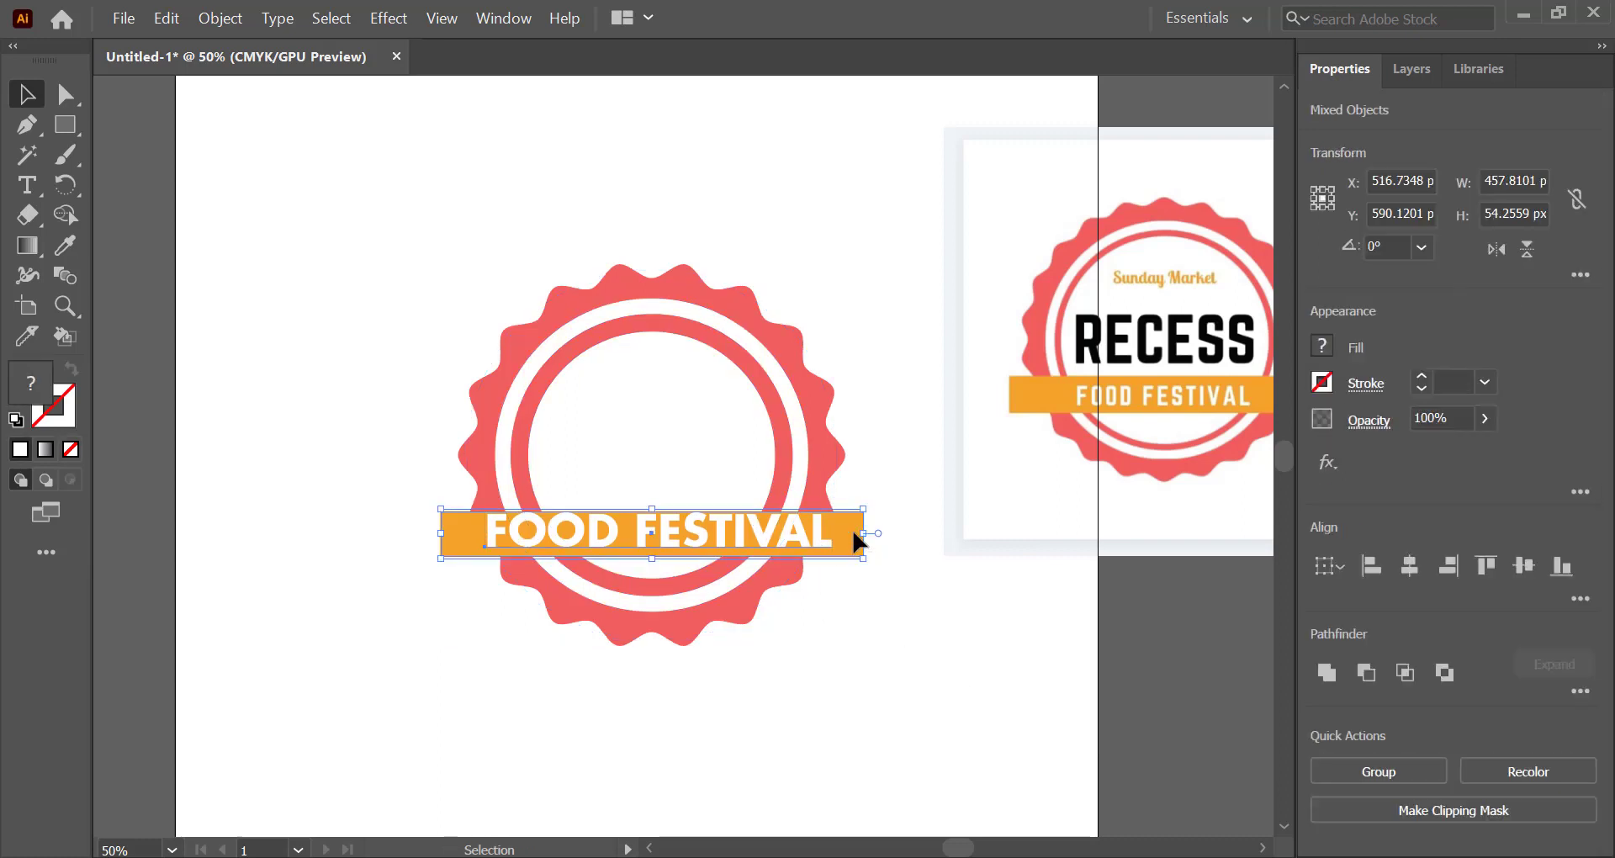
key("Down")
key("Down")
key("Down")
key("Down")
key("Down")
key("Down")
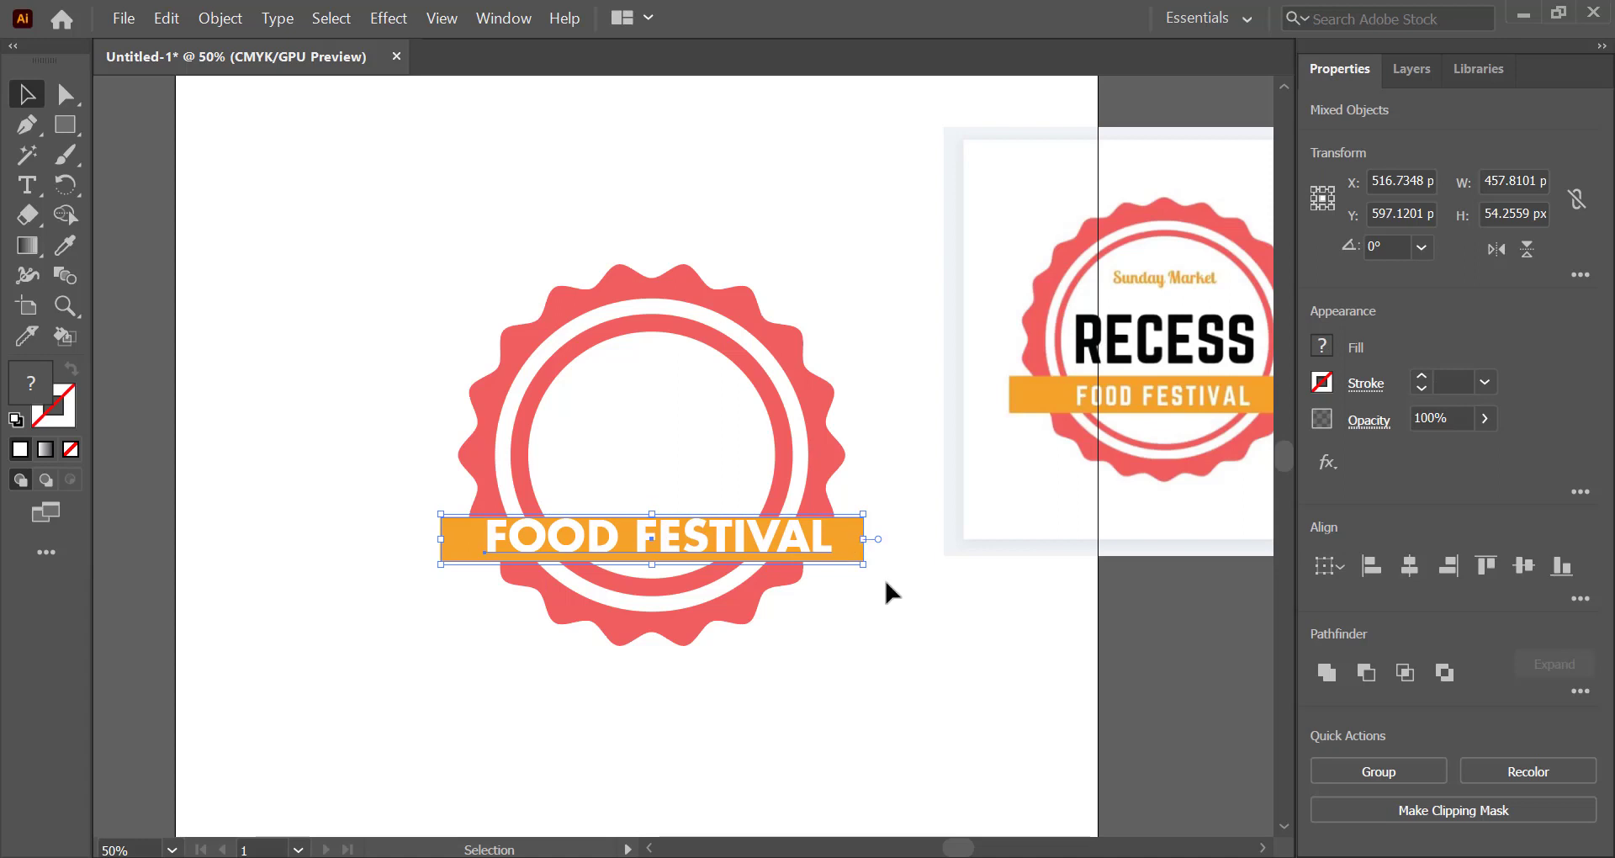
left_click(892, 599)
Convert FOOD FESTIVAL to outlines and nudge the lettering into place on the banner
left_click(717, 531)
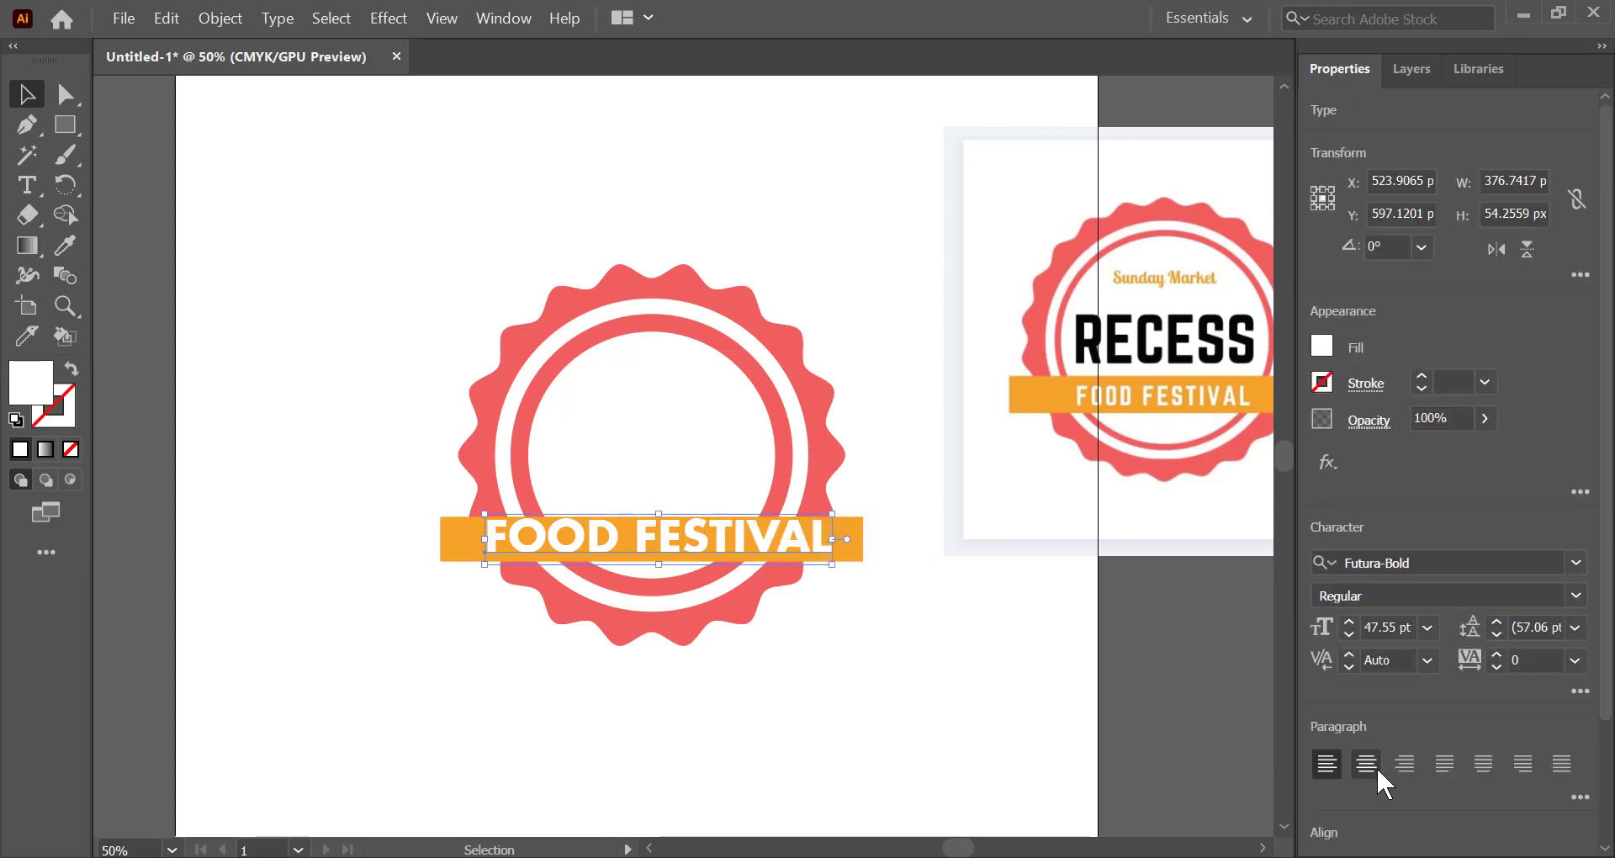
scroll(1329, 842, "down", 3)
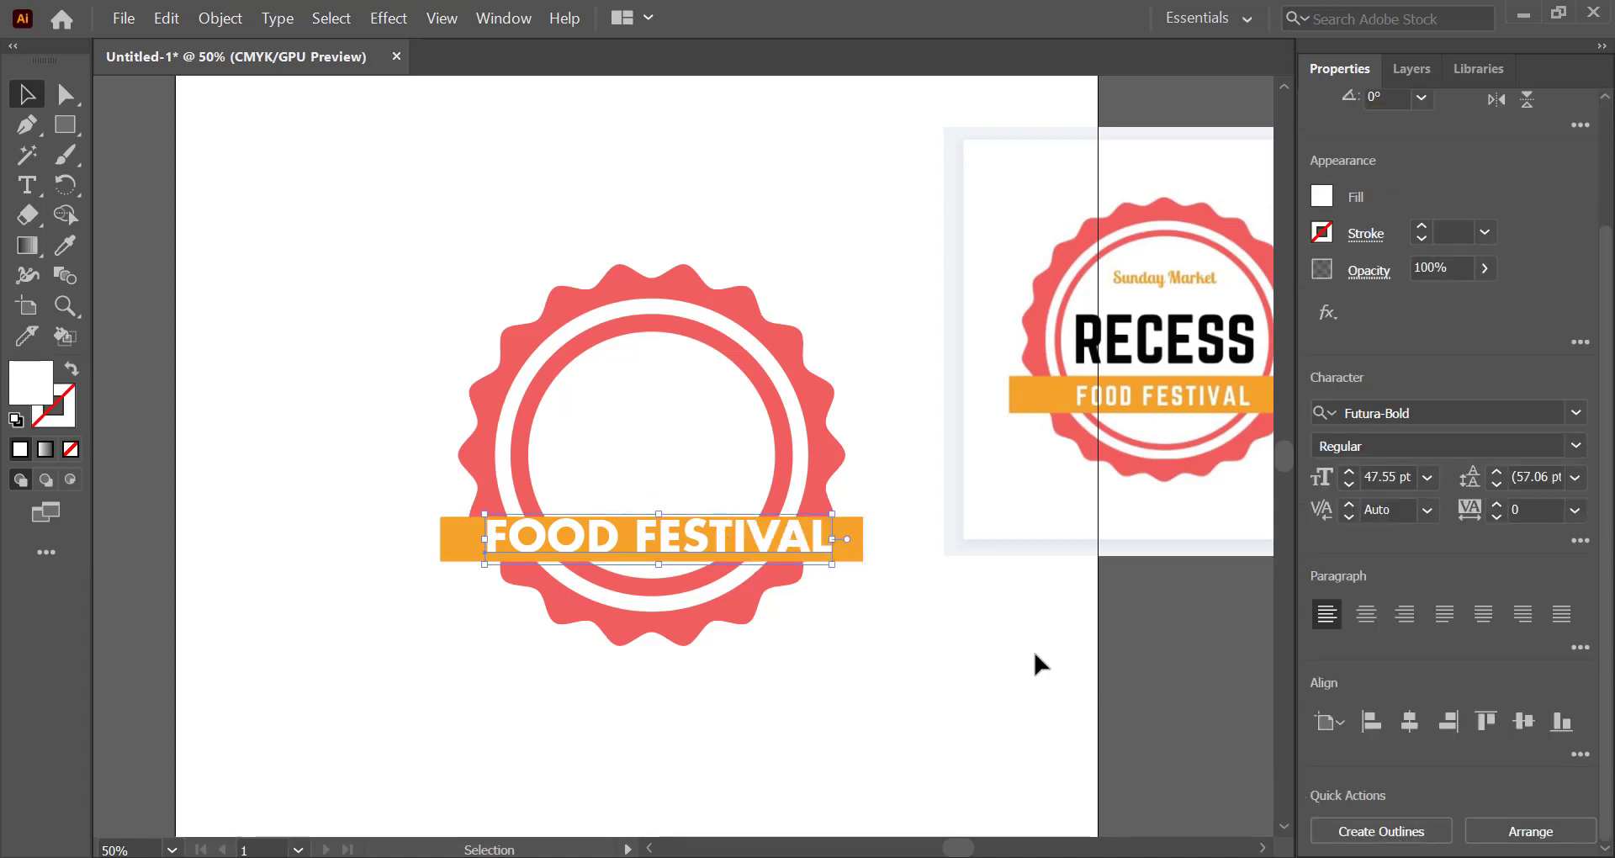
left_click(1367, 833)
left_click(1032, 646)
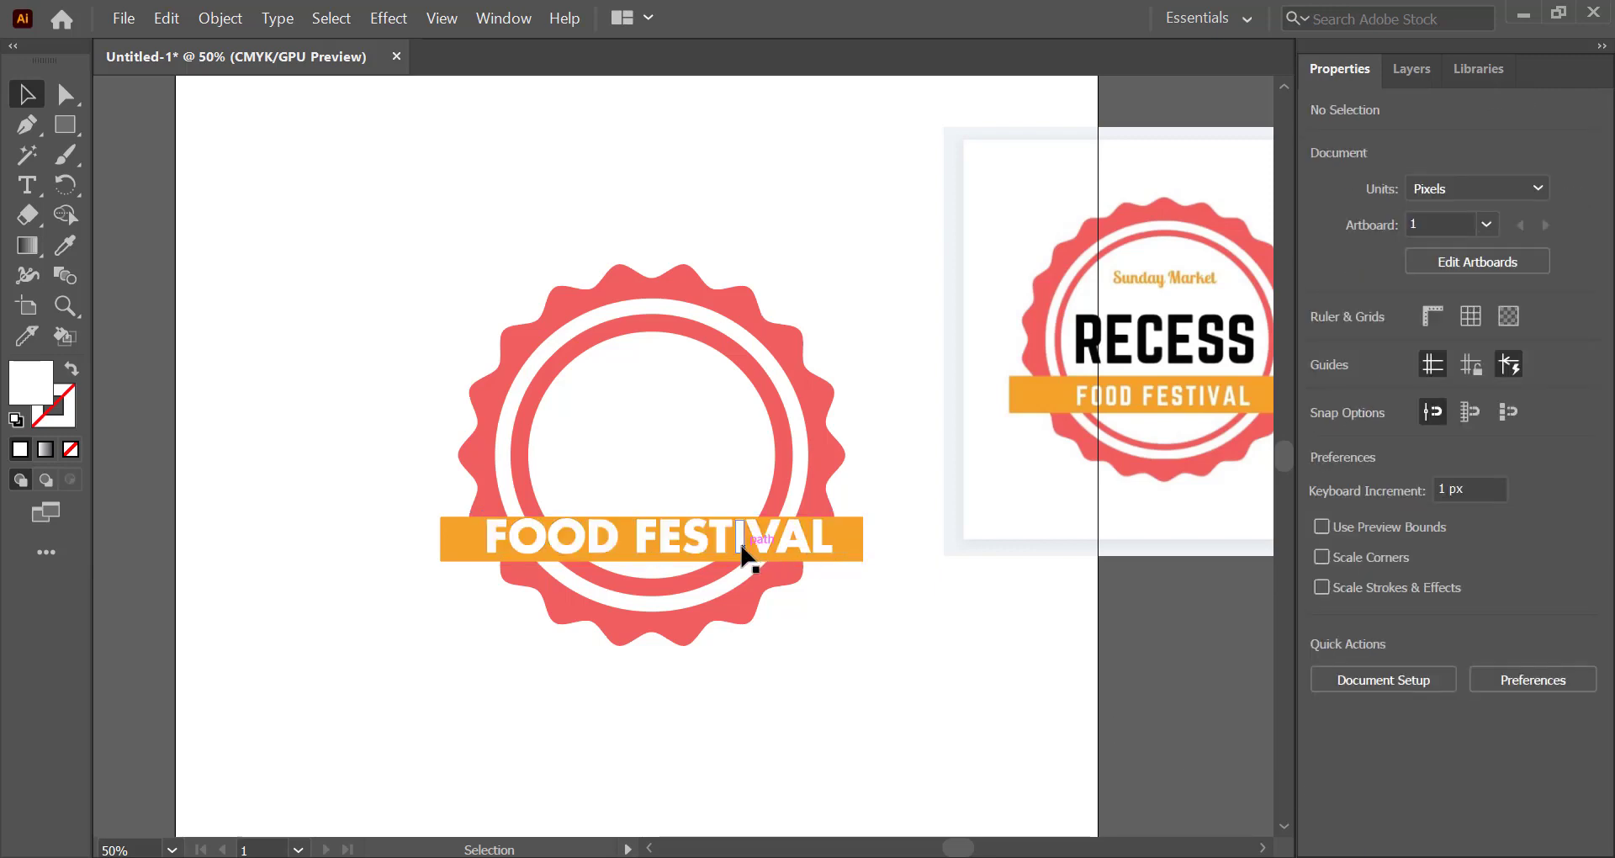
left_click(731, 554)
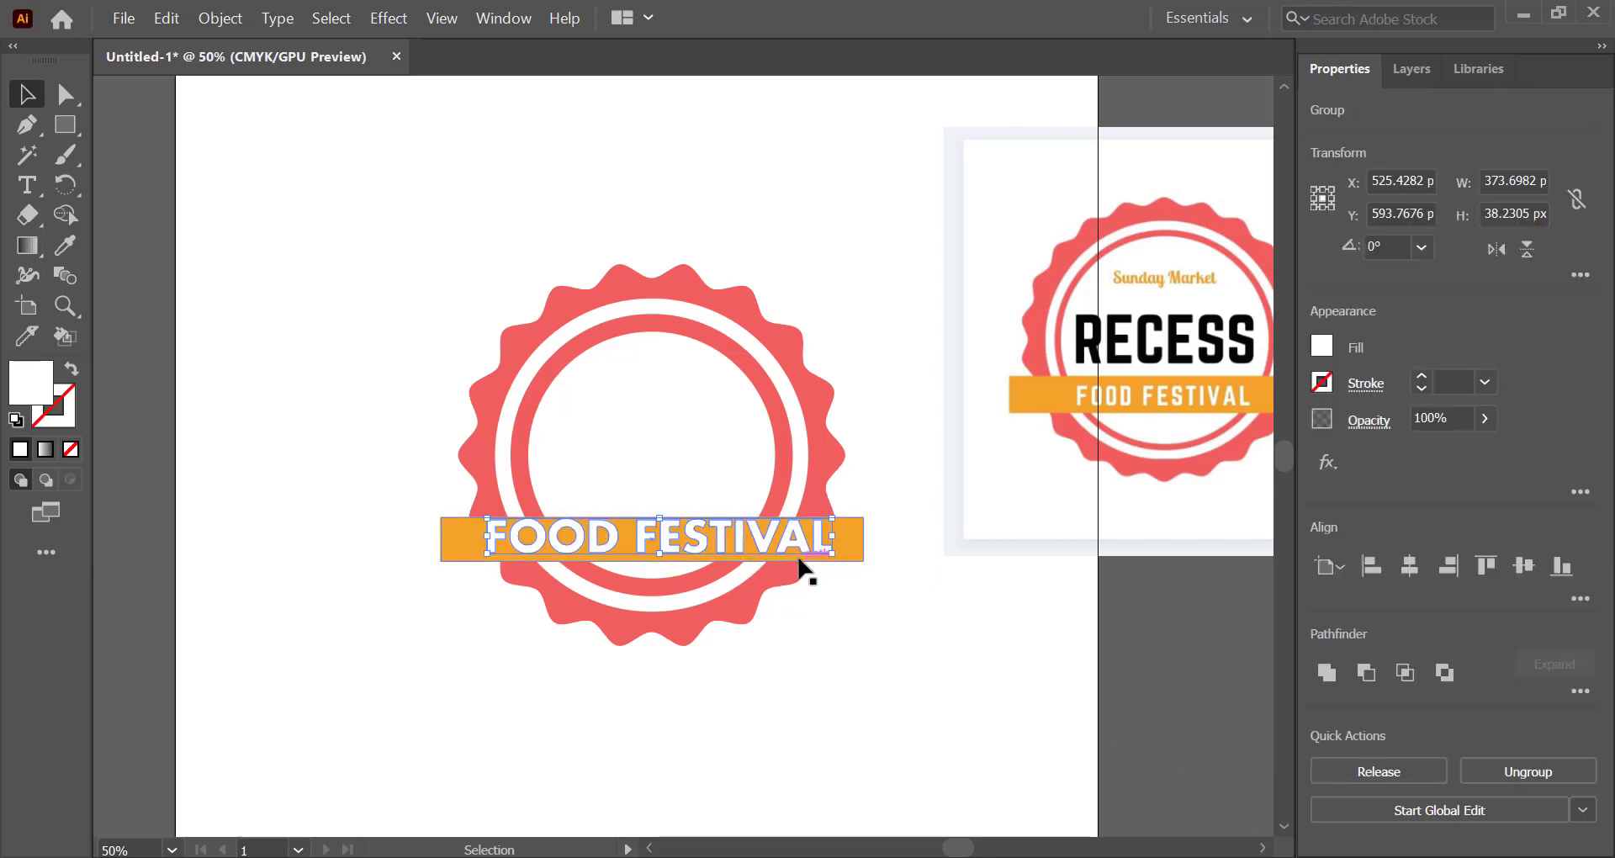
key("Down")
key("Down")
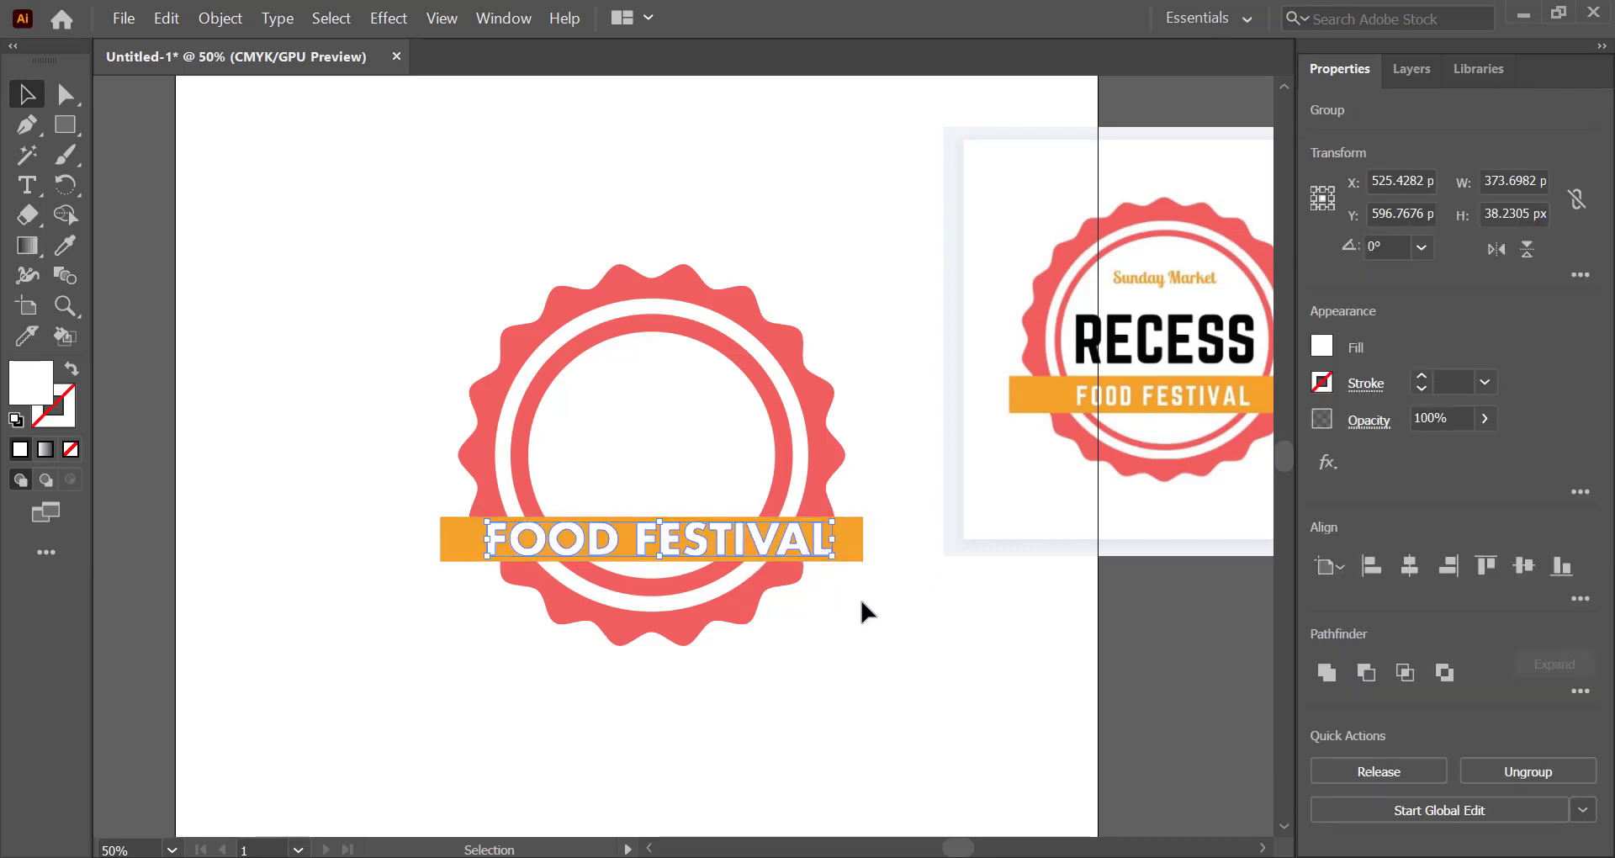
left_click(871, 624)
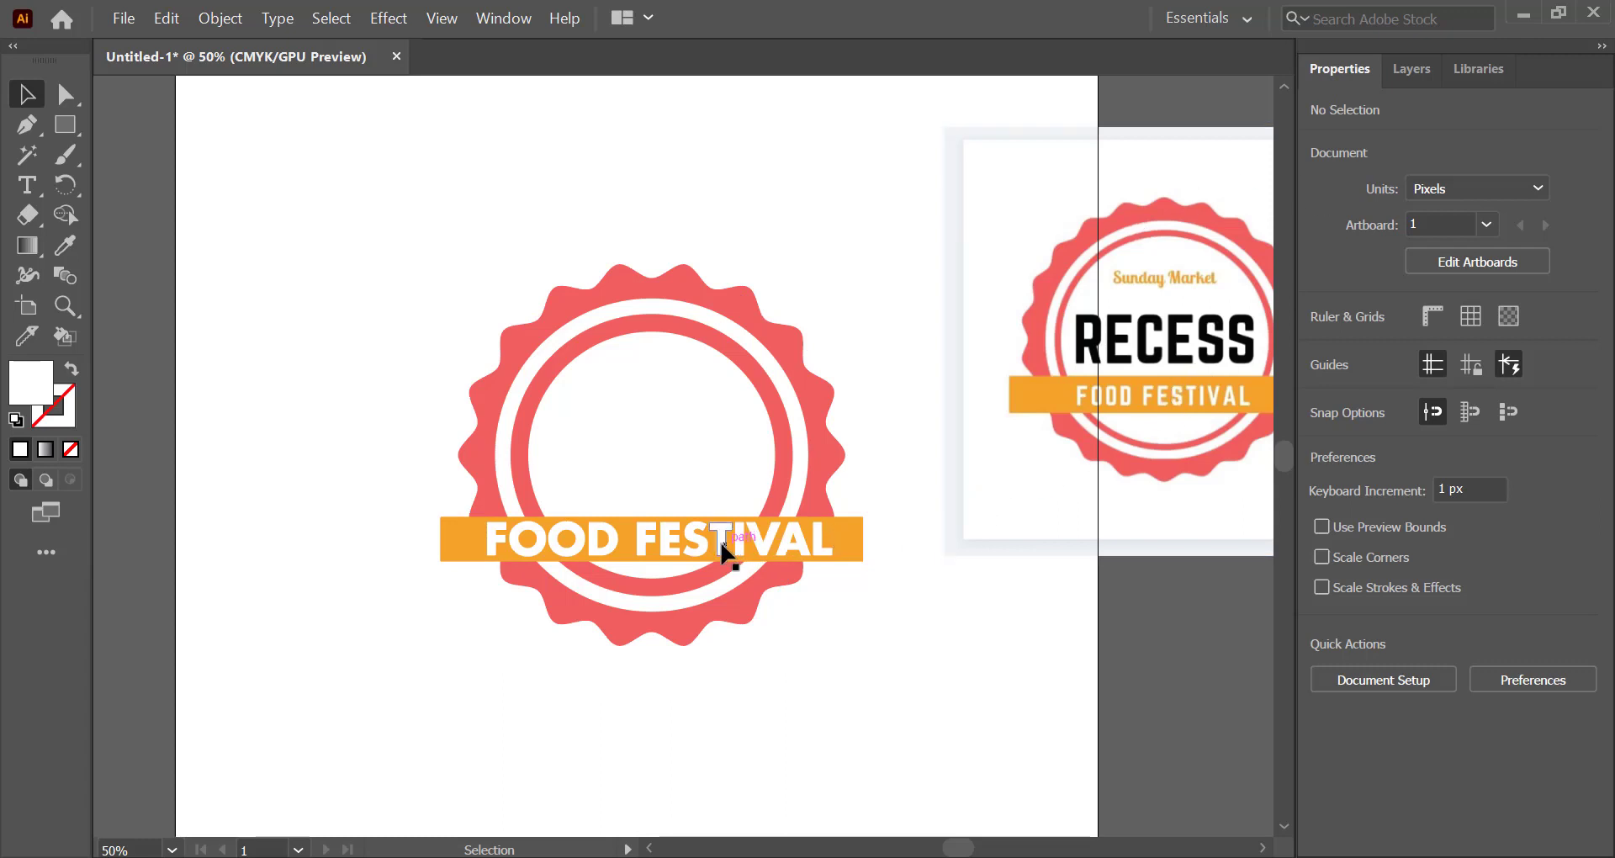
left_click_drag(723, 551, 705, 532)
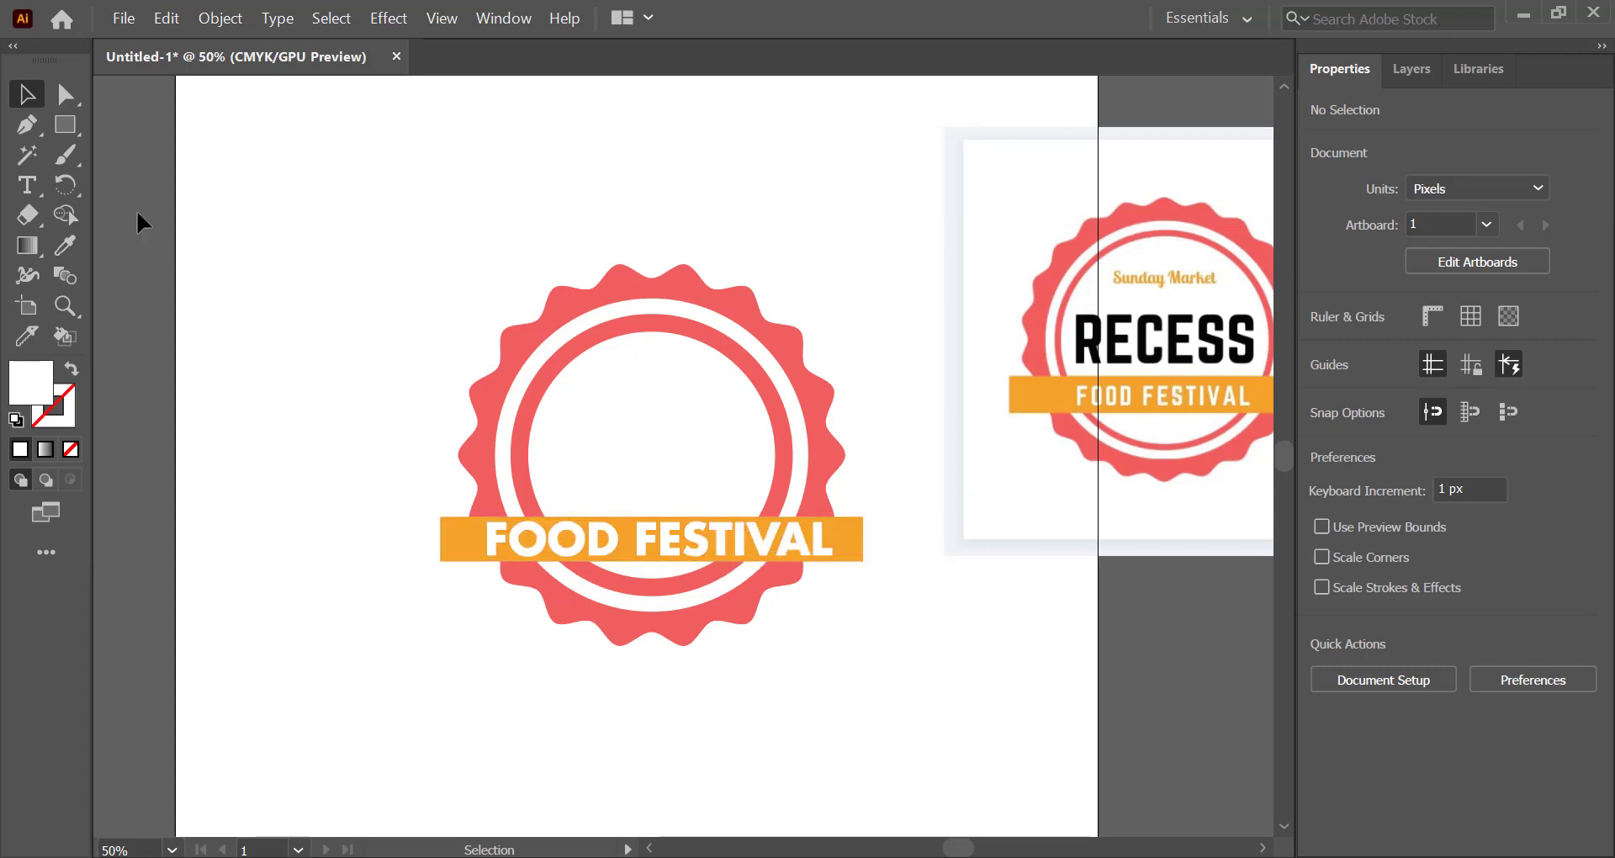
Type RECESS and scale it into the badge centre above the banner
left_click(39, 192)
left_click(412, 312)
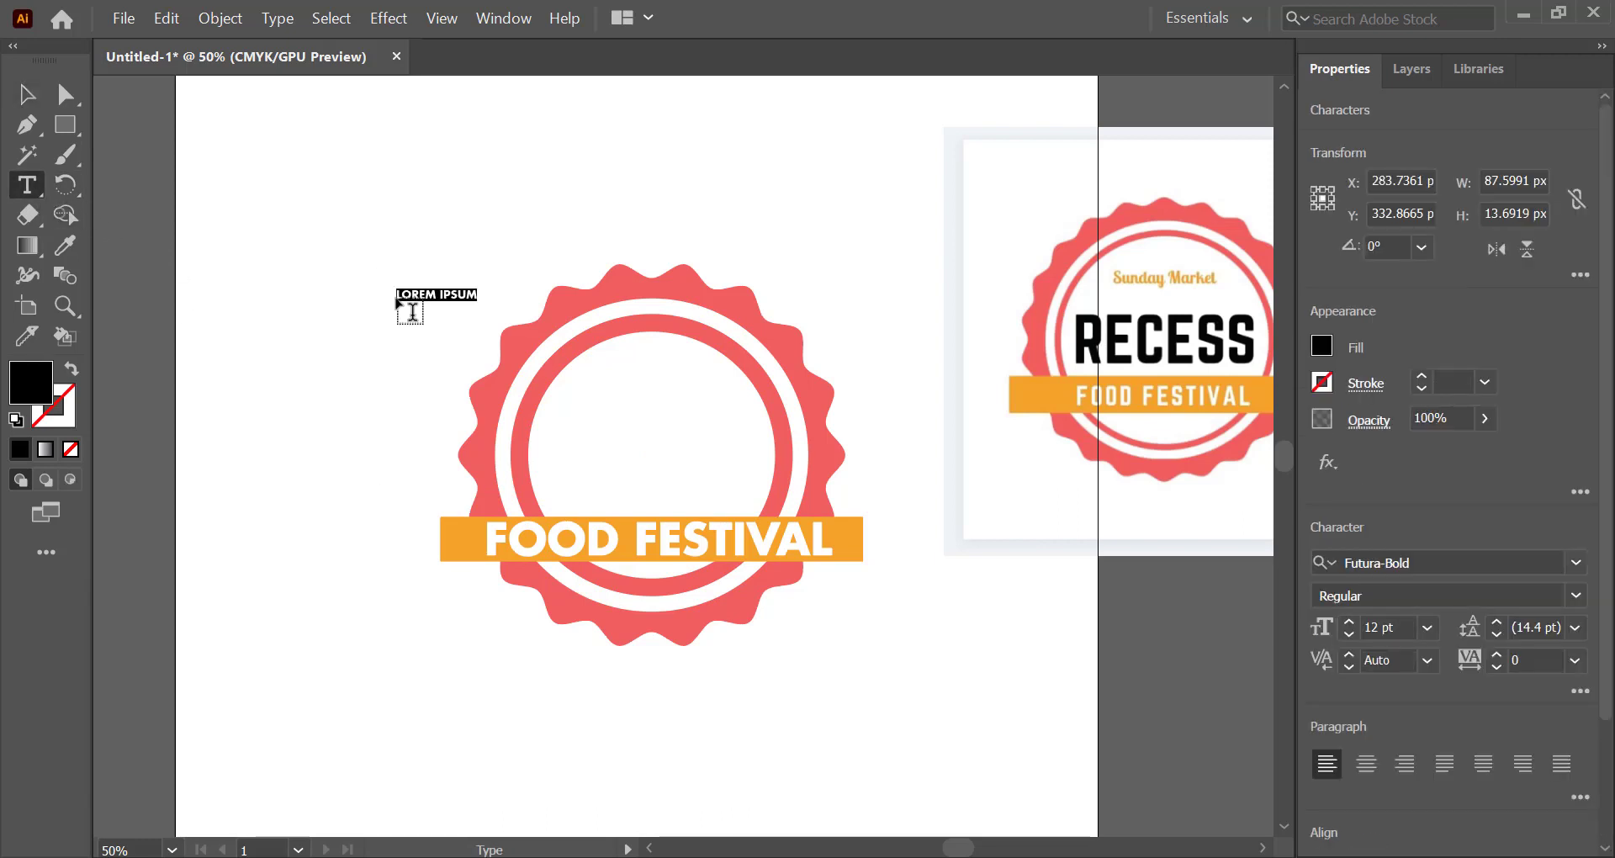
type("RECESS")
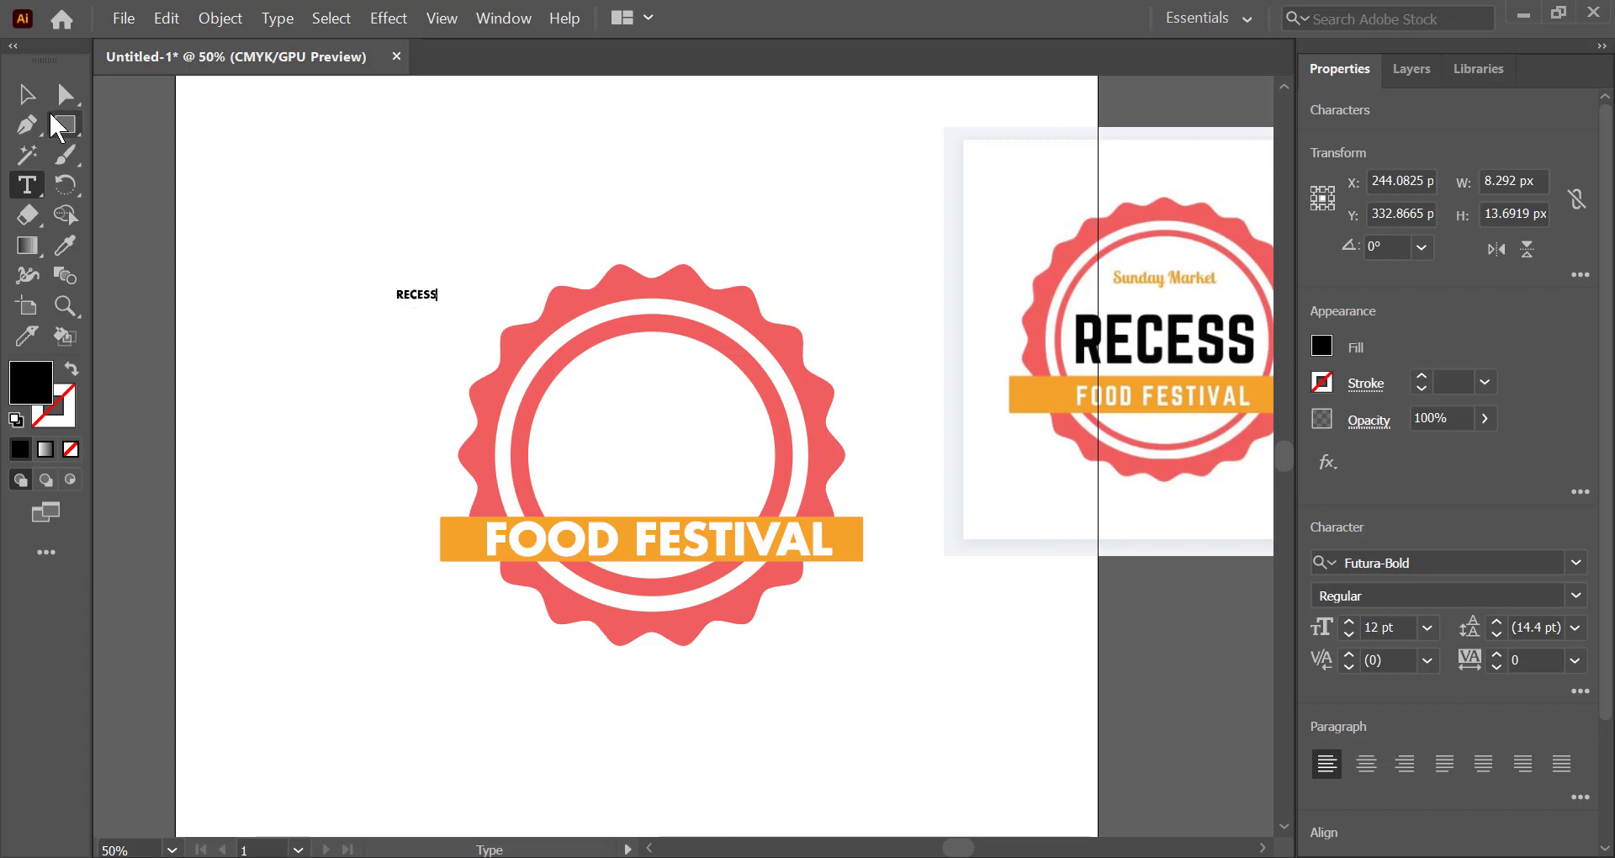
left_click(27, 94)
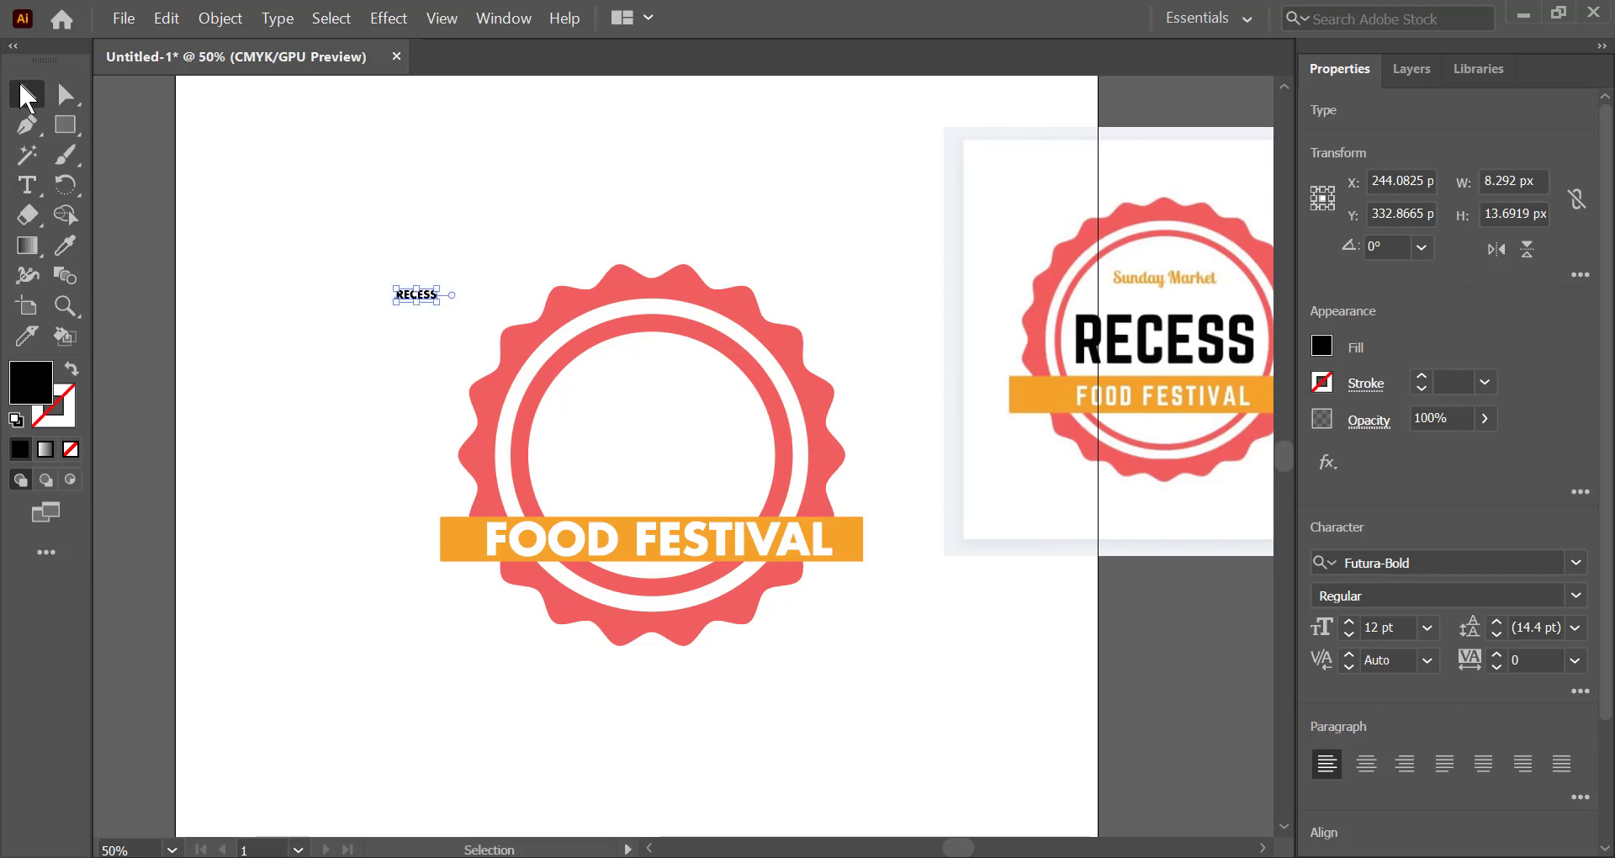
mouse_move(438, 301)
left_mouse_down()
mouse_move(535, 379)
mouse_move(557, 339)
mouse_move(680, 475)
left_mouse_up()
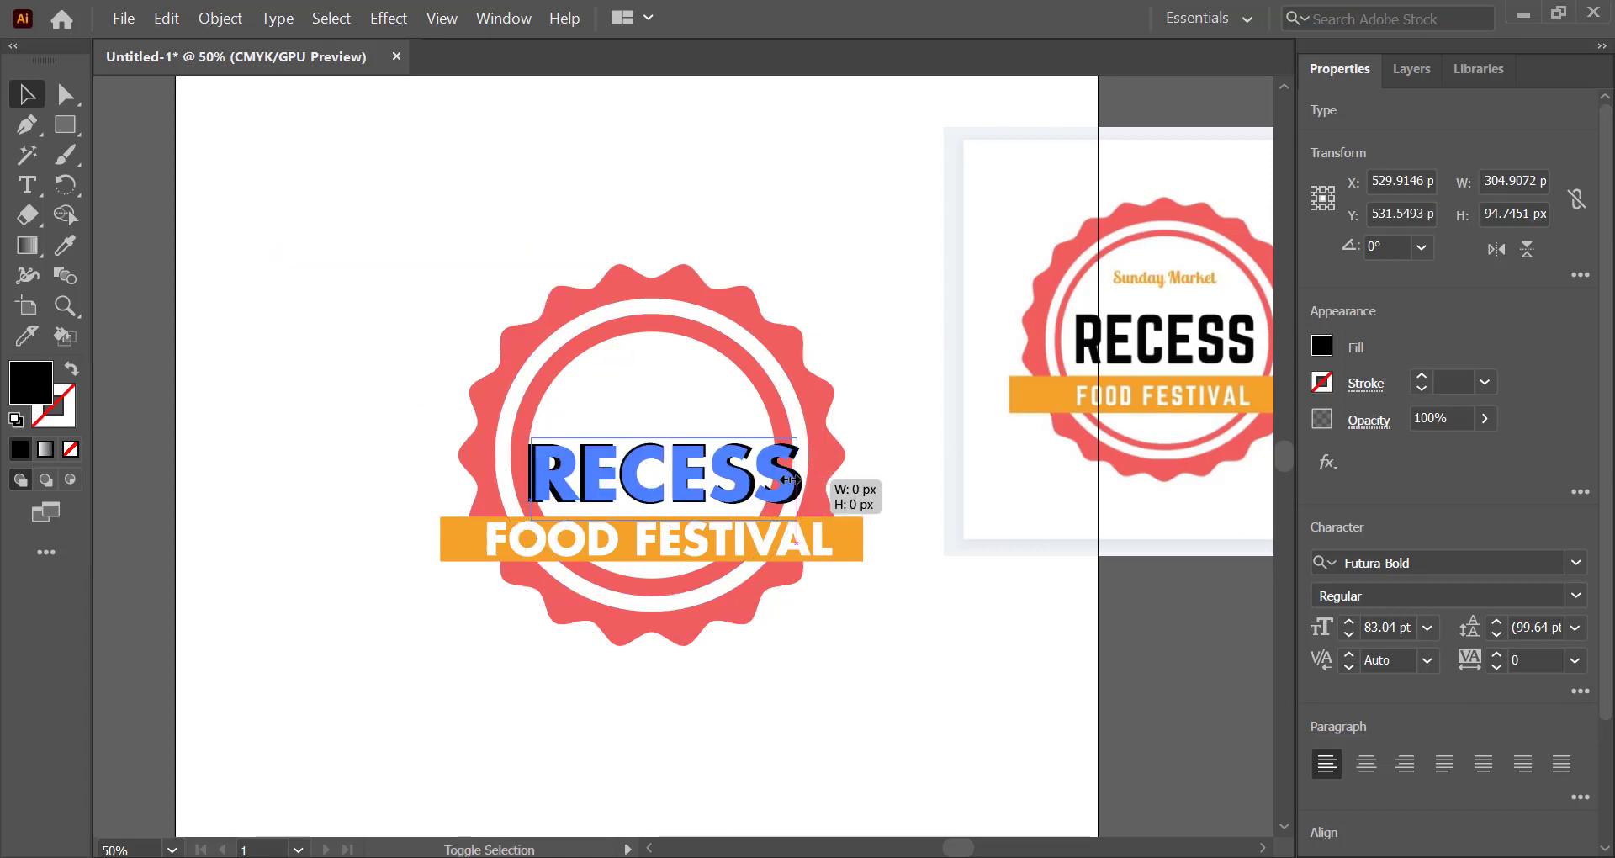
left_click_drag(805, 482, 775, 482)
left_click_drag(674, 475, 676, 472)
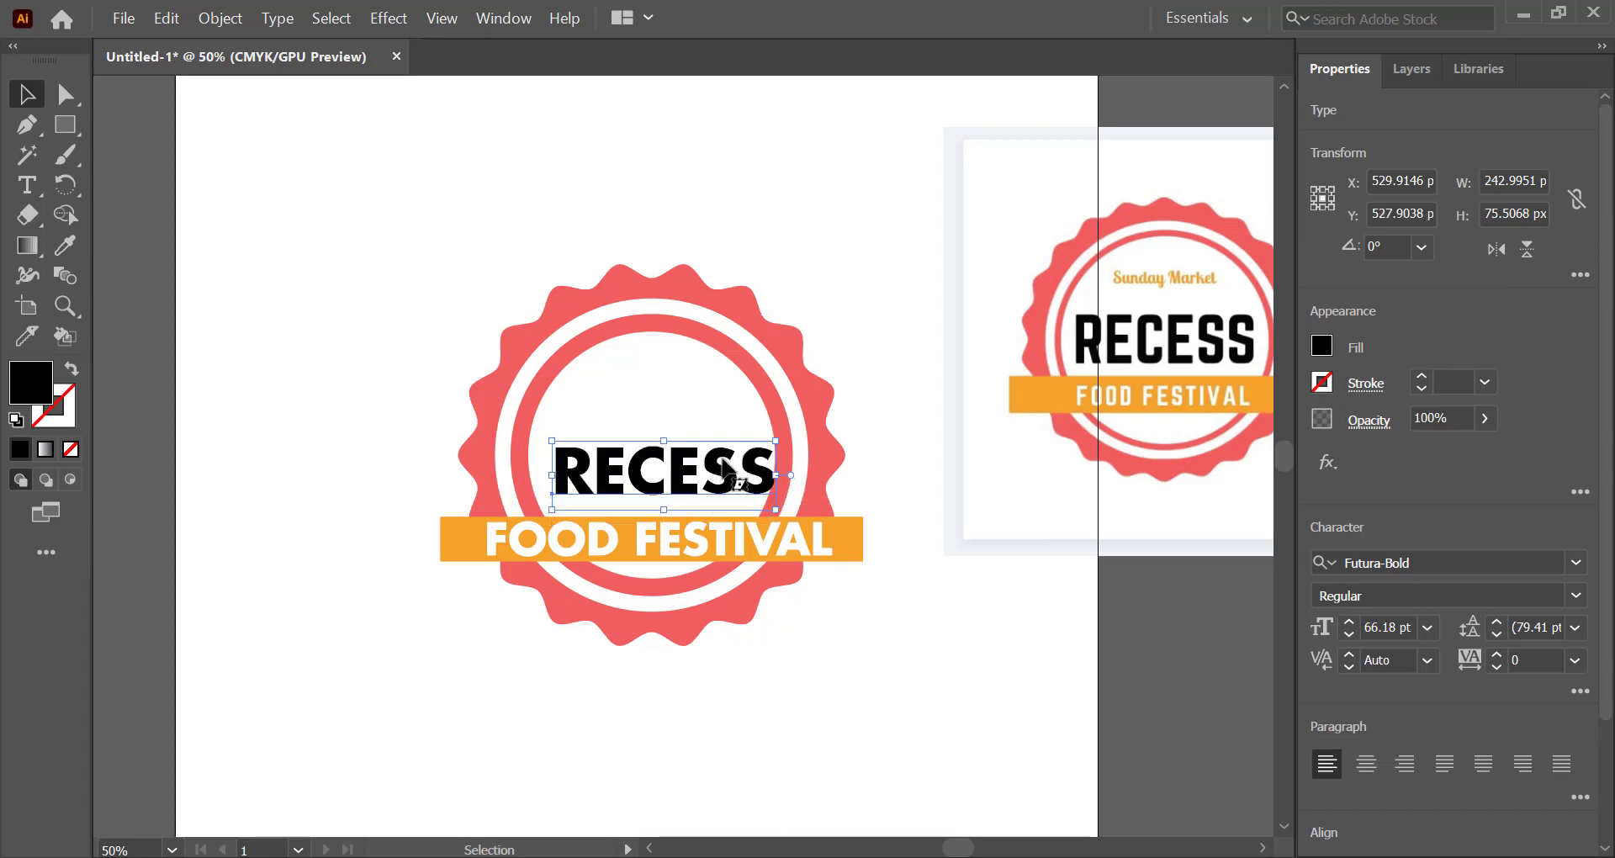
Centre RECESS and the badge parts horizontally
left_click(953, 463)
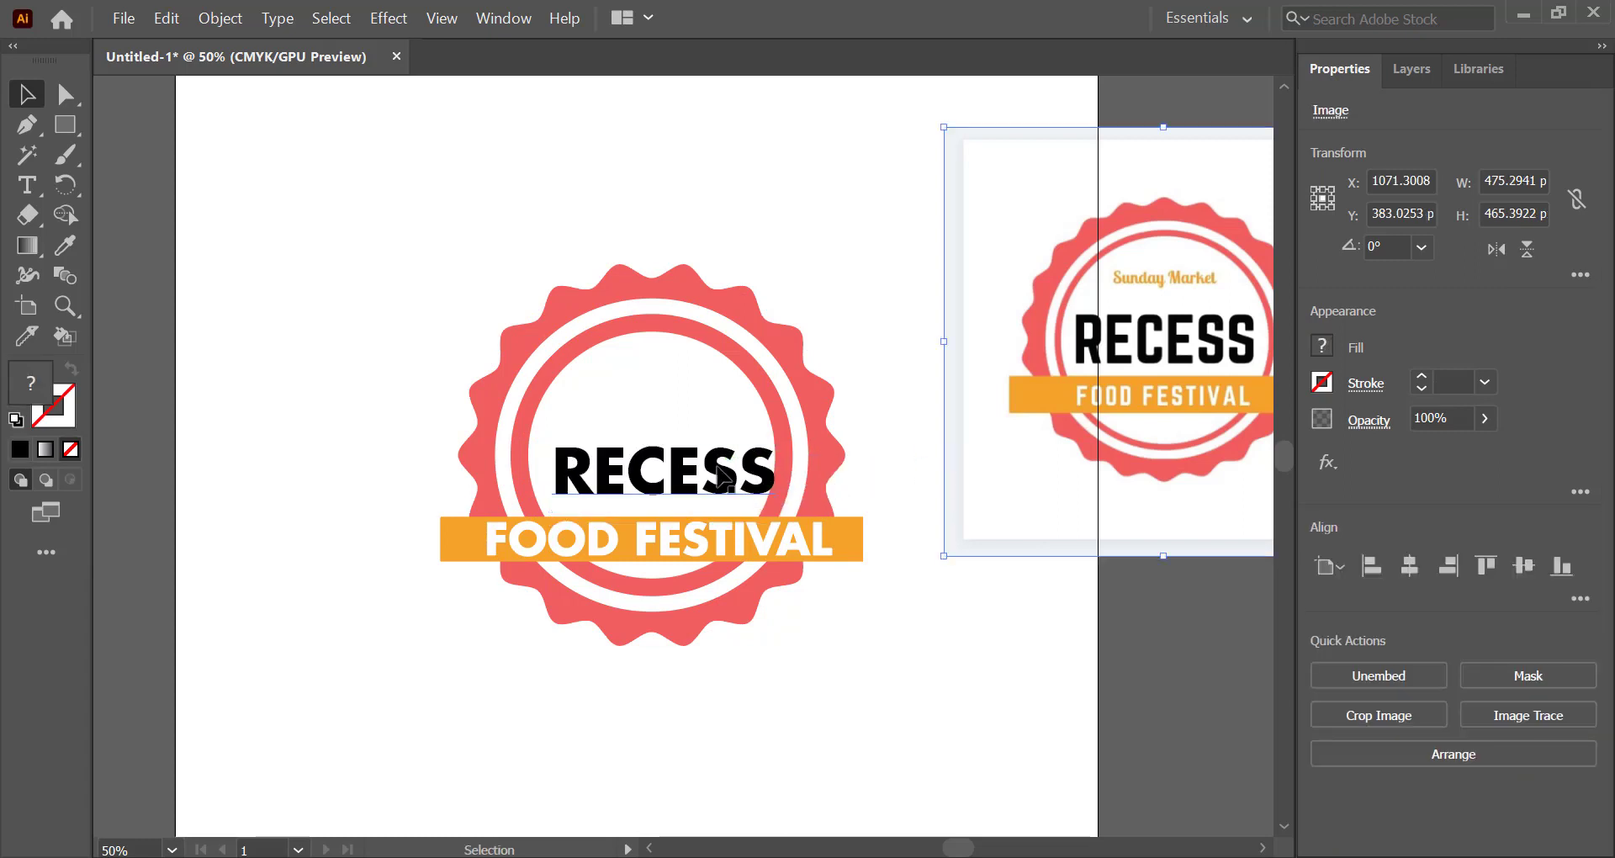
left_click(724, 479)
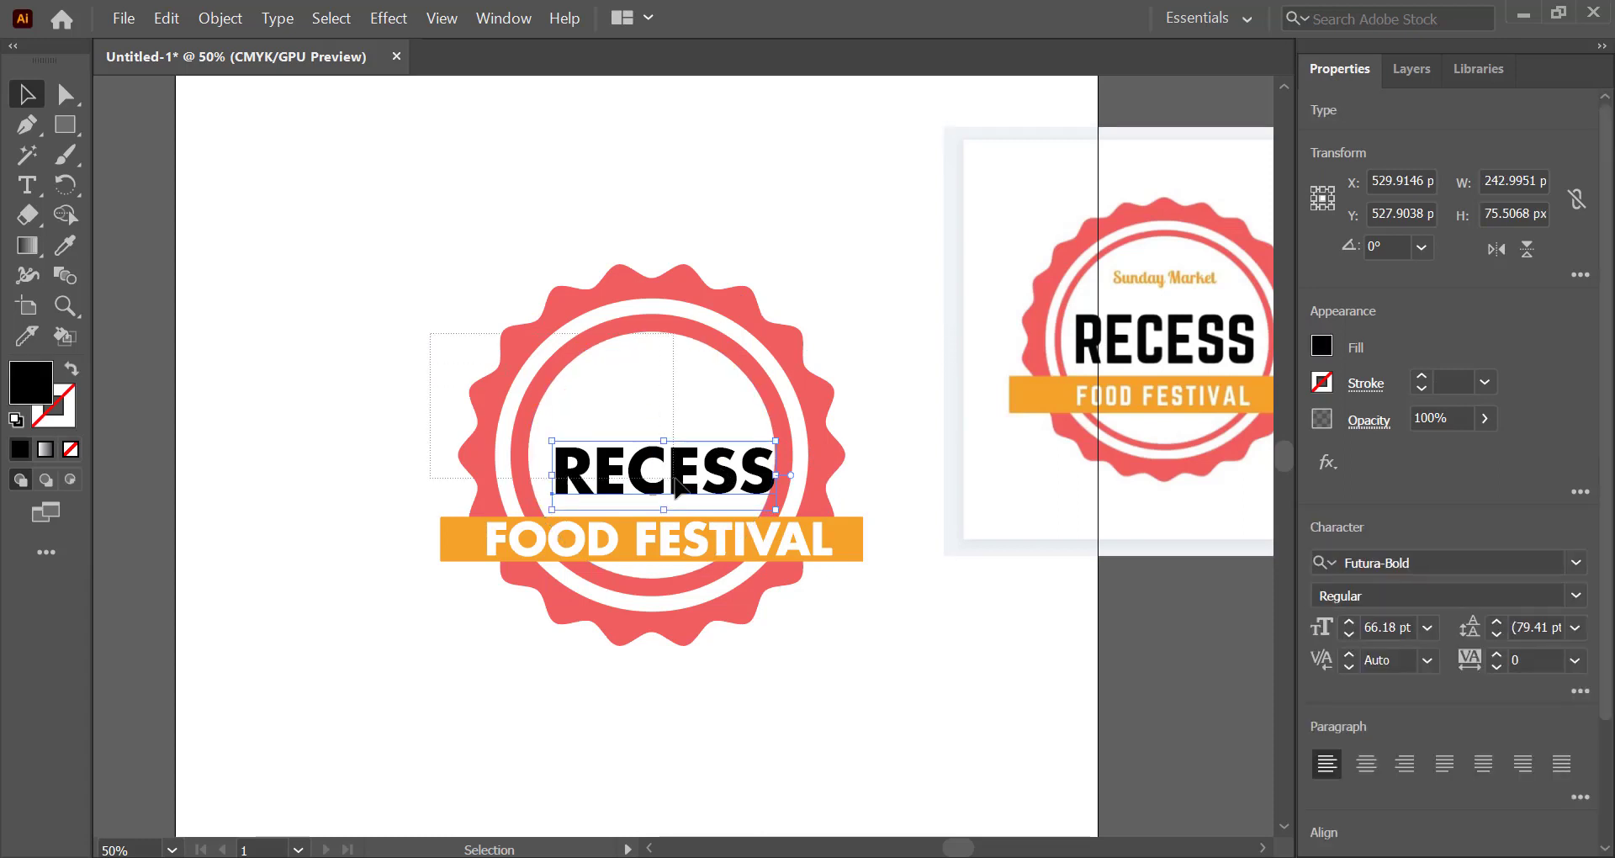
left_click_drag(455, 346, 973, 446)
left_click(1406, 569)
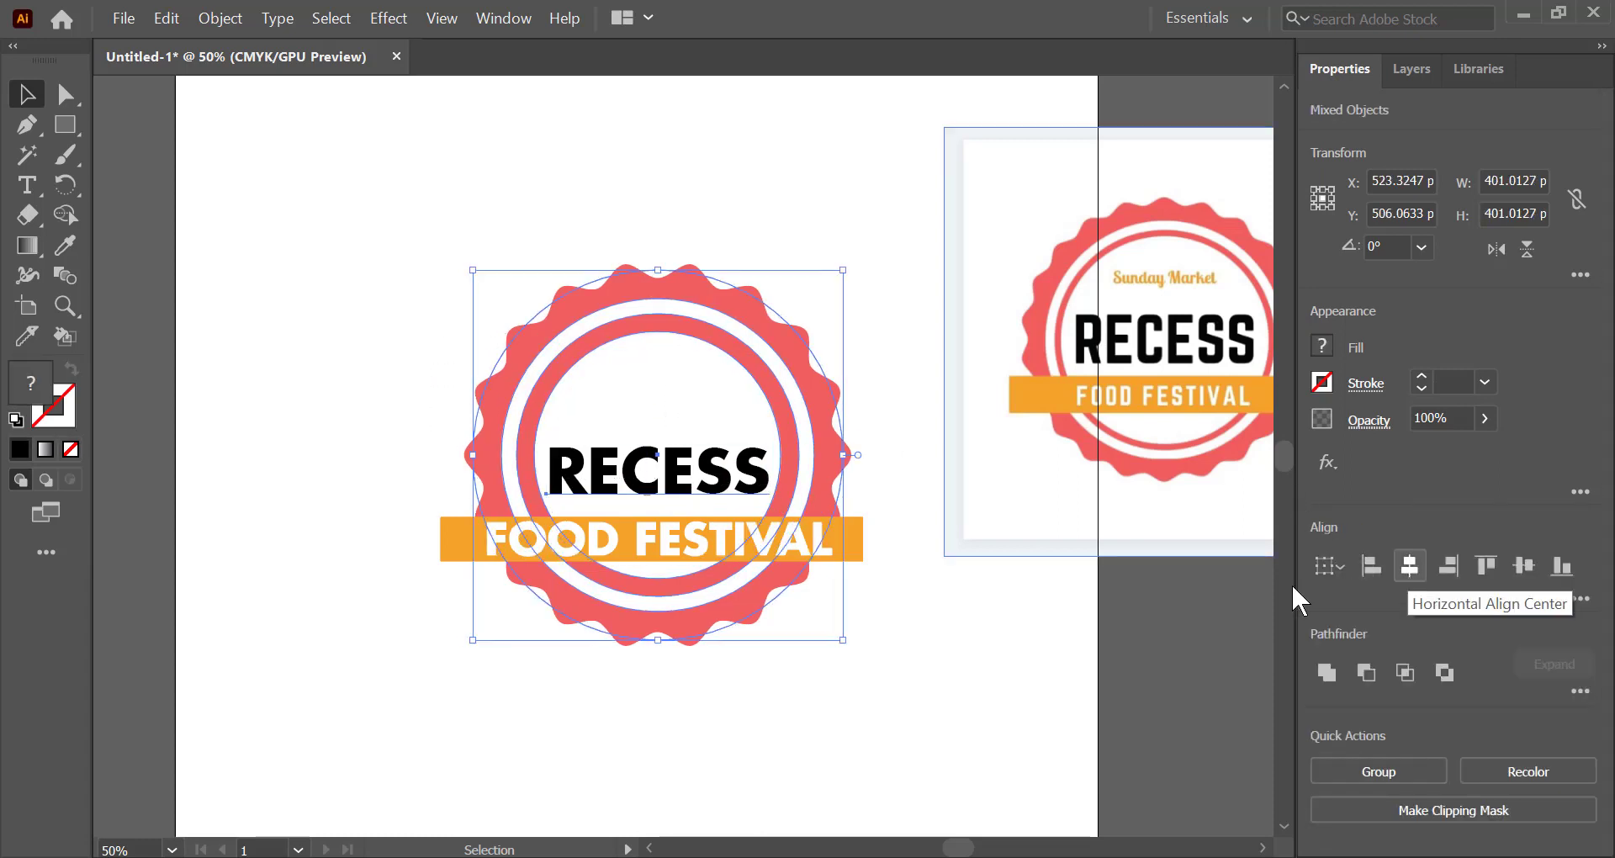
left_click(1052, 639)
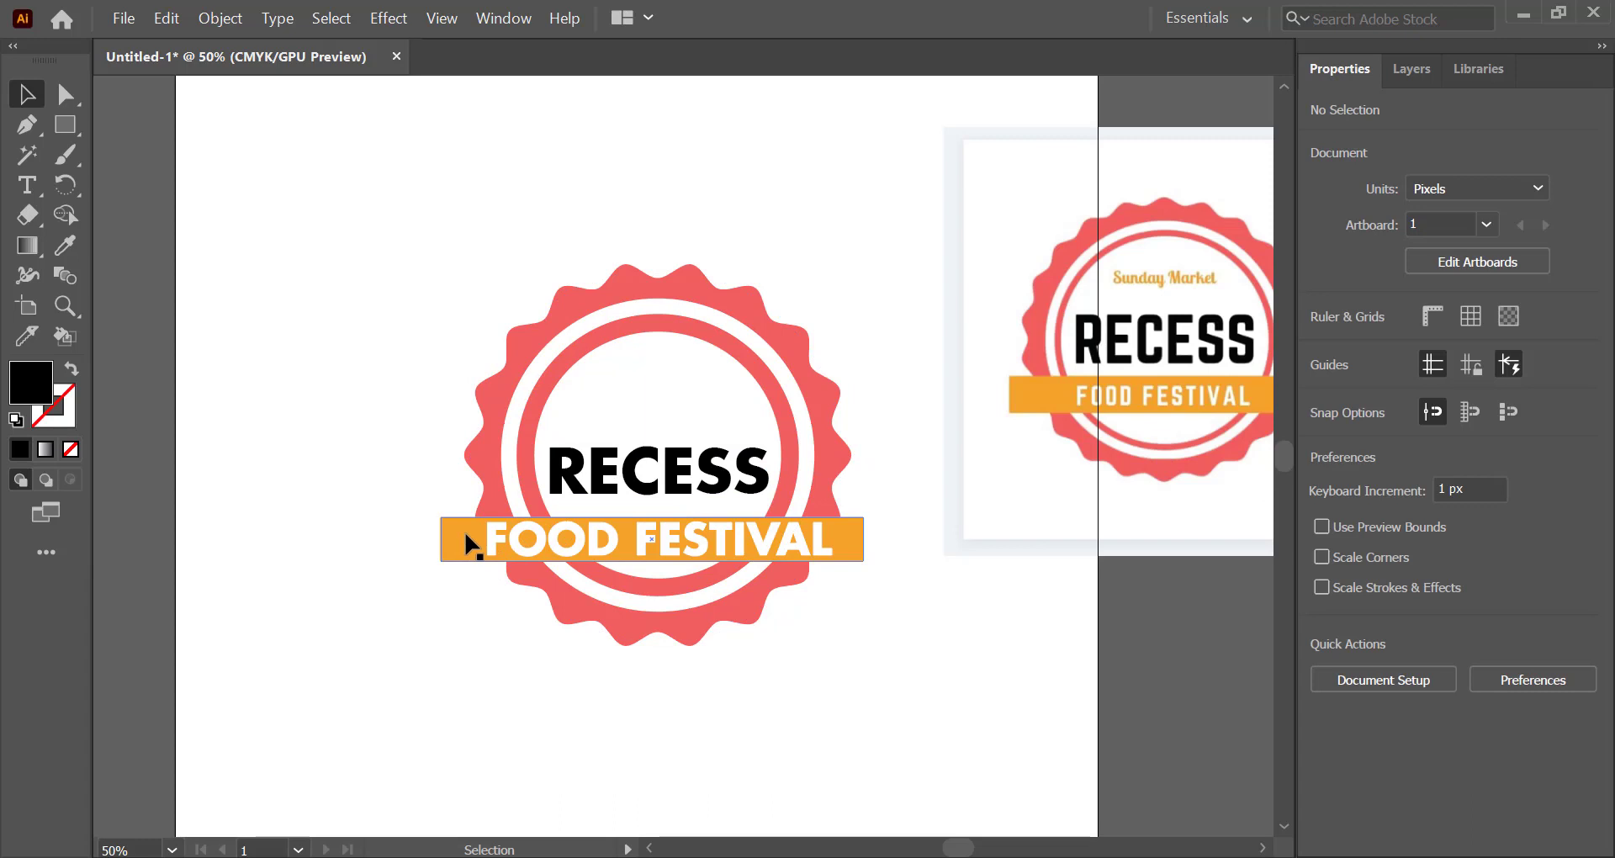
left_click_drag(419, 374, 820, 623)
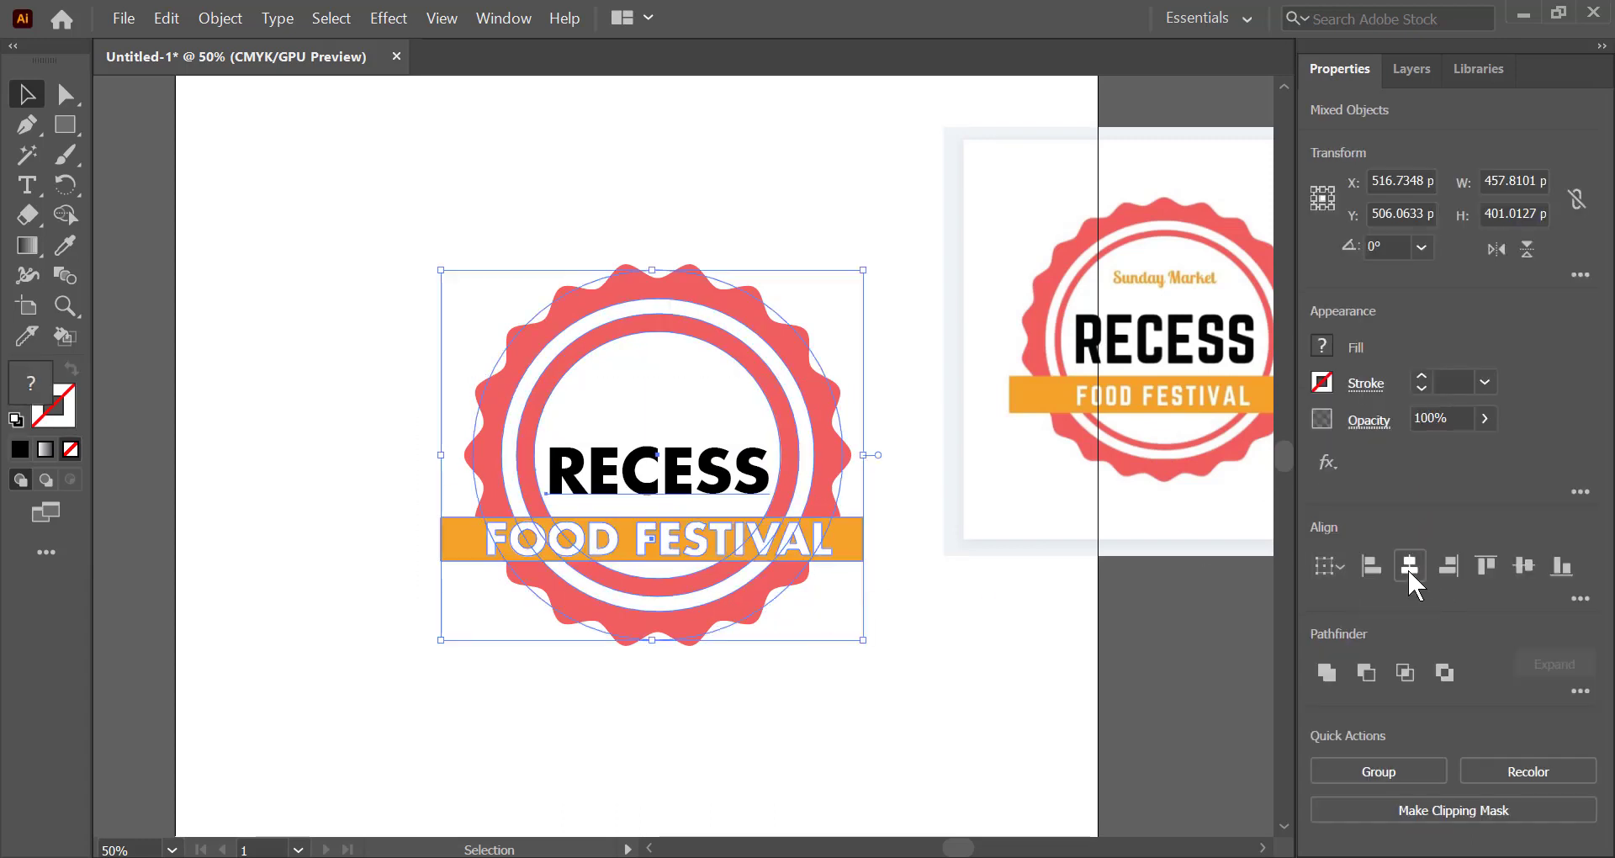
left_click(1409, 579)
left_click(1034, 744)
Raise RECESS about 5 px and convert it to outlines
left_click_drag(730, 475, 680, 471)
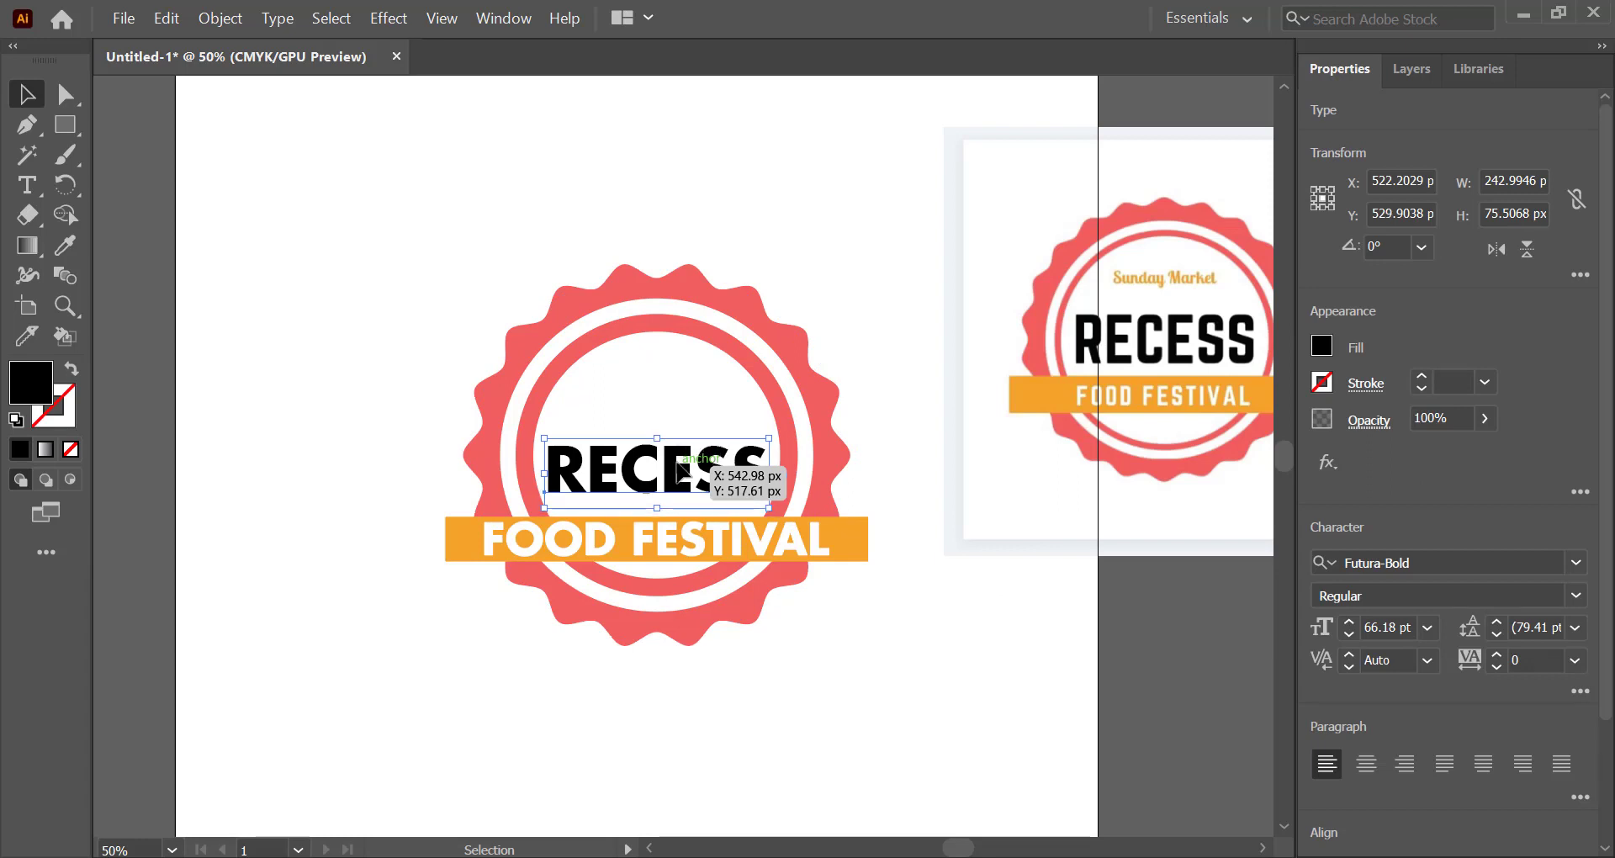
left_click_drag(679, 471, 680, 468)
left_click(964, 523)
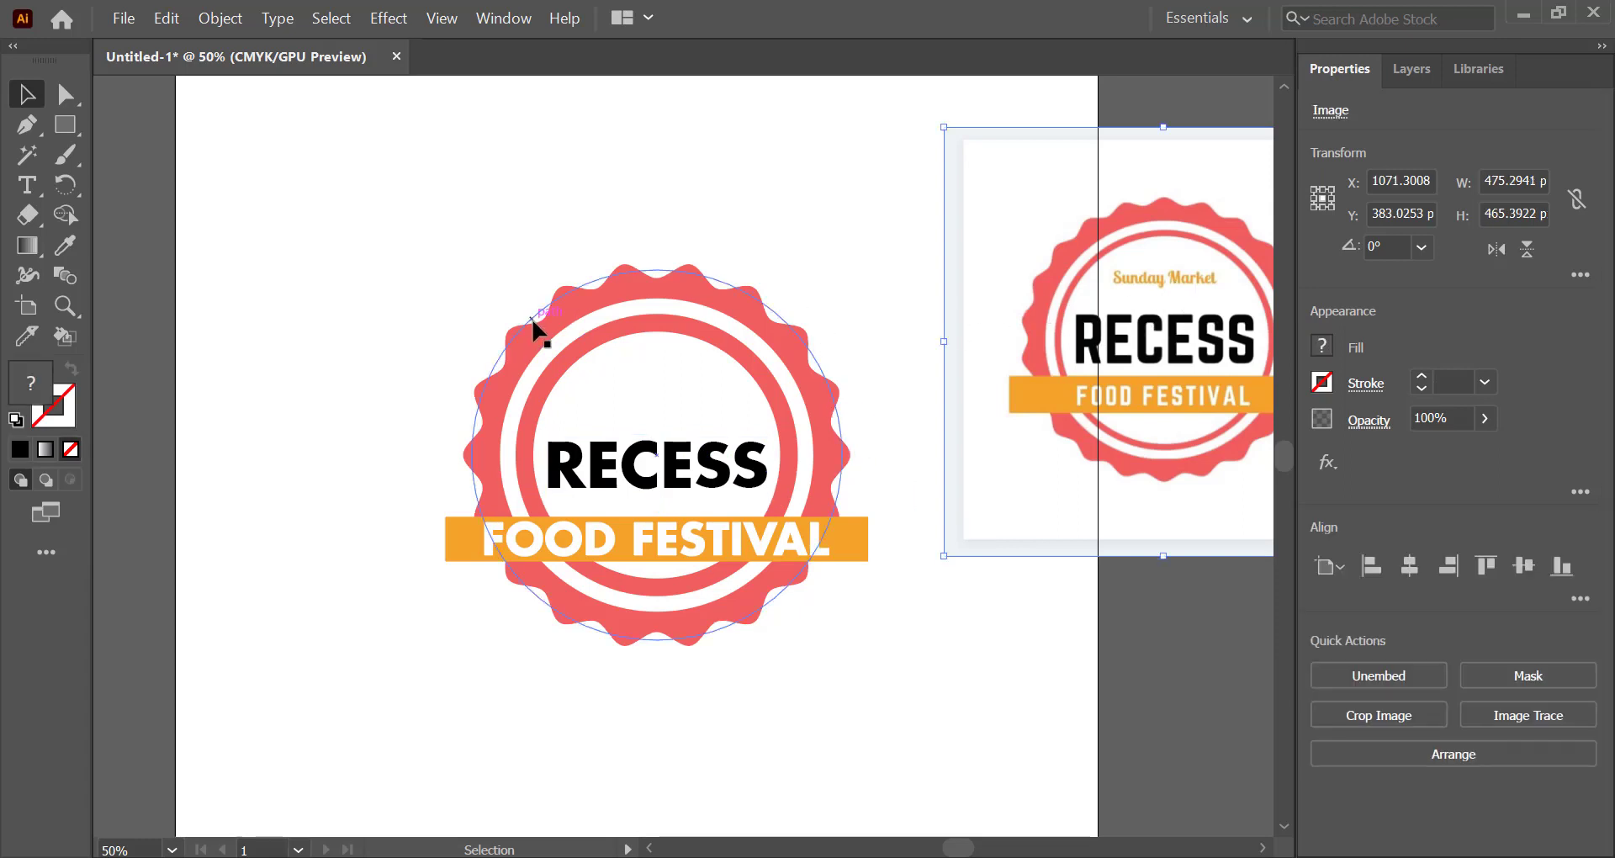
left_click(606, 467)
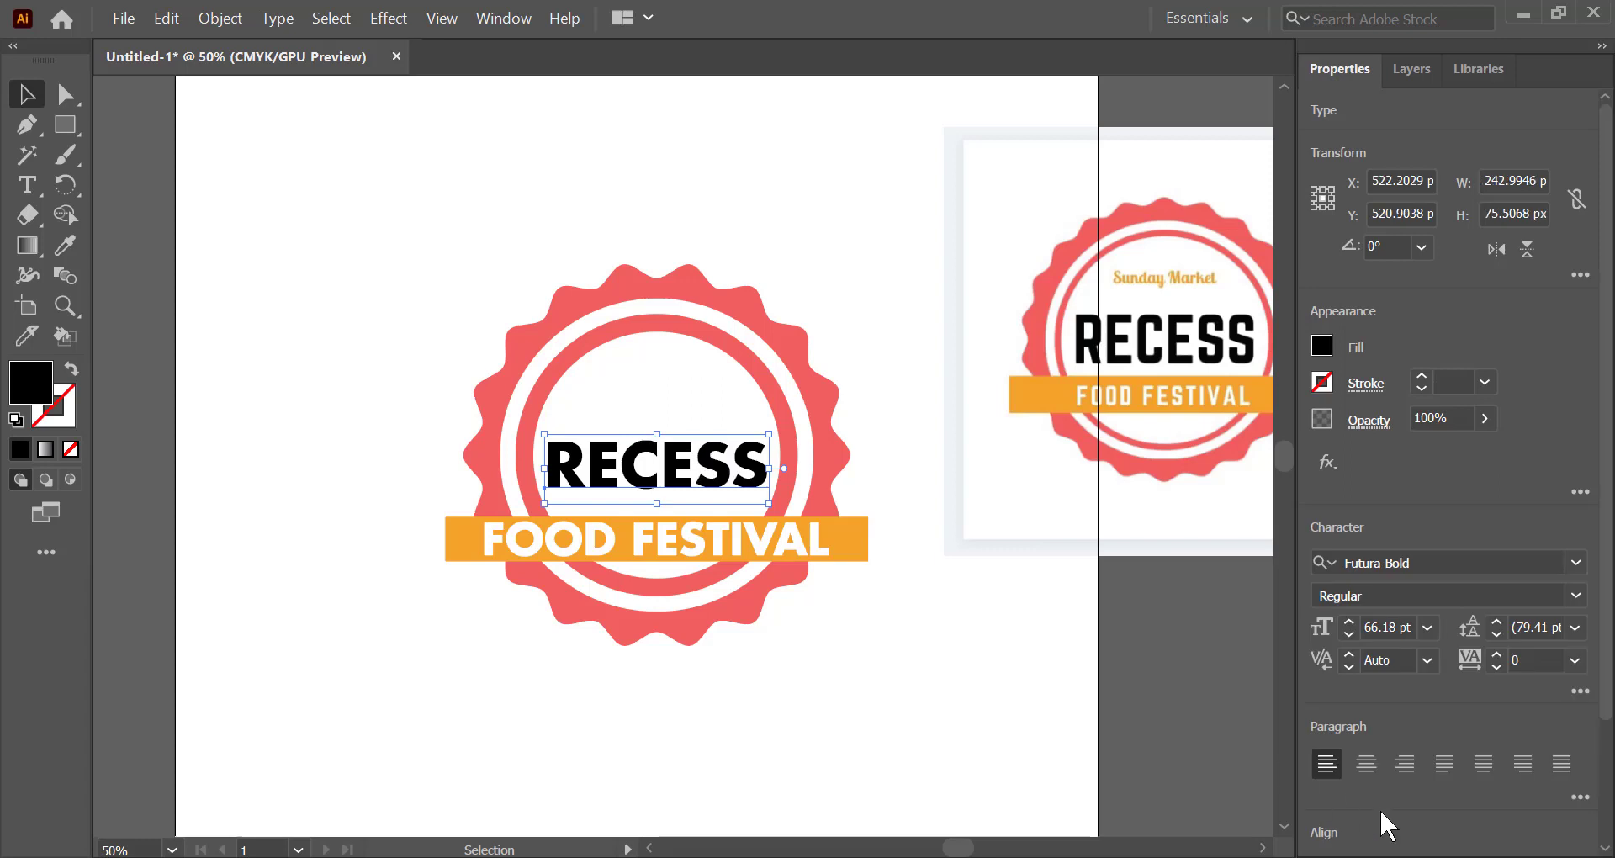
scroll(1387, 826, "down", 3)
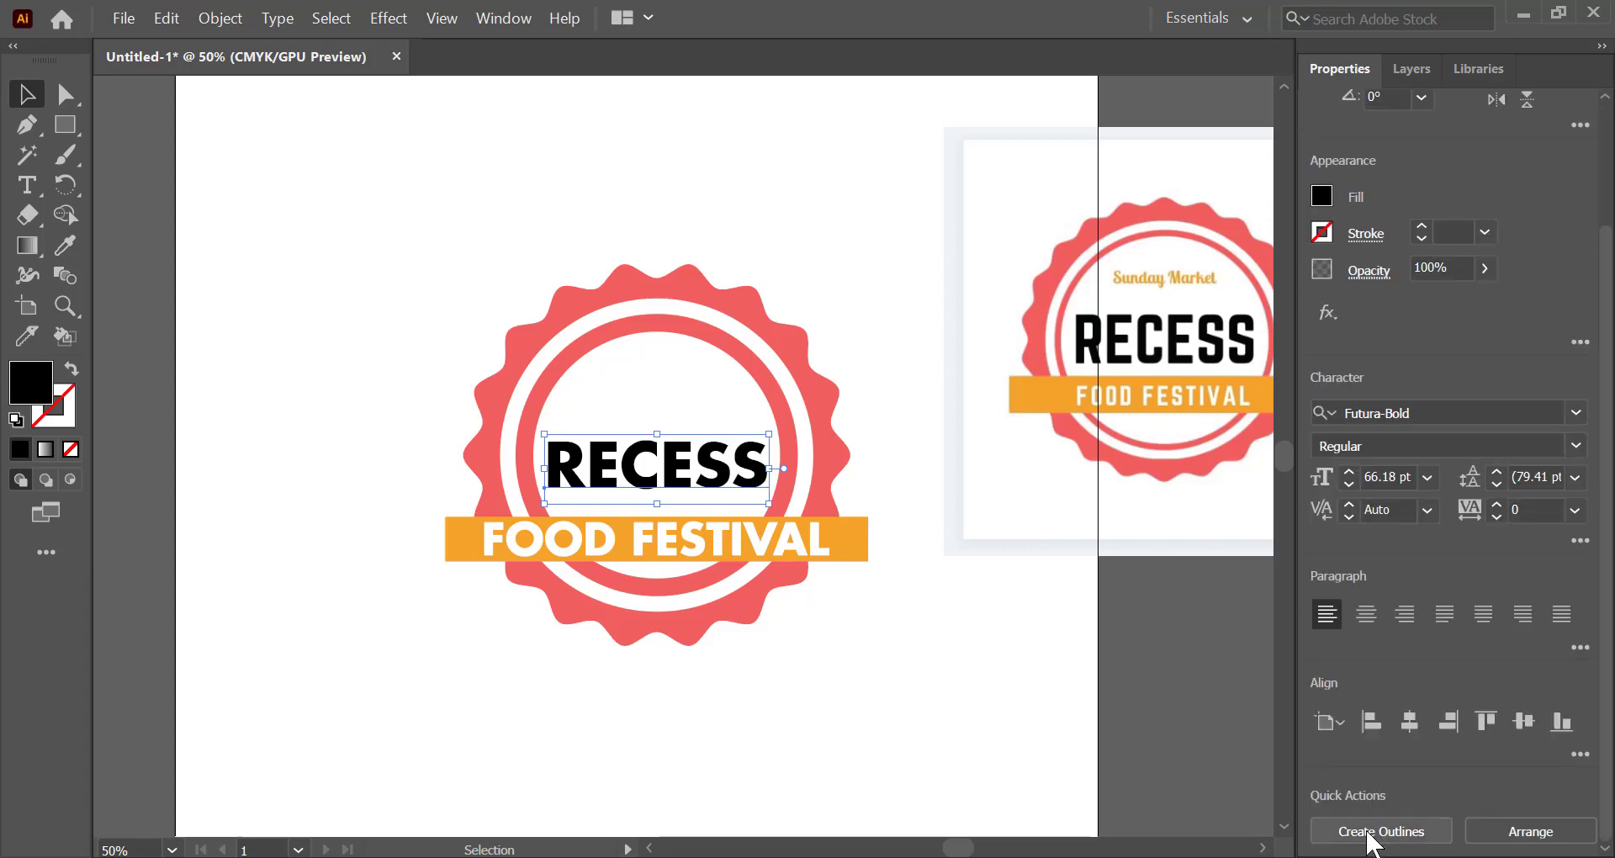
left_click(1371, 831)
left_click(942, 724)
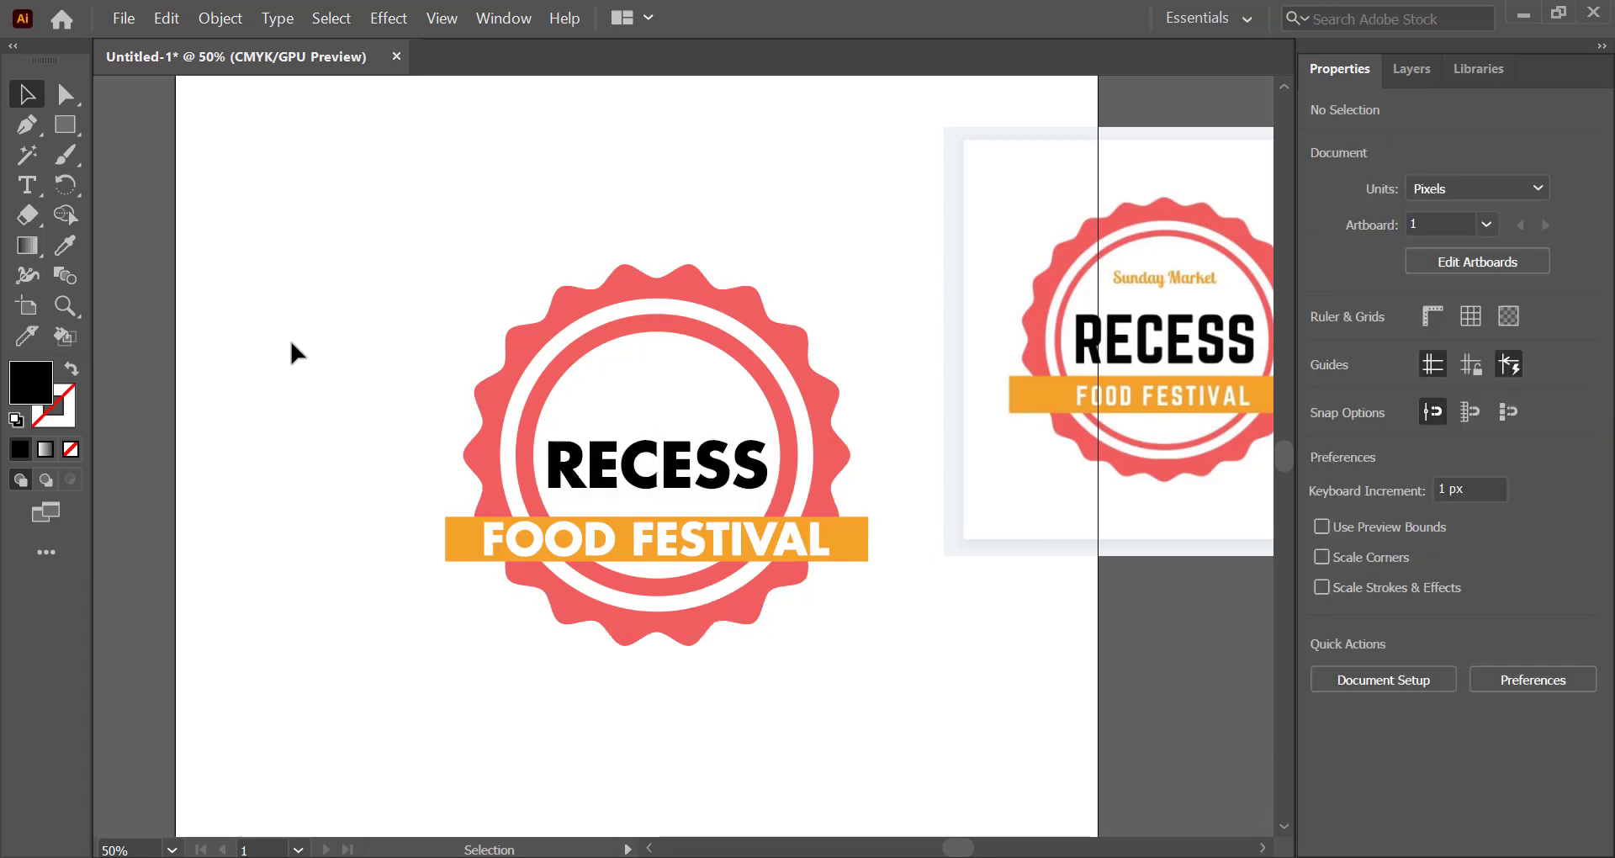
Type SUNDAY MARKET, fixing a typo, and enlarge it to 18.74 pt above RECESS
left_click(27, 185)
left_click(376, 249)
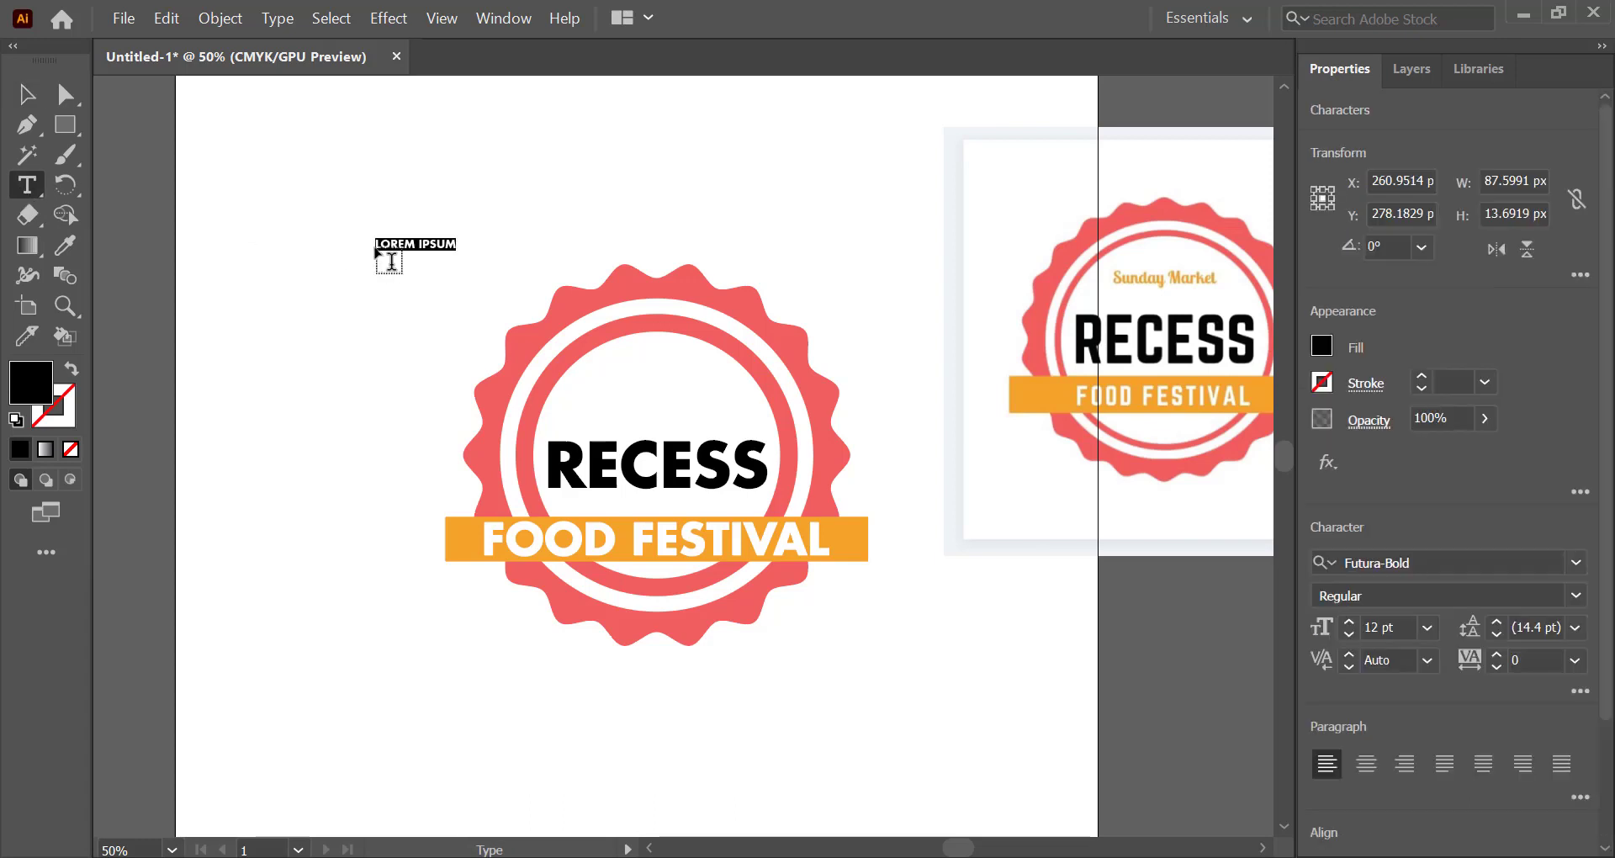
type("SUNDAY ")
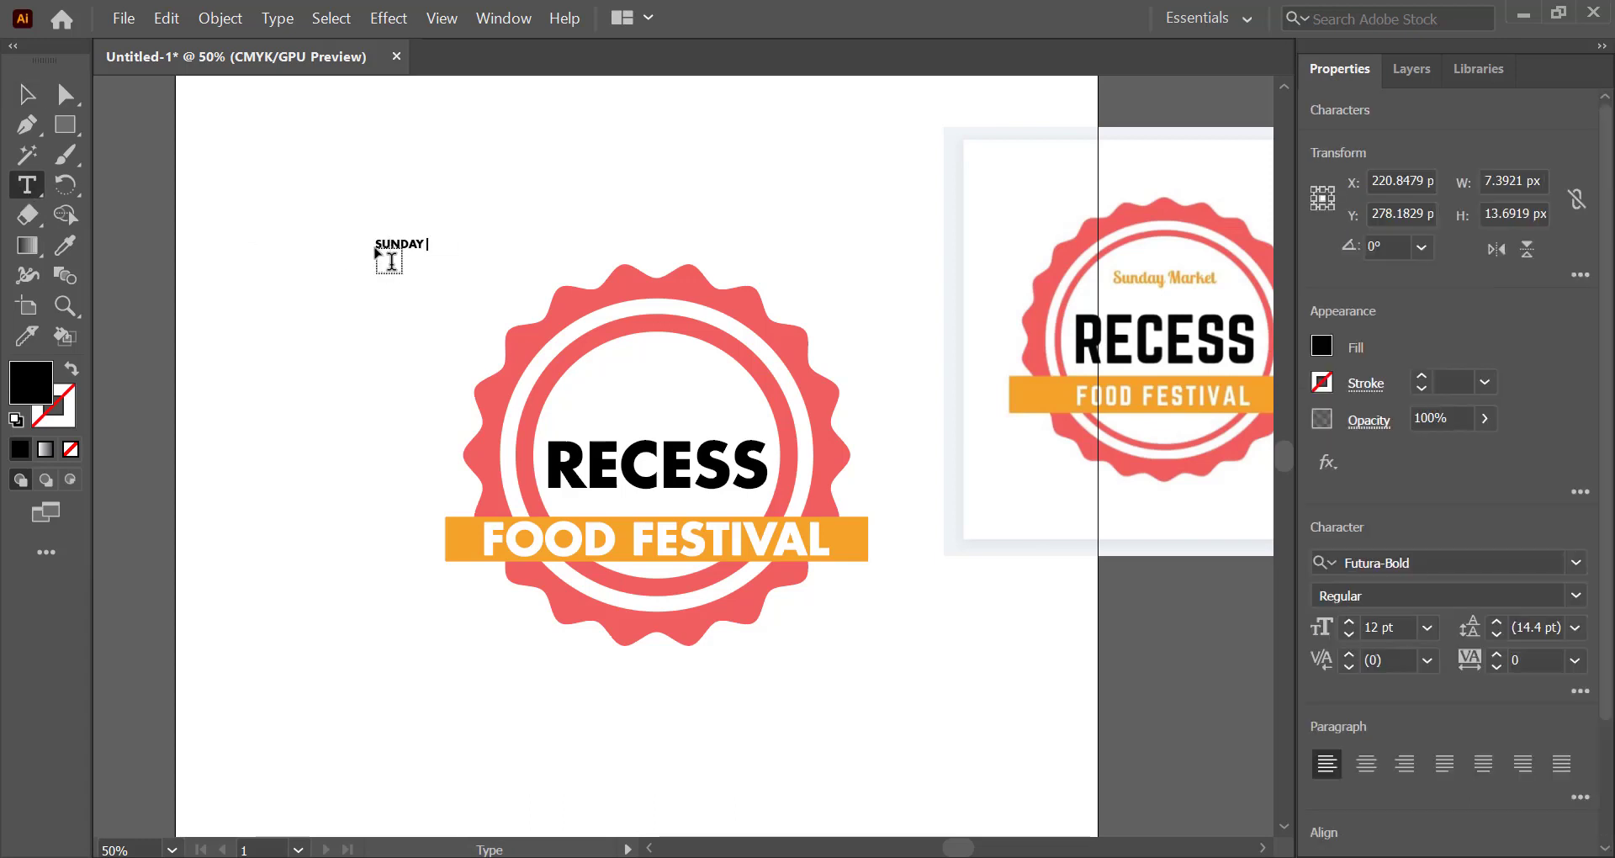
type("MARET")
key("BackSpace")
type("ET")
left_click(26, 94)
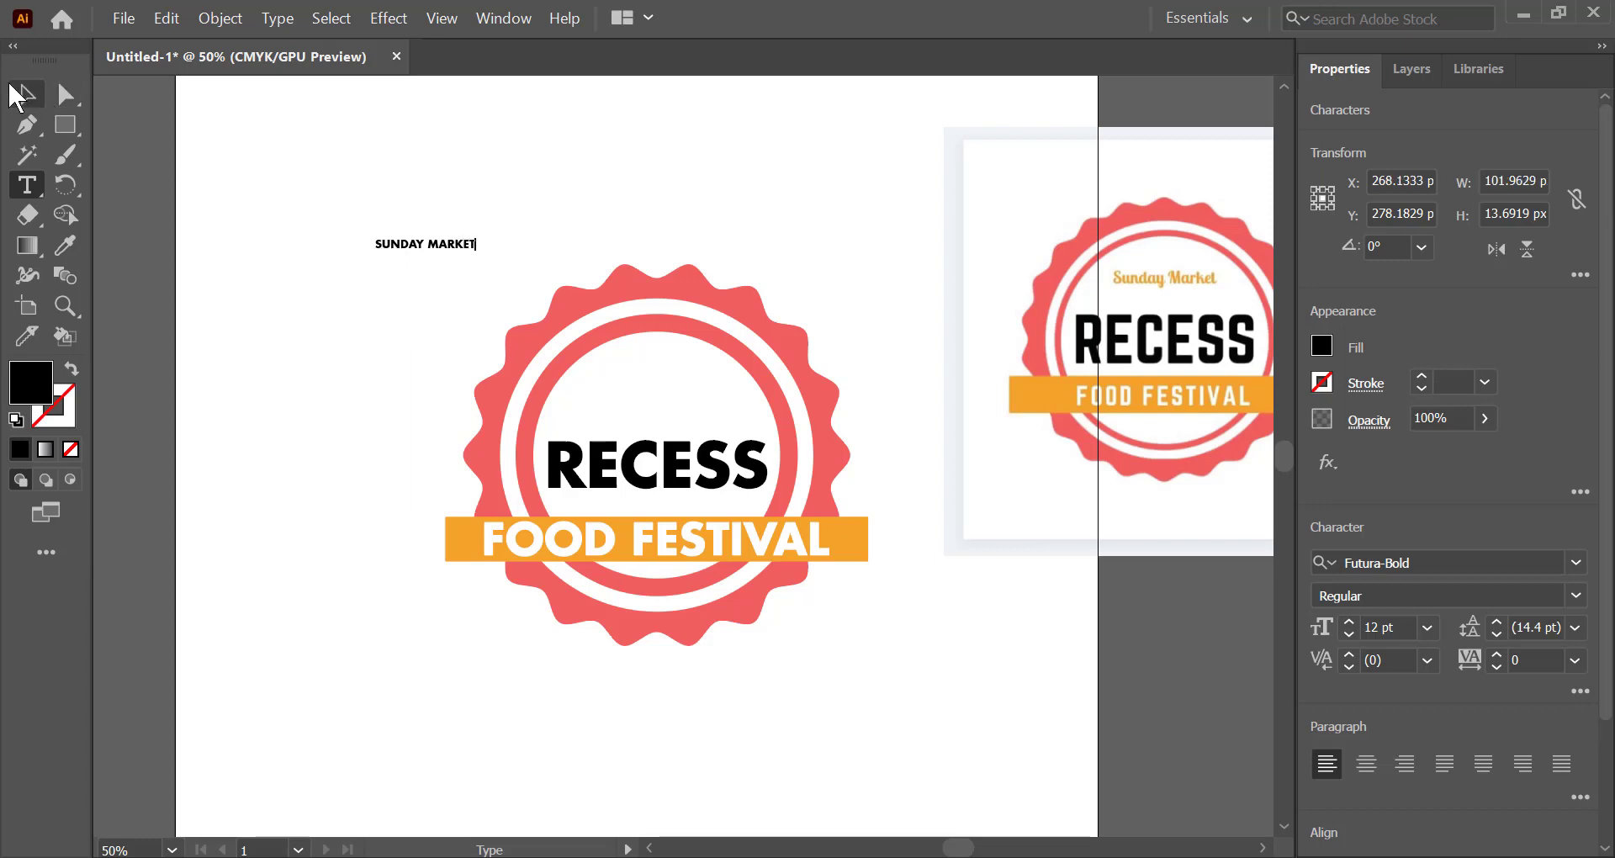
mouse_move(475, 245)
left_mouse_down()
mouse_move(720, 374)
mouse_move(699, 385)
left_mouse_up()
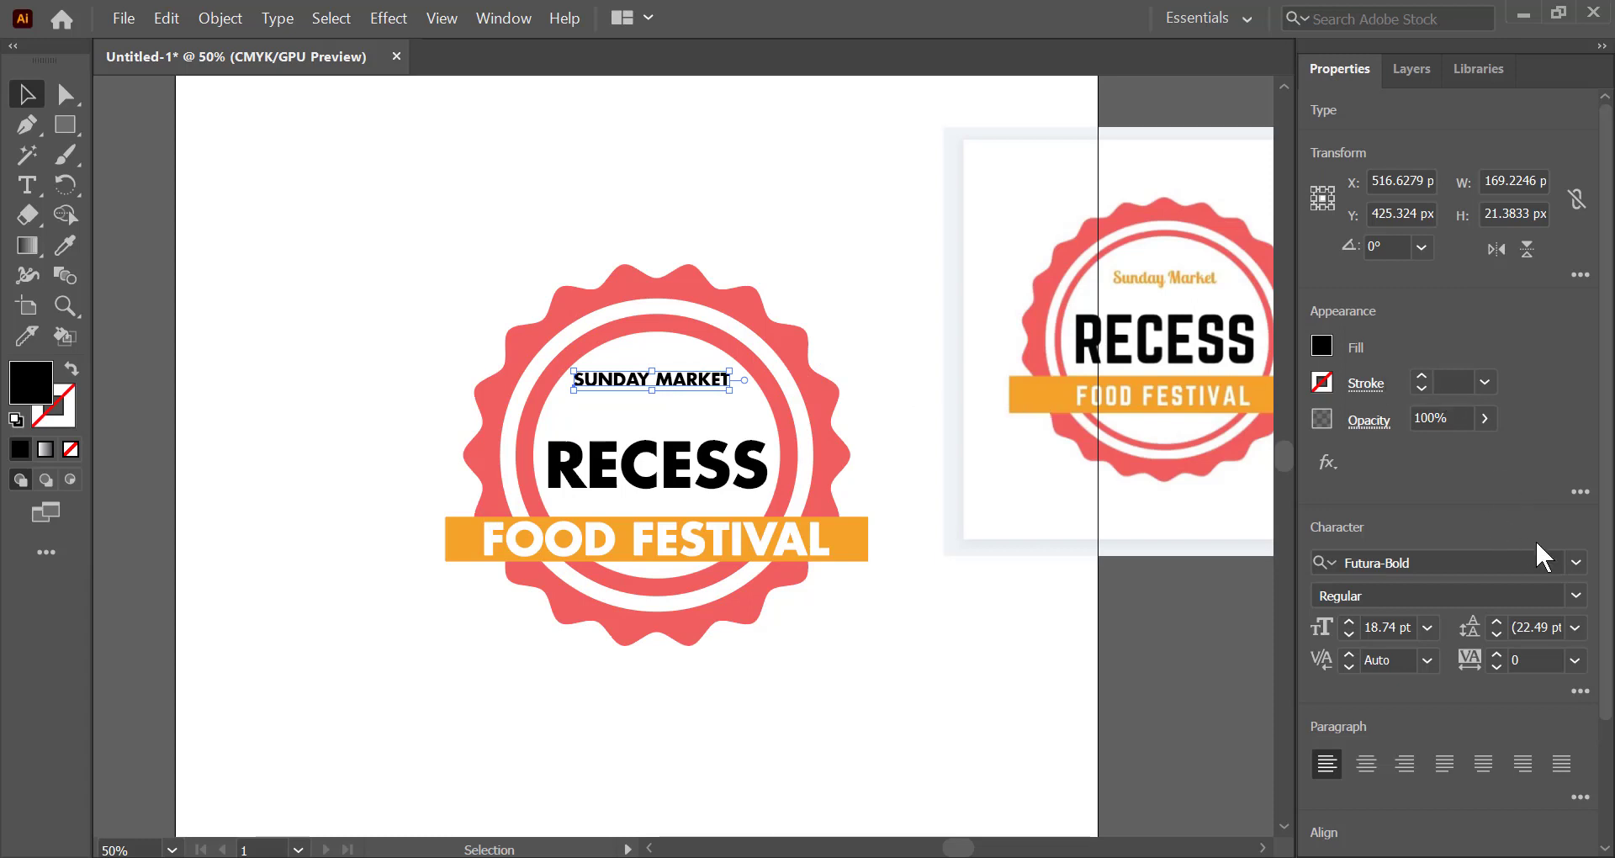
Preview fonts on SUNDAY MARKET, such as Algerian and Blackadder ITC, then apply Aquire
left_click(1576, 561)
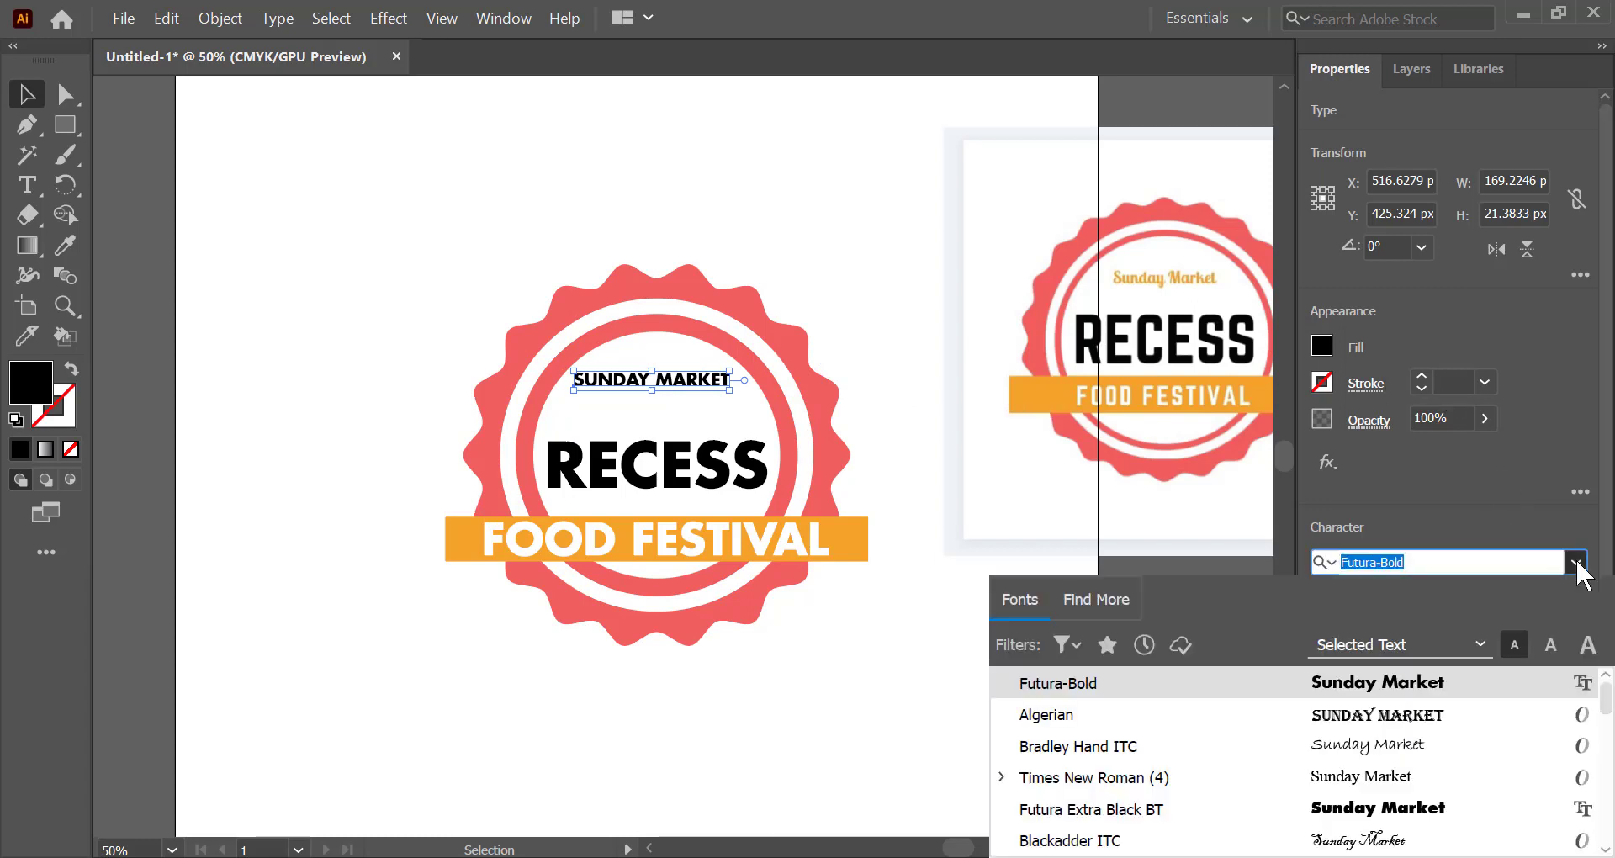
key("Down")
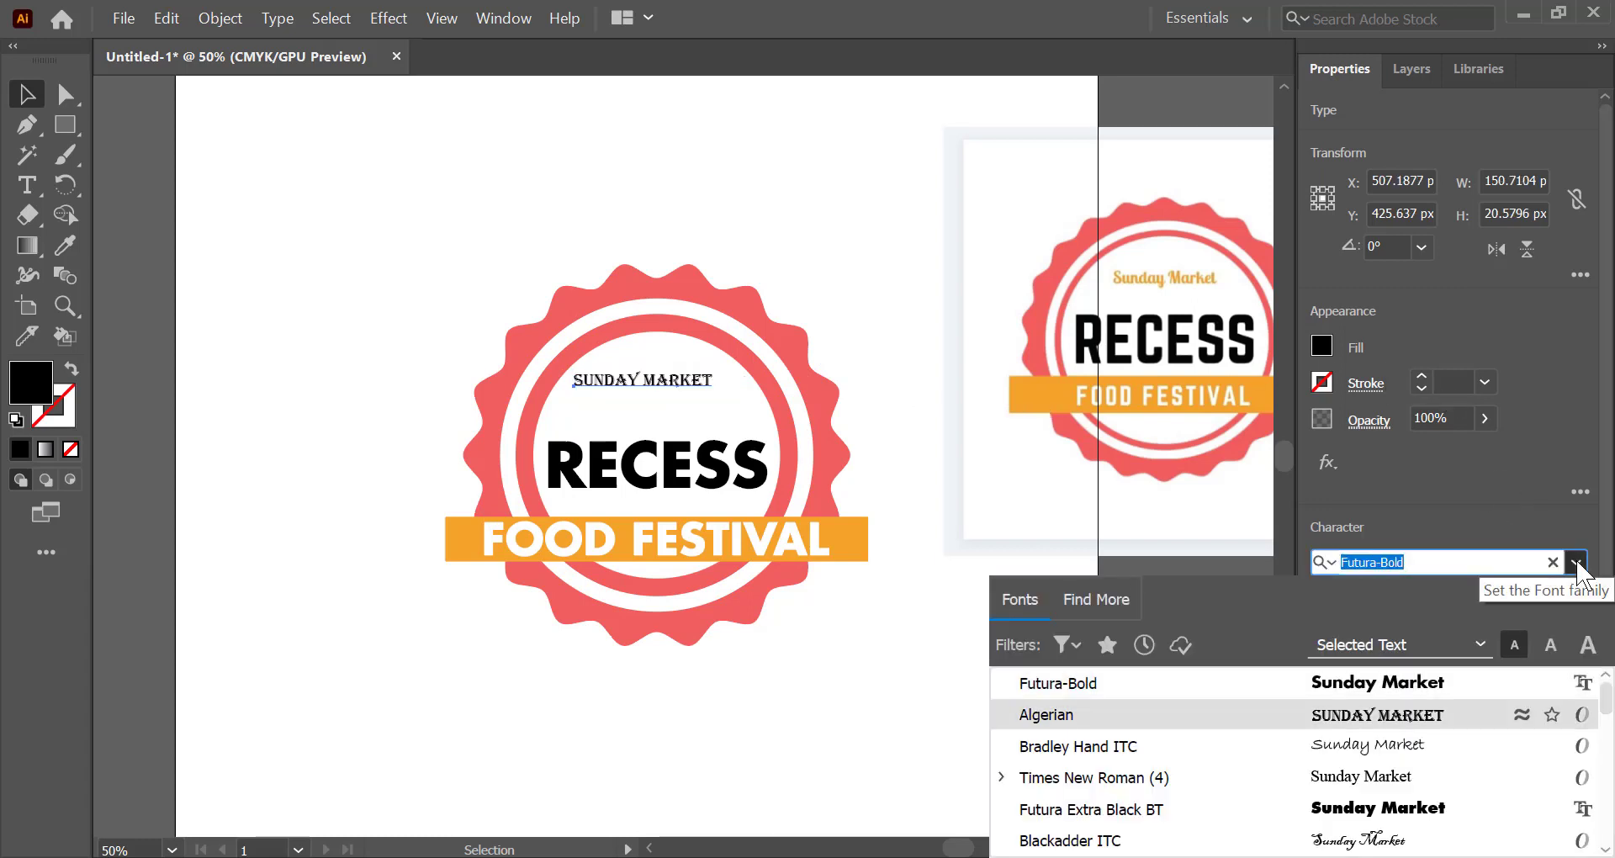
key("Down")
key("Down")
key("Down")
key("Down")
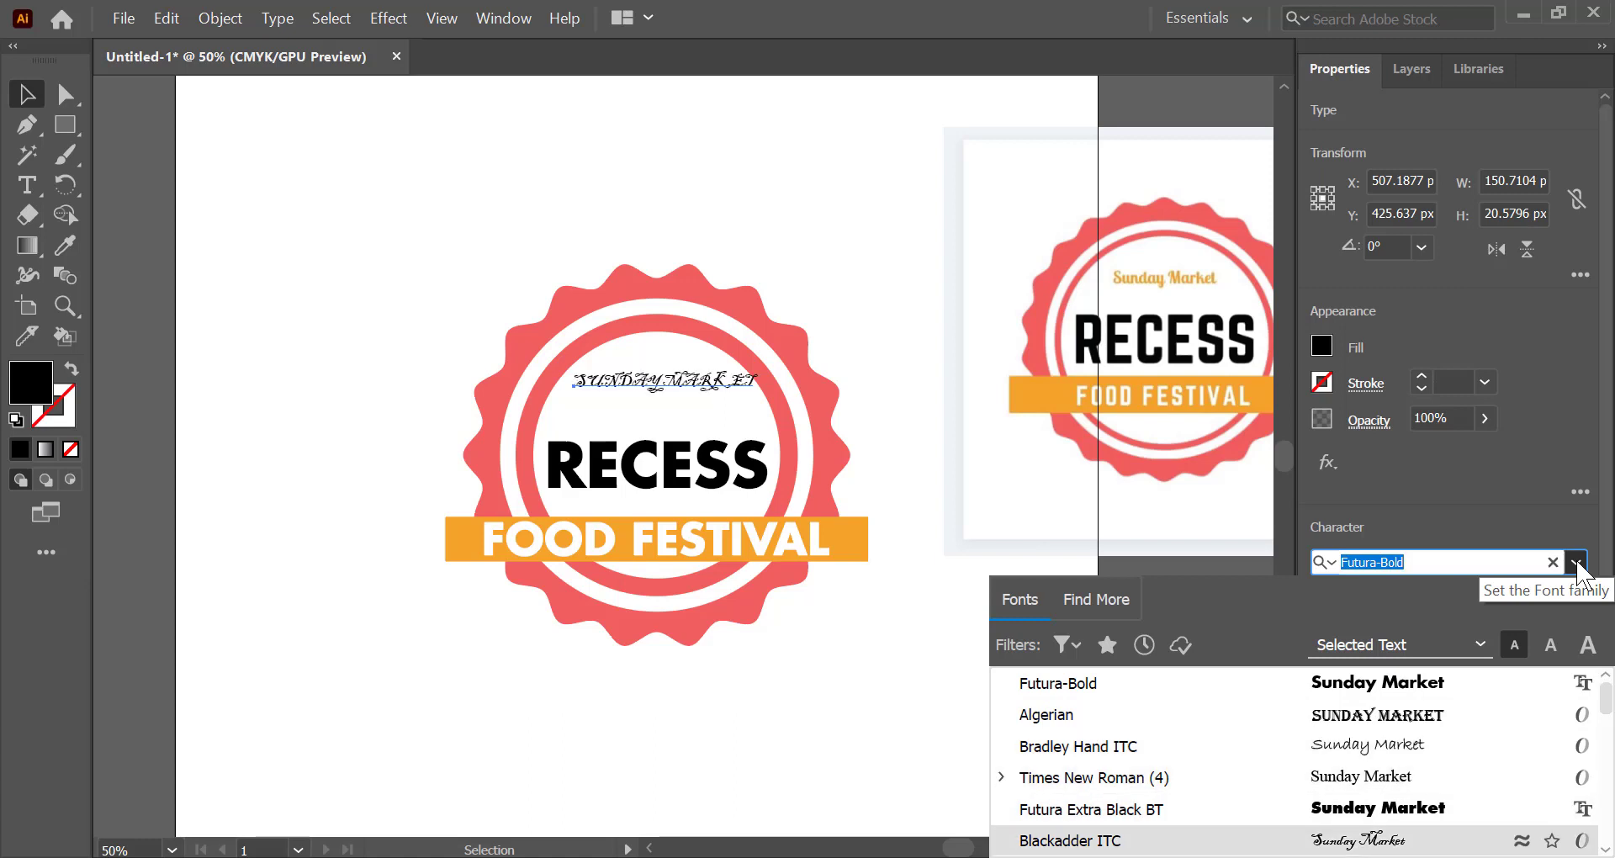
key("Down")
key("Down")
key("Down")
key("Down")
key("Down")
key("Down")
key("Down")
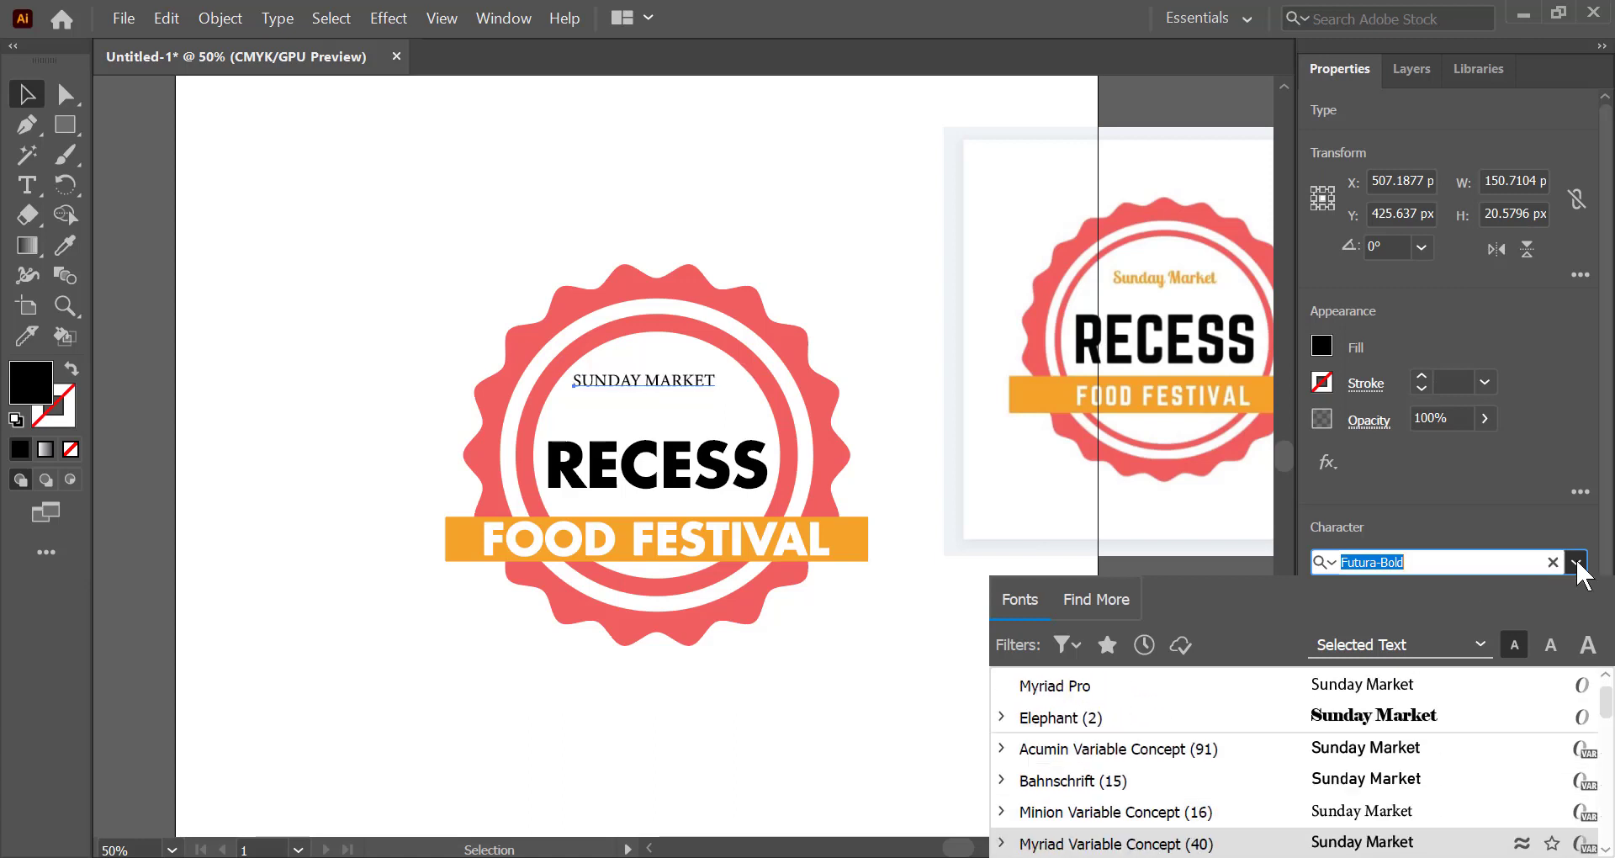
key("Down")
key("Down")
key("Down")
key("Down")
key("Down")
key("Down")
key("Down")
key("Down")
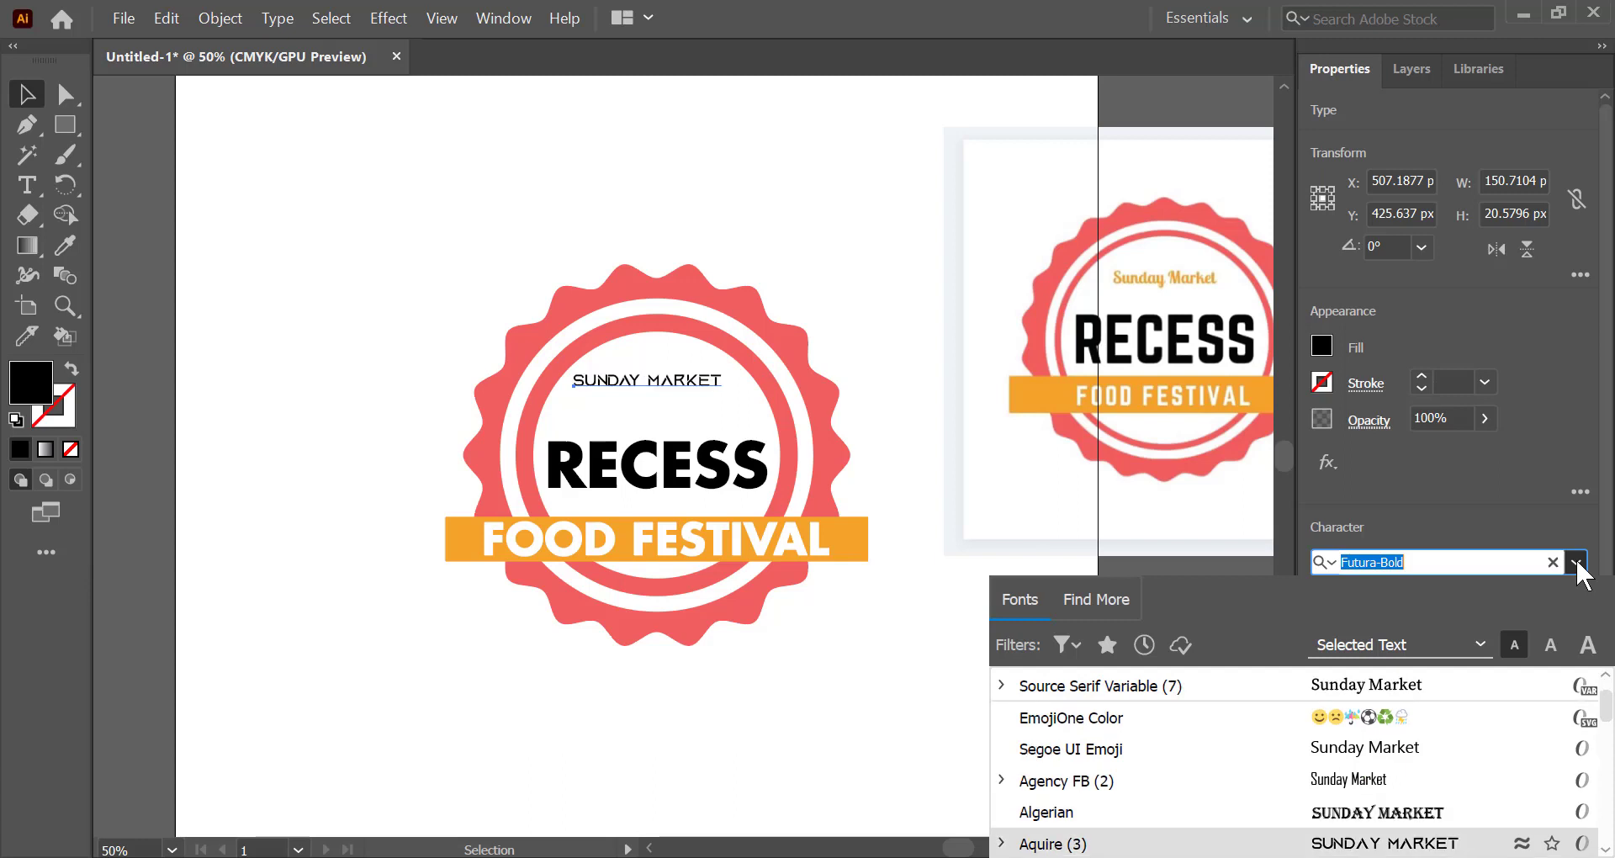
key("Return")
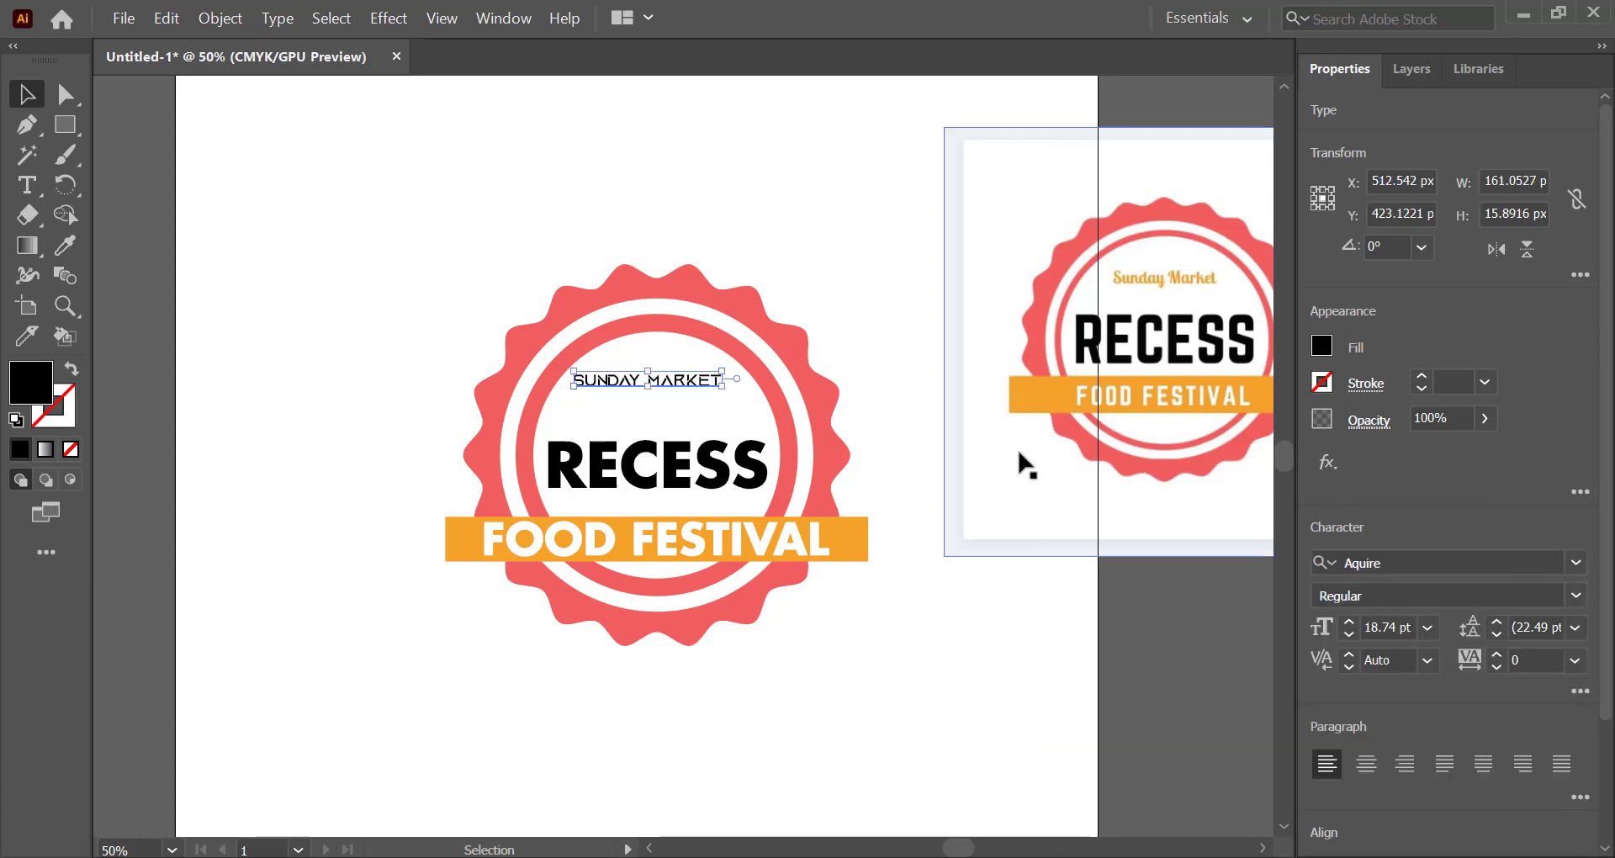
Centre the badge circles, then all badge parts including the banner, horizontally
left_click_drag(554, 221, 705, 408)
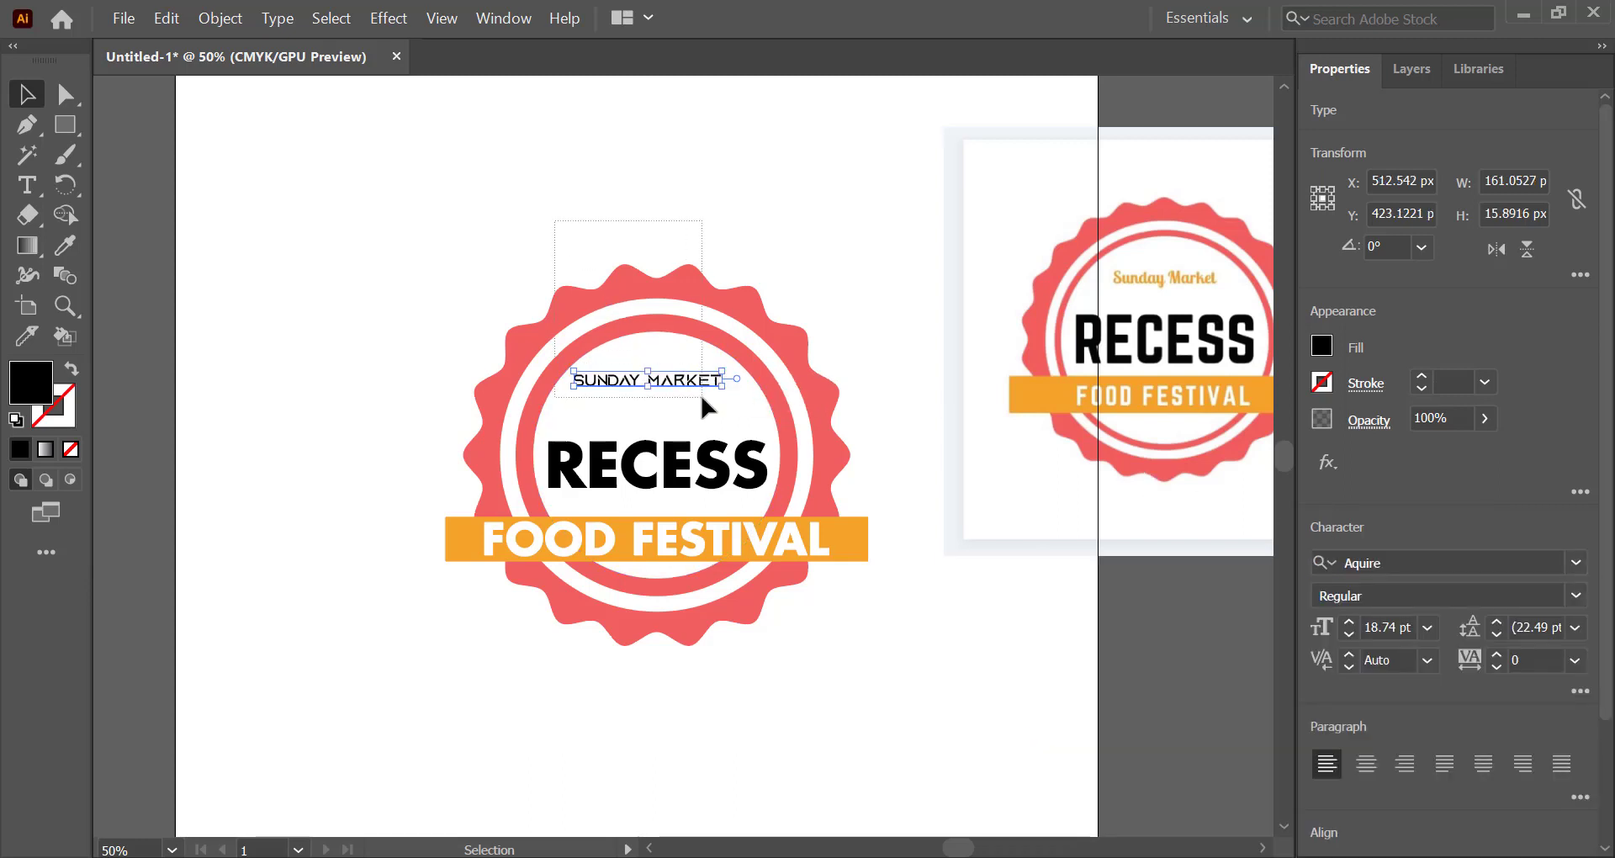
left_click(1410, 566)
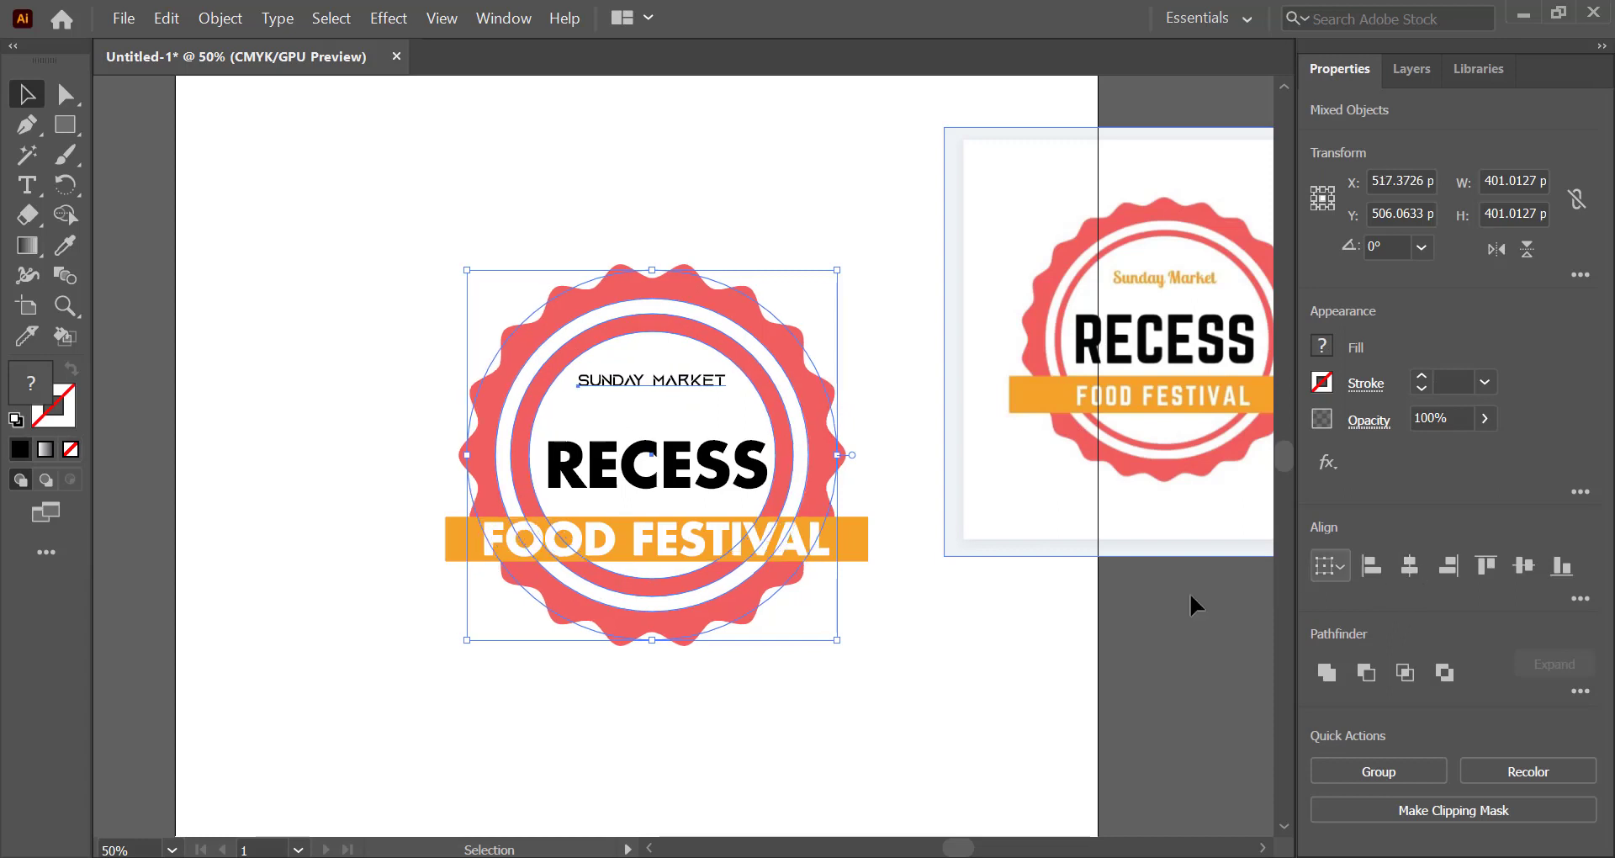
left_click_drag(425, 180, 870, 653)
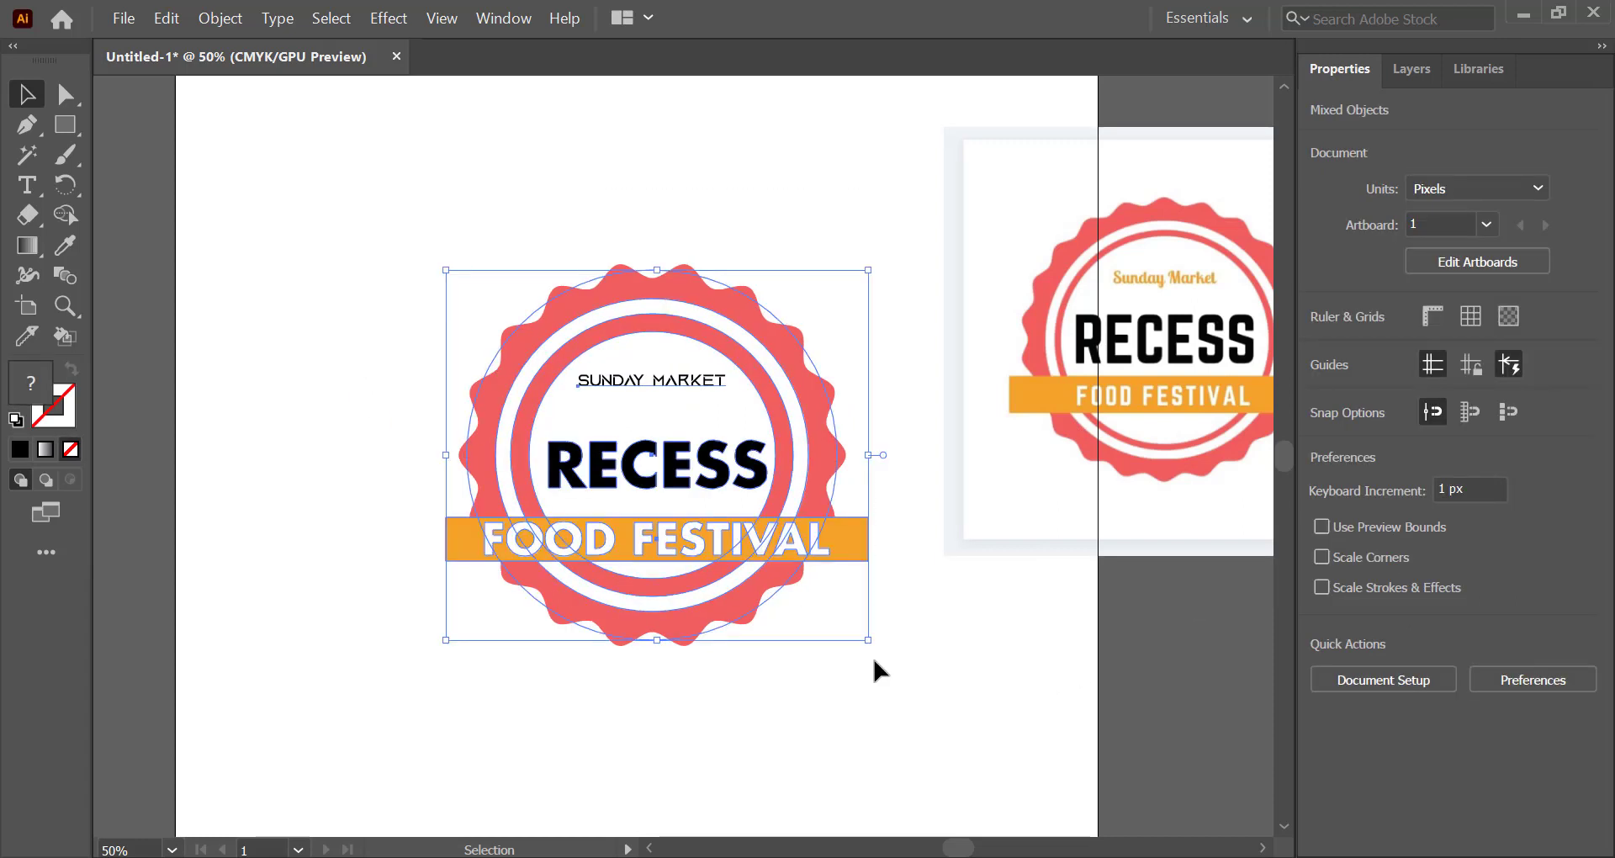
left_click(1411, 567)
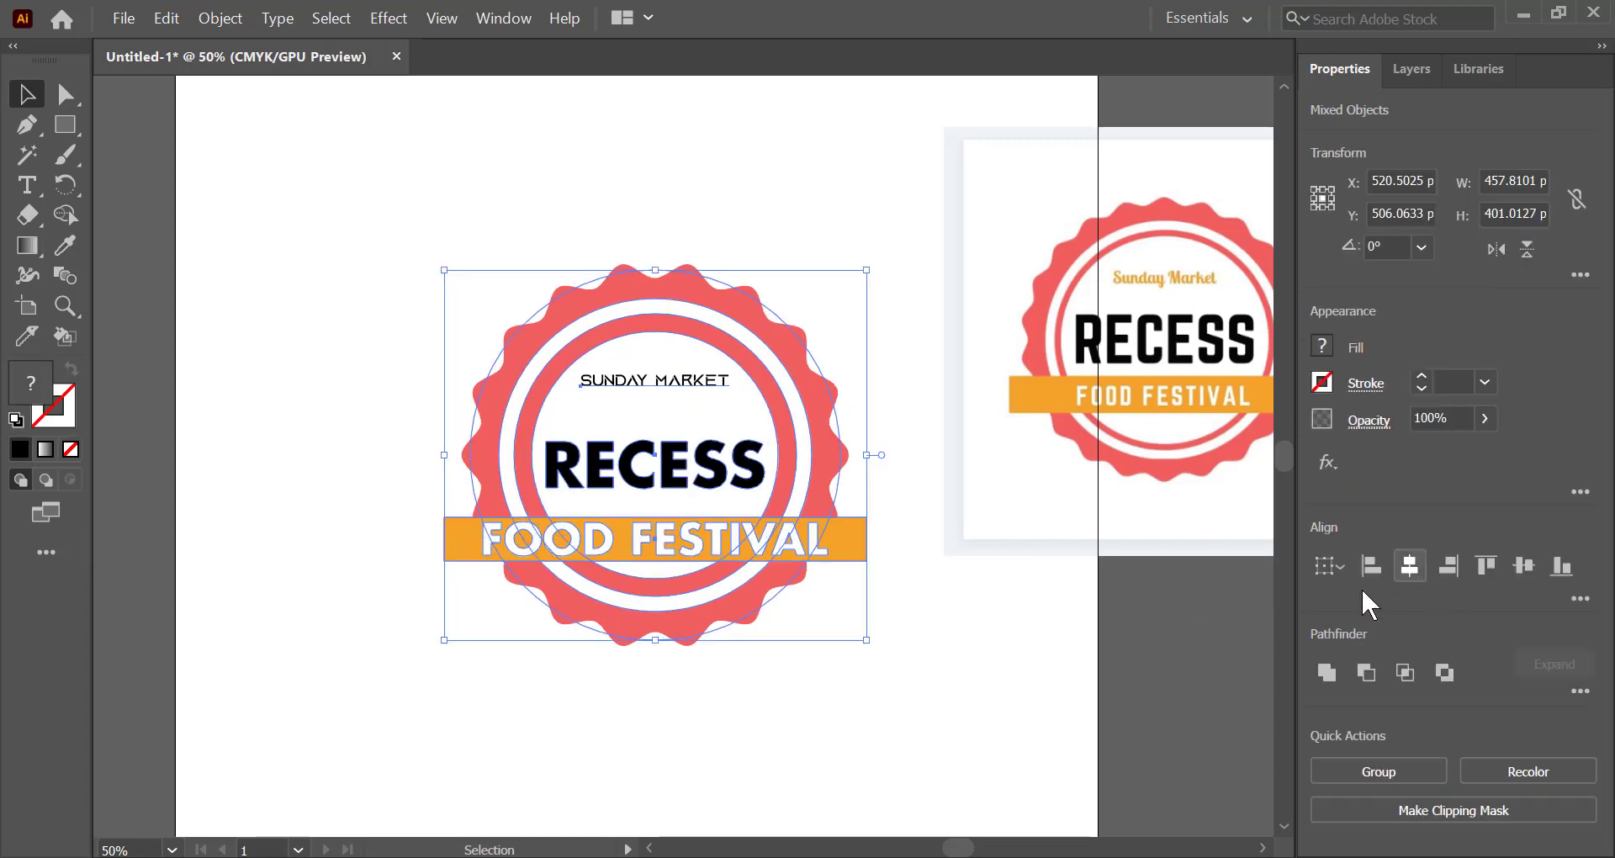
left_click(1028, 731)
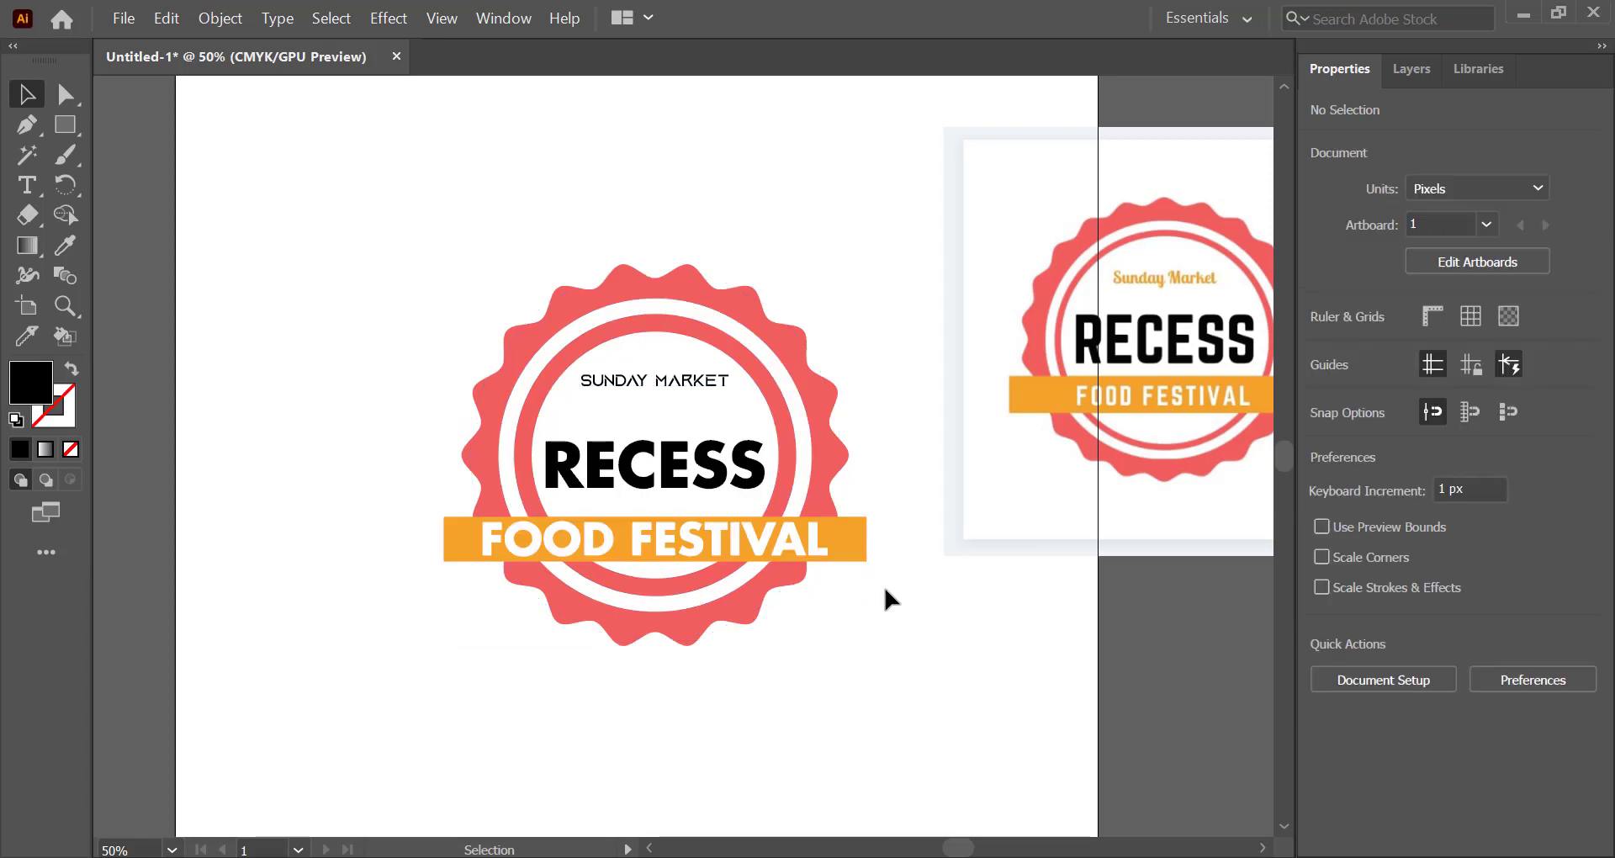
Enlarge the SUNDAY MARKET text to about 21.23 pt
left_click(683, 382)
left_click_drag(729, 380, 740, 397)
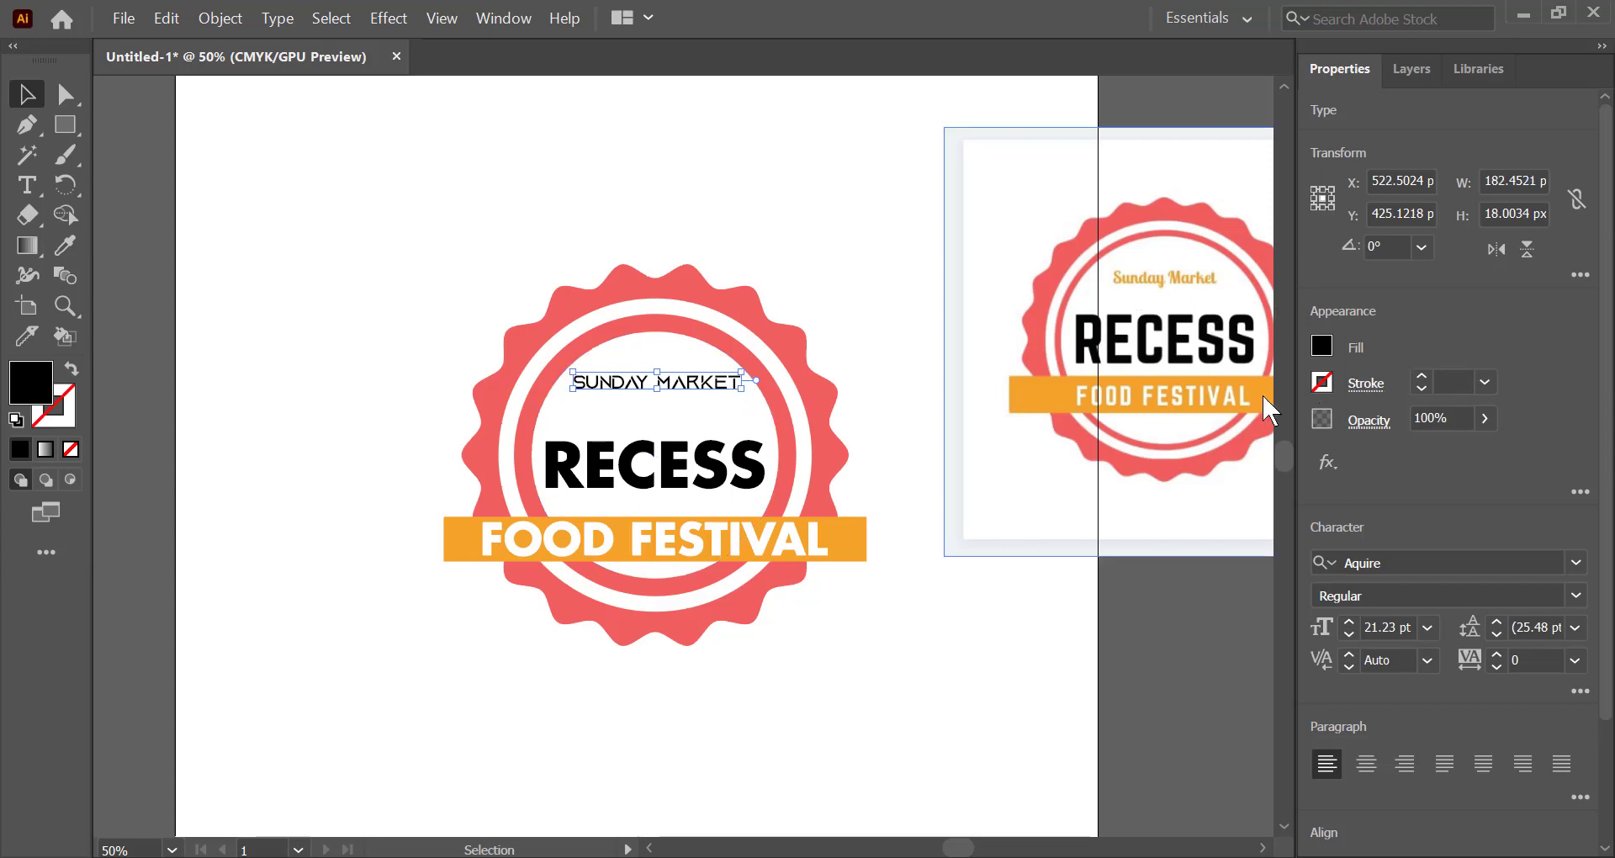
left_click(332, 410)
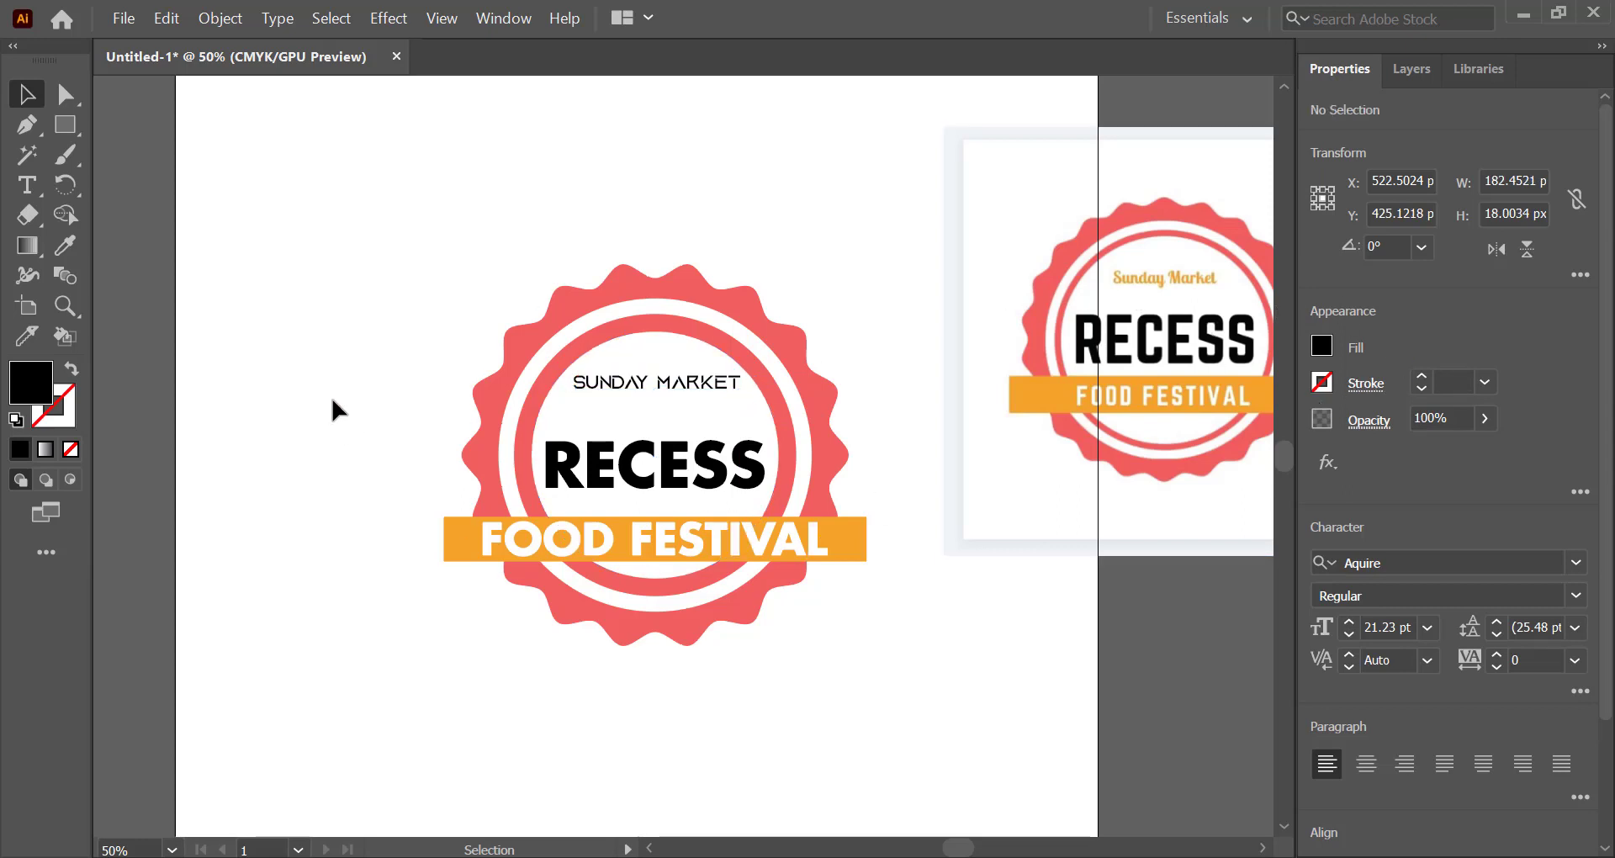
Colour SUNDAY MARKET with the banner's orange and delete the placed reference image
left_click(639, 383)
left_click(65, 245)
left_click(463, 518)
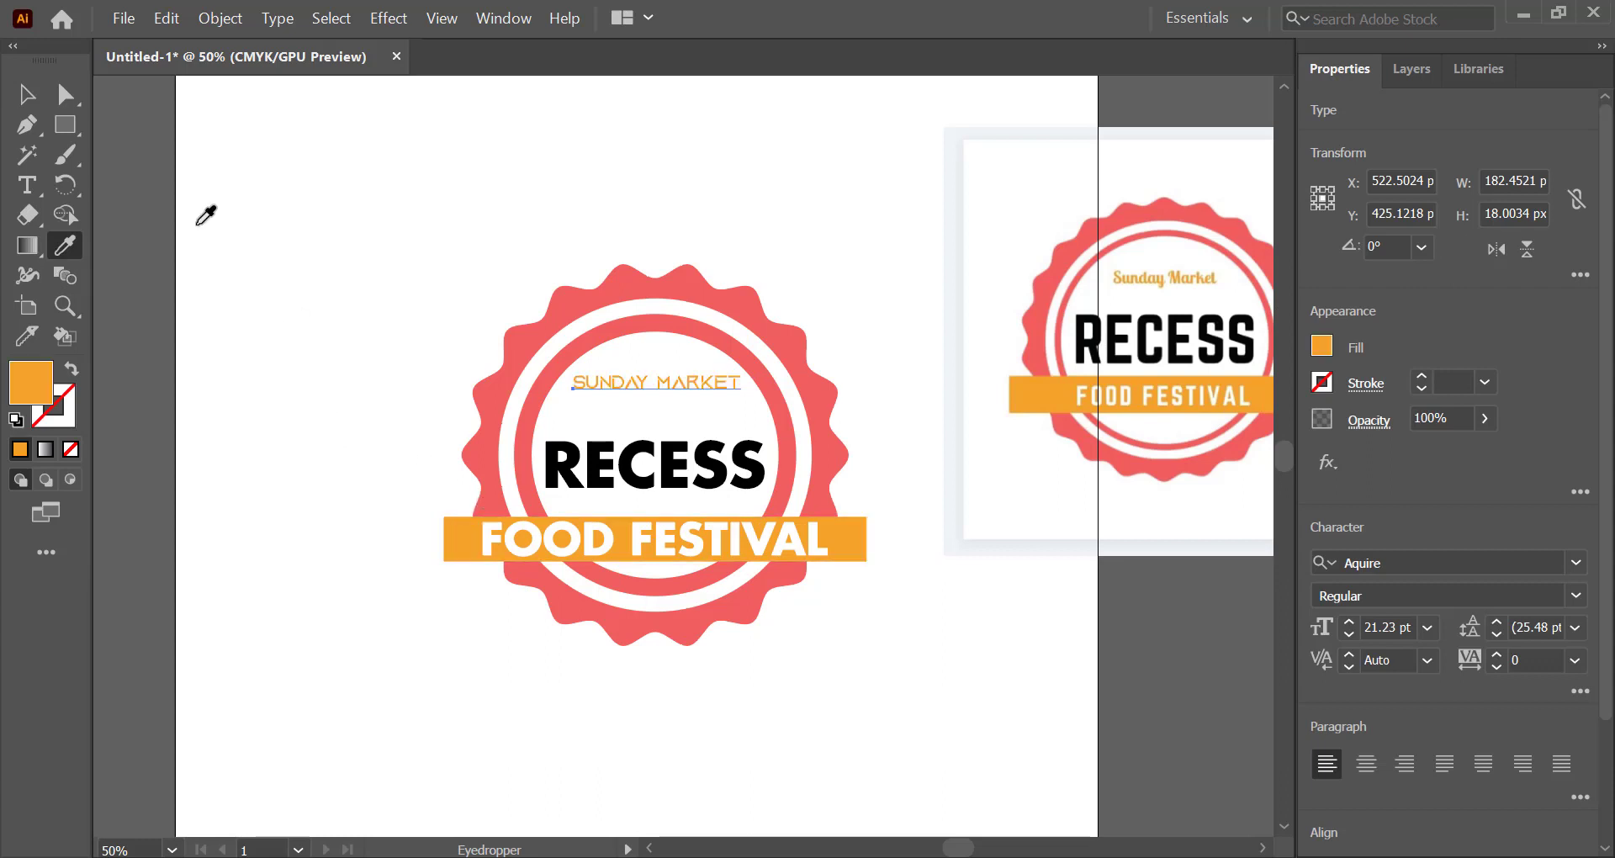
left_click(27, 94)
left_click(339, 199)
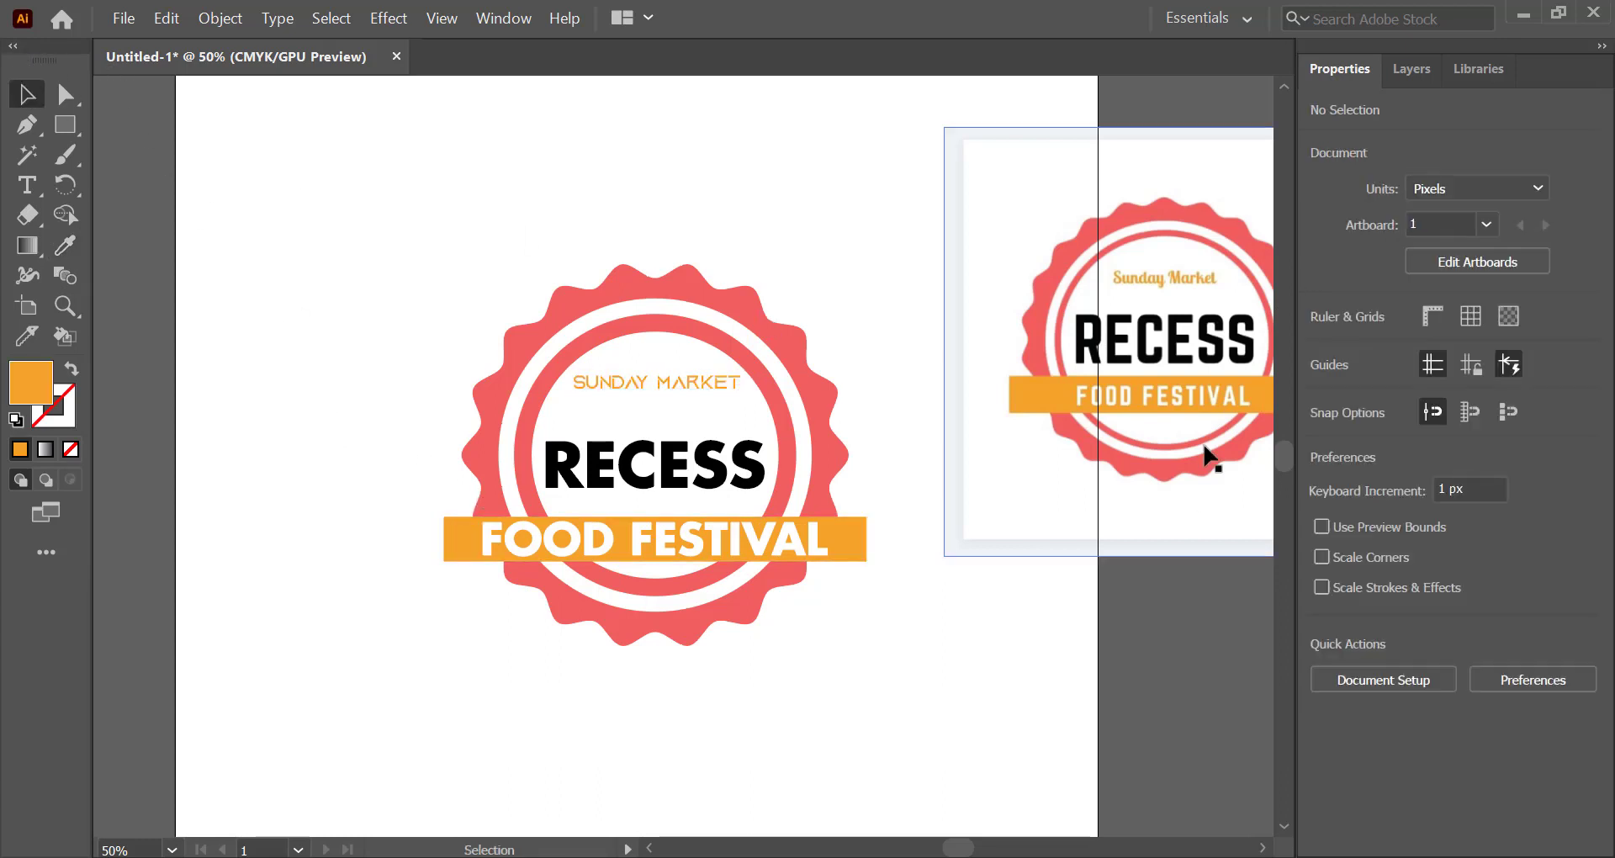
left_click(1191, 376)
key("Delete")
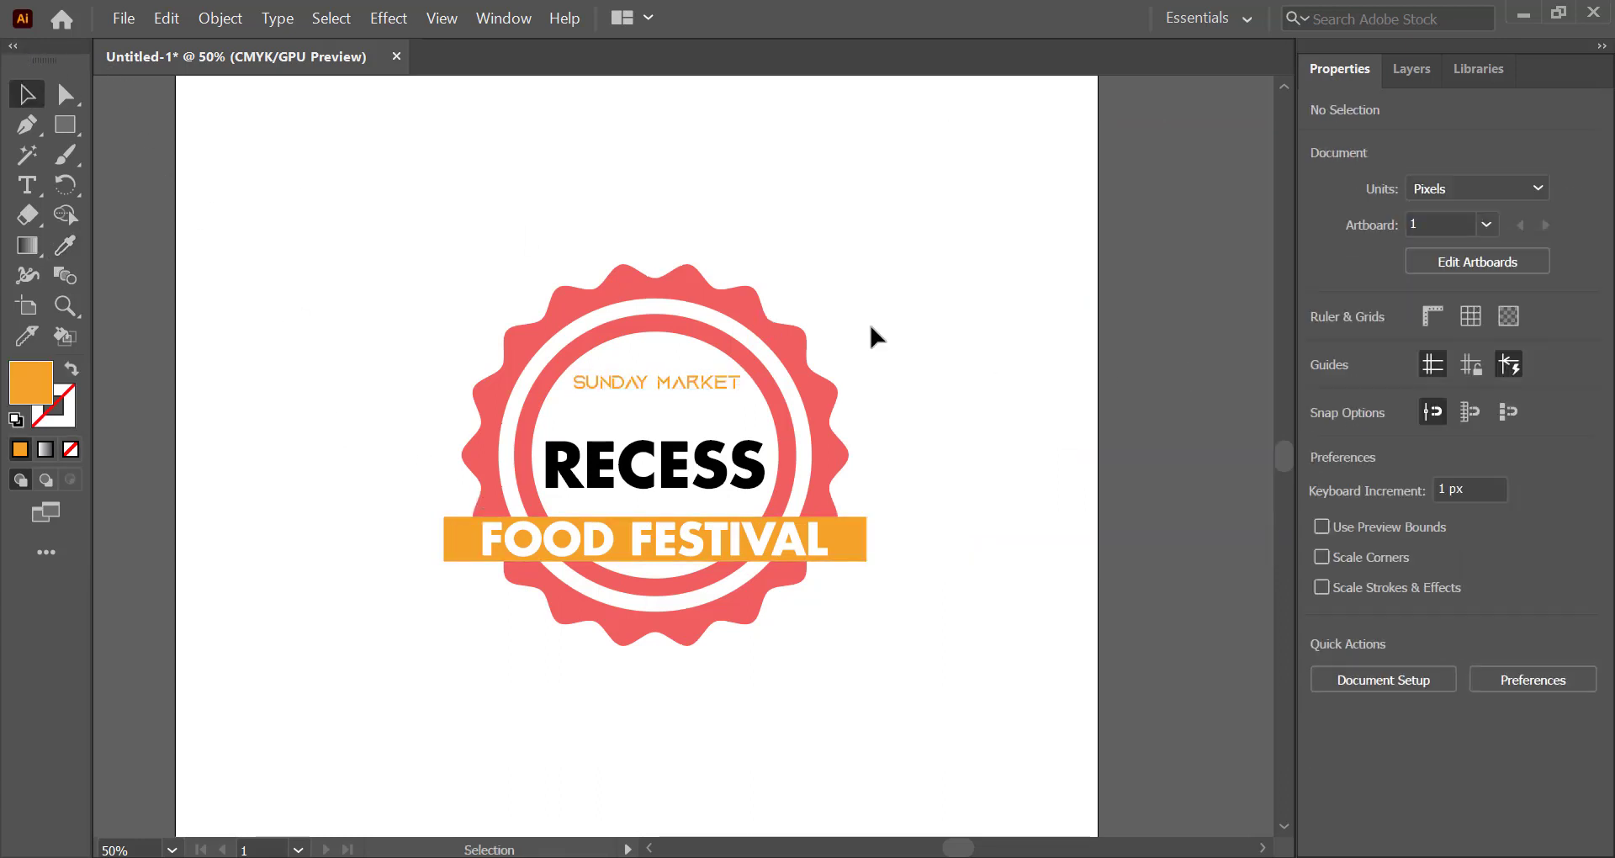
Group all badge parts and scale the group up to about 669 × 586 px
left_click_drag(424, 246, 907, 671)
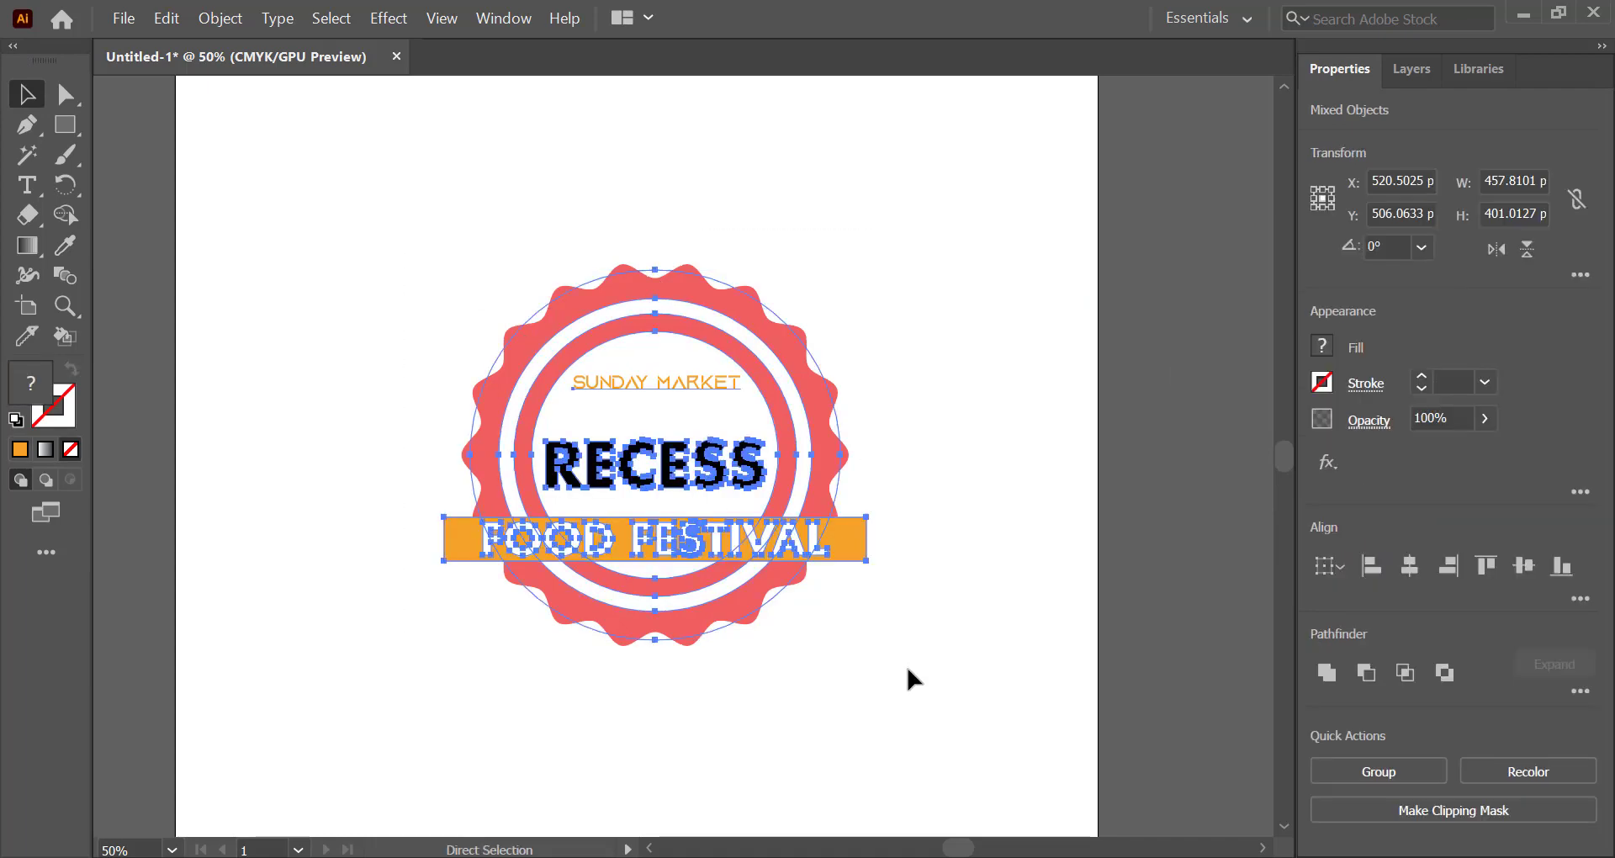
key("ctrl+g")
left_click_drag(867, 641, 966, 739)
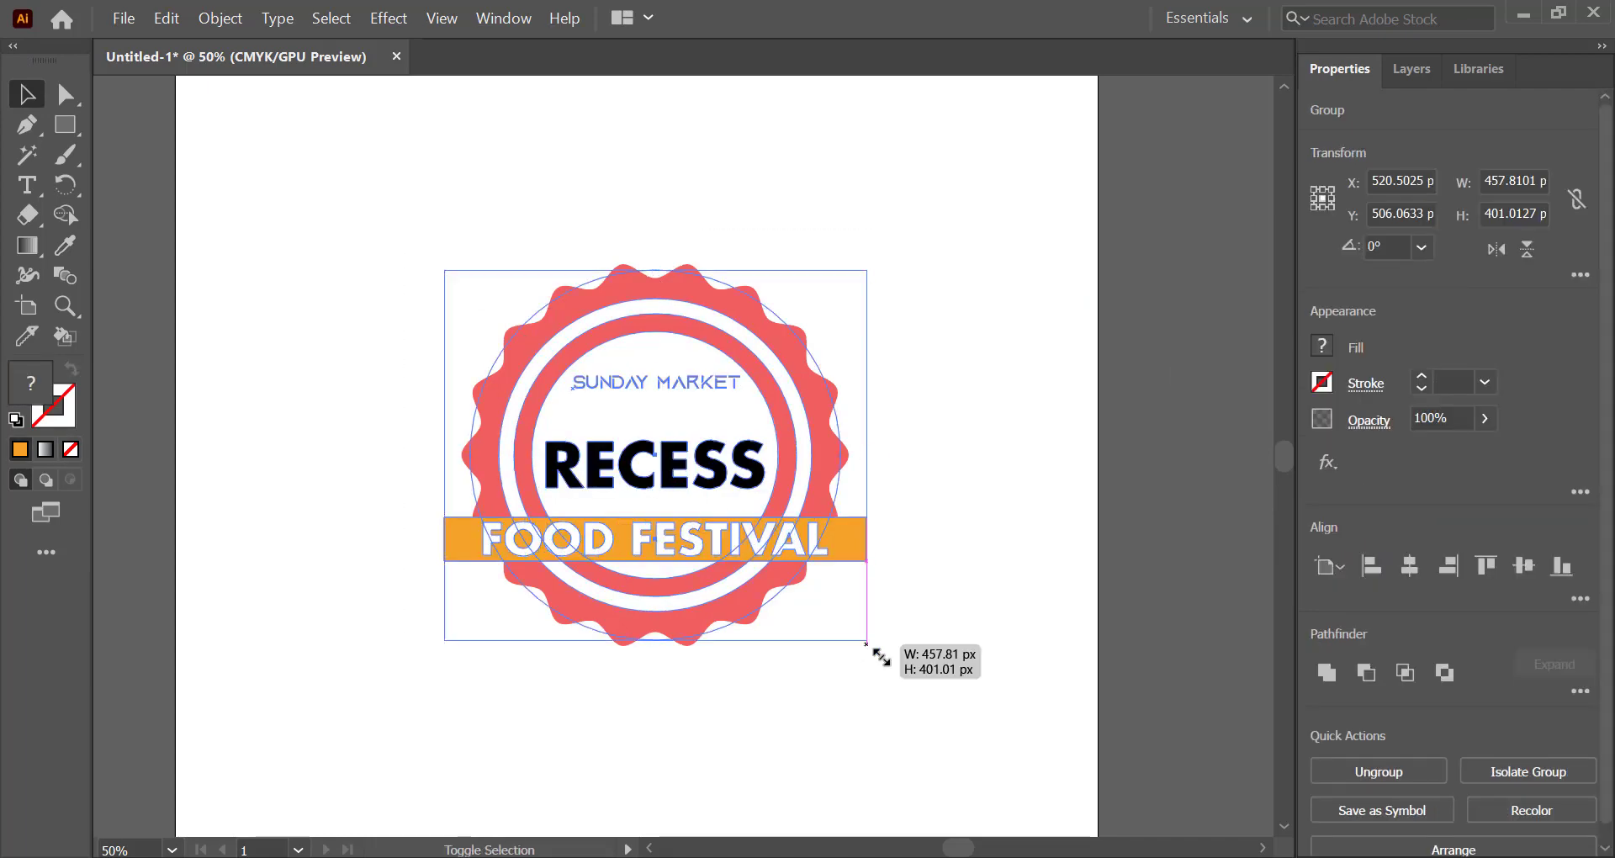
left_click(1058, 678)
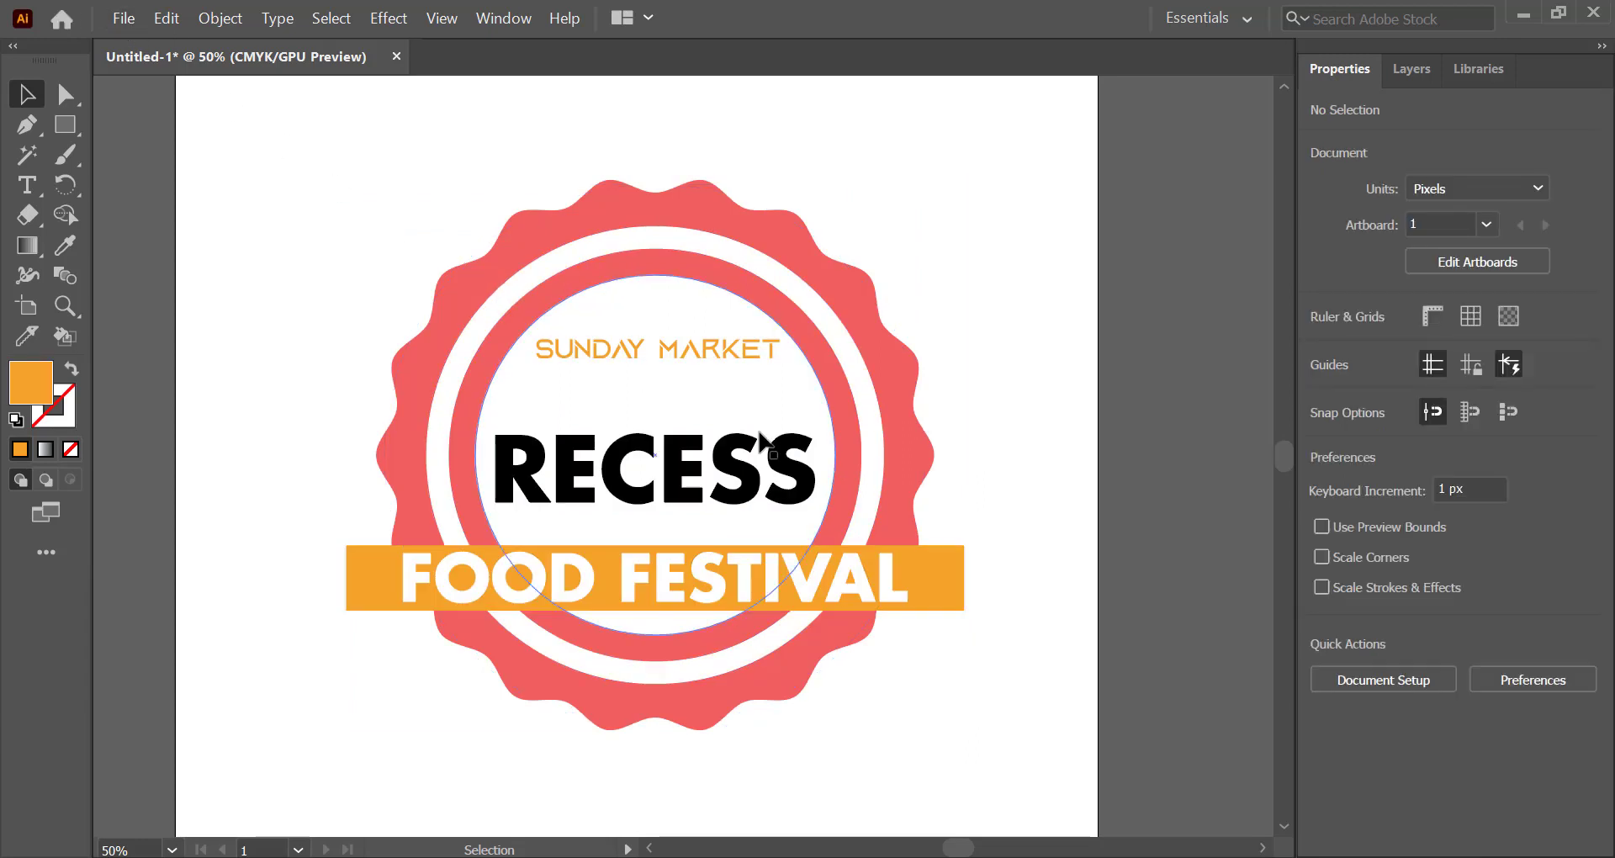
Export the artboard as a PNG named 'Logo Final' using artboards and default PNG options
left_click(126, 19)
mouse_move(161, 454)
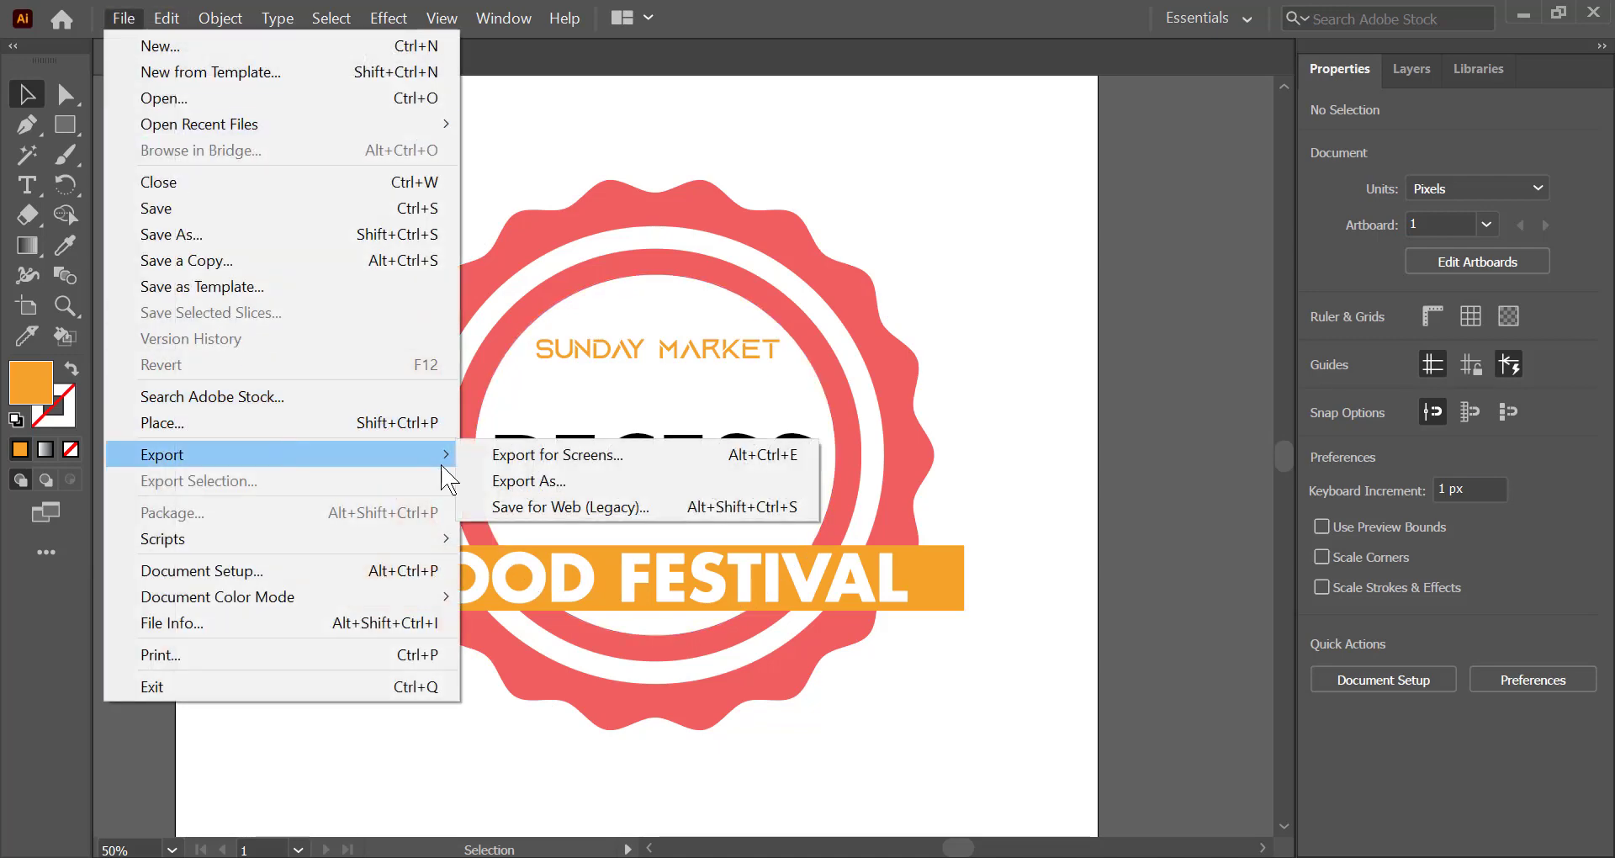
left_click(525, 481)
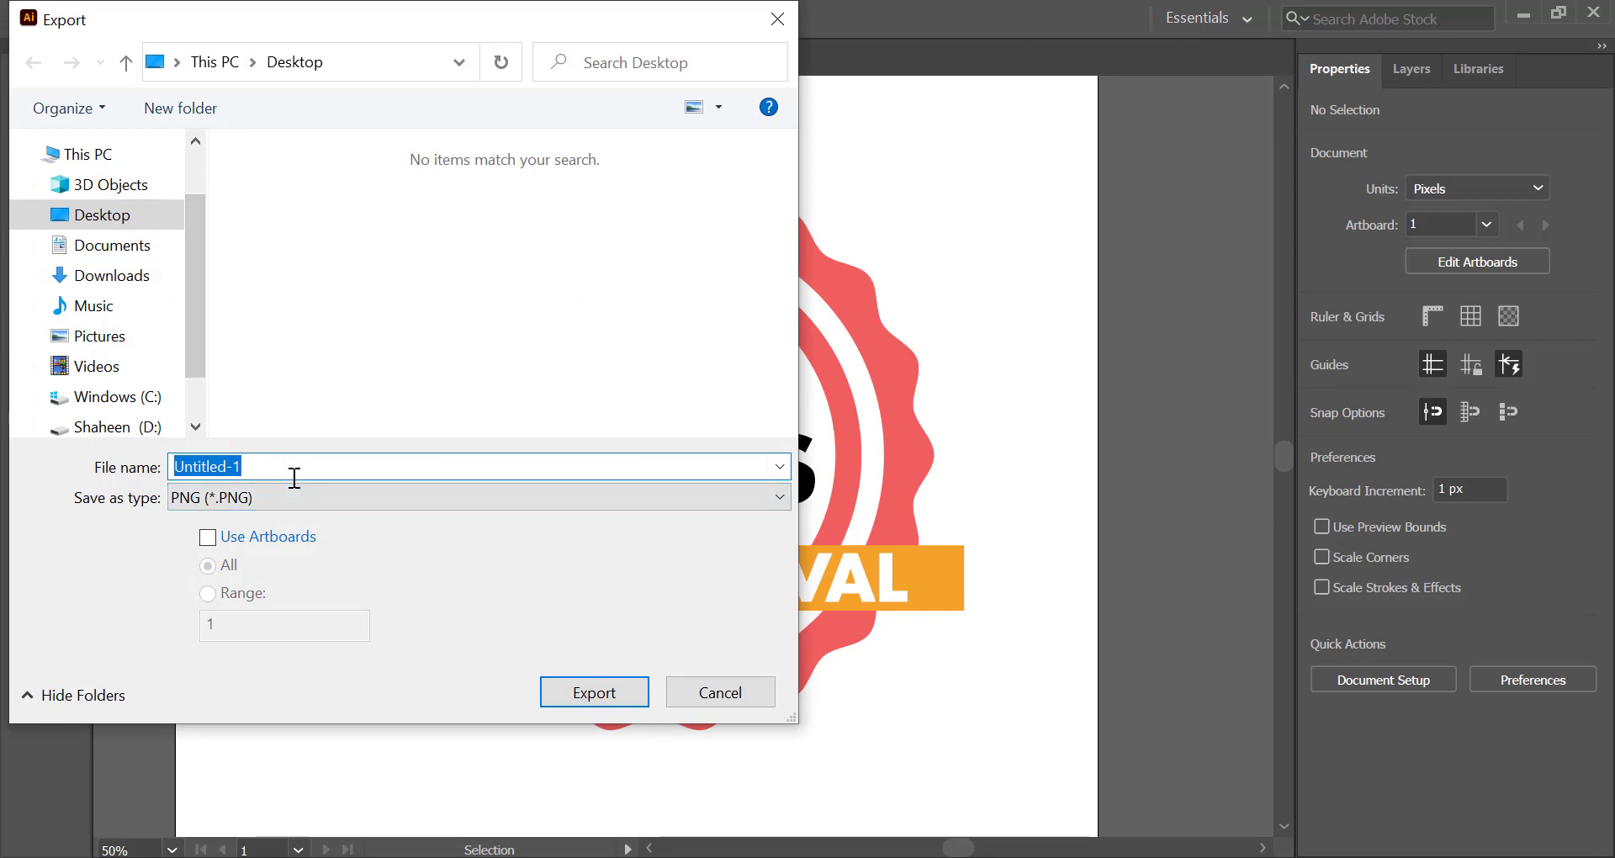
type("Logo Final")
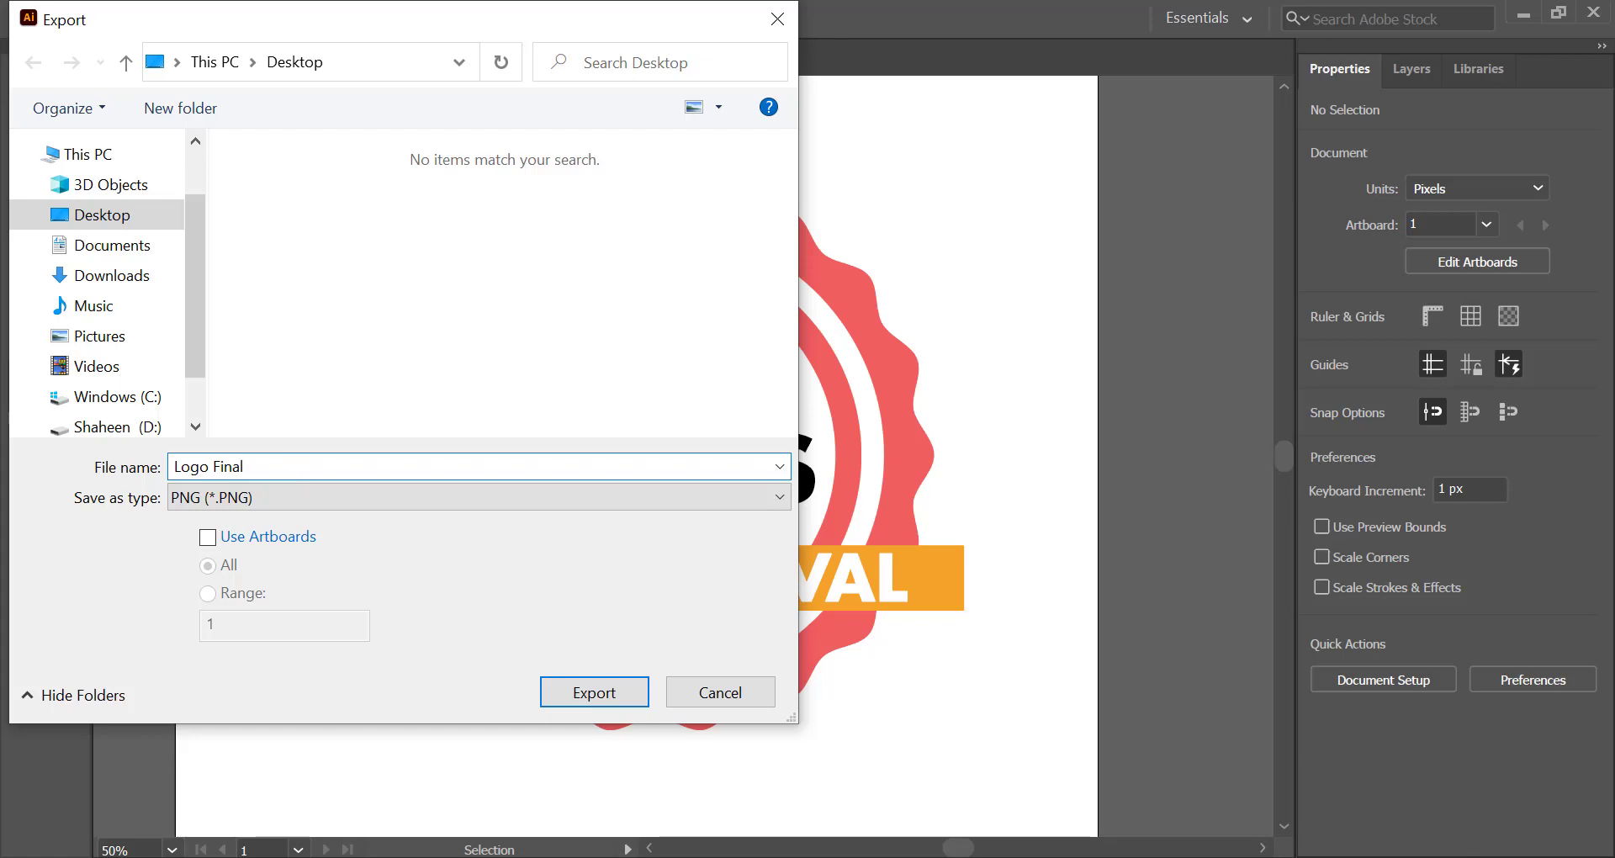
left_click(206, 537)
left_click(600, 690)
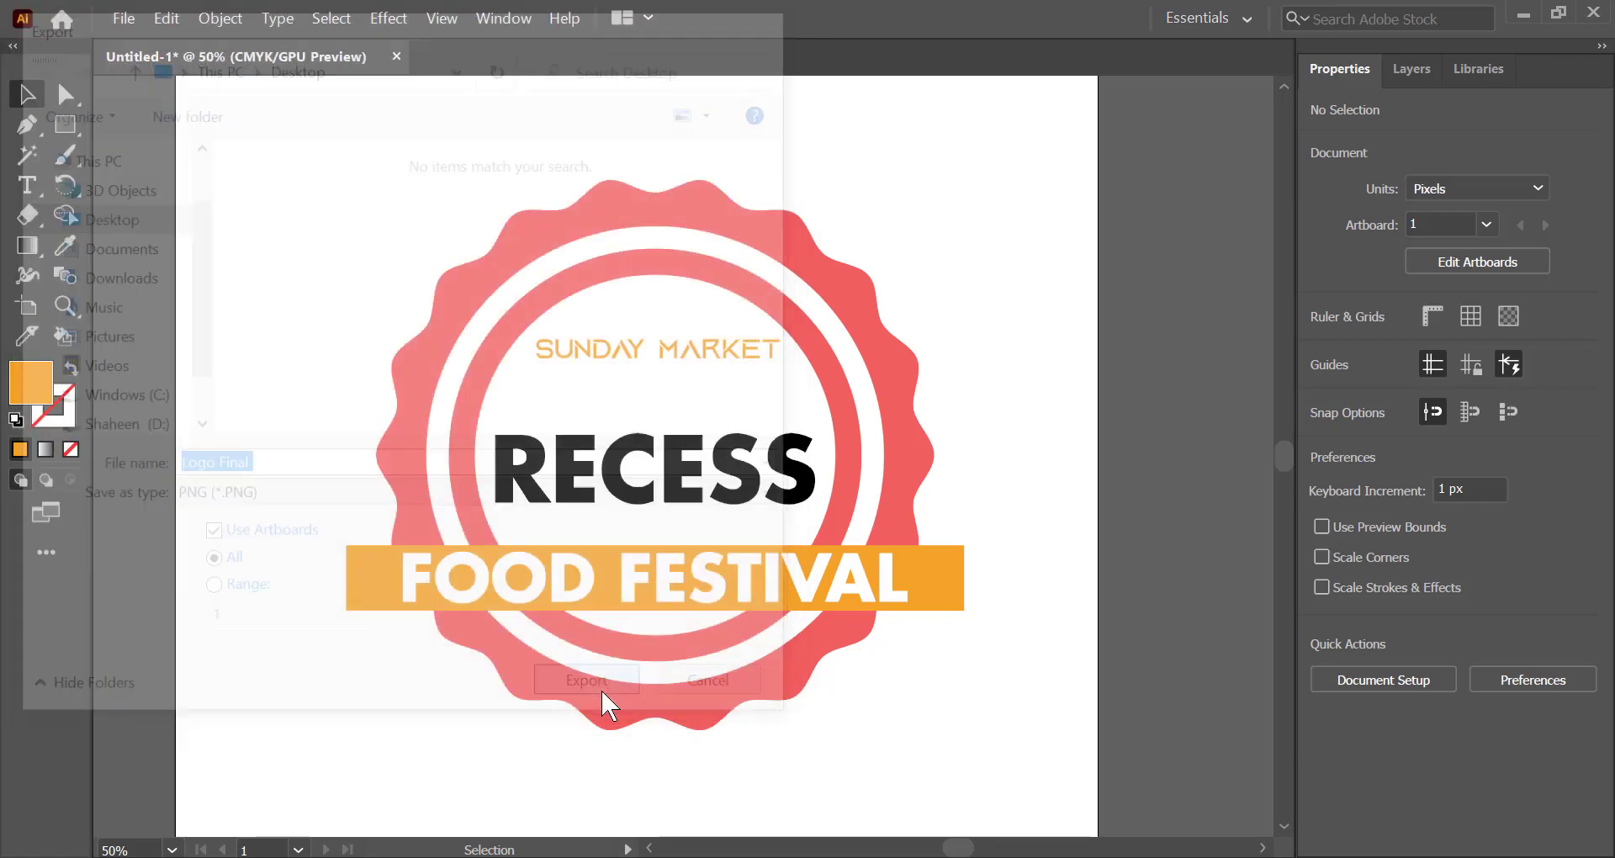
left_click(866, 686)
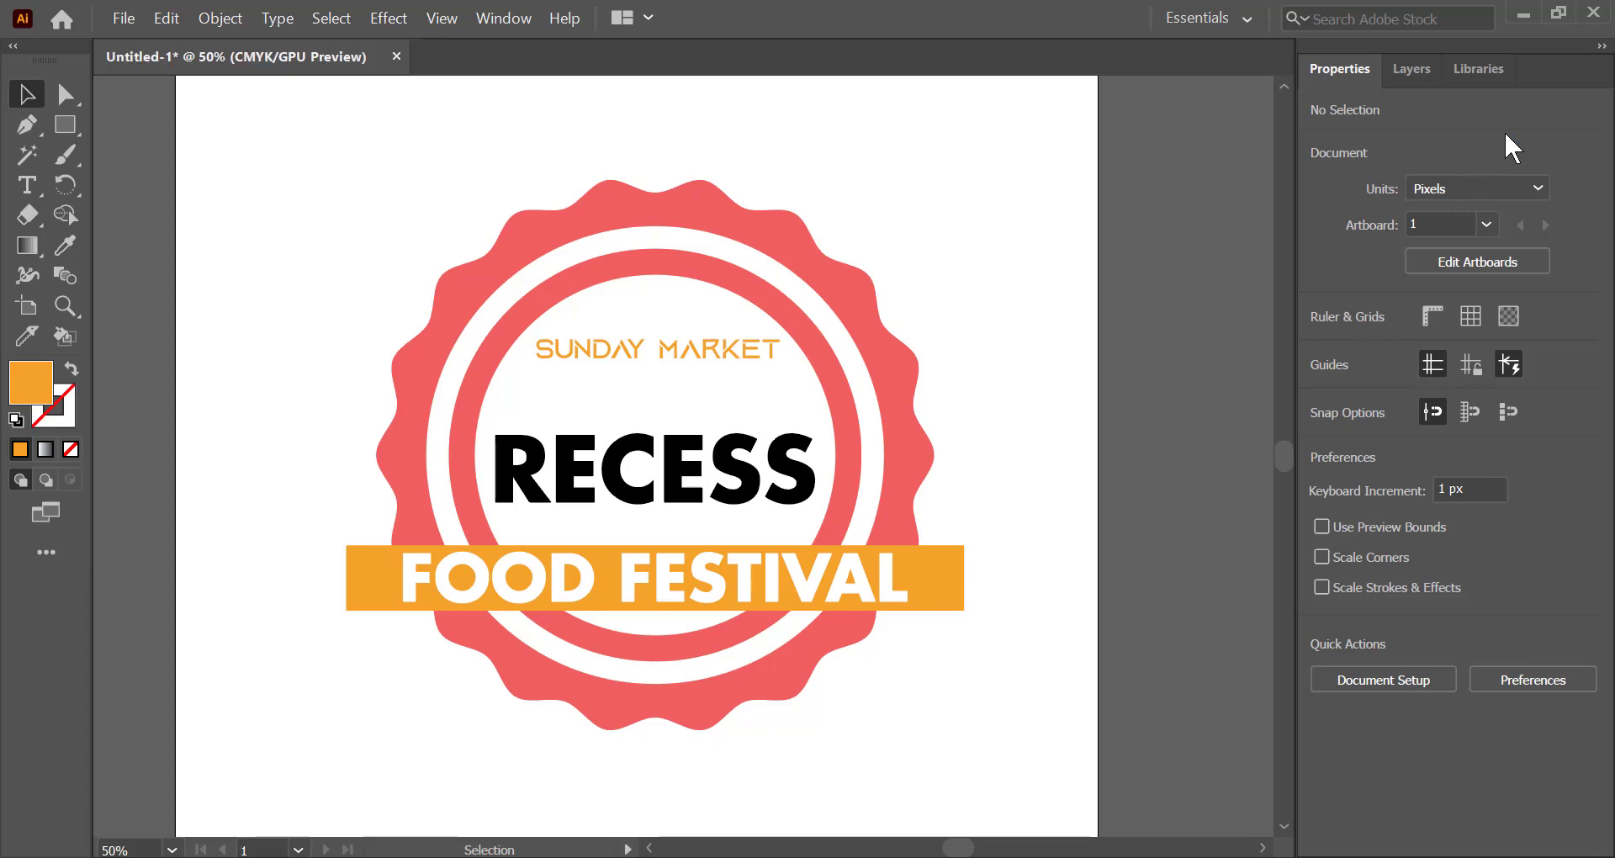
Close Illustrator, then preview Logo Final-01.png in Photos and close it
left_click(1528, 12)
left_click(660, 494)
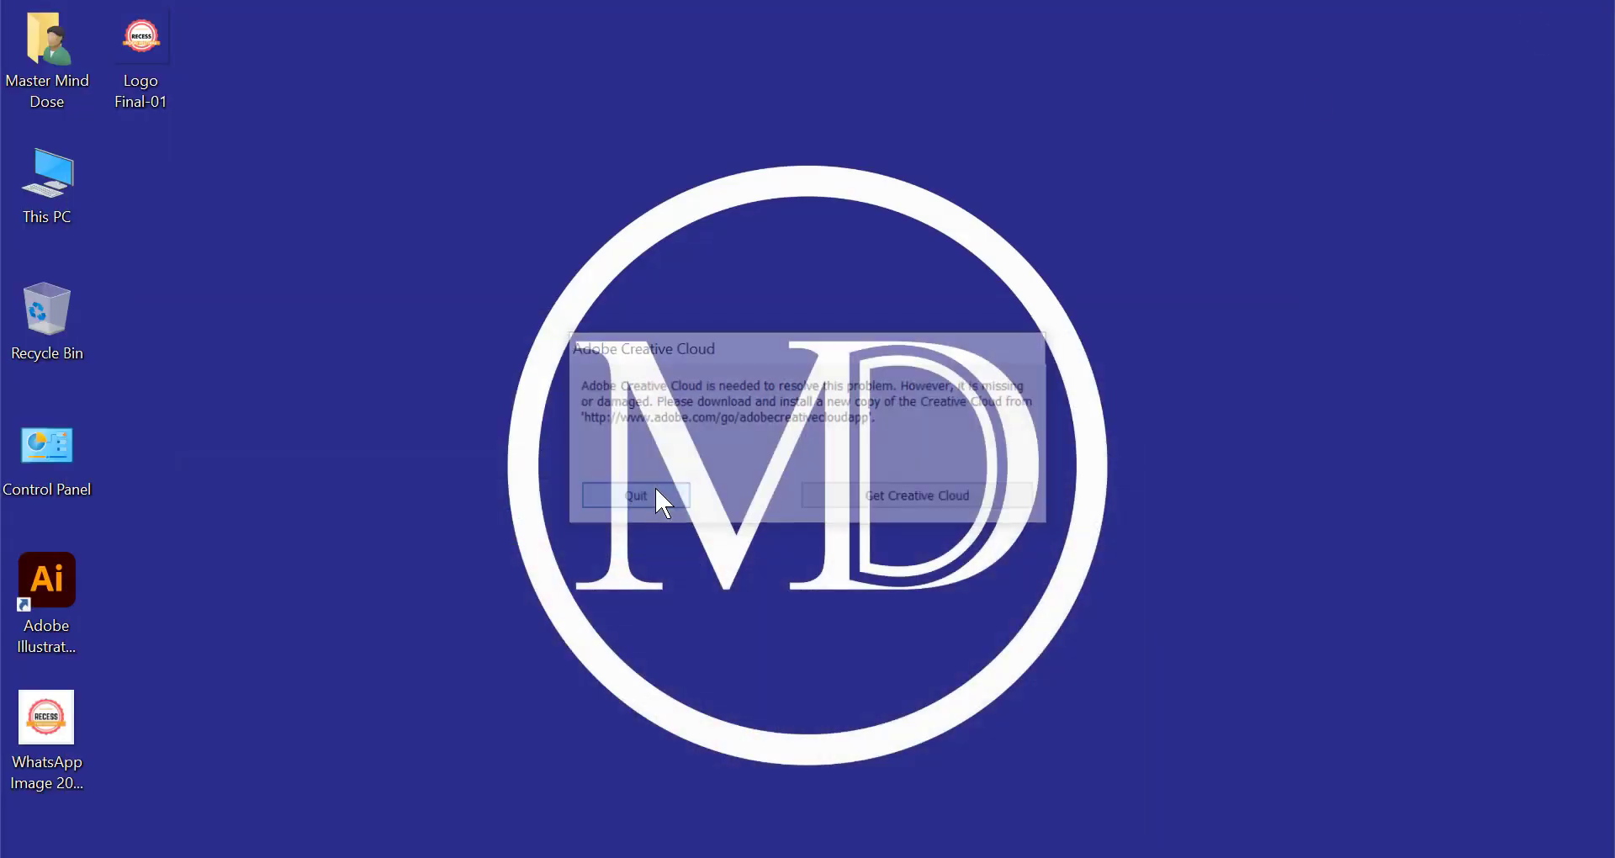
double_click(46, 724)
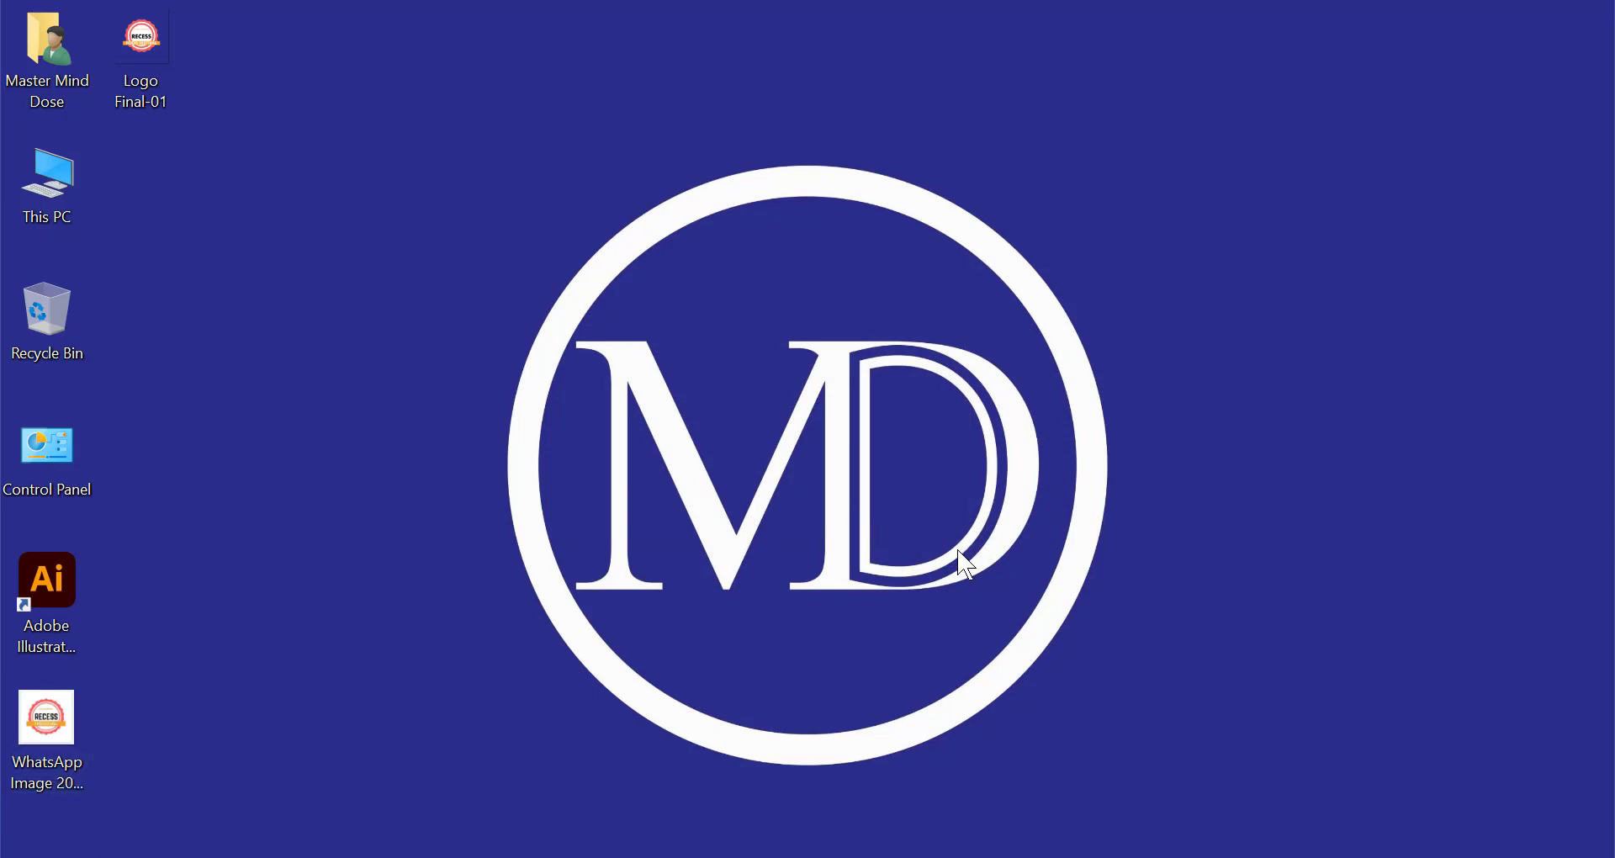
key("alt+F4")
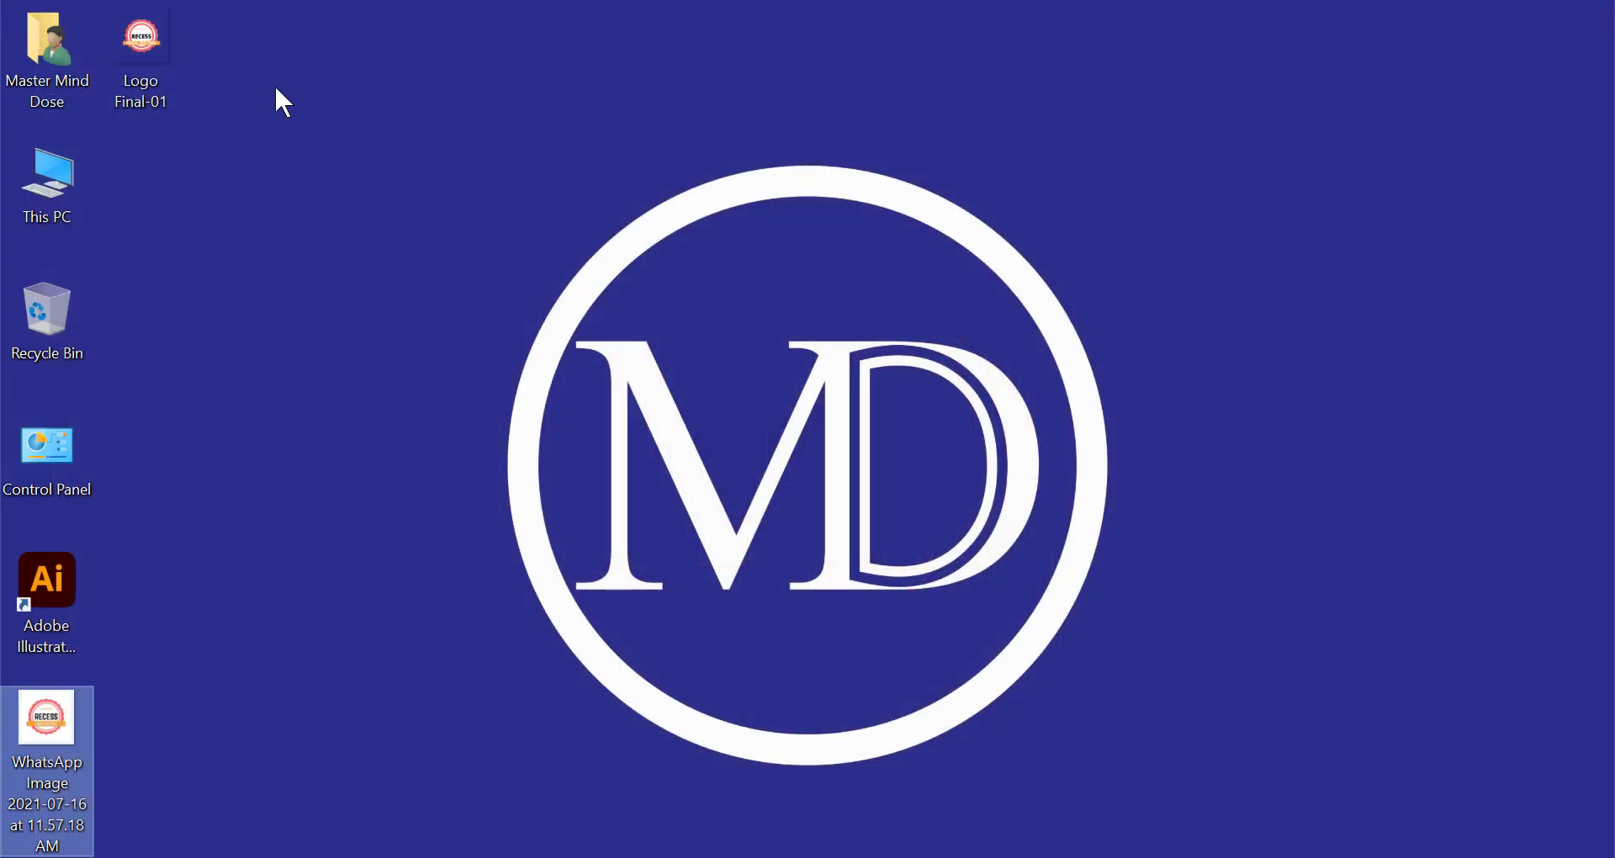
left_click(146, 37)
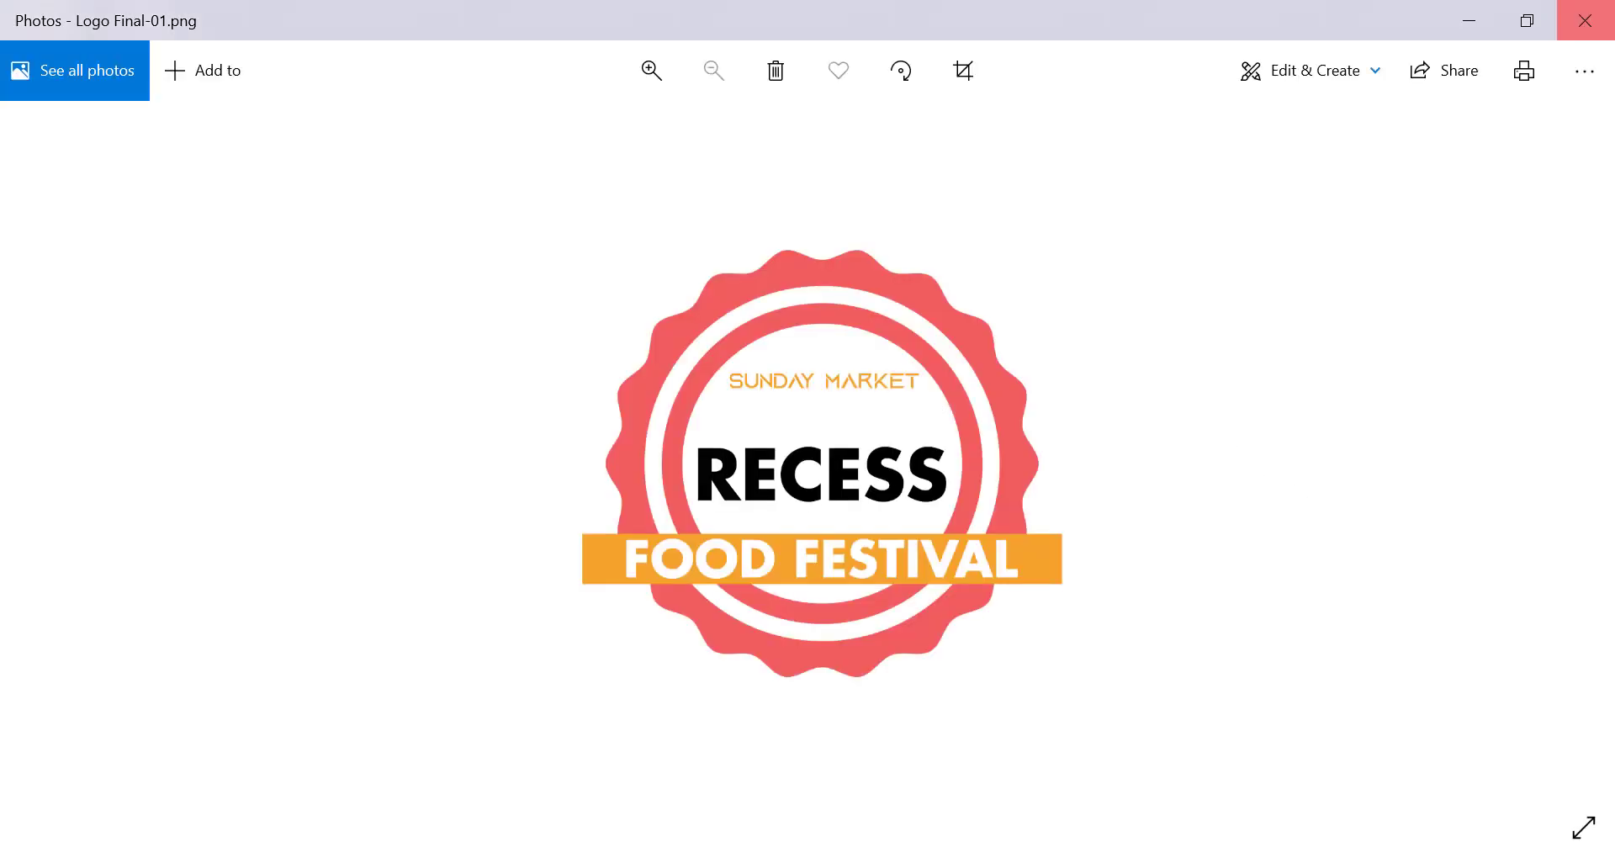
left_click(1585, 21)
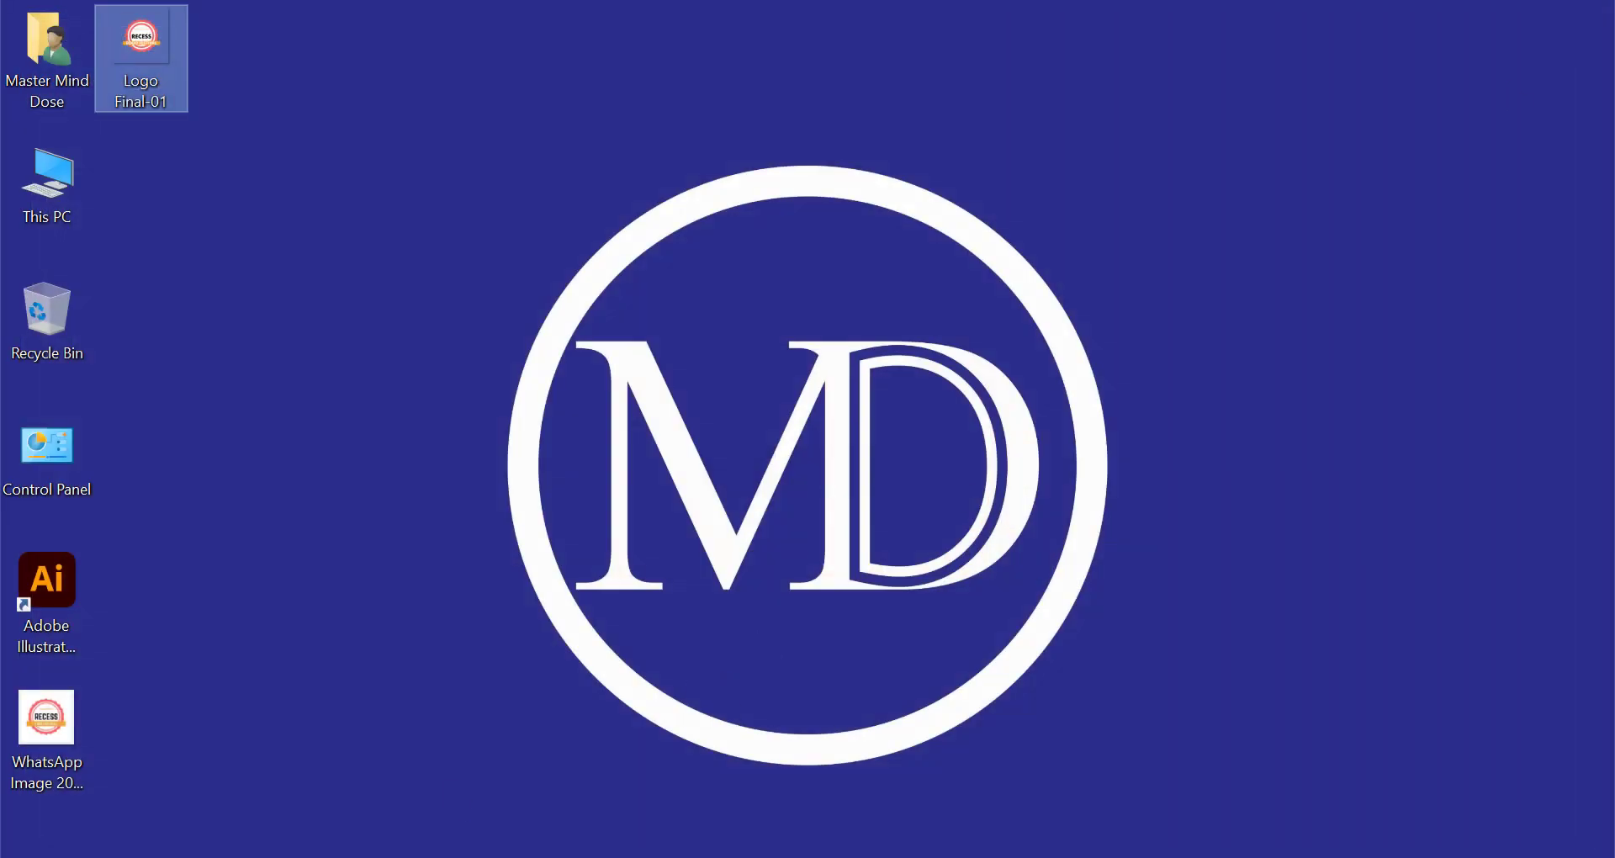